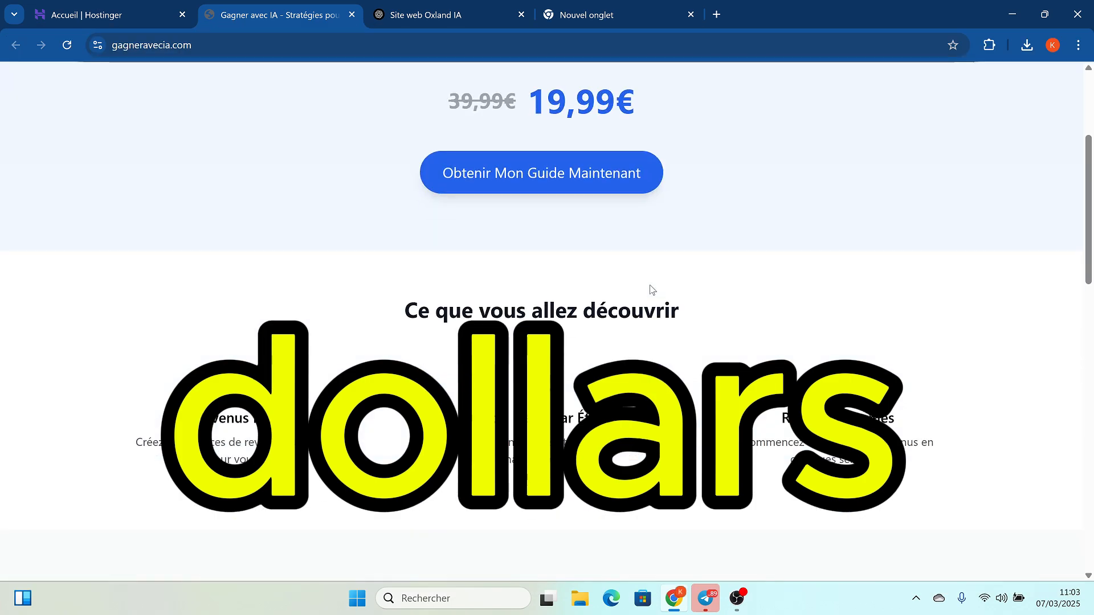
Step: Review the gagneravecia.com sales page, including its offer, price and list of ten strategies
{"action": "scroll", "coordinate": [650, 288], "scroll_direction": "down", "scroll_amount": 2}
{"action": "scroll", "coordinate": [649, 285], "scroll_direction": "up", "scroll_amount": 5}
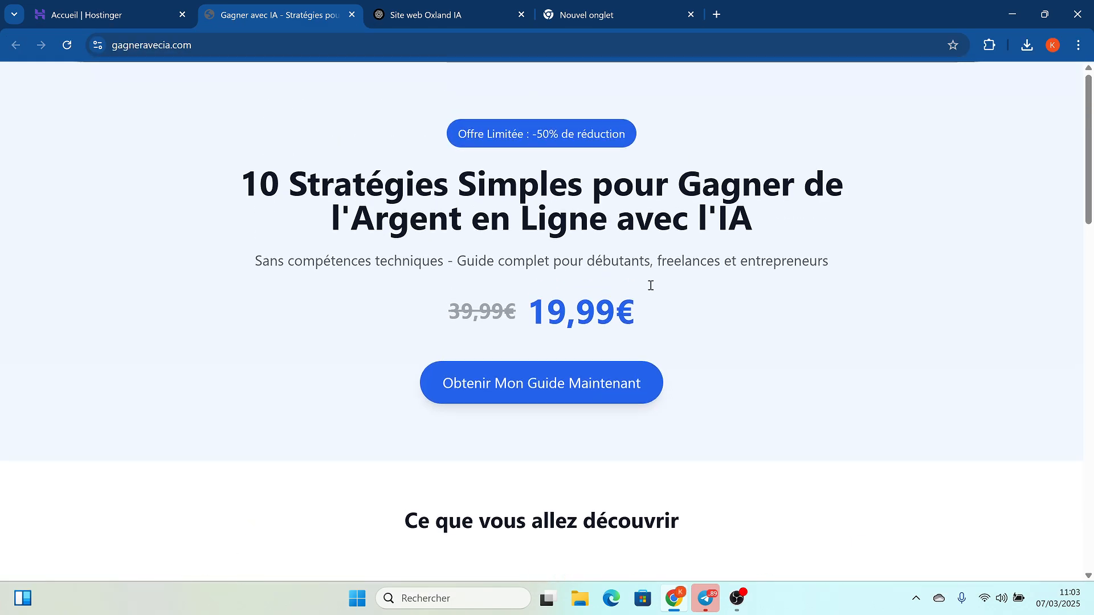
{"action": "scroll", "coordinate": [651, 285], "scroll_direction": "down", "scroll_amount": 10}
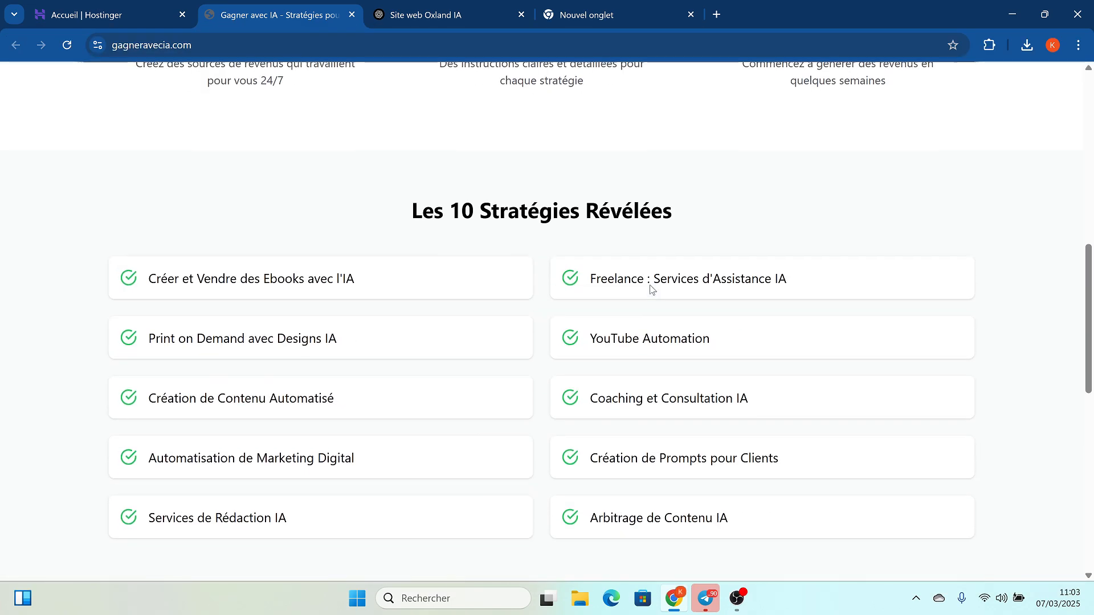
{"action": "scroll", "coordinate": [652, 289], "scroll_direction": "up", "scroll_amount": 10}
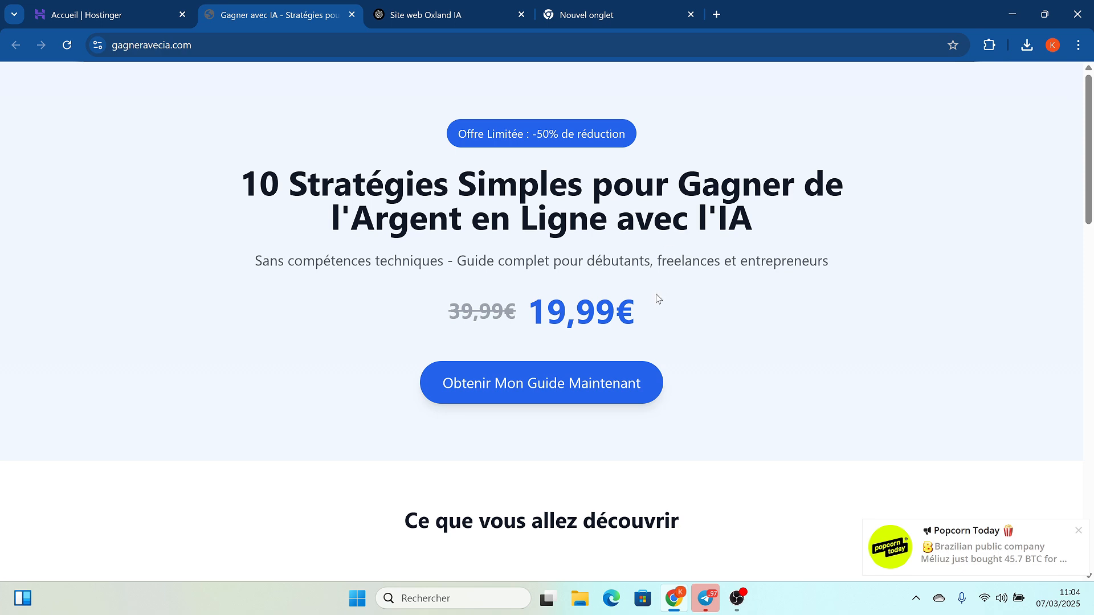
{"action": "scroll", "coordinate": [658, 299], "scroll_direction": "down", "scroll_amount": 1}
{"action": "scroll", "coordinate": [658, 299], "scroll_direction": "down", "scroll_amount": 4}
{"action": "scroll", "coordinate": [658, 299], "scroll_direction": "up", "scroll_amount": 4}
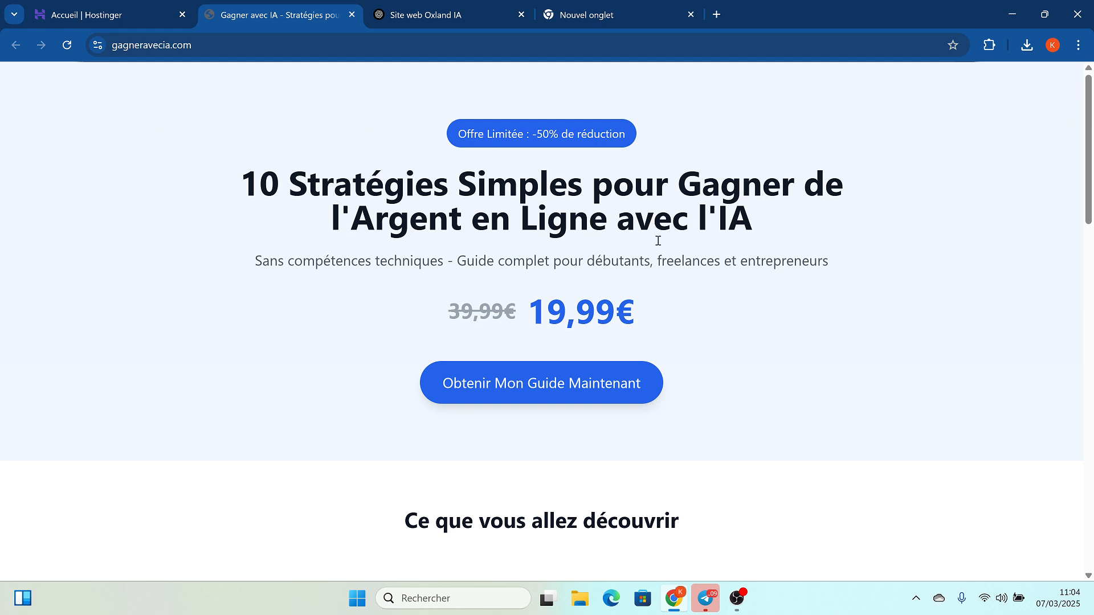
{"action": "scroll", "coordinate": [661, 245], "scroll_direction": "down", "scroll_amount": 1}
{"action": "scroll", "coordinate": [671, 260], "scroll_direction": "up", "scroll_amount": 1}
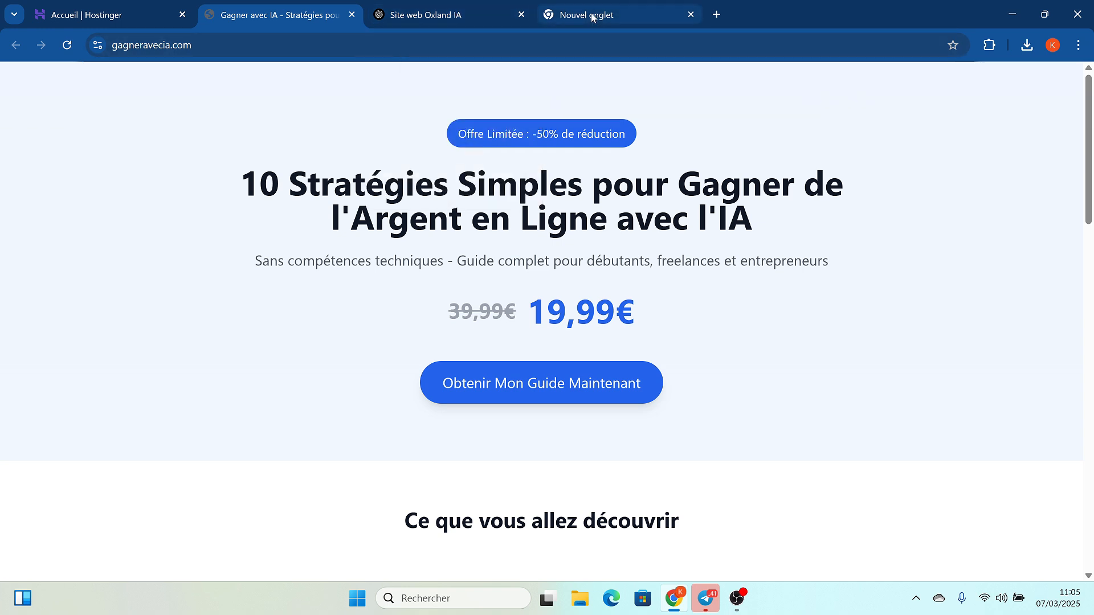
Step: Switch to the ChatGPT conversation about the Oxland website and read through the request and the generated site prompt
{"action": "mouse_move", "coordinate": [593, 15]}
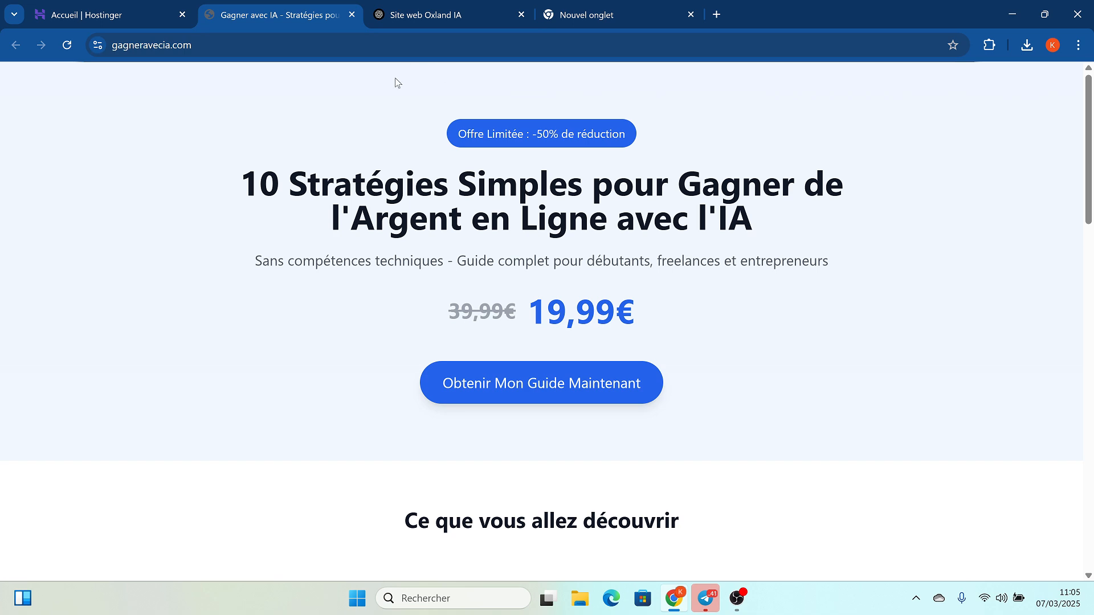
{"action": "left_click", "coordinate": [453, 17]}
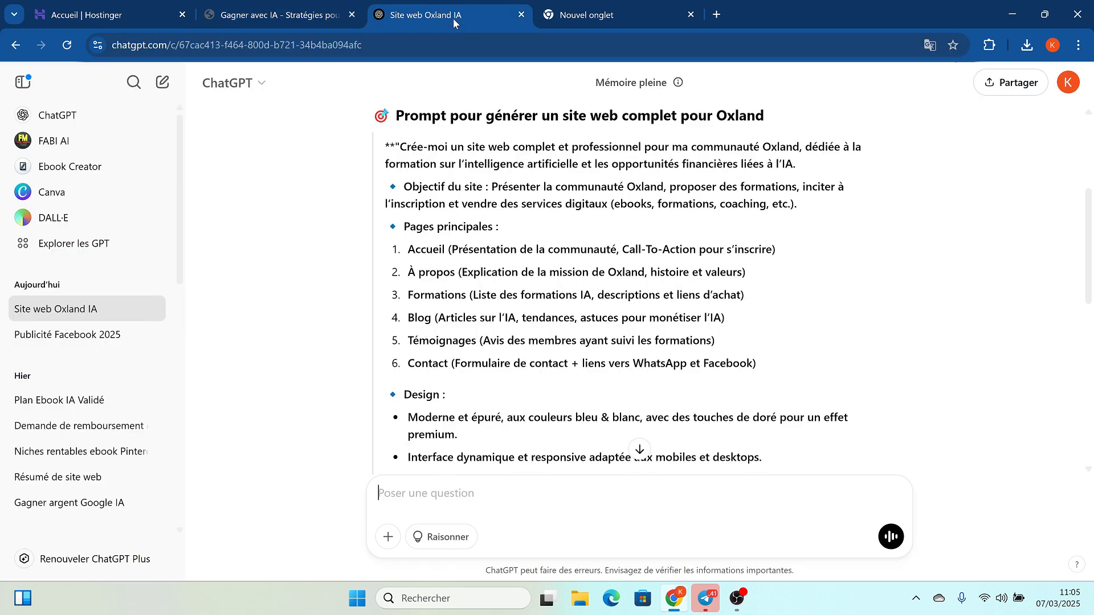
{"action": "scroll", "coordinate": [564, 135], "scroll_direction": "up", "scroll_amount": 4}
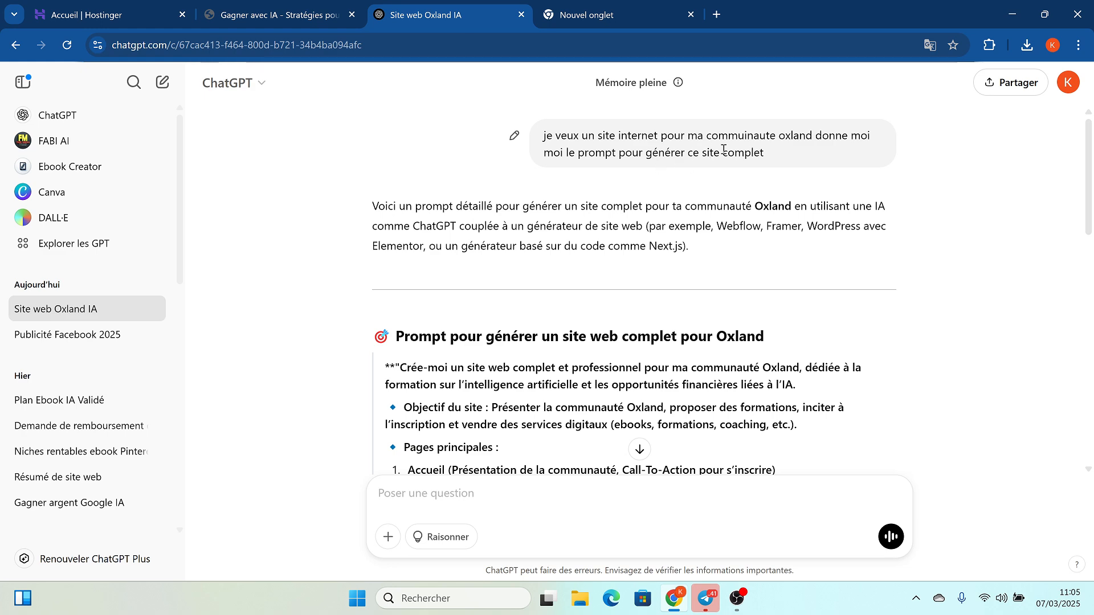
{"action": "scroll", "coordinate": [750, 173], "scroll_direction": "down", "scroll_amount": 4}
{"action": "scroll", "coordinate": [753, 174], "scroll_direction": "up", "scroll_amount": 4}
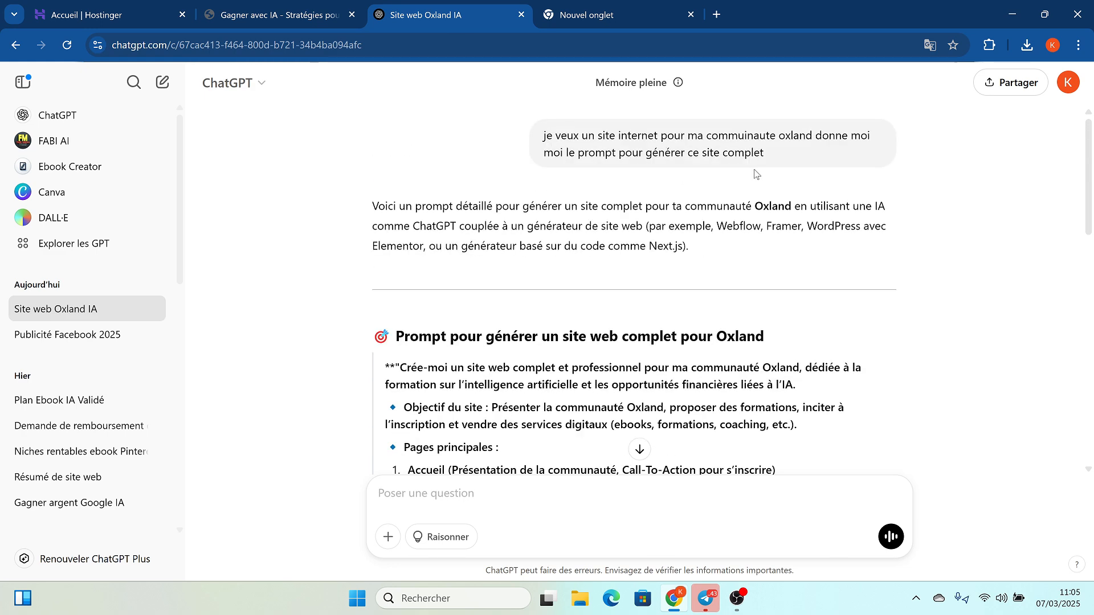
{"action": "scroll", "coordinate": [755, 174], "scroll_direction": "down", "scroll_amount": 3}
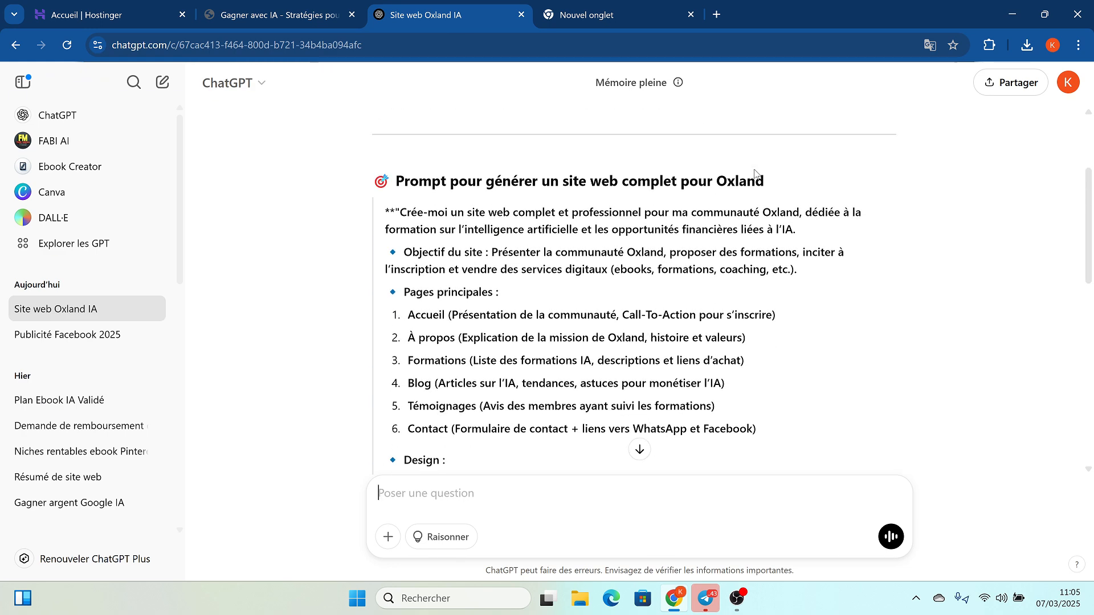
{"action": "scroll", "coordinate": [755, 174], "scroll_direction": "down", "scroll_amount": 2}
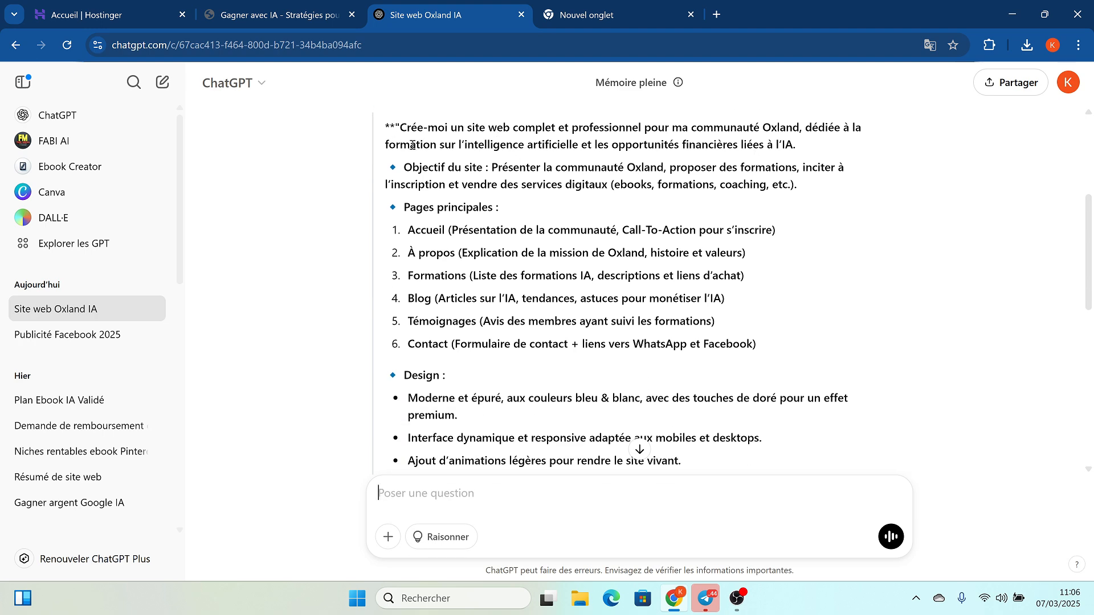
{"action": "scroll", "coordinate": [467, 179], "scroll_direction": "down", "scroll_amount": 2}
{"action": "scroll", "coordinate": [465, 180], "scroll_direction": "down", "scroll_amount": 5}
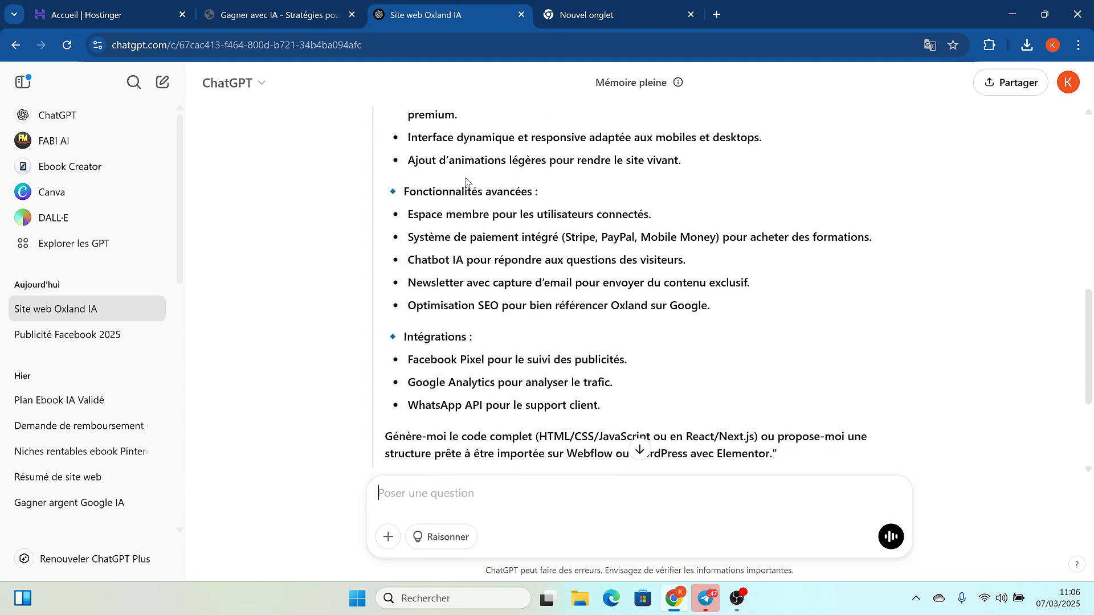
{"action": "scroll", "coordinate": [465, 179], "scroll_direction": "up", "scroll_amount": 10}
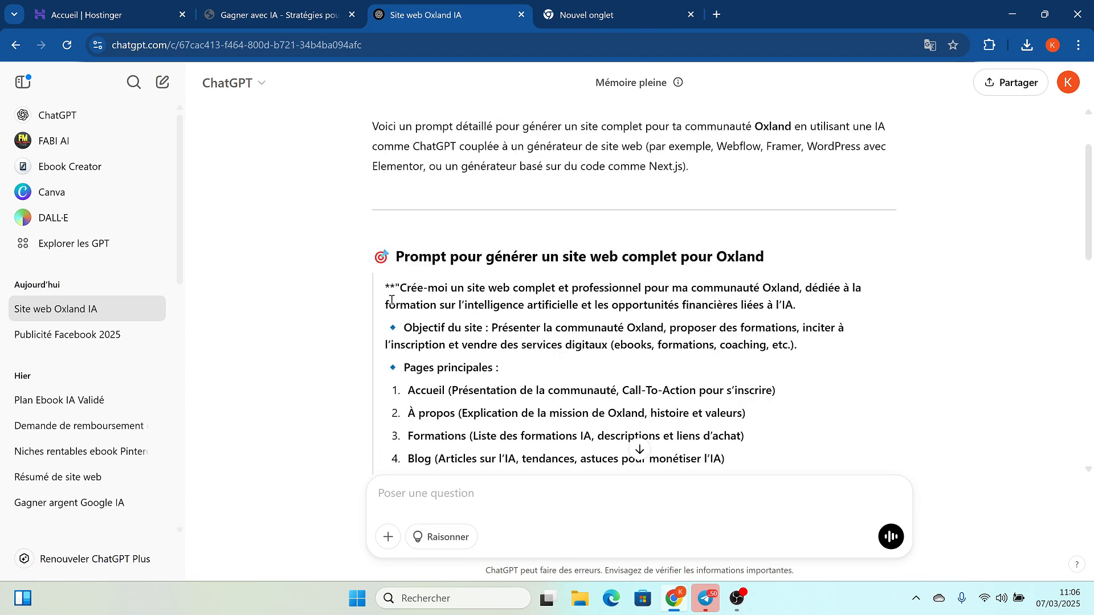
Step: Copy the complete Oxland website prompt from "Crée-moi un site web complet" through the sentence ending in "WordPress avec Elementor"
{"action": "left_click_drag", "start_coordinate": [398, 286], "coordinate": [807, 286]}
{"action": "right_click", "coordinate": [603, 251]}
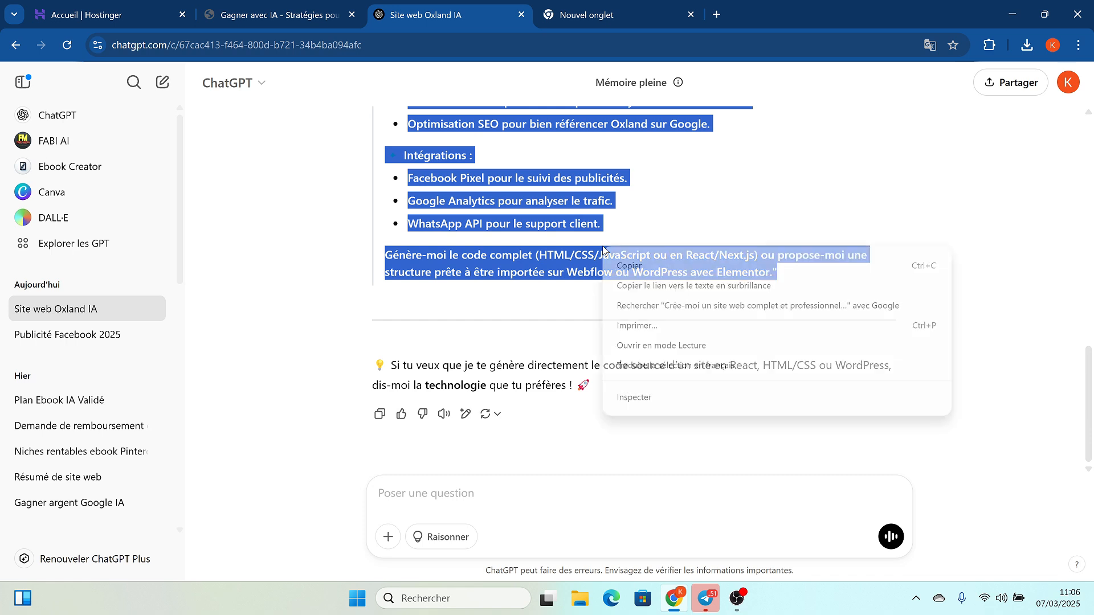
{"action": "left_click", "coordinate": [668, 272]}
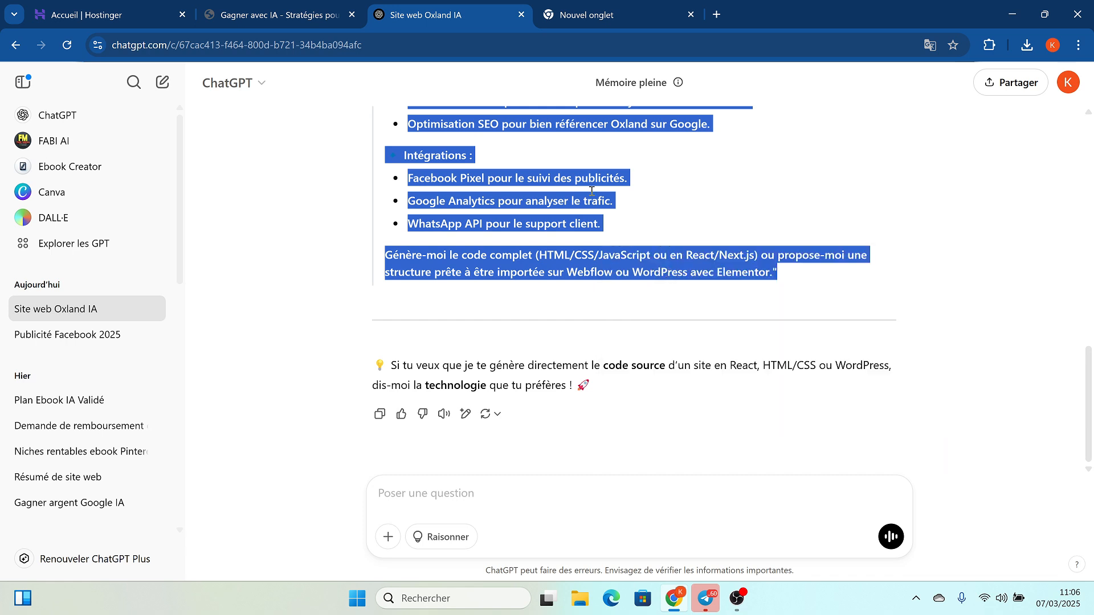
Step: Open the bolt.new website in a new browser tab
{"action": "left_click", "coordinate": [716, 14]}
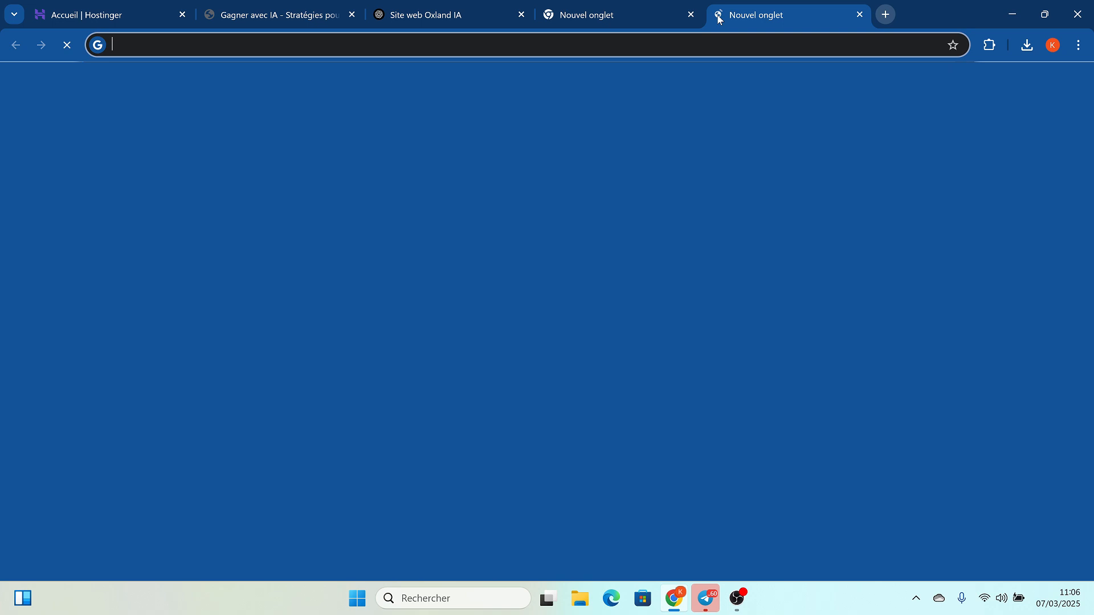
{"action": "left_click", "coordinate": [615, 43]}
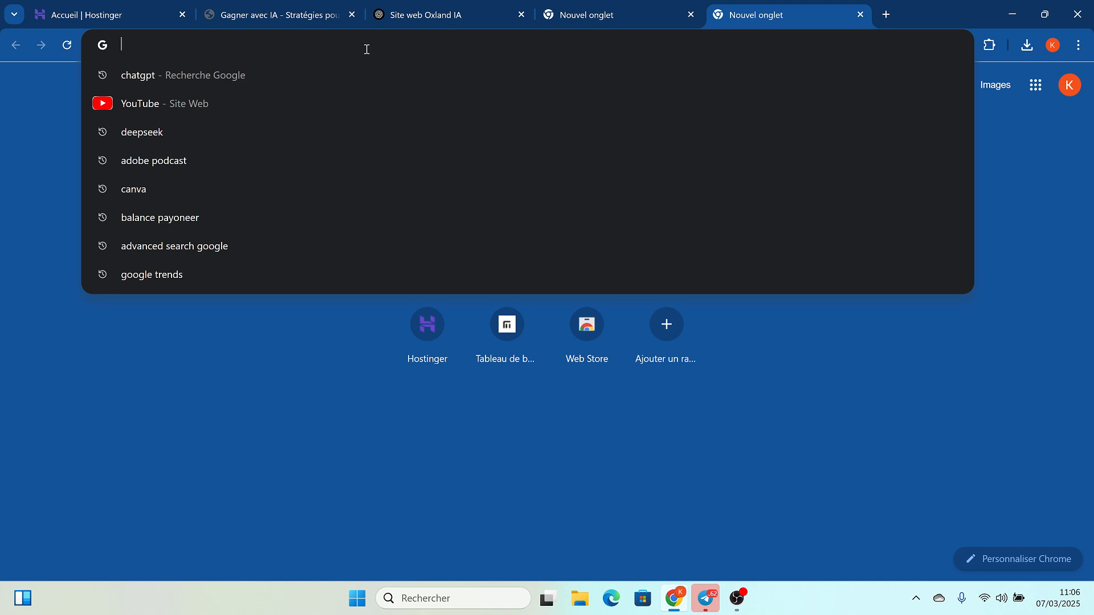
{"action": "type", "text": "bol"}
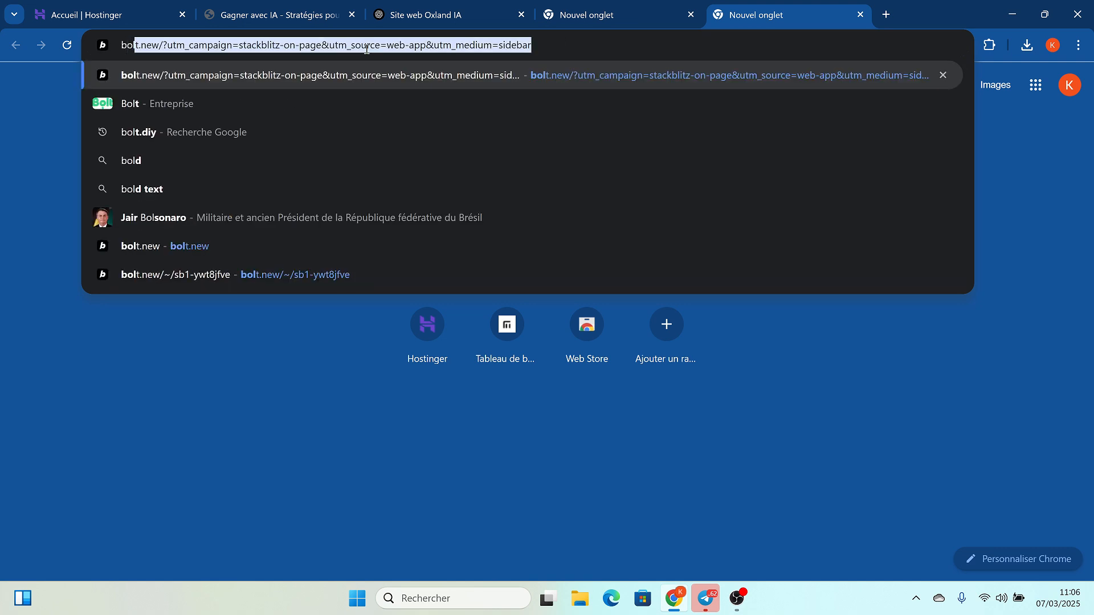
{"action": "key", "text": "Return"}
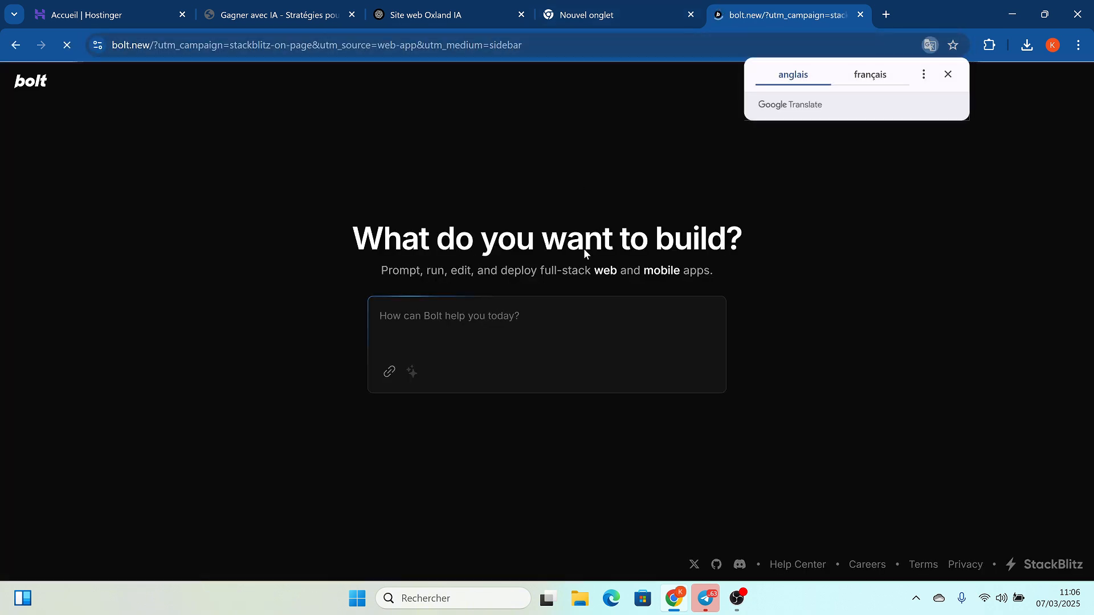
Step: Paste the copied Oxland website prompt into Bolt's request box and submit it to generate the site
{"action": "left_click", "coordinate": [439, 324]}
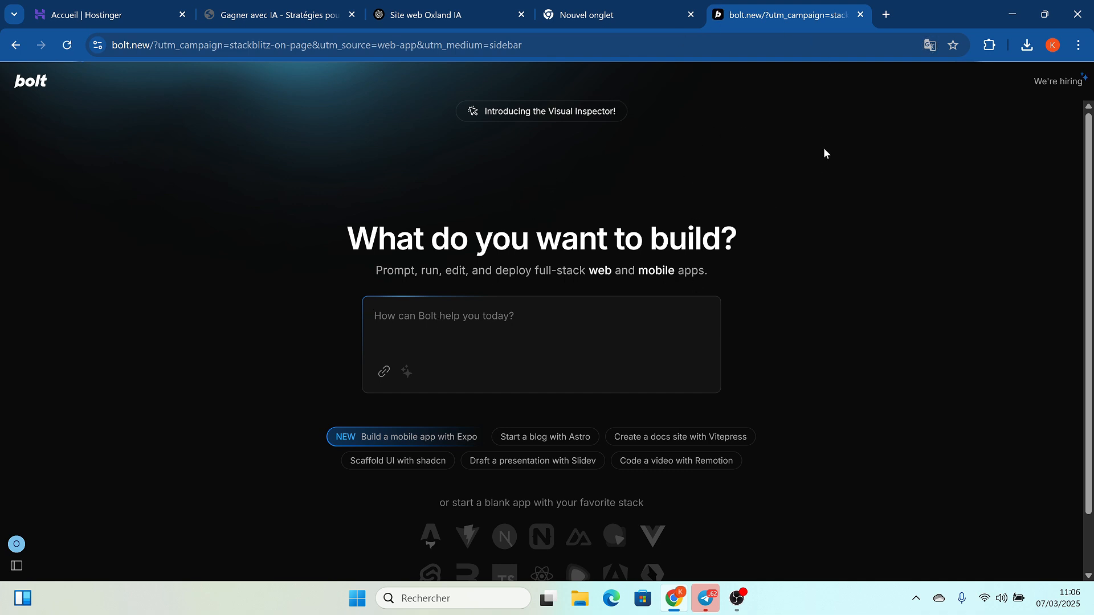
{"action": "right_click", "coordinate": [449, 318]}
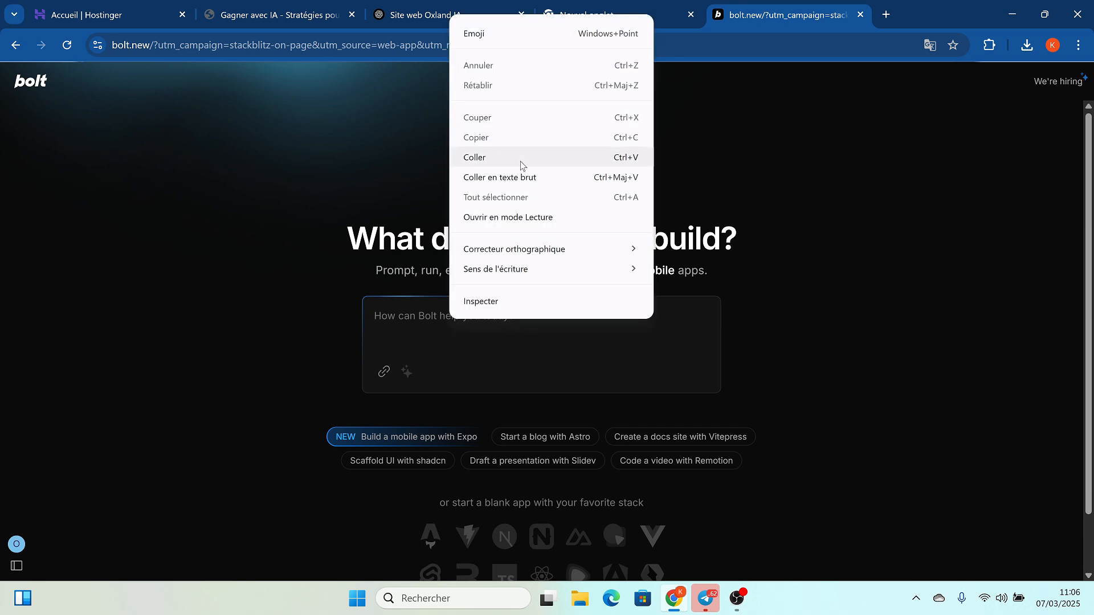
{"action": "left_click", "coordinate": [507, 155]}
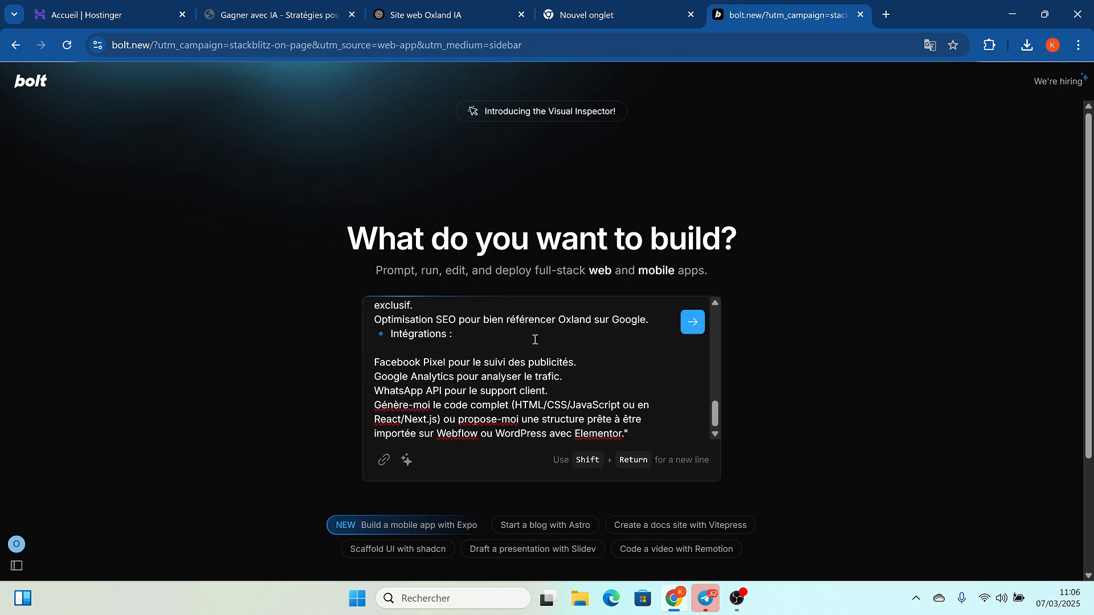
{"action": "left_click", "coordinate": [699, 324]}
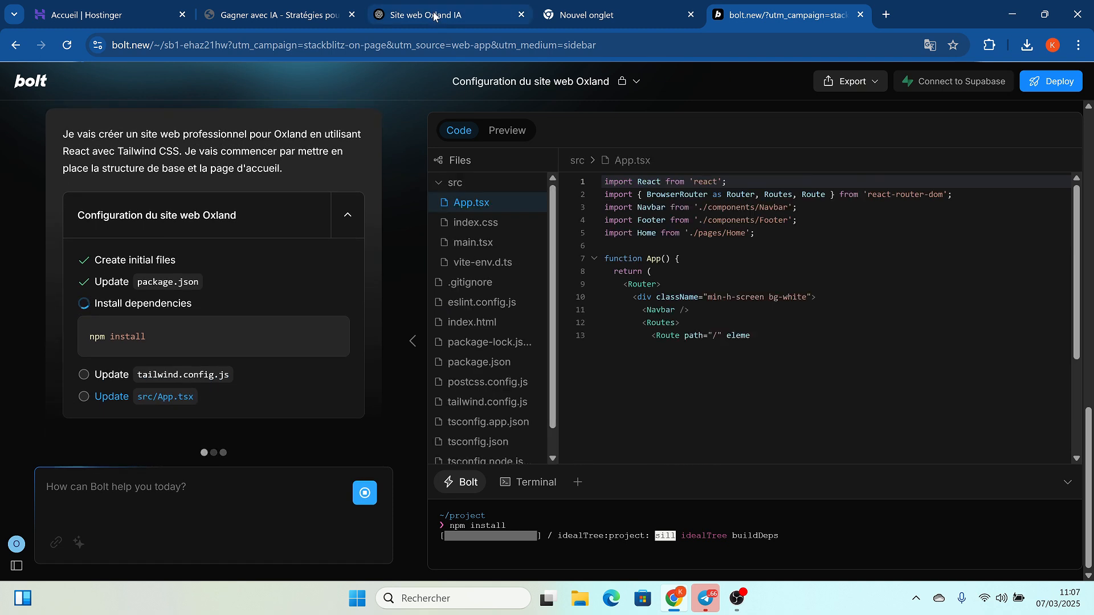
Step: Switch to Hostinger and look over the hosting plan and domain names on the account's home page
{"action": "mouse_move", "coordinate": [434, 16]}
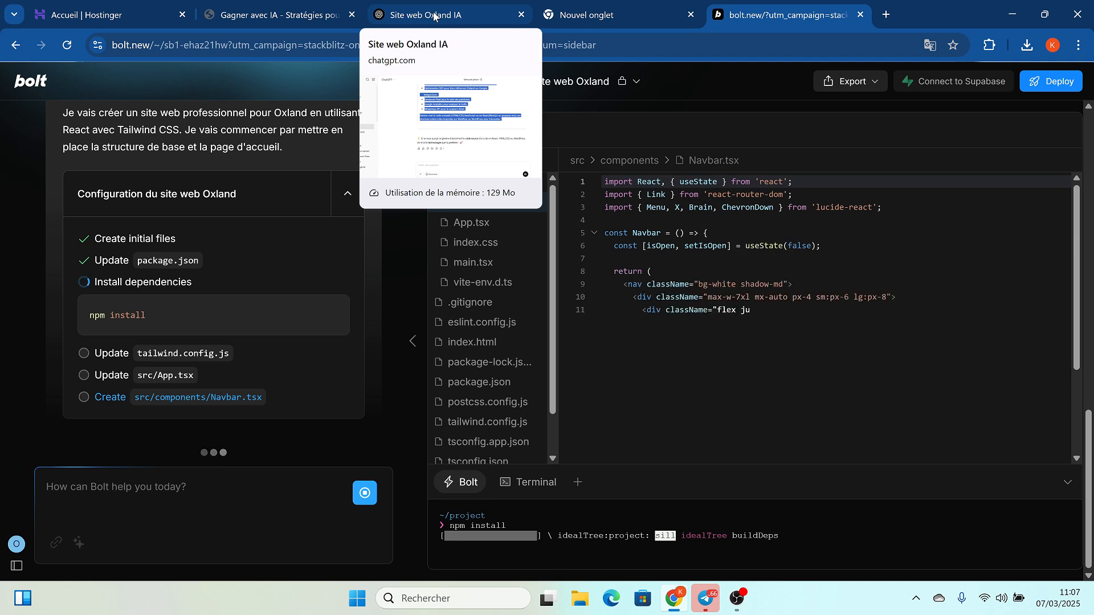
{"action": "mouse_move", "coordinate": [132, 6]}
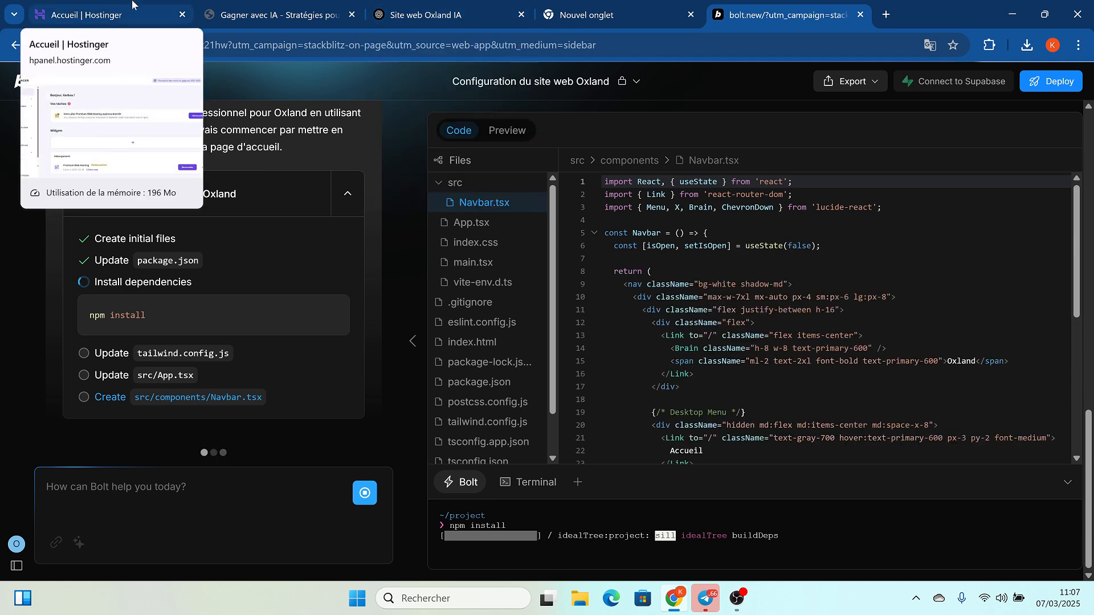
{"action": "left_click", "coordinate": [110, 20]}
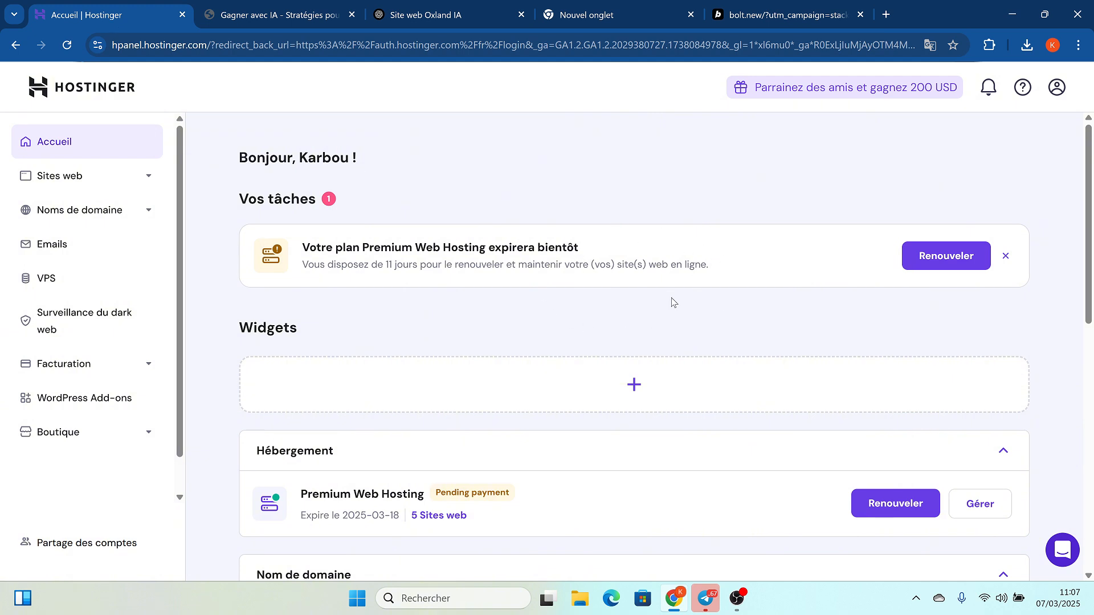
{"action": "scroll", "coordinate": [726, 276], "scroll_direction": "down", "scroll_amount": 2}
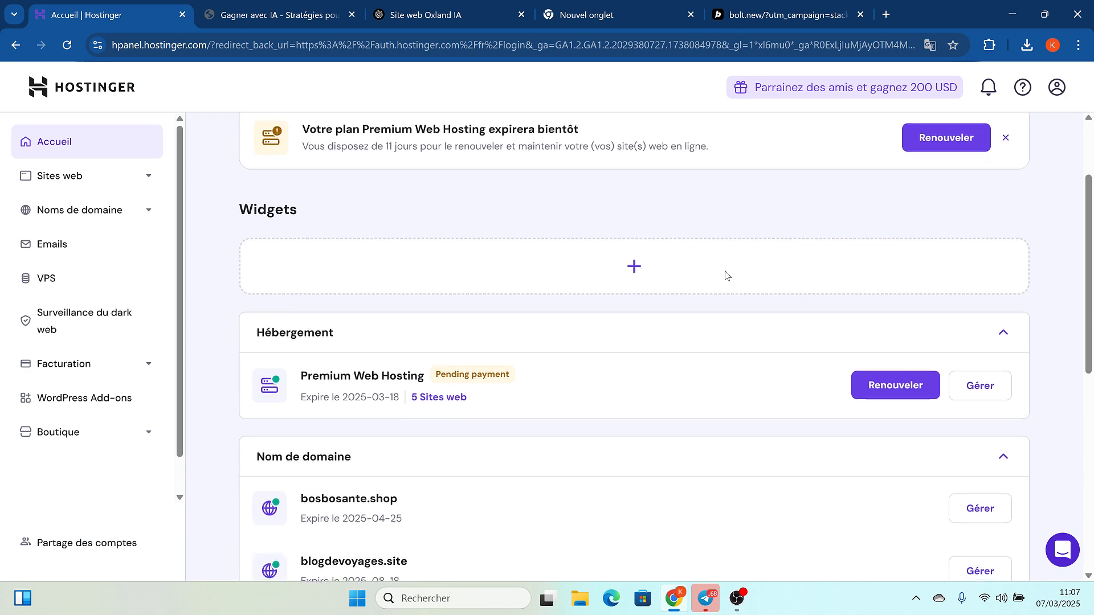
{"action": "scroll", "coordinate": [725, 277], "scroll_direction": "down", "scroll_amount": 1}
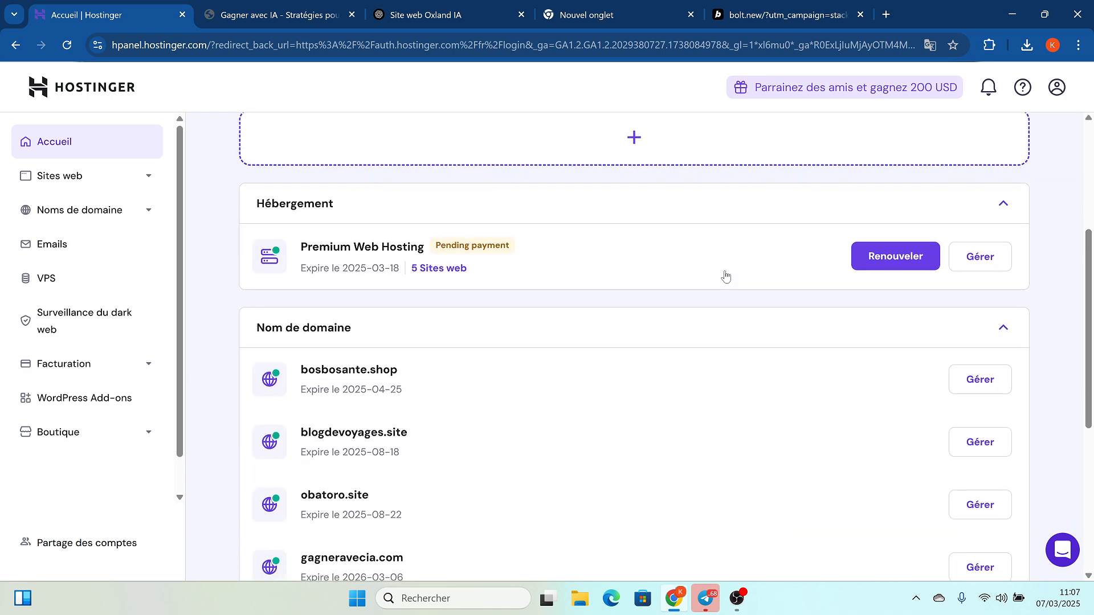
{"action": "scroll", "coordinate": [725, 276], "scroll_direction": "up", "scroll_amount": 4}
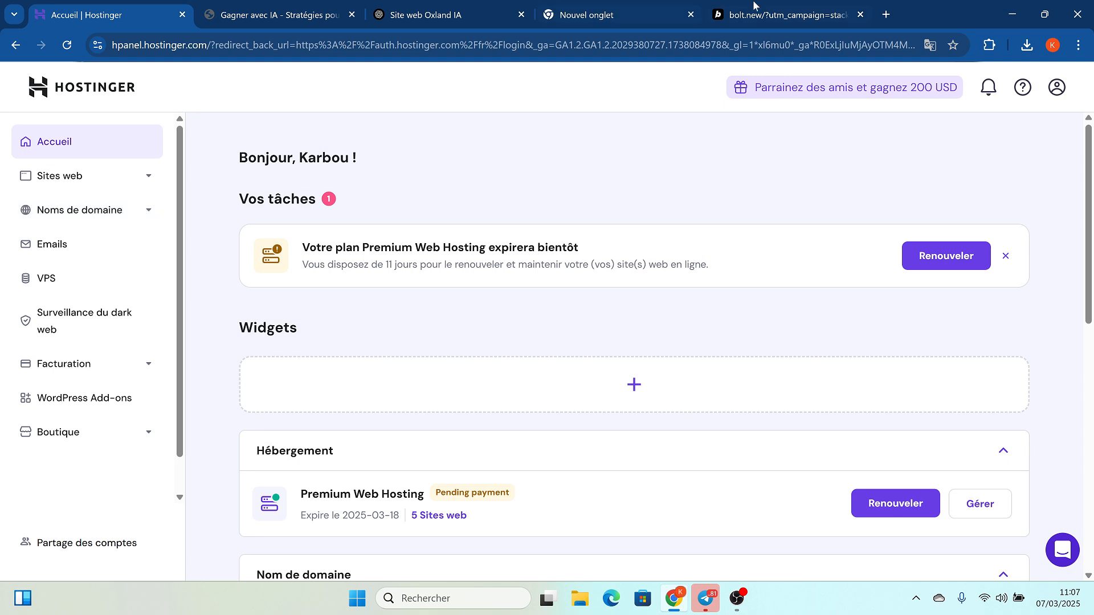
{"action": "left_click", "coordinate": [887, 14]}
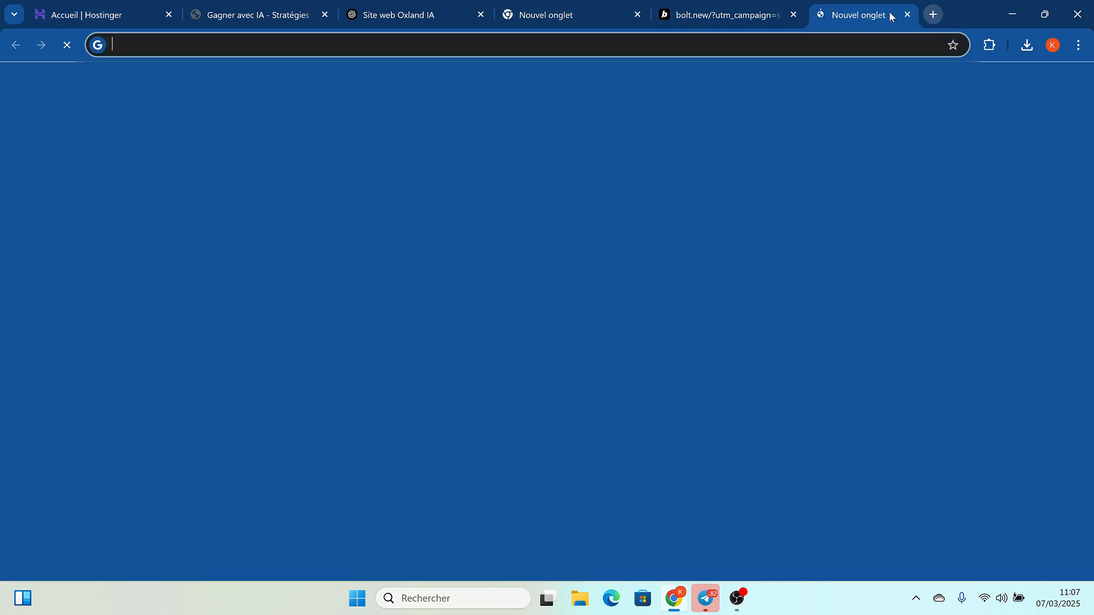
{"action": "left_click", "coordinate": [765, 49]}
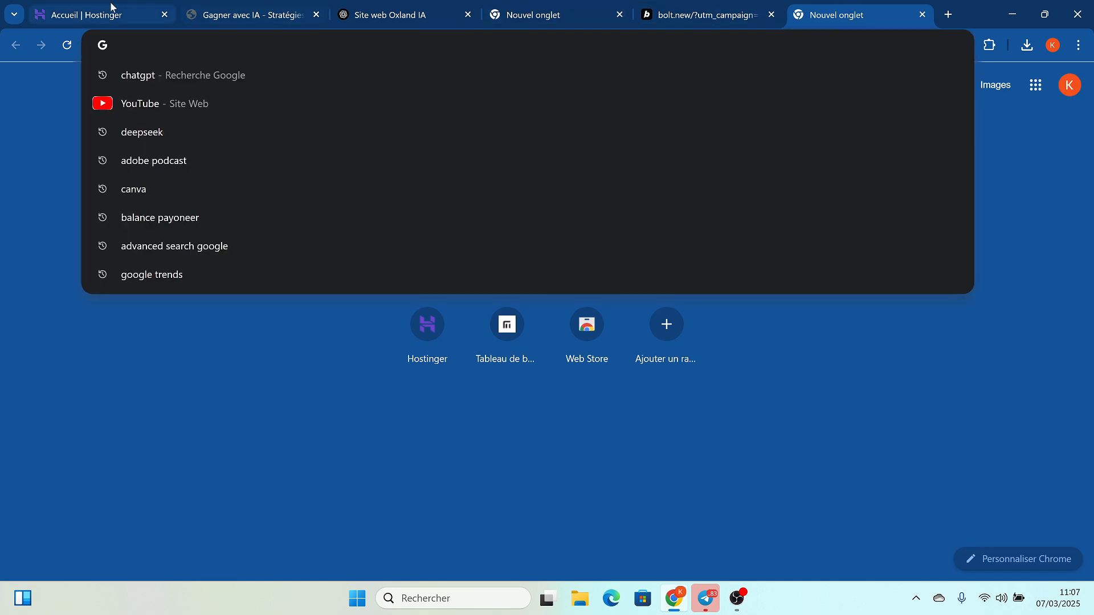
{"action": "left_click", "coordinate": [59, 6]}
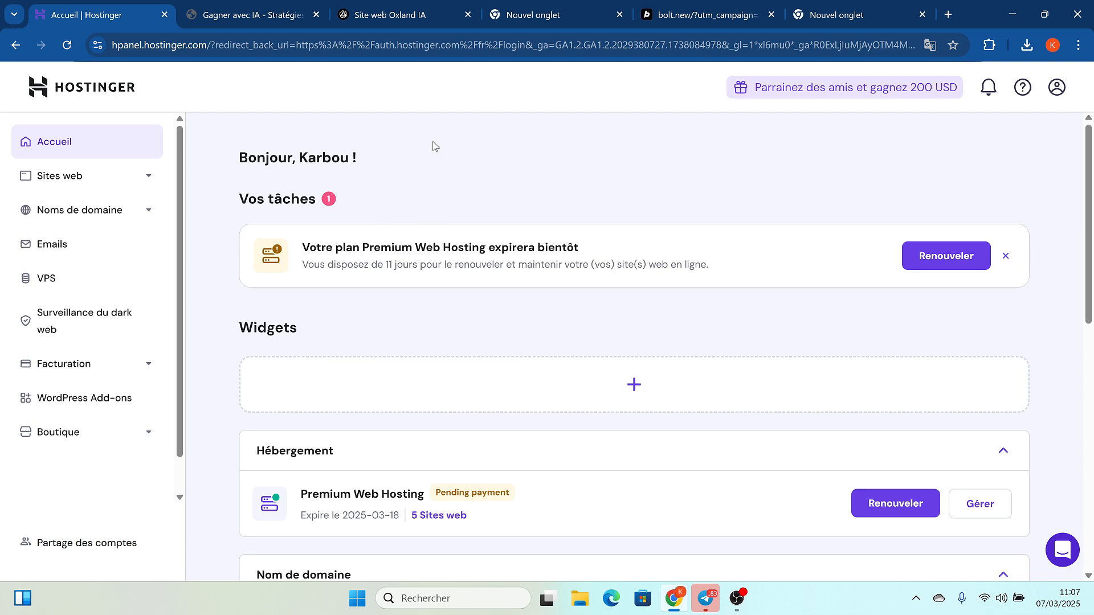
Step: Open Hostinger's new domain name checker and search for the domain name "oxland"
{"action": "left_click", "coordinate": [88, 216]}
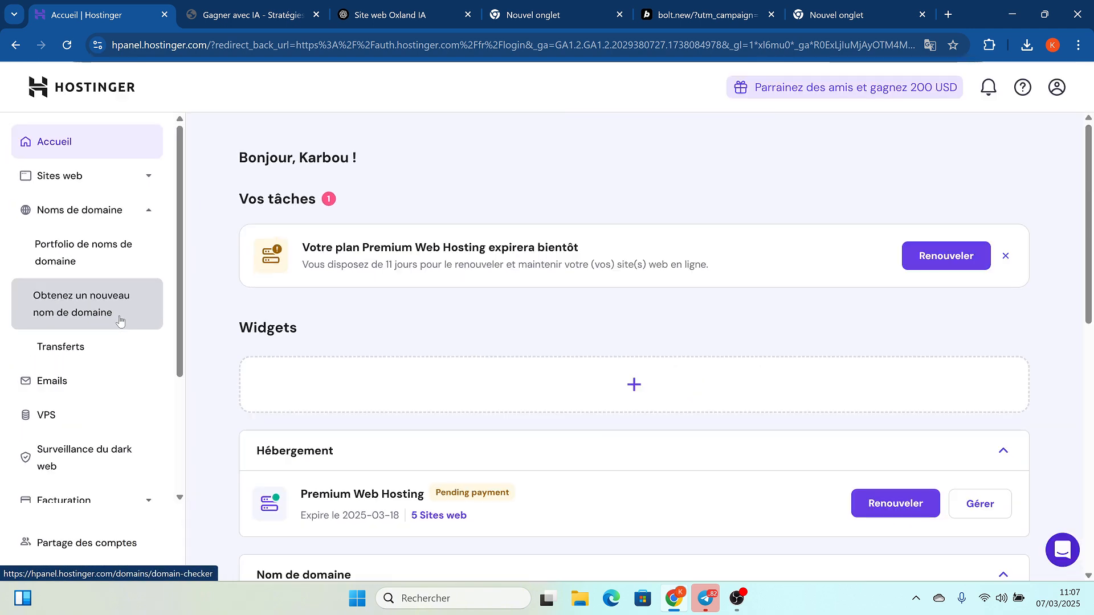
{"action": "left_click", "coordinate": [74, 310]}
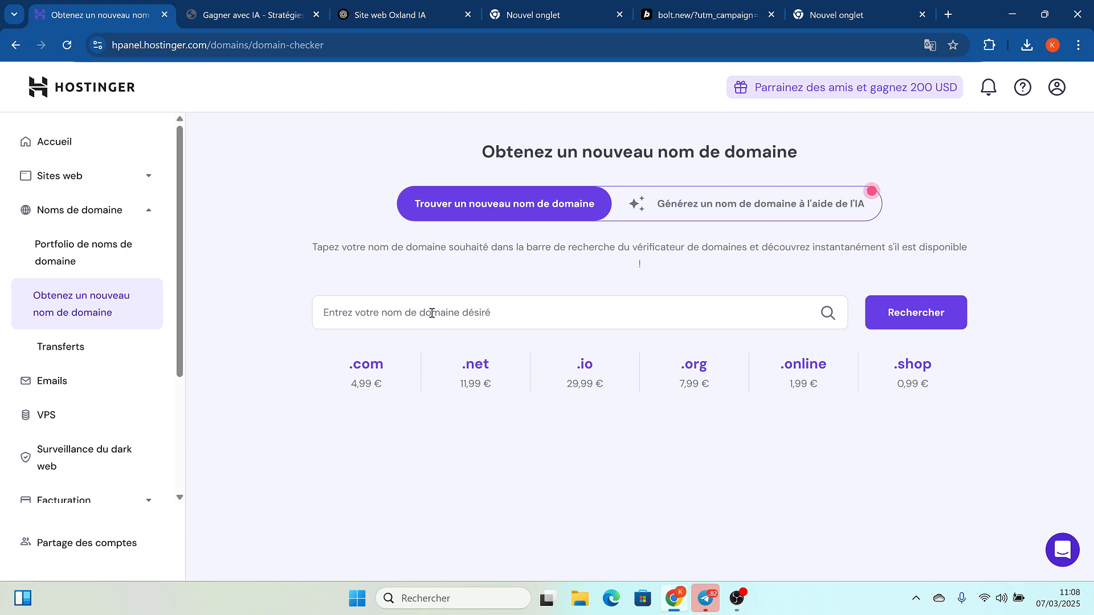
{"action": "left_click", "coordinate": [459, 309]}
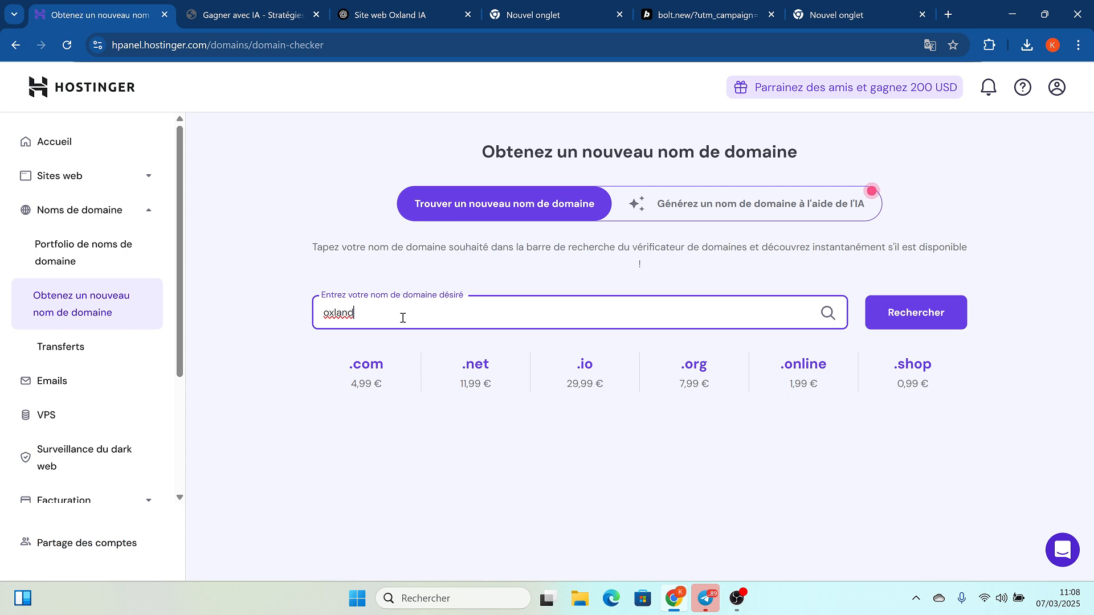
{"action": "key", "text": "Return"}
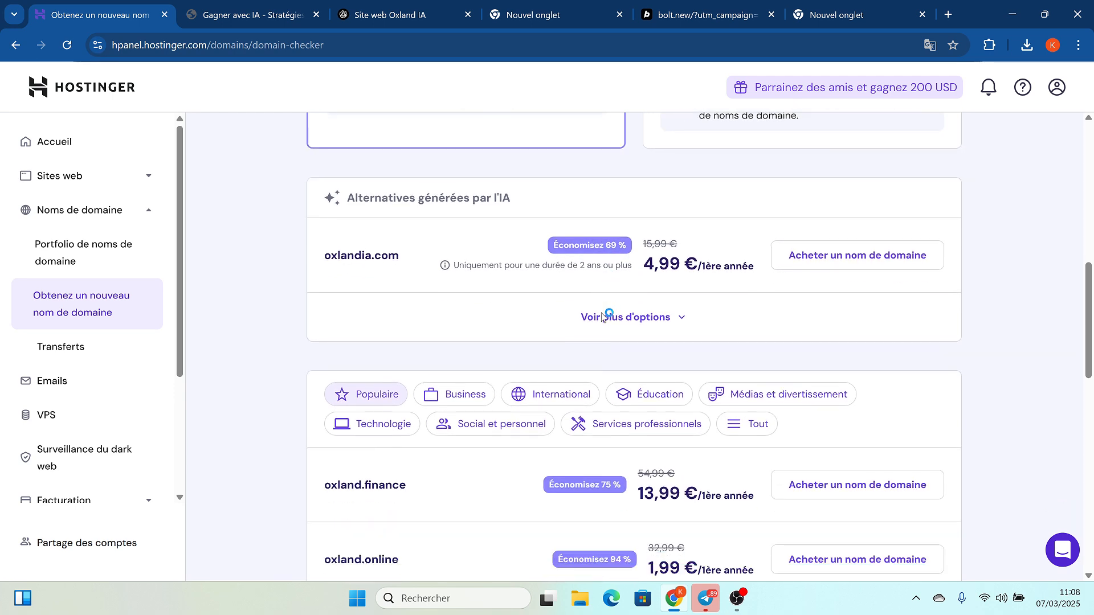
Step: Browse the available Oxland domain extensions and choose to buy oxland.tech
{"action": "scroll", "coordinate": [603, 317], "scroll_direction": "down", "scroll_amount": 3}
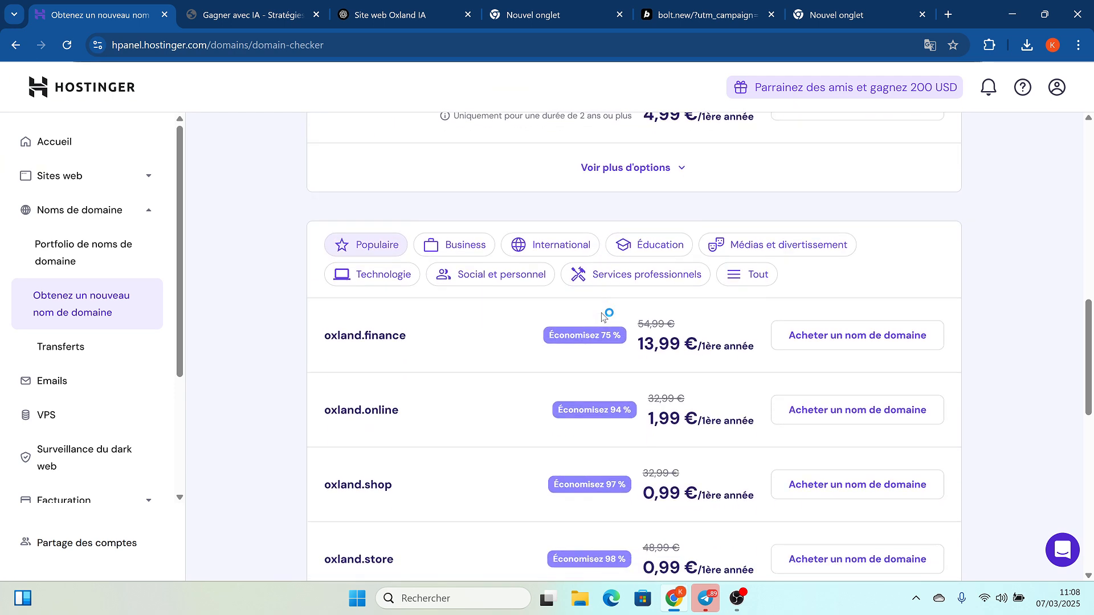
{"action": "scroll", "coordinate": [603, 317], "scroll_direction": "down", "scroll_amount": 1}
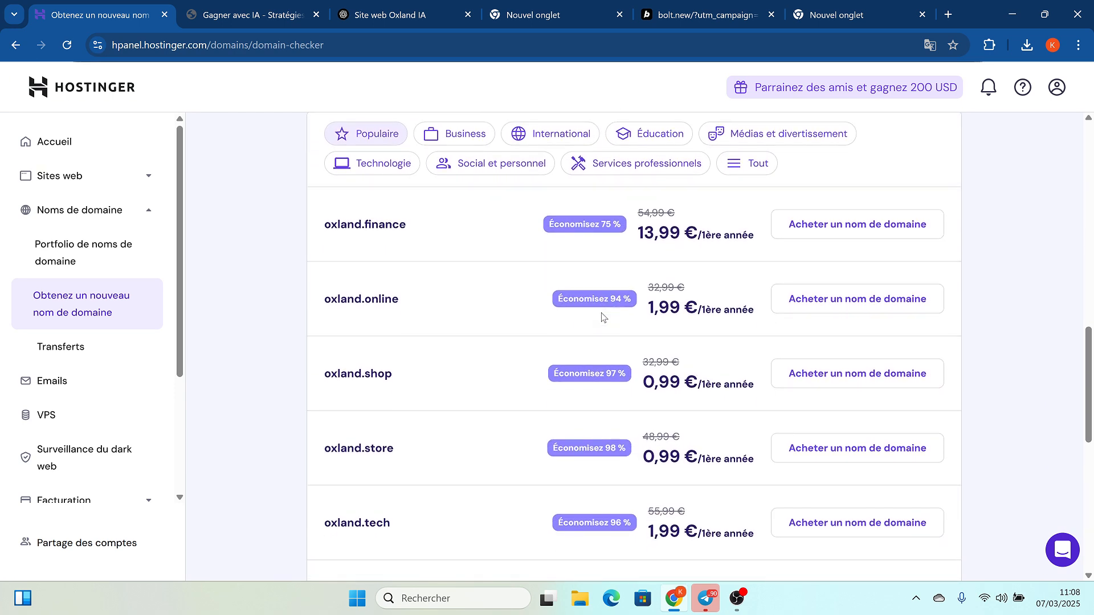
{"action": "scroll", "coordinate": [603, 316], "scroll_direction": "down", "scroll_amount": 1}
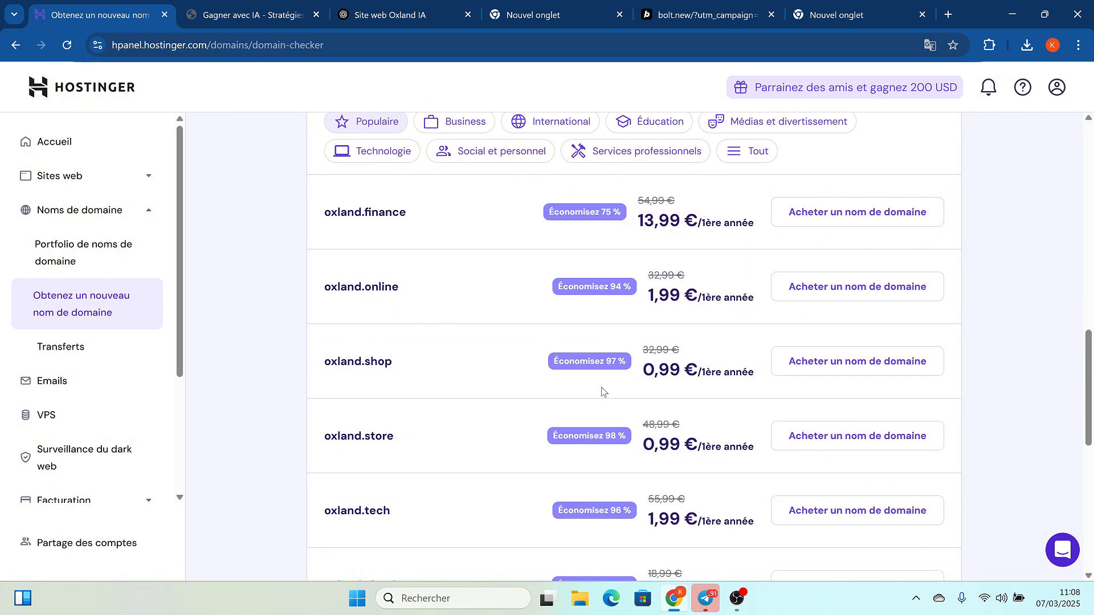
{"action": "scroll", "coordinate": [592, 399], "scroll_direction": "down", "scroll_amount": 1}
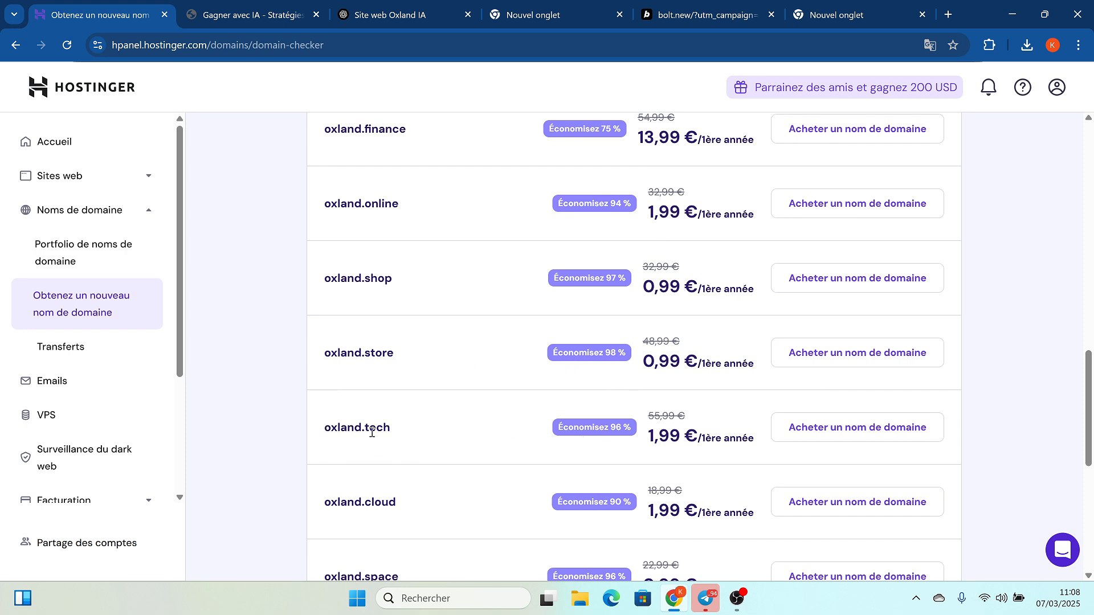
{"action": "scroll", "coordinate": [535, 411], "scroll_direction": "down", "scroll_amount": 1}
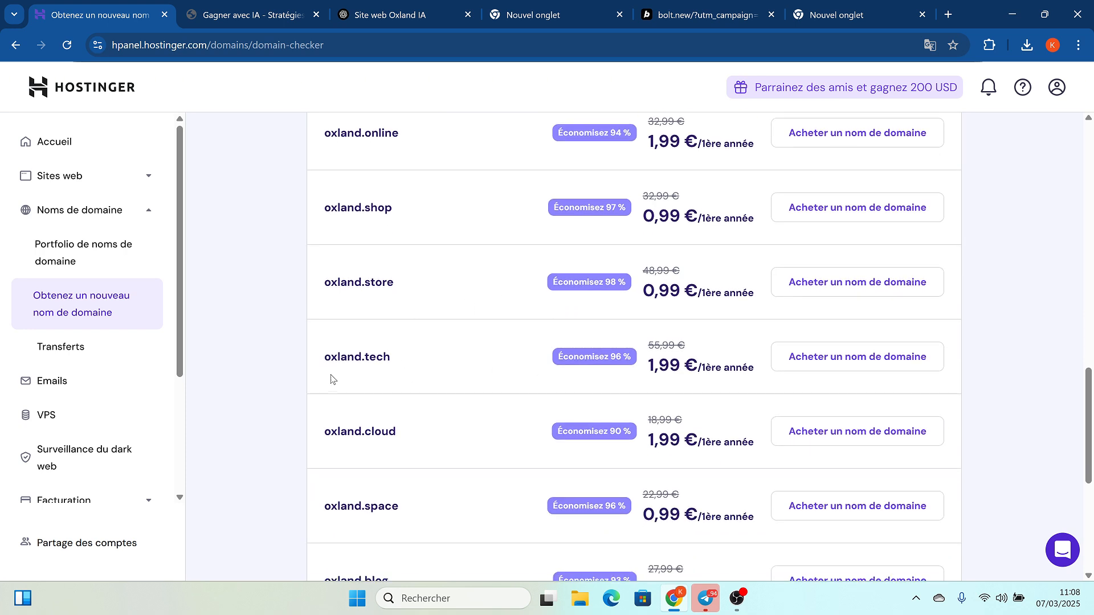
{"action": "scroll", "coordinate": [564, 393], "scroll_direction": "down", "scroll_amount": 2}
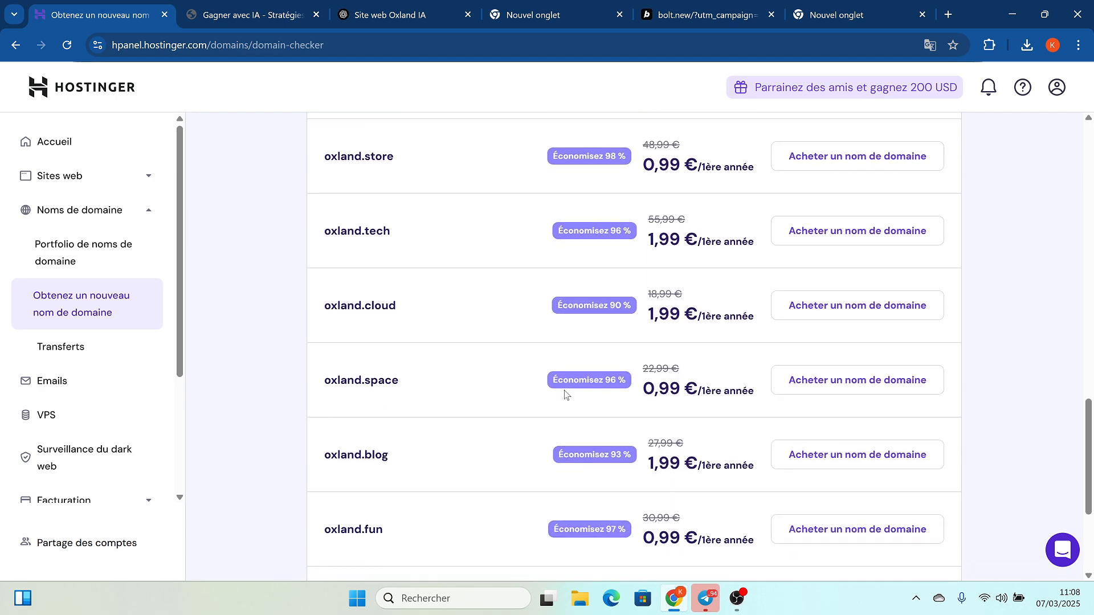
{"action": "scroll", "coordinate": [565, 393], "scroll_direction": "up", "scroll_amount": 1}
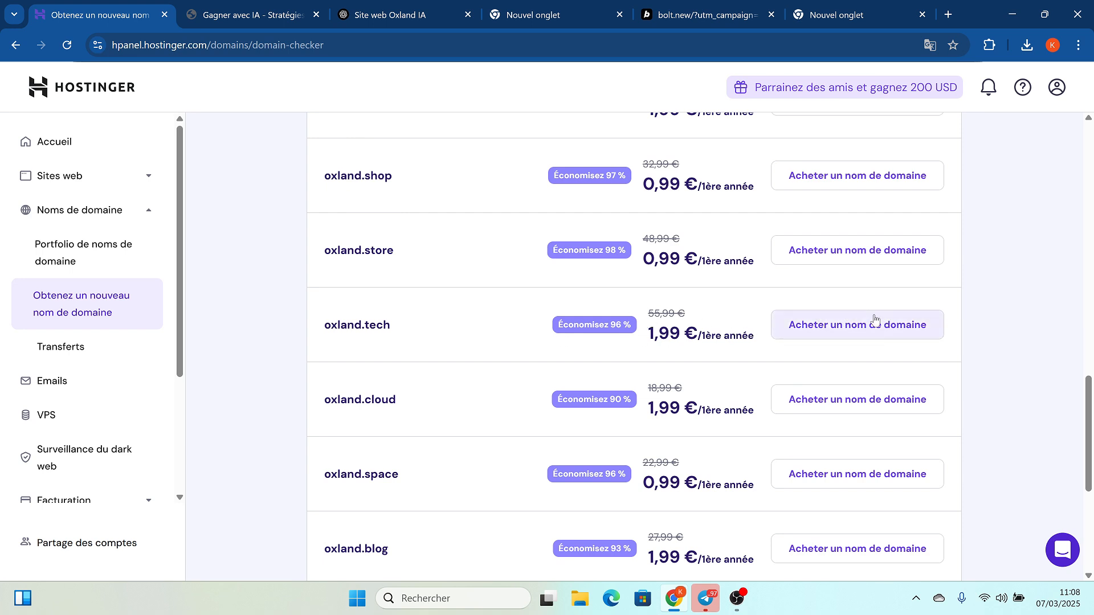
{"action": "left_click", "coordinate": [813, 334]}
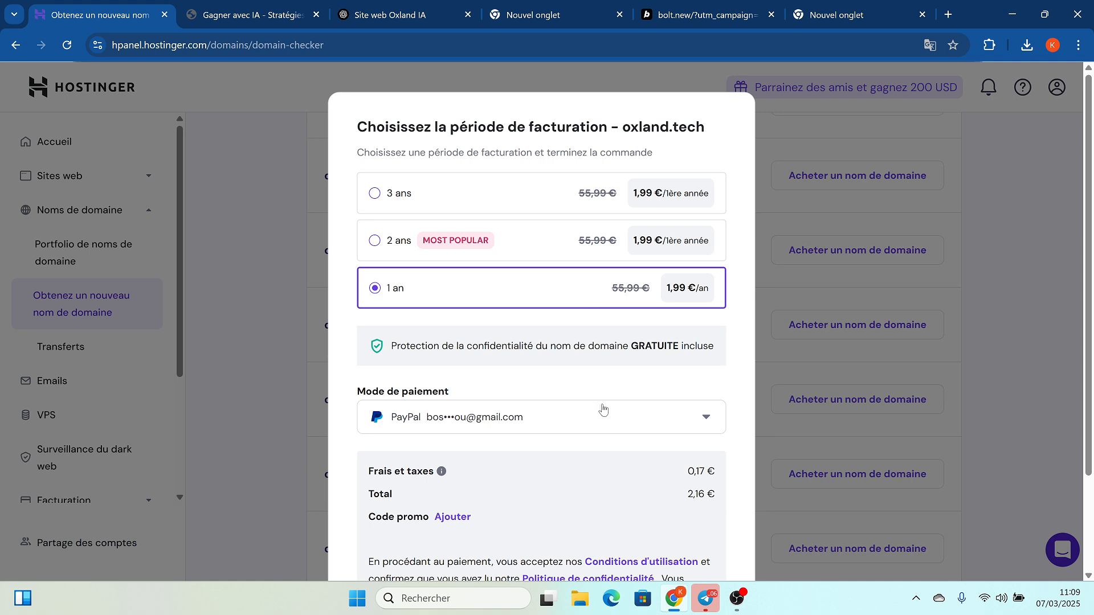
Step: Switch the one-year oxland.tech order from PayPal to another payment method and proceed to the choice of payment means
{"action": "scroll", "coordinate": [599, 406], "scroll_direction": "down", "scroll_amount": 2}
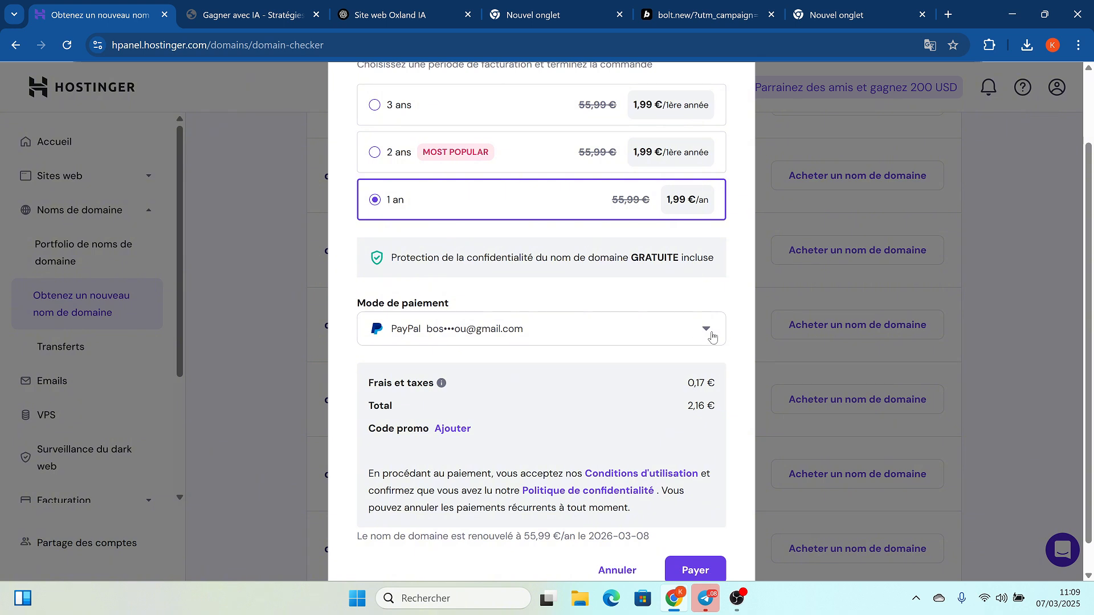
{"action": "left_click", "coordinate": [675, 340]}
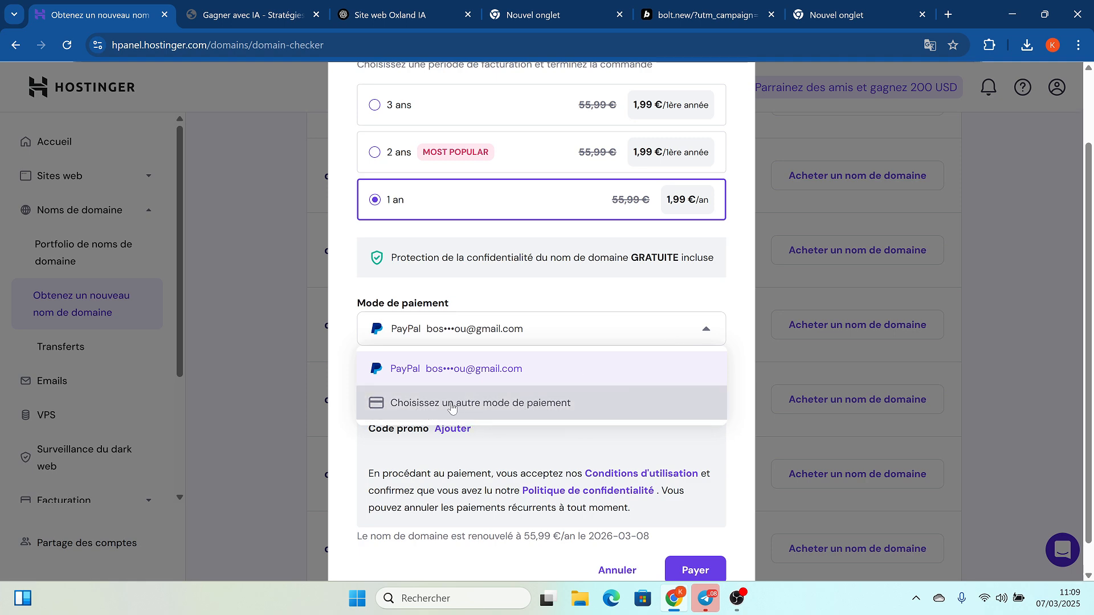
{"action": "scroll", "coordinate": [452, 405], "scroll_direction": "up", "scroll_amount": 5}
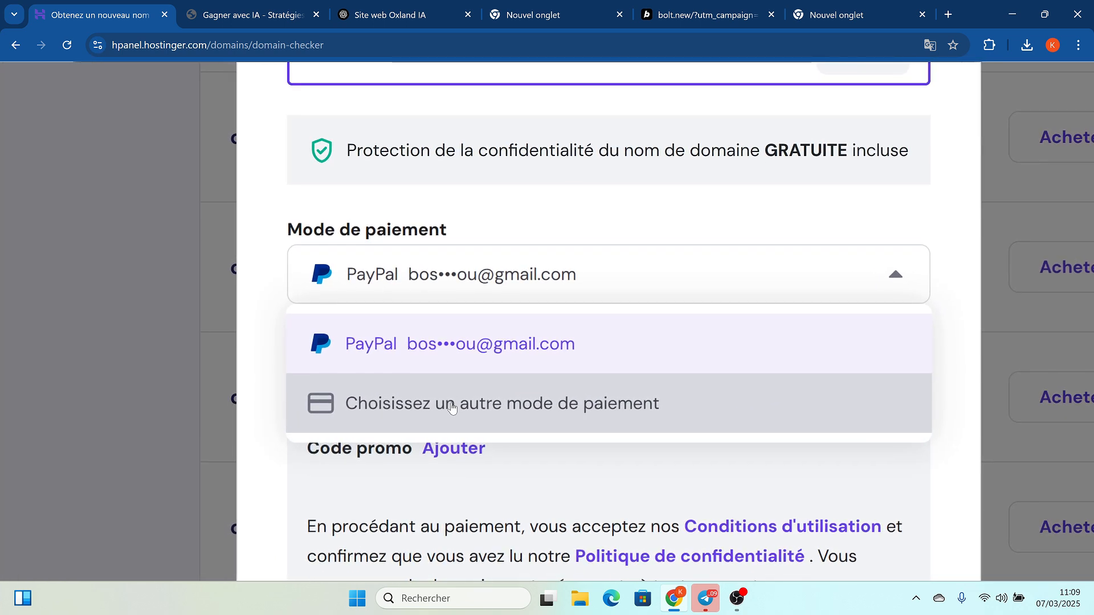
{"action": "left_click", "coordinate": [452, 406]}
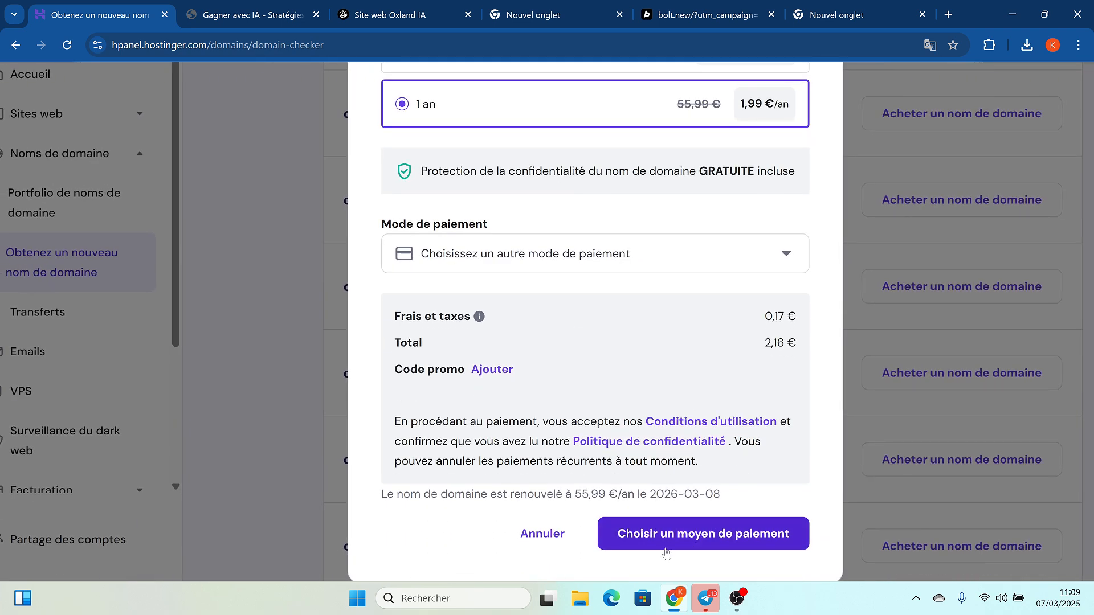
{"action": "scroll", "coordinate": [665, 551], "scroll_direction": "up", "scroll_amount": 2}
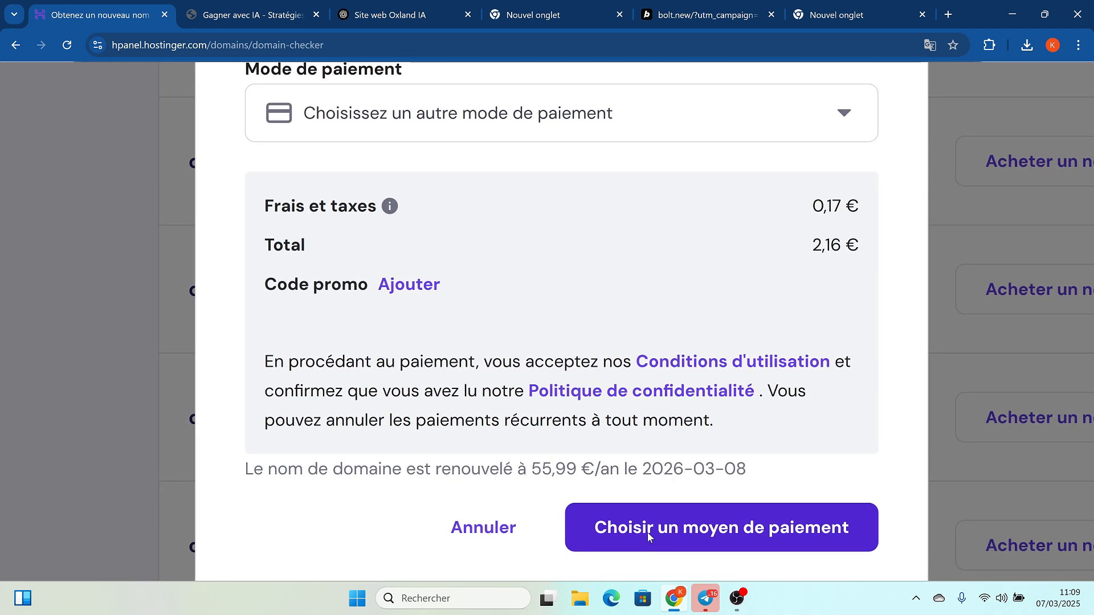
{"action": "left_click", "coordinate": [652, 535]}
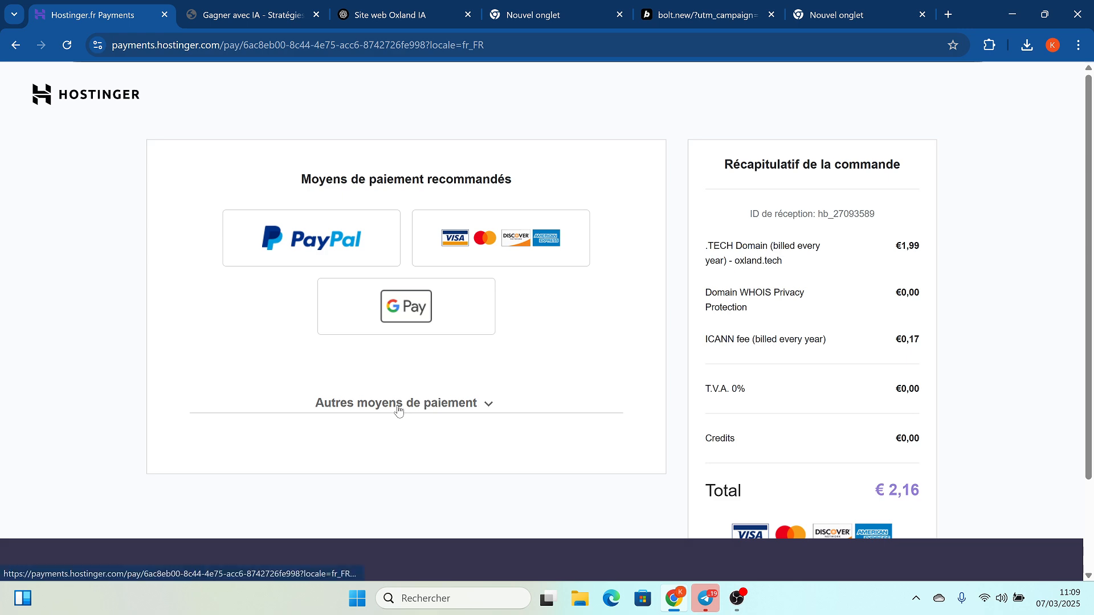
Step: Choose cryptocurrency from the other payment methods and continue to the crypto payment for the domain
{"action": "scroll", "coordinate": [398, 408], "scroll_direction": "up", "scroll_amount": 3}
{"action": "scroll", "coordinate": [398, 408], "scroll_direction": "down", "scroll_amount": 3}
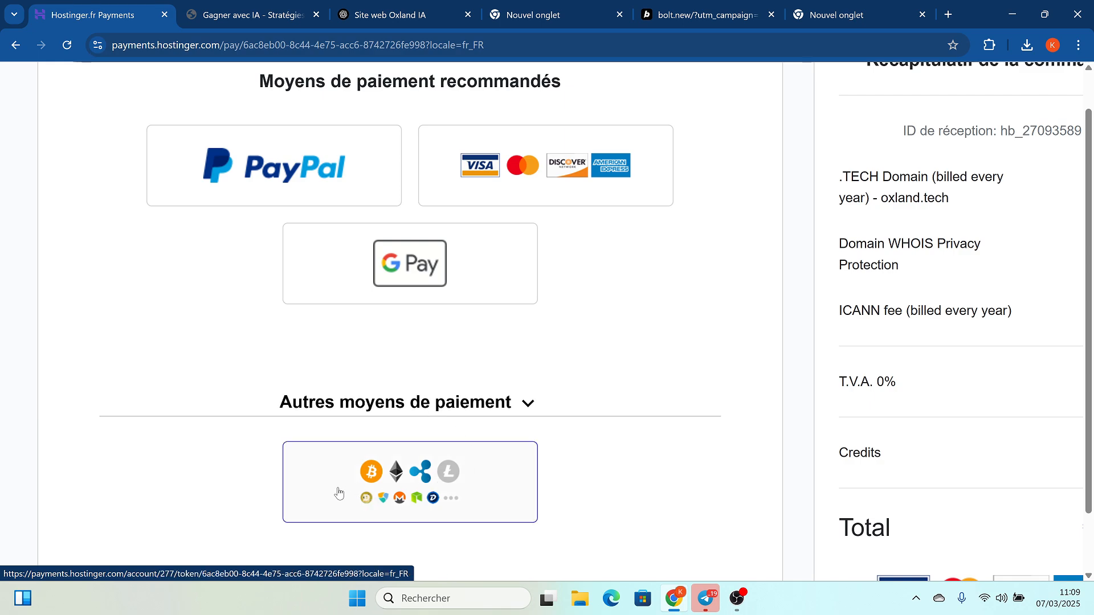
{"action": "scroll", "coordinate": [339, 491], "scroll_direction": "up", "scroll_amount": 3}
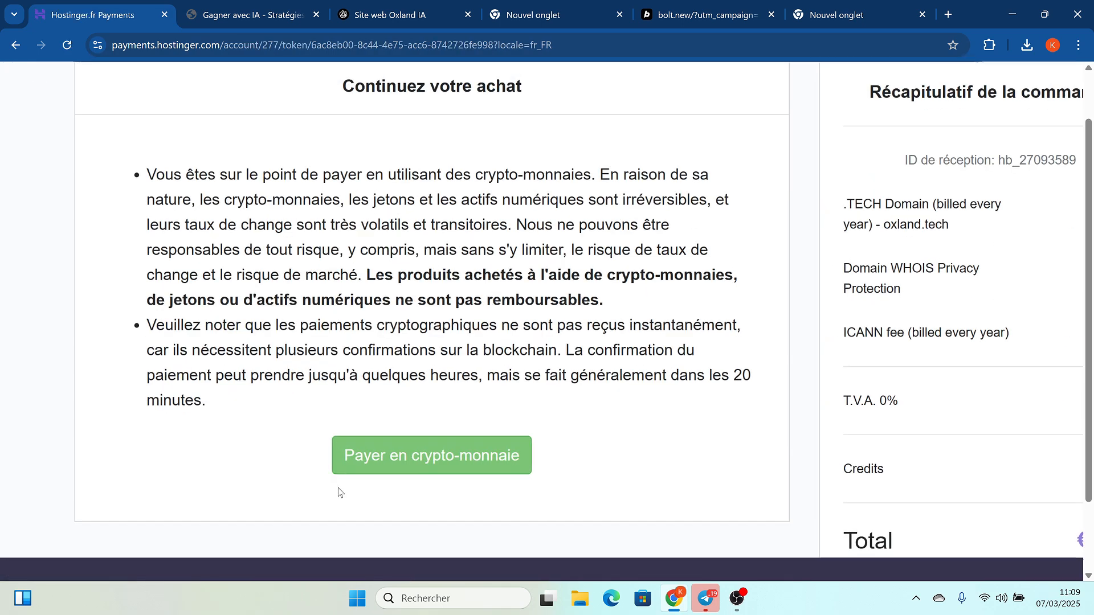
{"action": "scroll", "coordinate": [340, 492], "scroll_direction": "up", "scroll_amount": 1}
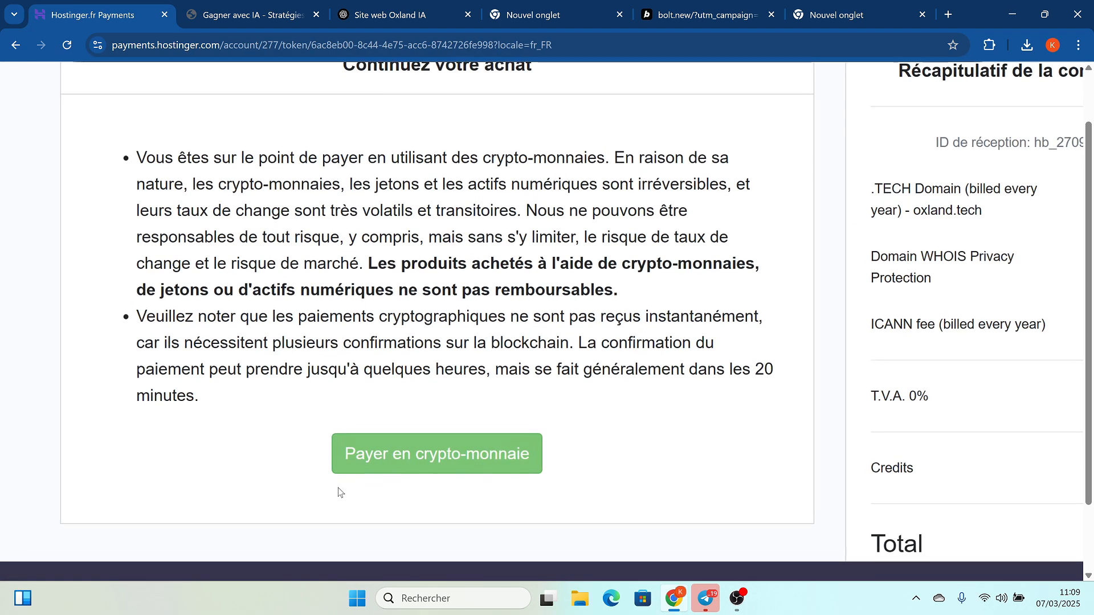
{"action": "left_click", "coordinate": [432, 458]}
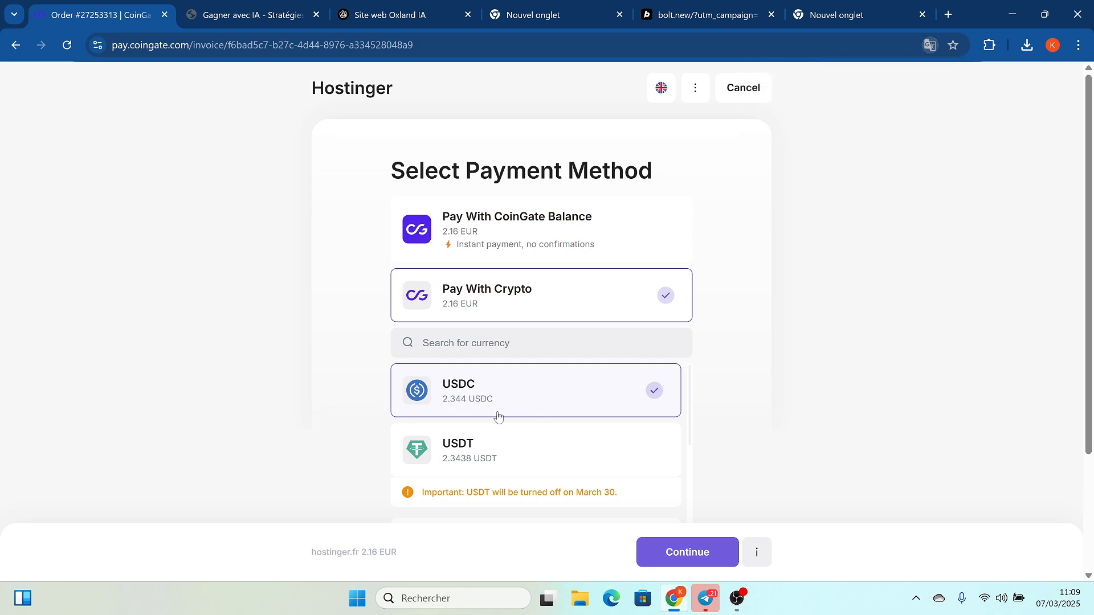
Step: Continue with USDC as the payment currency and select Binance Smart Chain as its payment network
{"action": "left_click", "coordinate": [678, 562]}
{"action": "scroll", "coordinate": [544, 396], "scroll_direction": "down", "scroll_amount": 1}
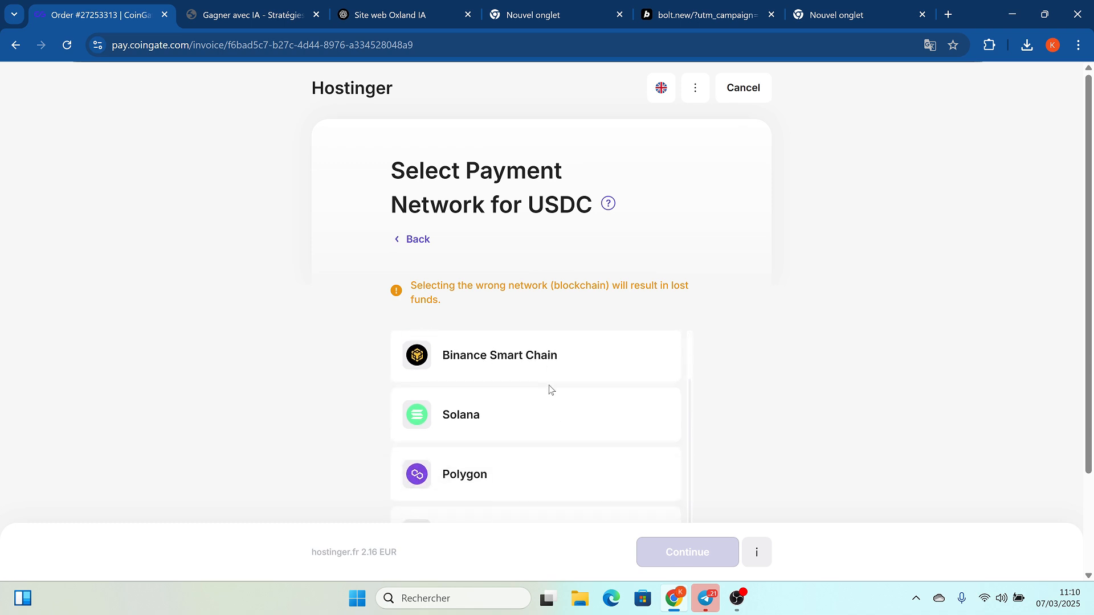
{"action": "scroll", "coordinate": [550, 389], "scroll_direction": "up", "scroll_amount": 1}
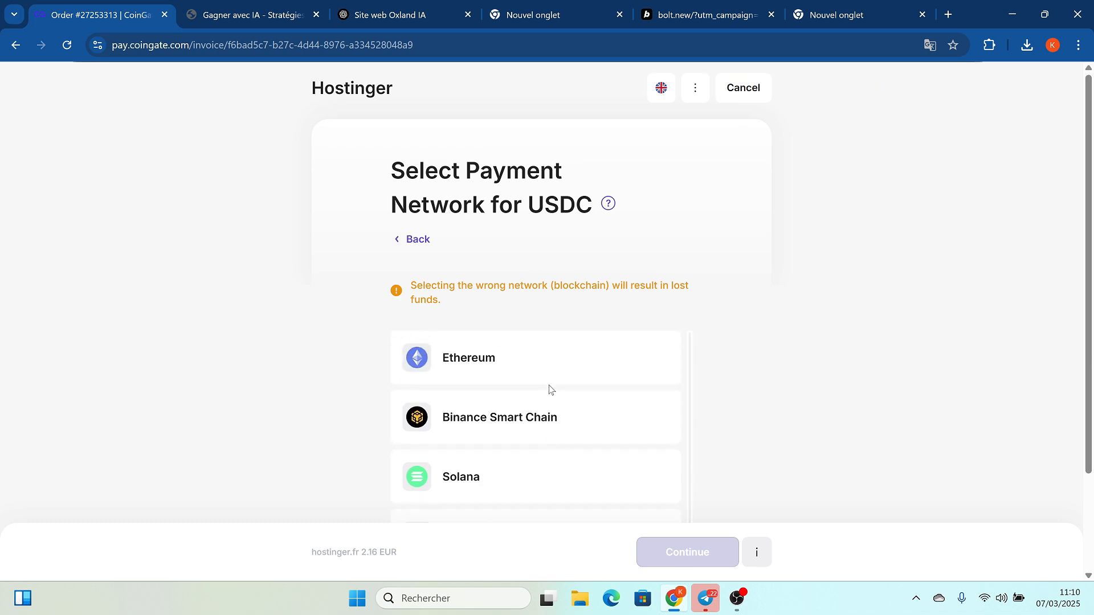
{"action": "scroll", "coordinate": [551, 389], "scroll_direction": "down", "scroll_amount": 1}
{"action": "scroll", "coordinate": [551, 390], "scroll_direction": "up", "scroll_amount": 1}
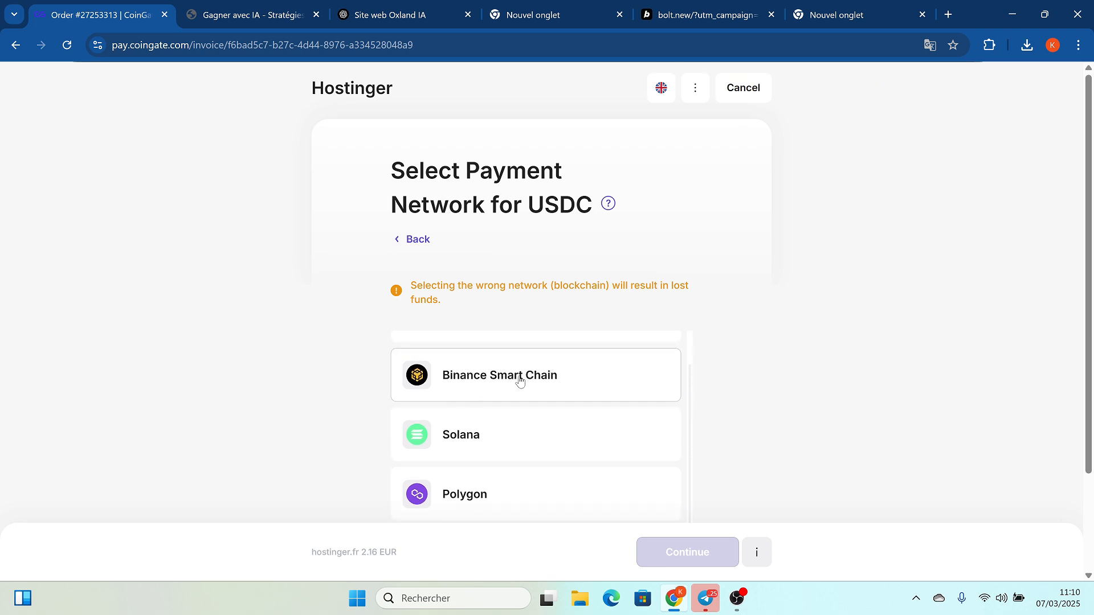
{"action": "left_click", "coordinate": [481, 388]}
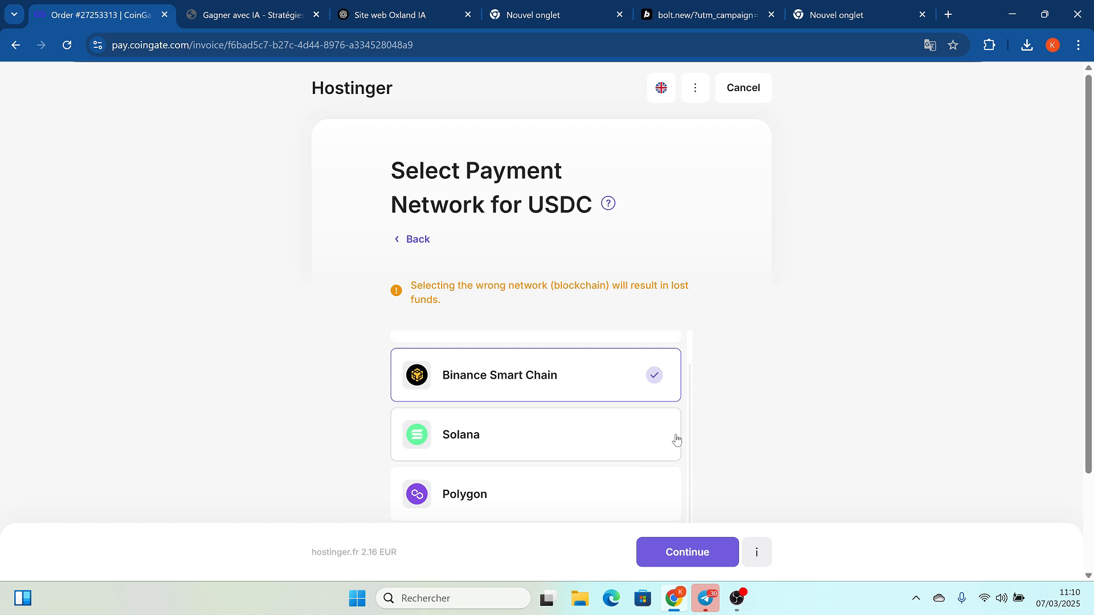
{"action": "scroll", "coordinate": [677, 440], "scroll_direction": "down", "scroll_amount": 1}
{"action": "scroll", "coordinate": [677, 440], "scroll_direction": "up", "scroll_amount": 1}
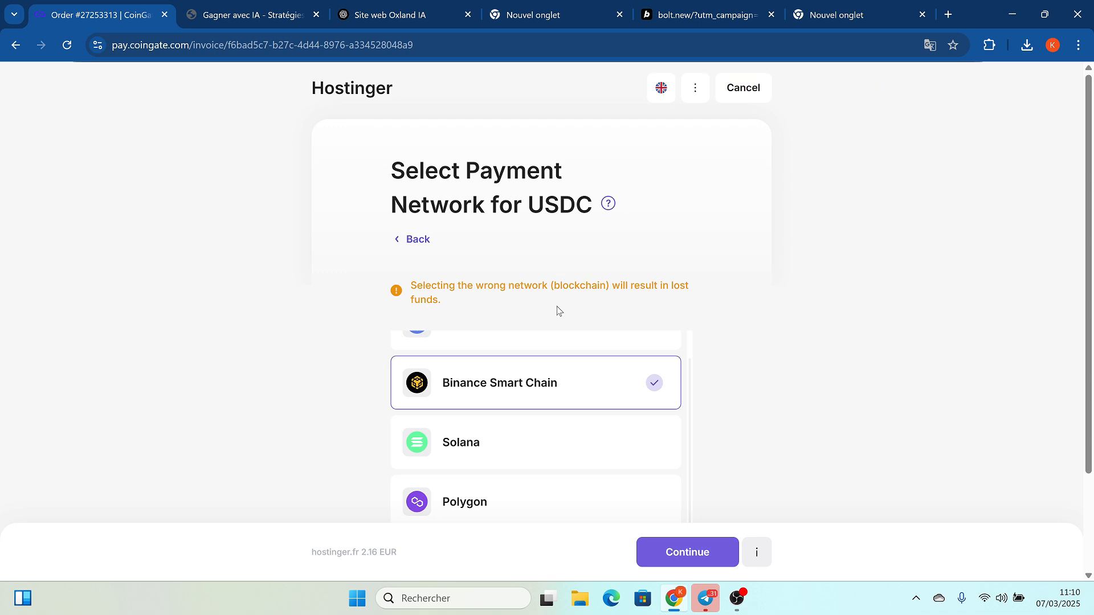
{"action": "right_click", "coordinate": [518, 444]}
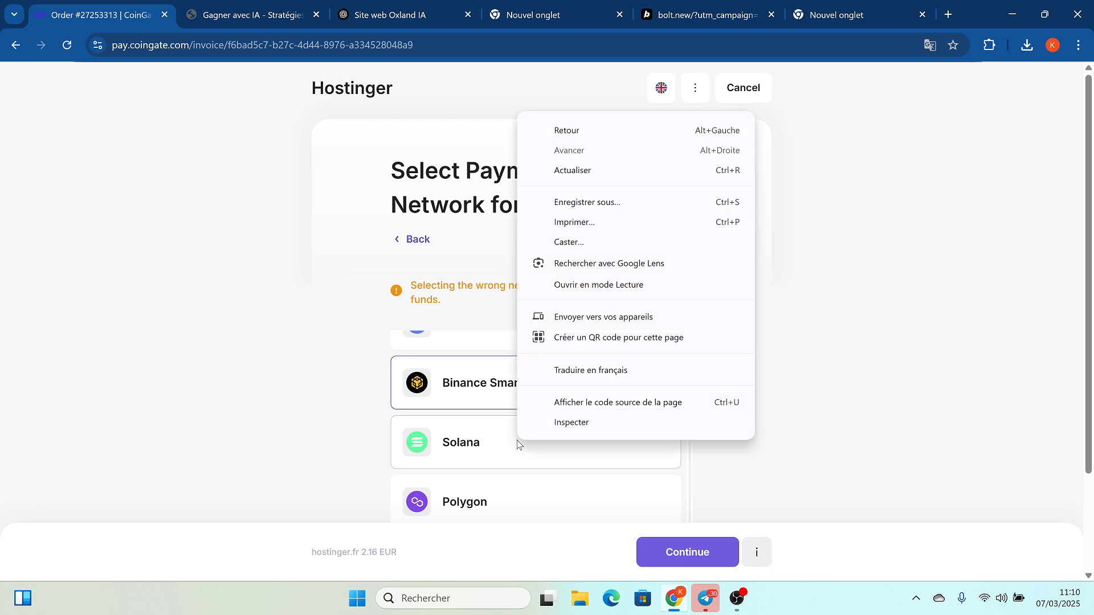
{"action": "left_click", "coordinate": [292, 428]}
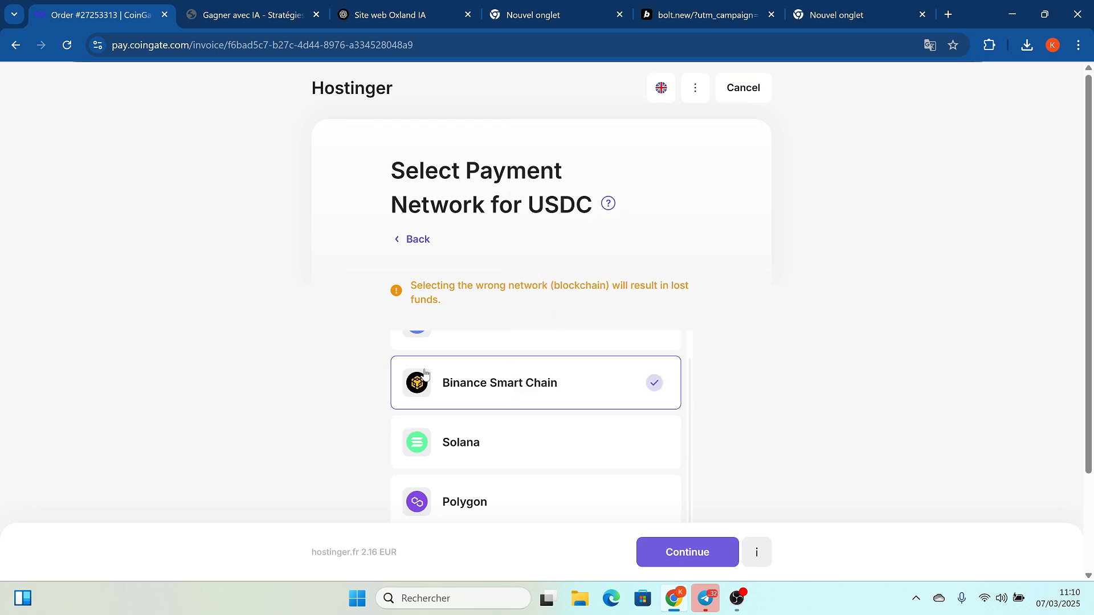
{"action": "left_click", "coordinate": [674, 556]}
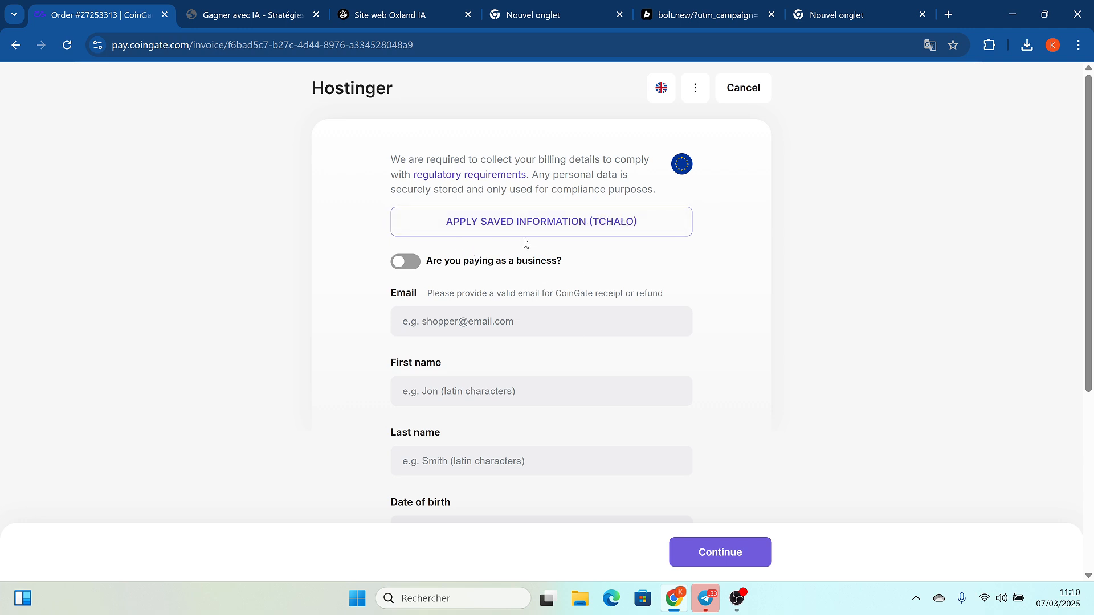
Step: Fill in the billing details with the saved information, confirm their accuracy and the privacy policy, and continue to the payment
{"action": "left_click", "coordinate": [536, 224]}
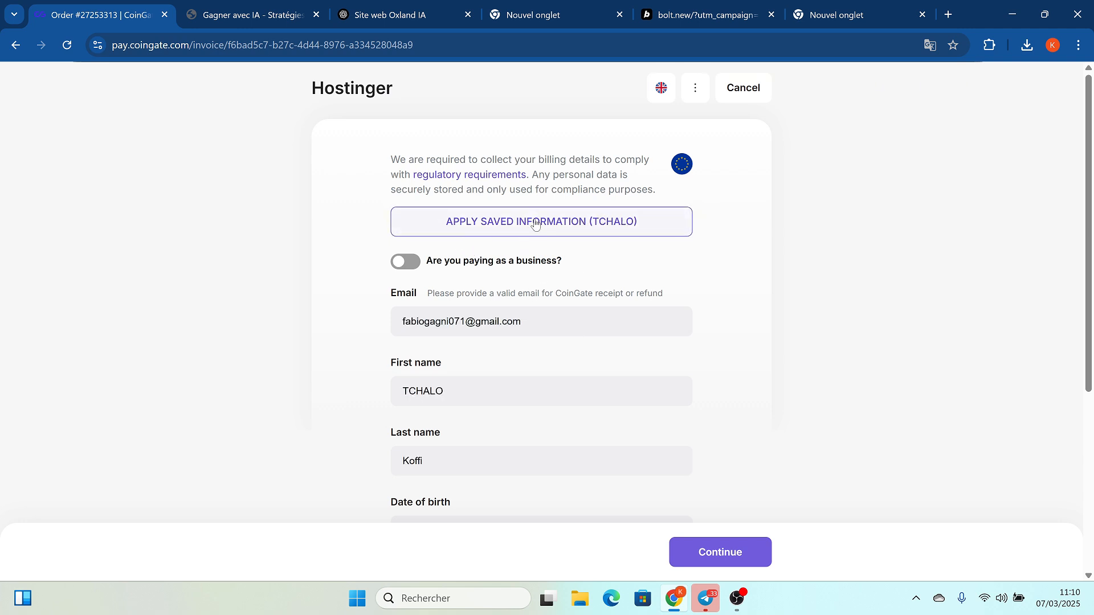
{"action": "scroll", "coordinate": [623, 347], "scroll_direction": "down", "scroll_amount": 3}
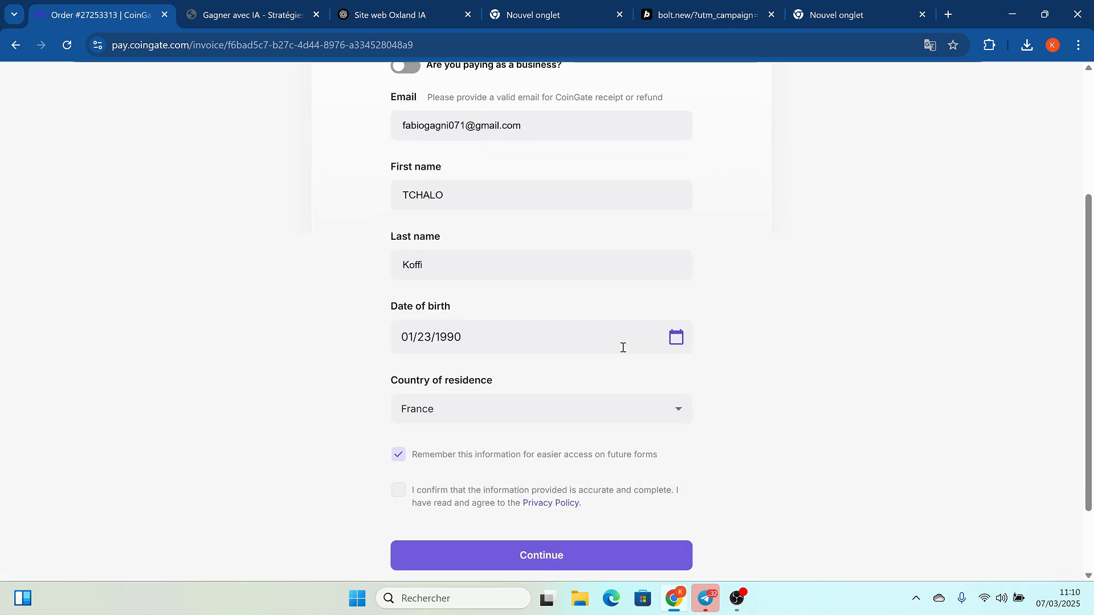
{"action": "scroll", "coordinate": [623, 348], "scroll_direction": "down", "scroll_amount": 2}
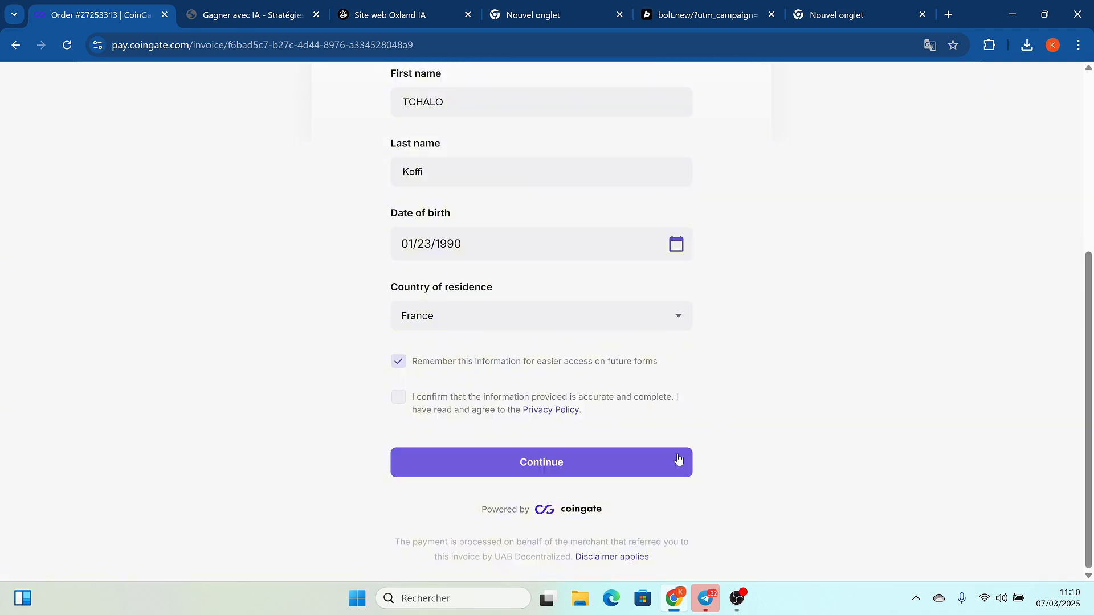
{"action": "left_click", "coordinate": [398, 399]}
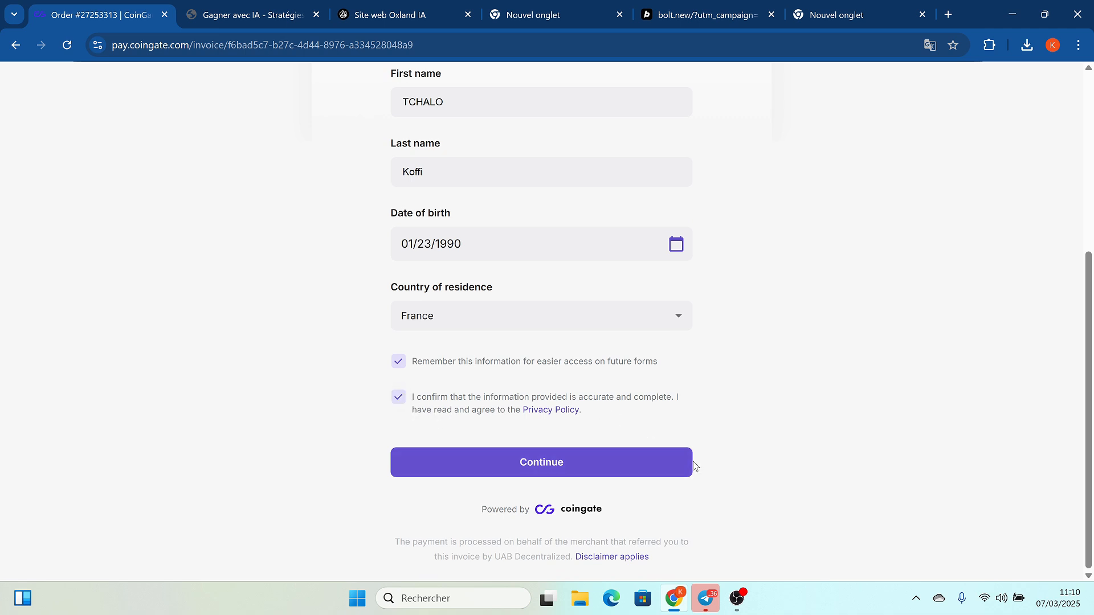
{"action": "left_click", "coordinate": [550, 465]}
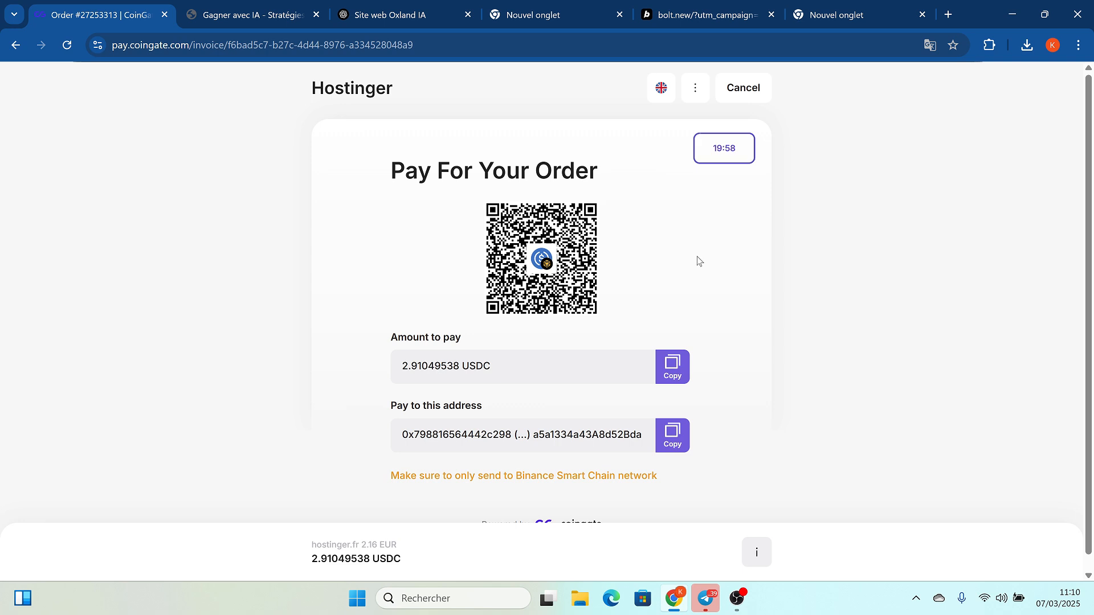
Step: Copy the USDC payment address from the CoinGate invoice and send it as a message in the open Telegram chat
{"action": "scroll", "coordinate": [696, 261], "scroll_direction": "down", "scroll_amount": 1}
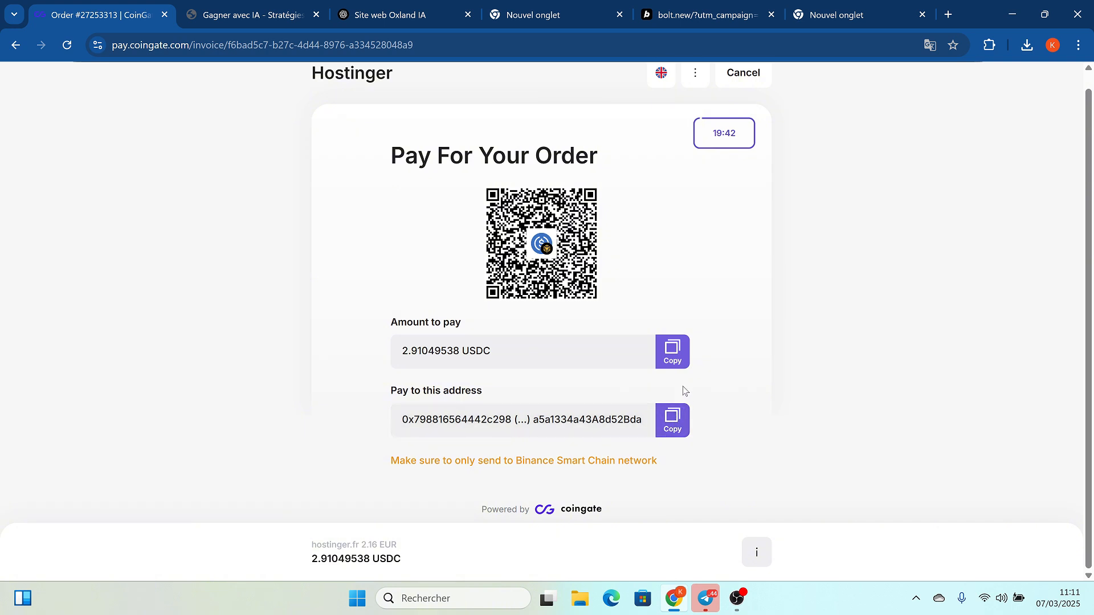
{"action": "left_click", "coordinate": [673, 422]}
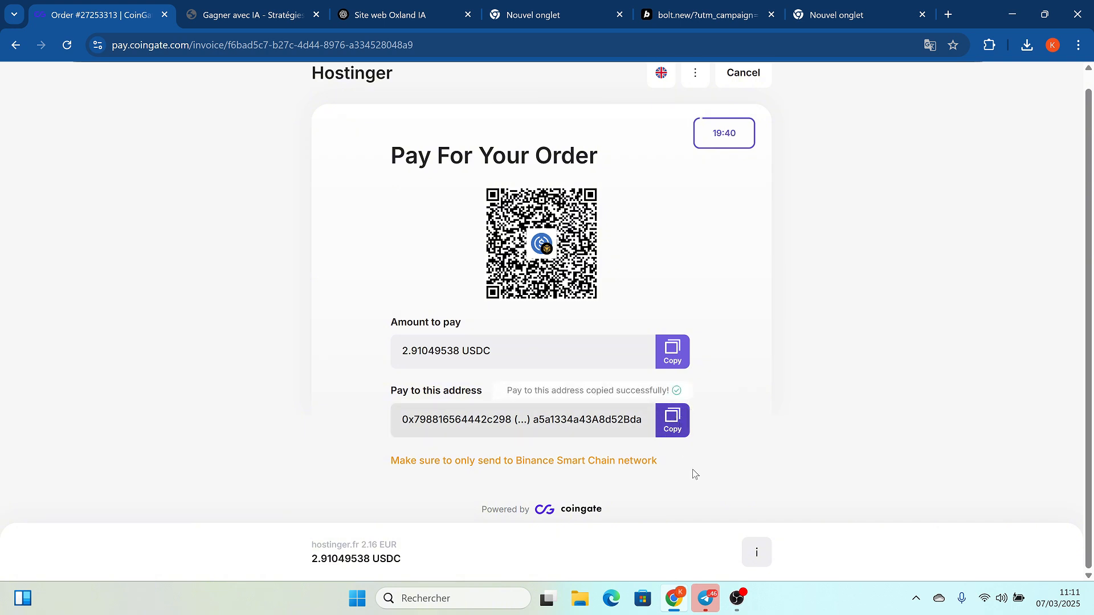
{"action": "left_click", "coordinate": [717, 602]}
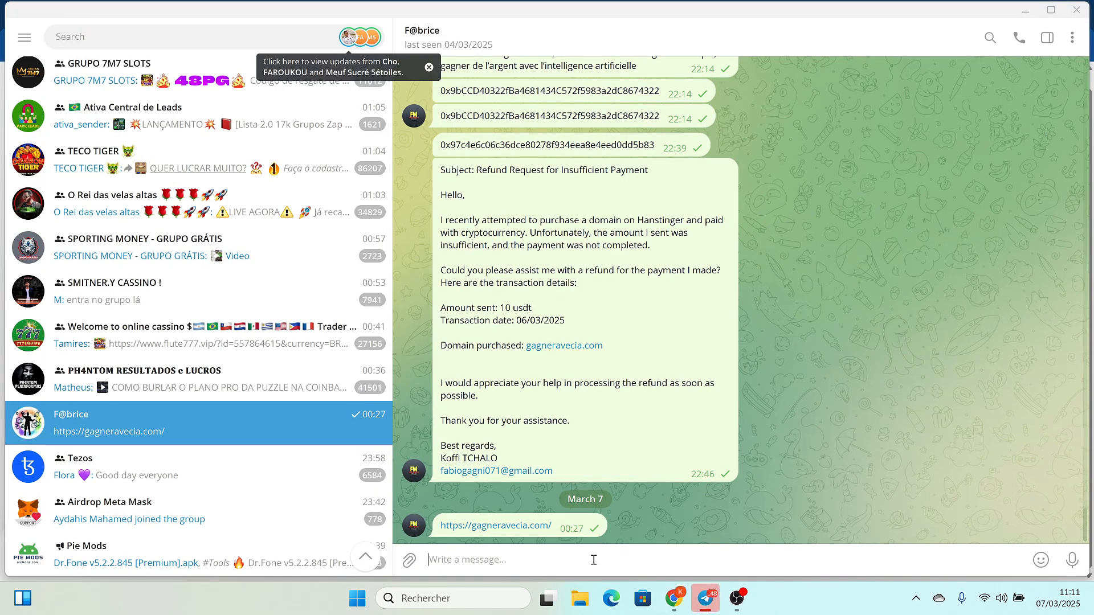
{"action": "right_click", "coordinate": [593, 558]}
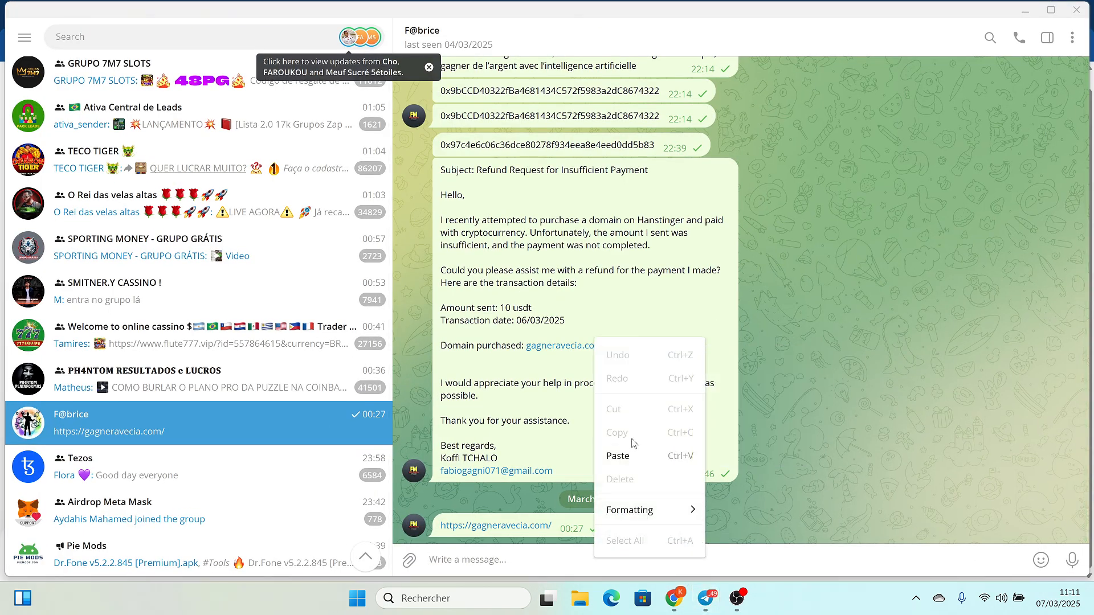
{"action": "left_click", "coordinate": [618, 455]}
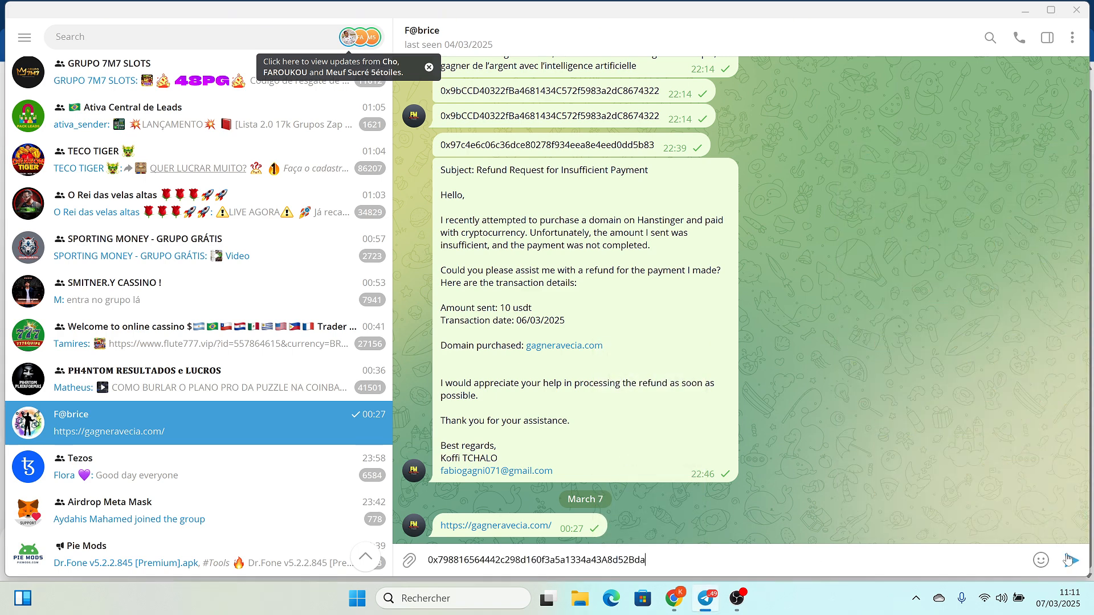
{"action": "left_click", "coordinate": [1069, 560]}
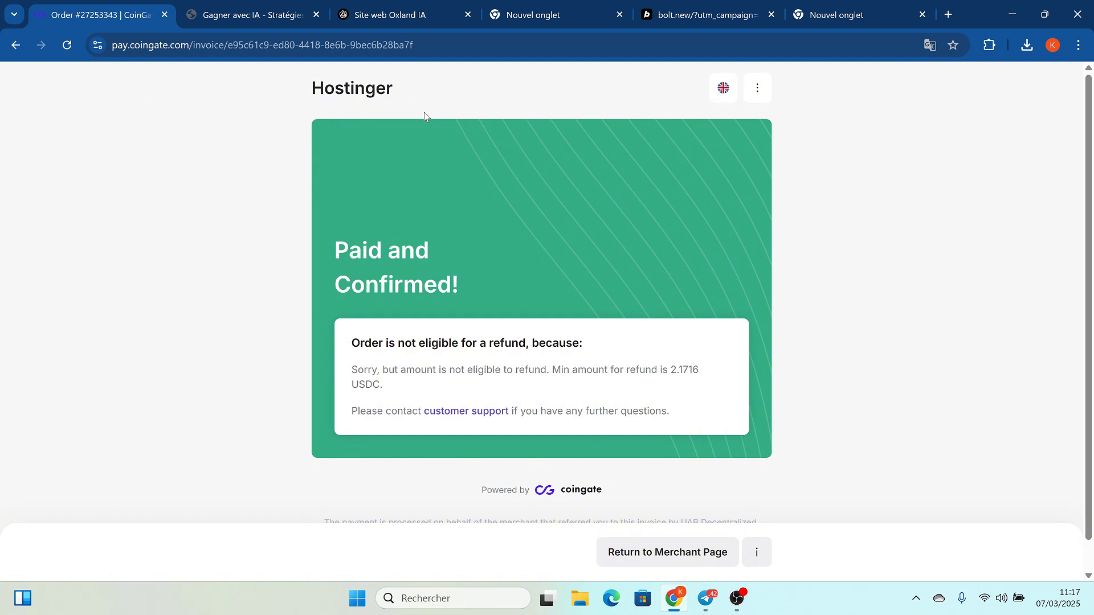
Step: Review the CoinGate payment confirmation and return to the Hostinger merchant page
{"action": "scroll", "coordinate": [578, 283], "scroll_direction": "down", "scroll_amount": 2}
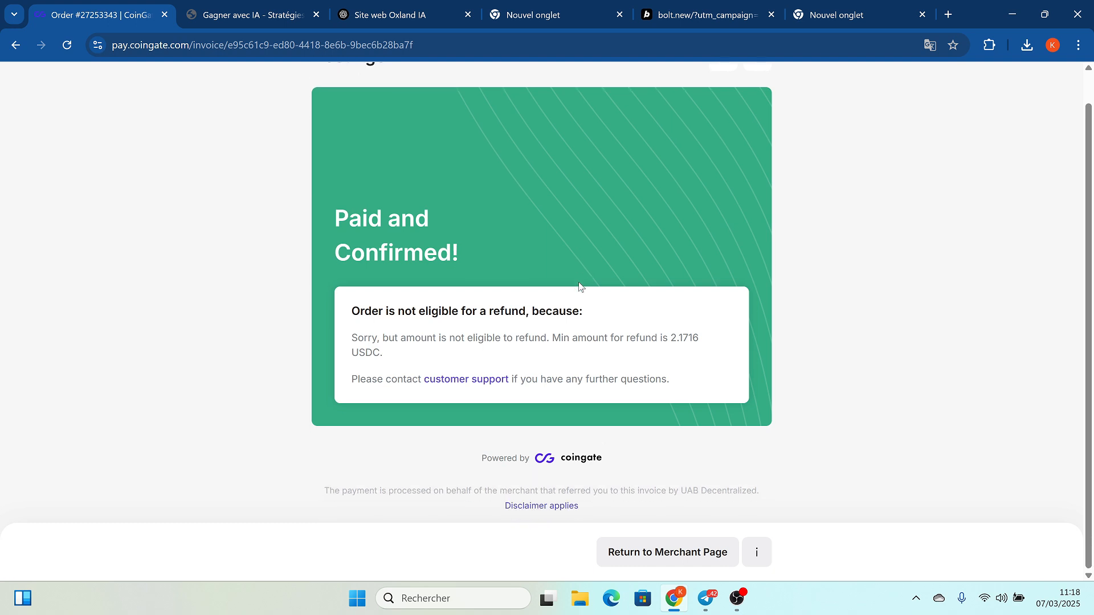
{"action": "scroll", "coordinate": [579, 285], "scroll_direction": "up", "scroll_amount": 2}
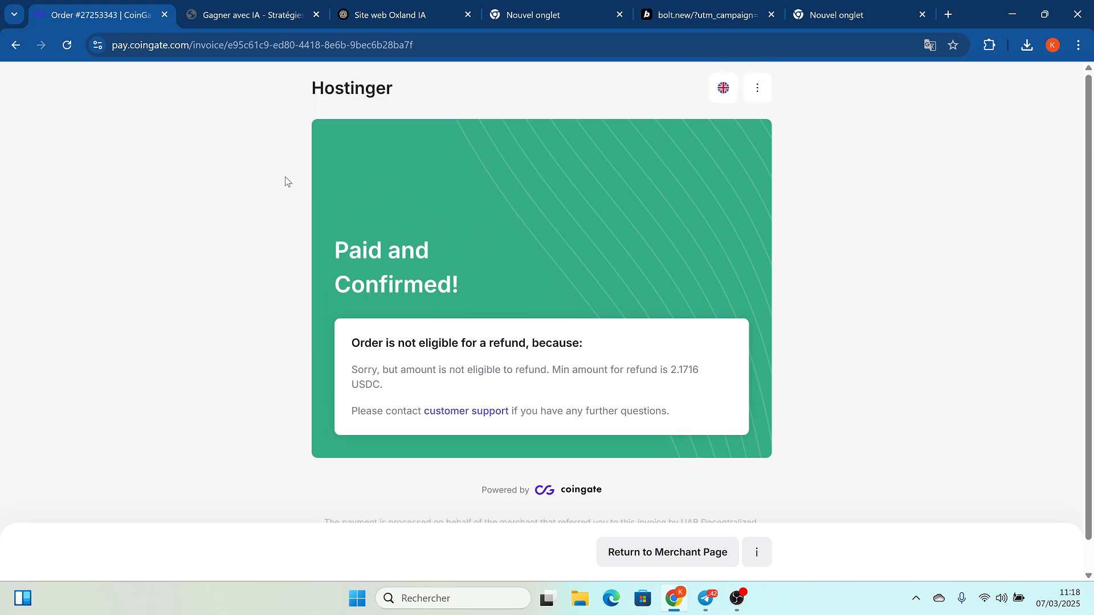
{"action": "left_click", "coordinate": [648, 555]}
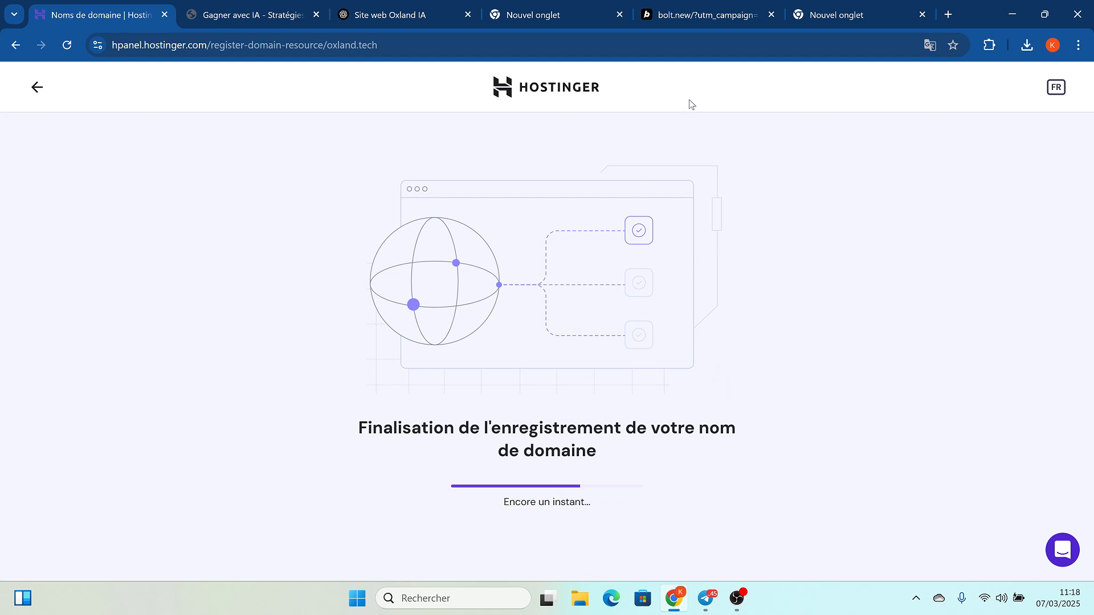
Step: Switch to the Bolt project and examine the Oxland home page preview from the header down to the footer
{"action": "left_click", "coordinate": [693, 17]}
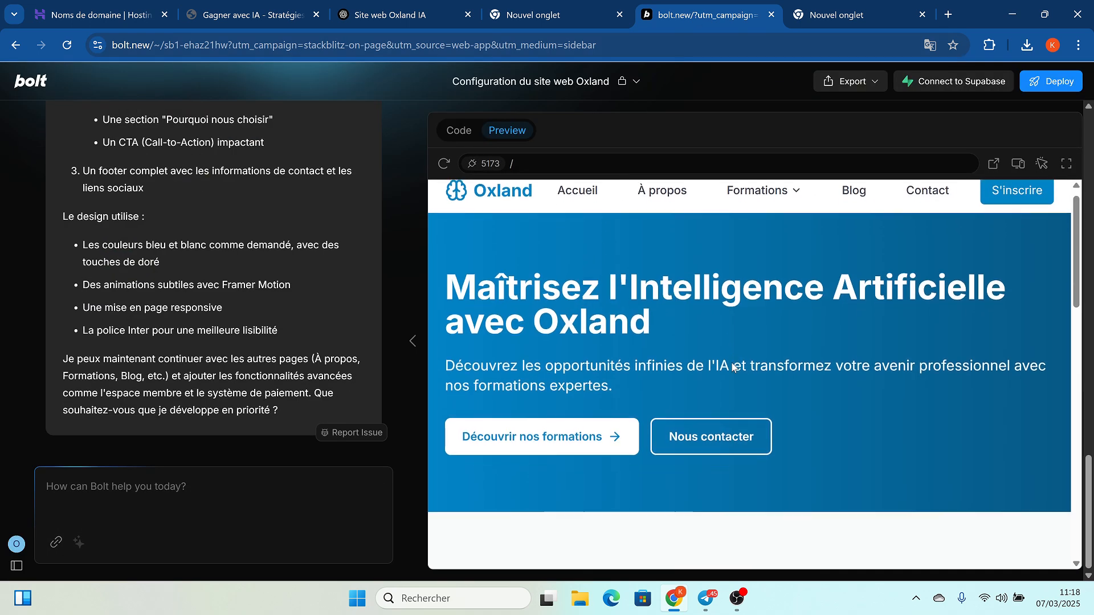
{"action": "scroll", "coordinate": [732, 367], "scroll_direction": "down", "scroll_amount": 2}
{"action": "scroll", "coordinate": [733, 366], "scroll_direction": "up", "scroll_amount": 2}
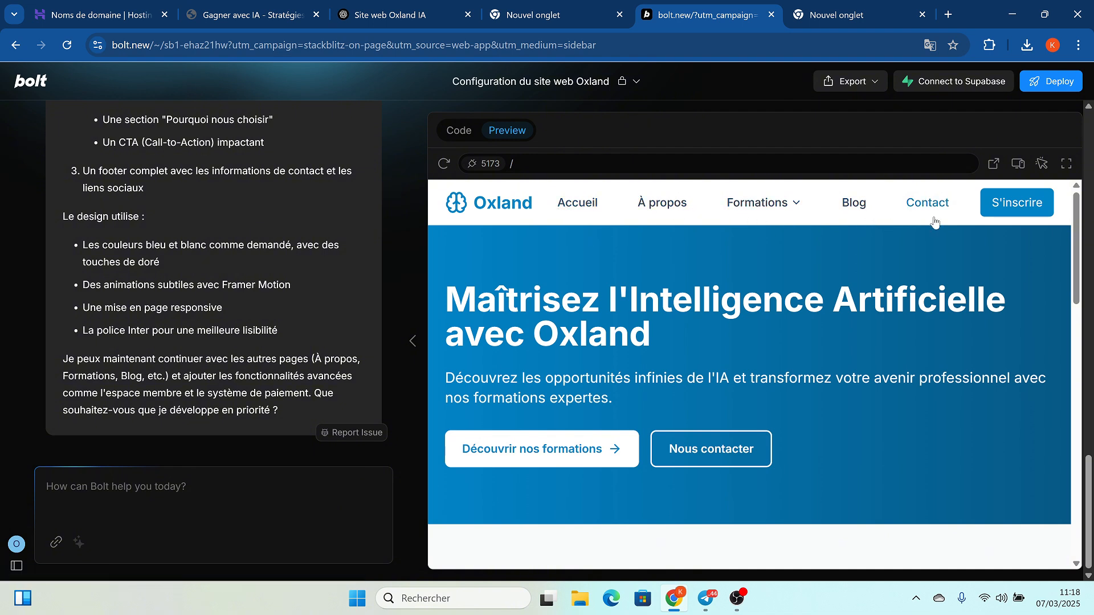
{"action": "scroll", "coordinate": [701, 349], "scroll_direction": "down", "scroll_amount": 6}
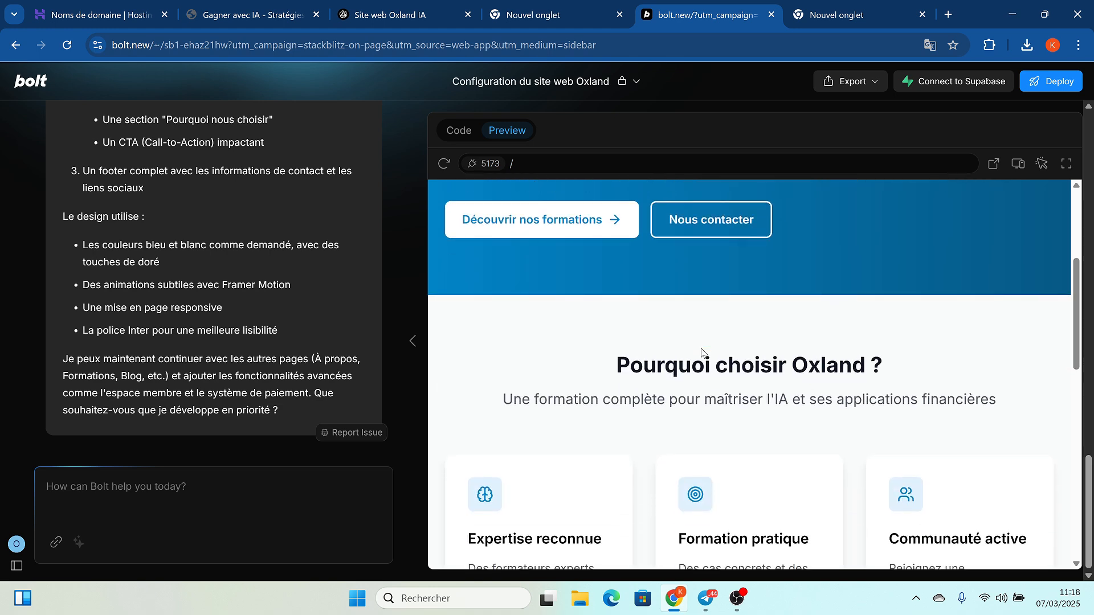
{"action": "scroll", "coordinate": [702, 352], "scroll_direction": "down", "scroll_amount": 5}
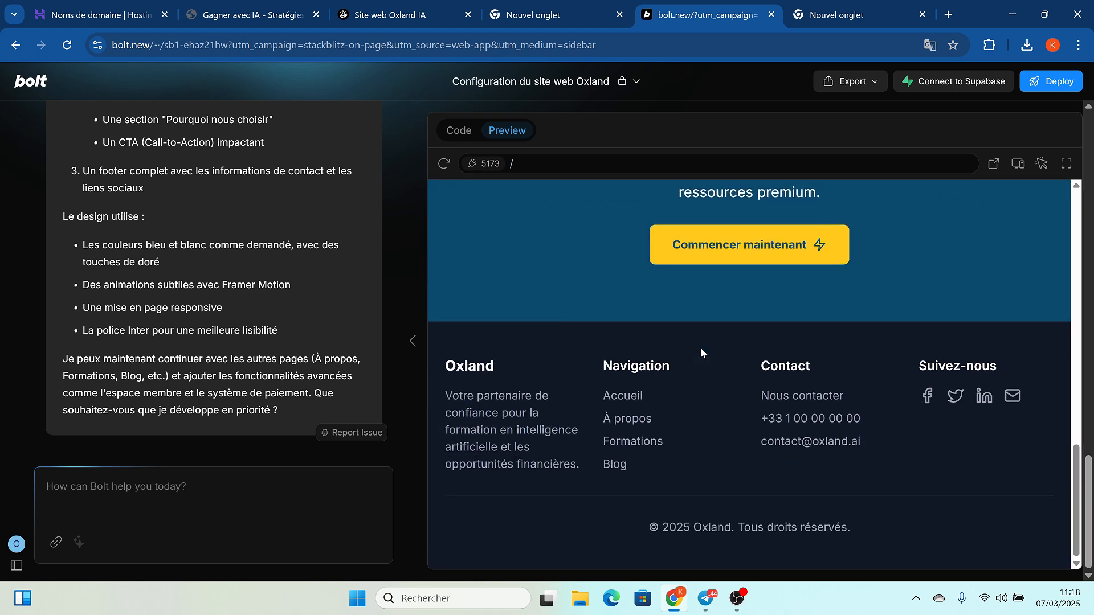
{"action": "scroll", "coordinate": [702, 352], "scroll_direction": "up", "scroll_amount": 7}
{"action": "scroll", "coordinate": [701, 352], "scroll_direction": "up", "scroll_amount": 5}
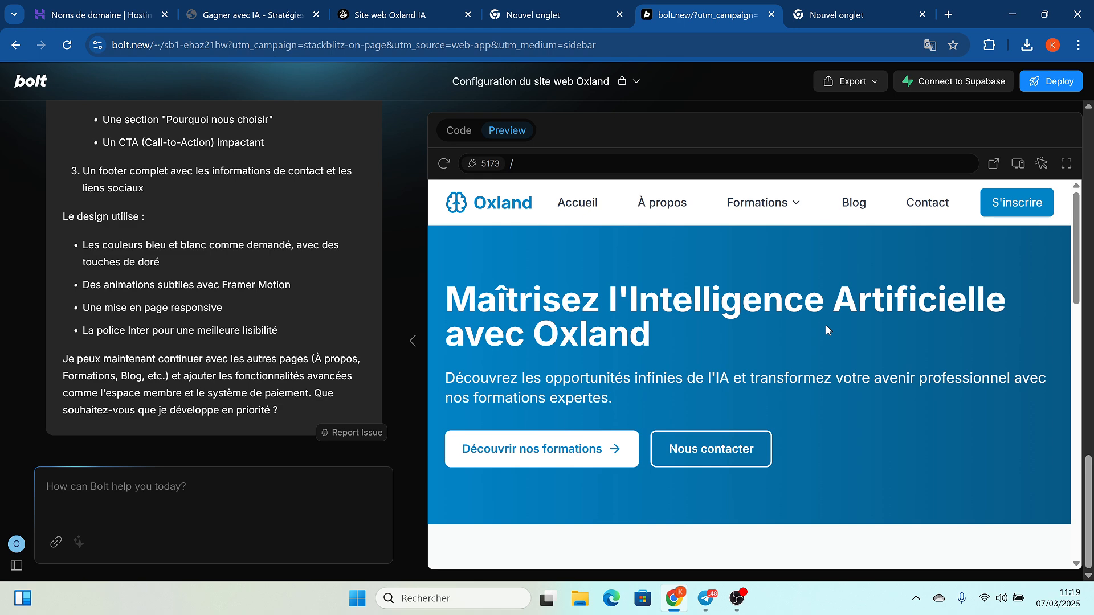
{"action": "scroll", "coordinate": [839, 379], "scroll_direction": "down", "scroll_amount": 2}
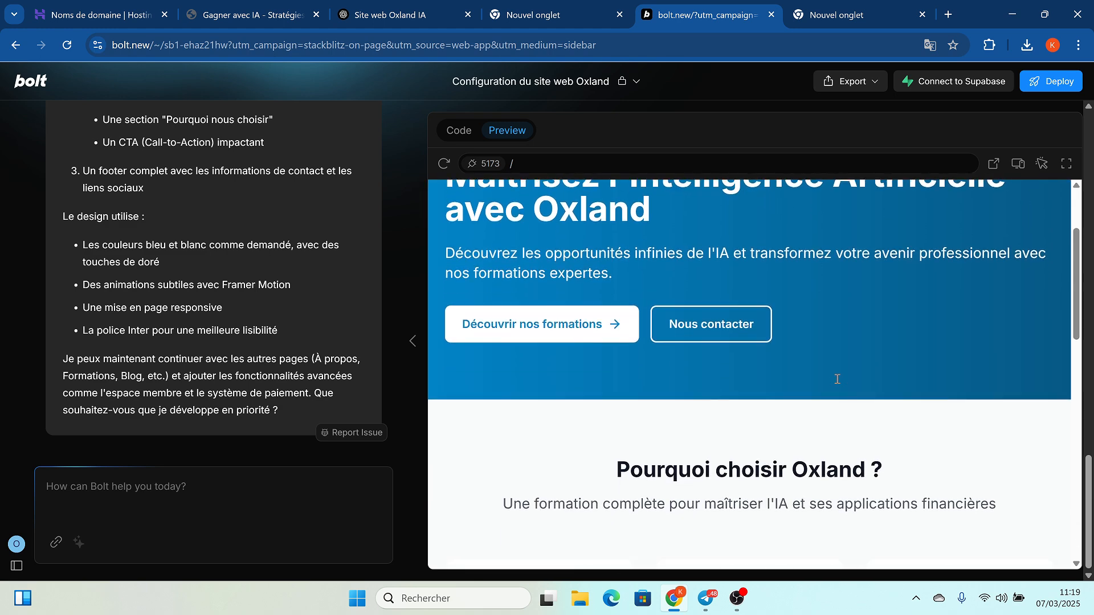
{"action": "scroll", "coordinate": [838, 379], "scroll_direction": "up", "scroll_amount": 3}
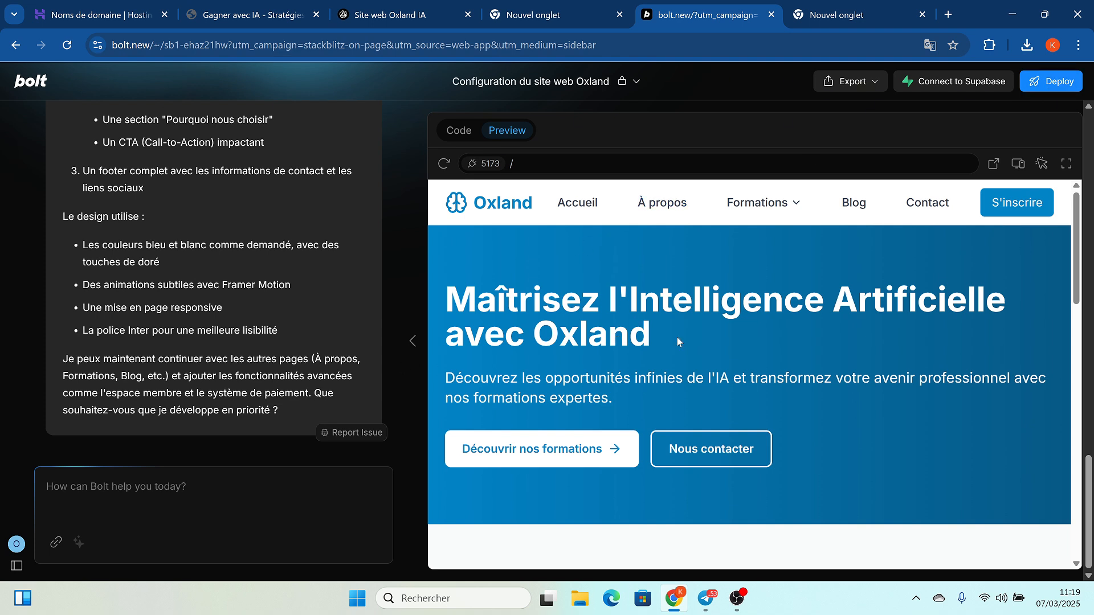
{"action": "scroll", "coordinate": [676, 336], "scroll_direction": "down", "scroll_amount": 2}
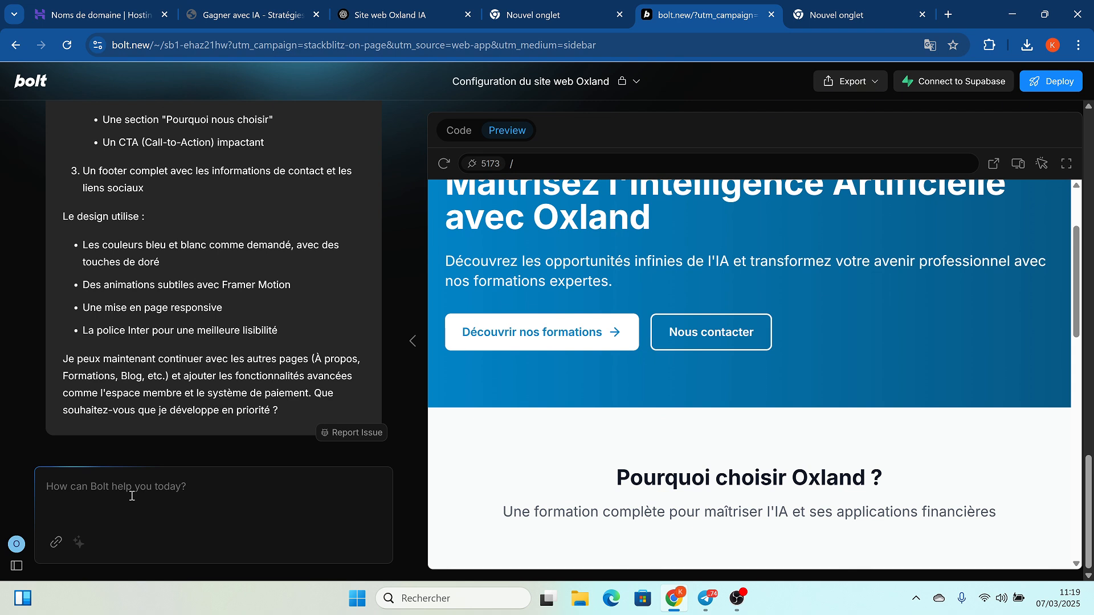
Step: Send Bolt the prompt "le nom de mon site est oxland" to update the site's name
{"action": "type", "text": "le nom de mon si"}
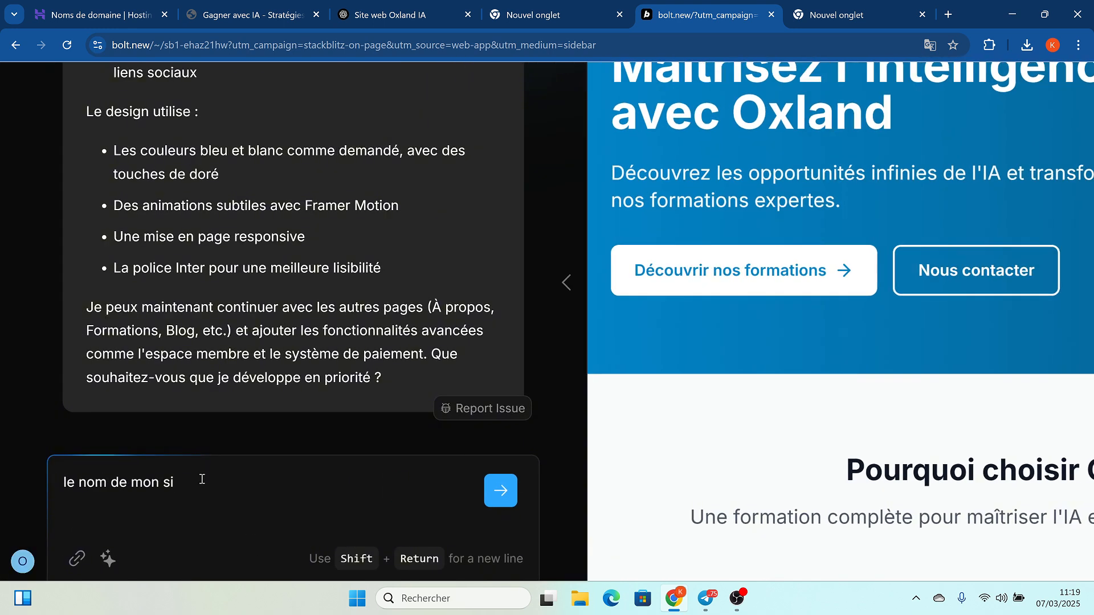
{"action": "type", "text": "te est oxland"}
{"action": "left_click", "coordinate": [501, 491]}
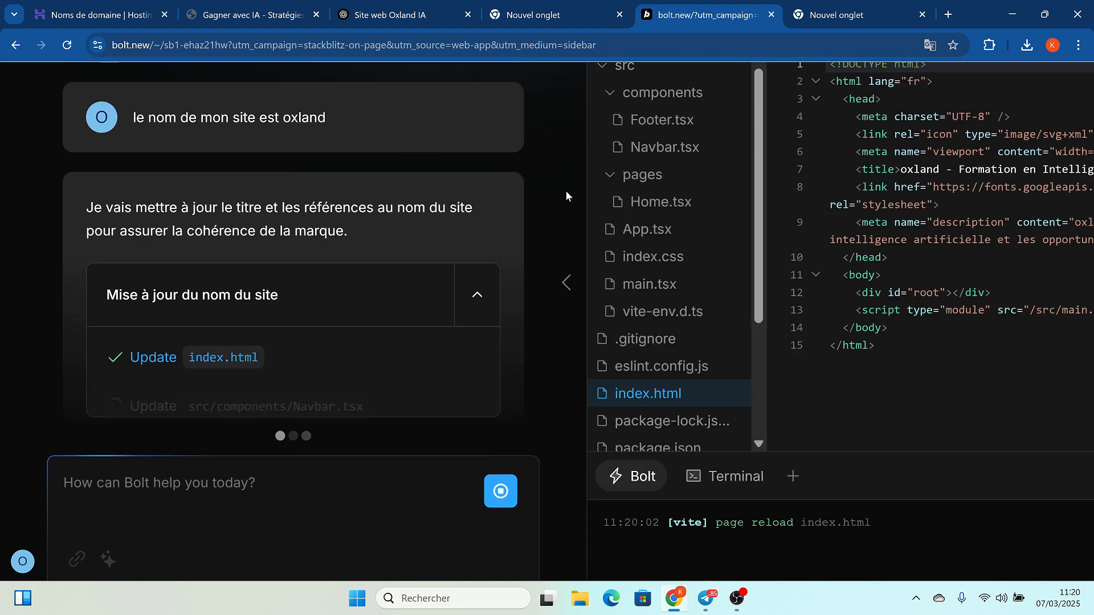
{"action": "scroll", "coordinate": [566, 191], "scroll_direction": "down", "scroll_amount": 3}
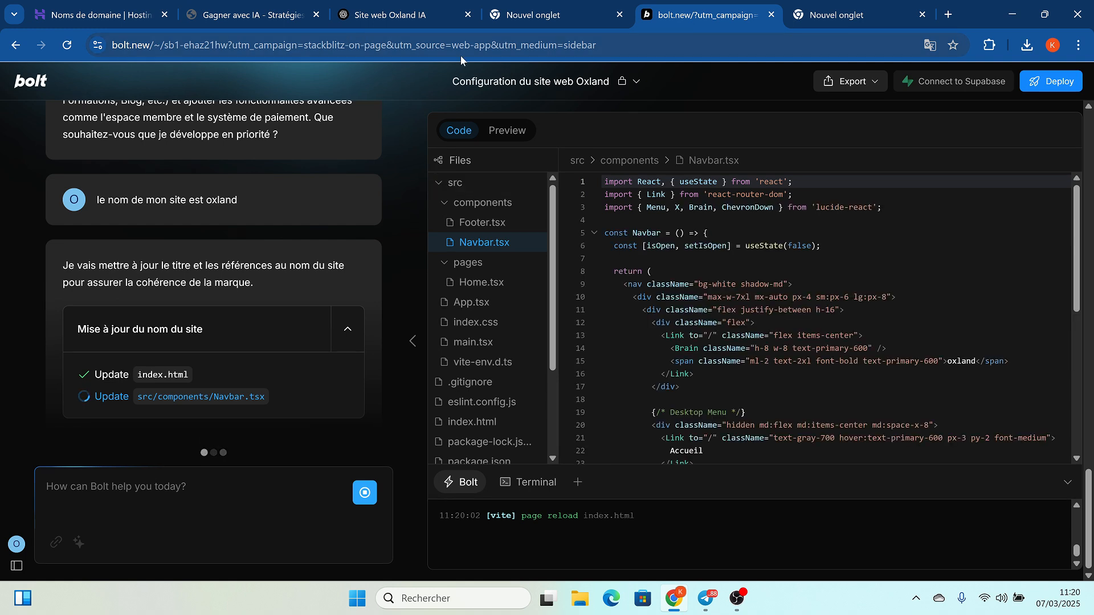
Step: Open Gmail in a new browser tab and verify the contact email address through Hostinger's message about the oxland.tech domain
{"action": "left_click", "coordinate": [110, 17]}
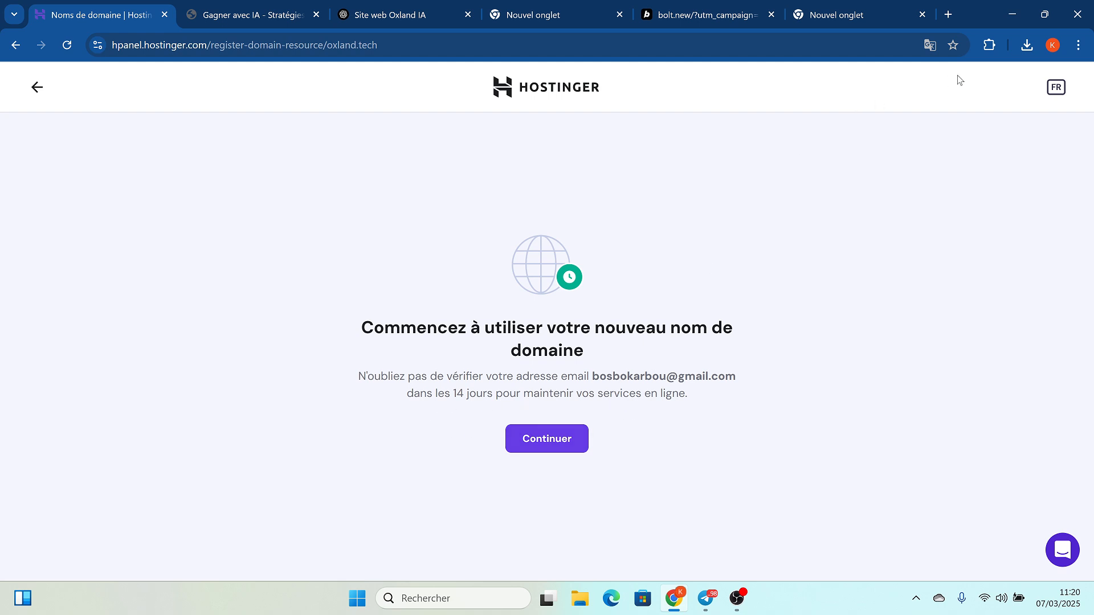
{"action": "left_click", "coordinate": [949, 14]}
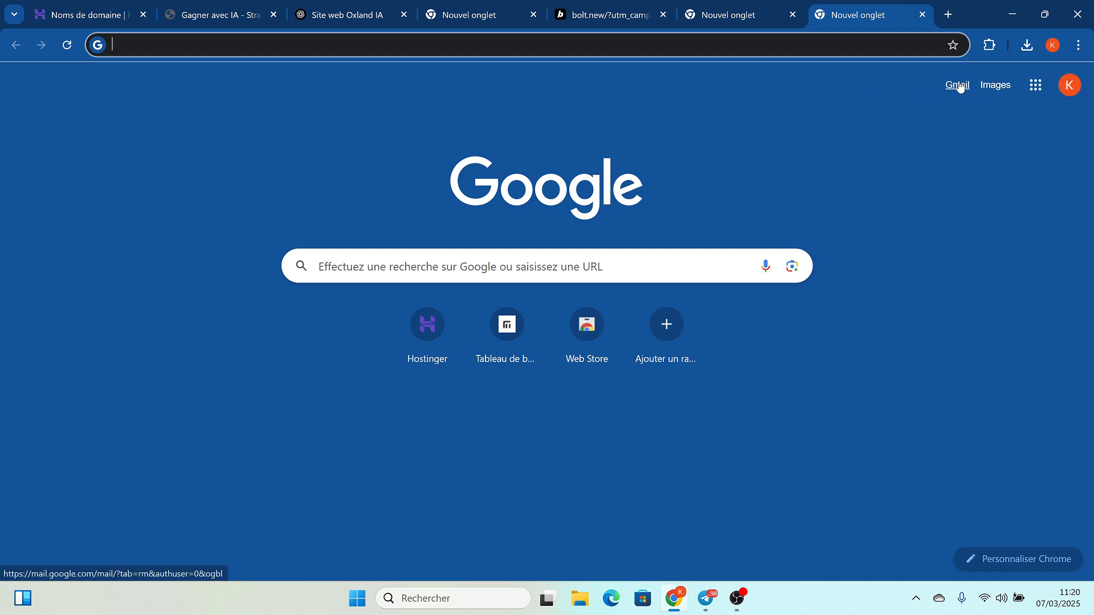
{"action": "left_click", "coordinate": [960, 85]}
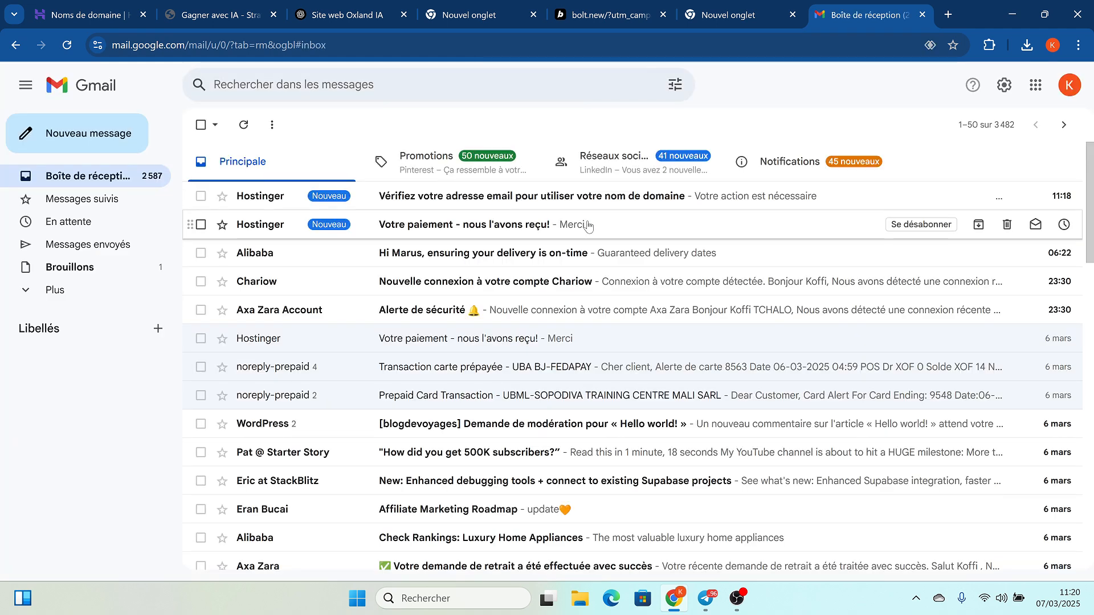
{"action": "left_click", "coordinate": [466, 196]}
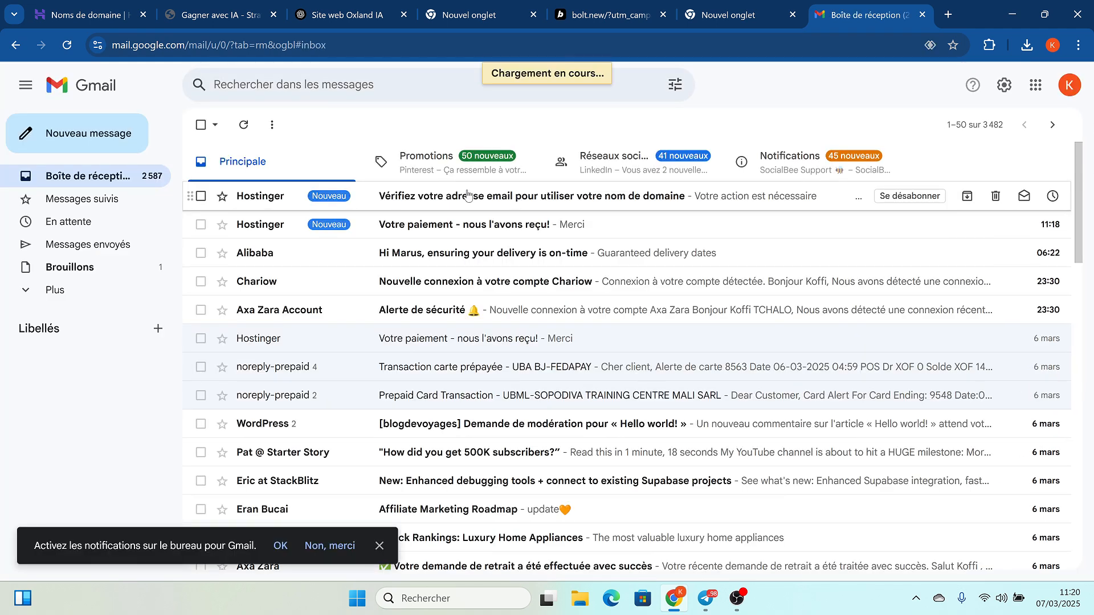
{"action": "scroll", "coordinate": [592, 436], "scroll_direction": "down", "scroll_amount": 2}
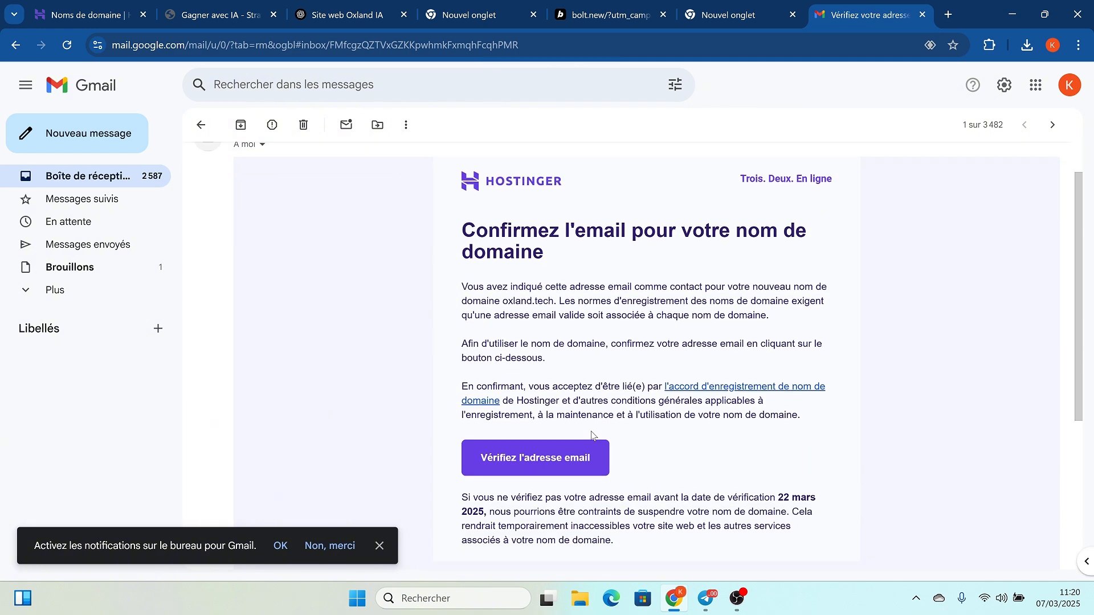
{"action": "left_click", "coordinate": [536, 394]}
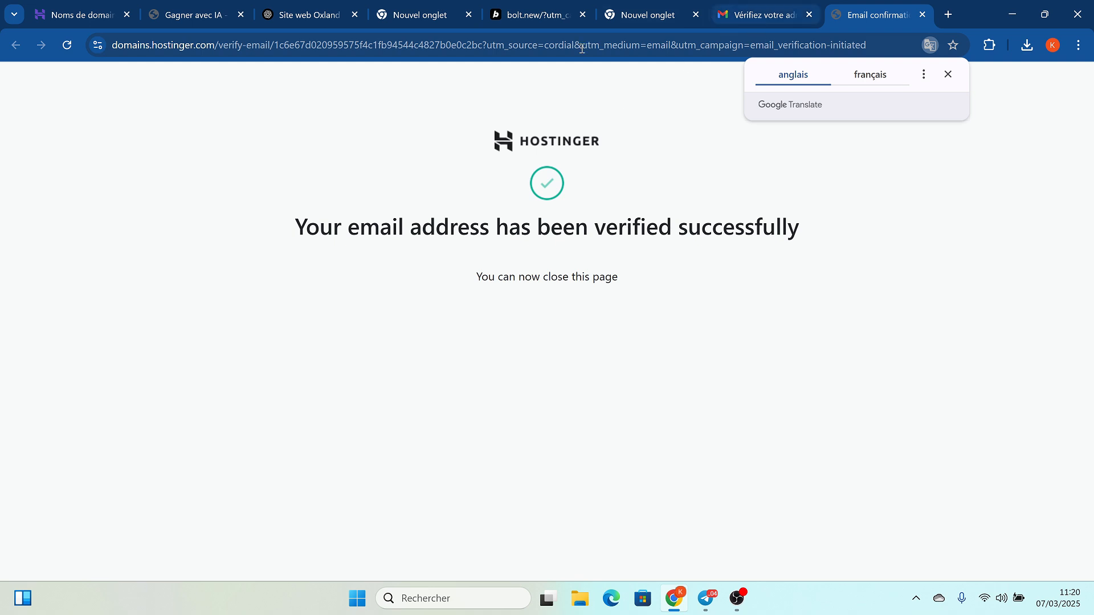
Step: Reload the Hostinger domain registration page and check the status and expiry date of oxland.tech in the domain portfolio
{"action": "left_click", "coordinate": [96, 15]}
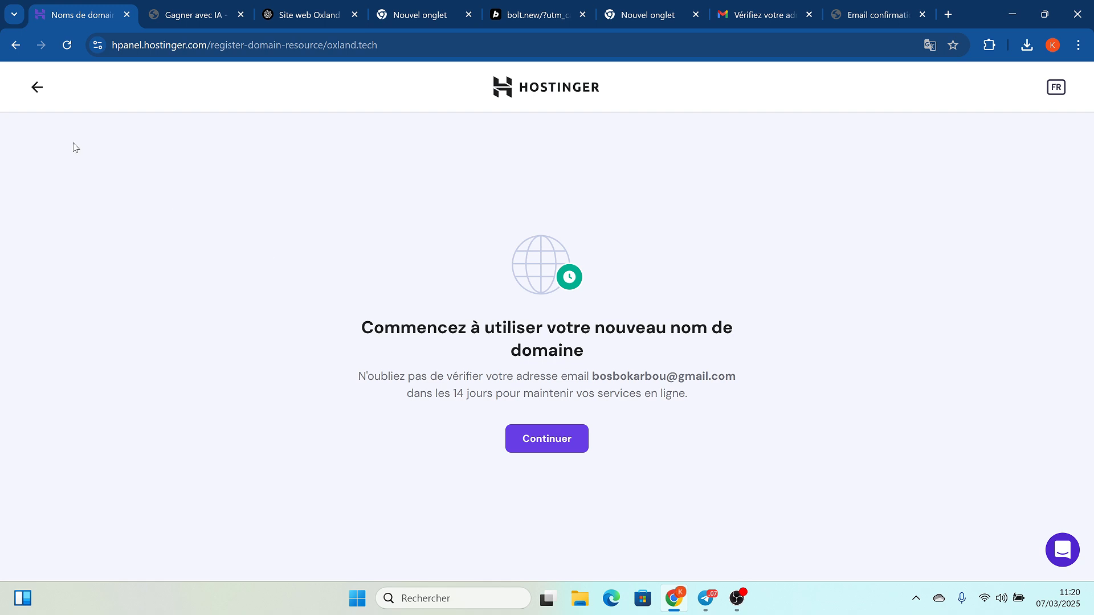
{"action": "left_click", "coordinate": [66, 46]}
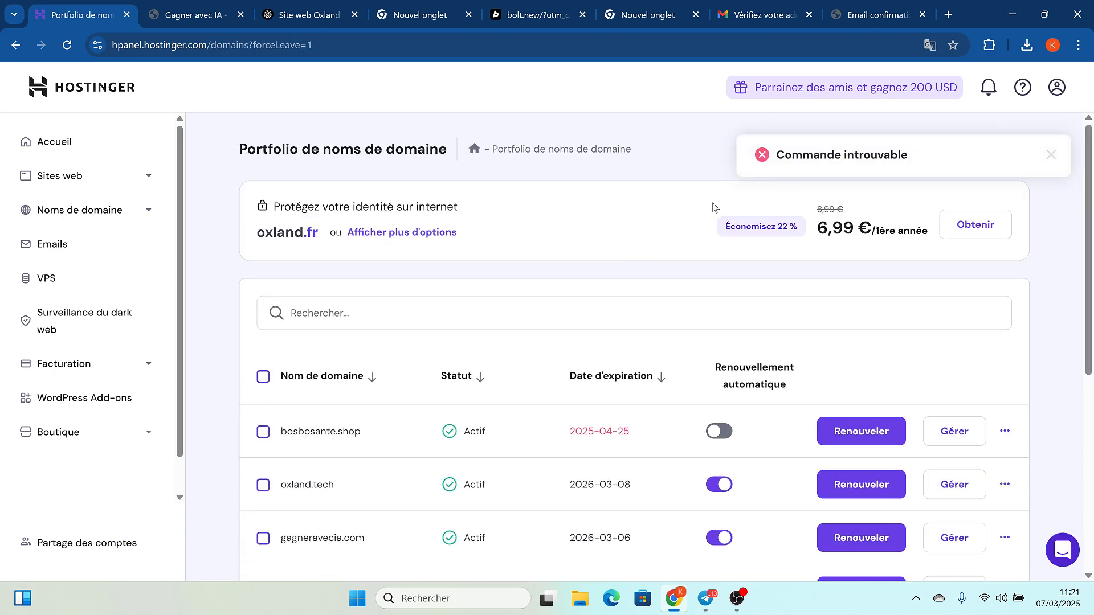
{"action": "scroll", "coordinate": [699, 343], "scroll_direction": "down", "scroll_amount": 2}
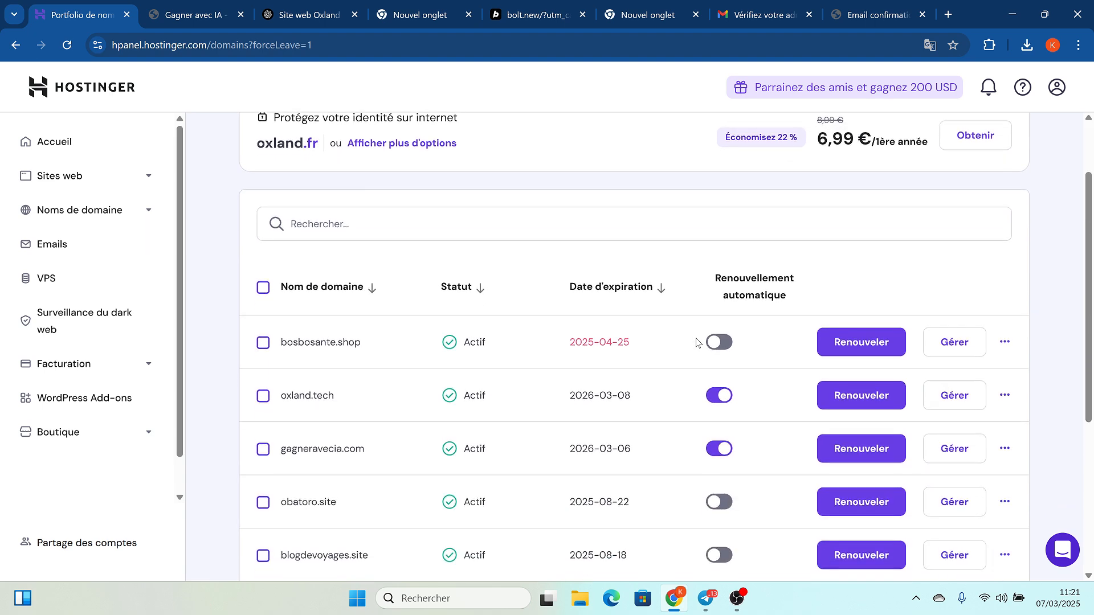
{"action": "scroll", "coordinate": [697, 342], "scroll_direction": "down", "scroll_amount": 2}
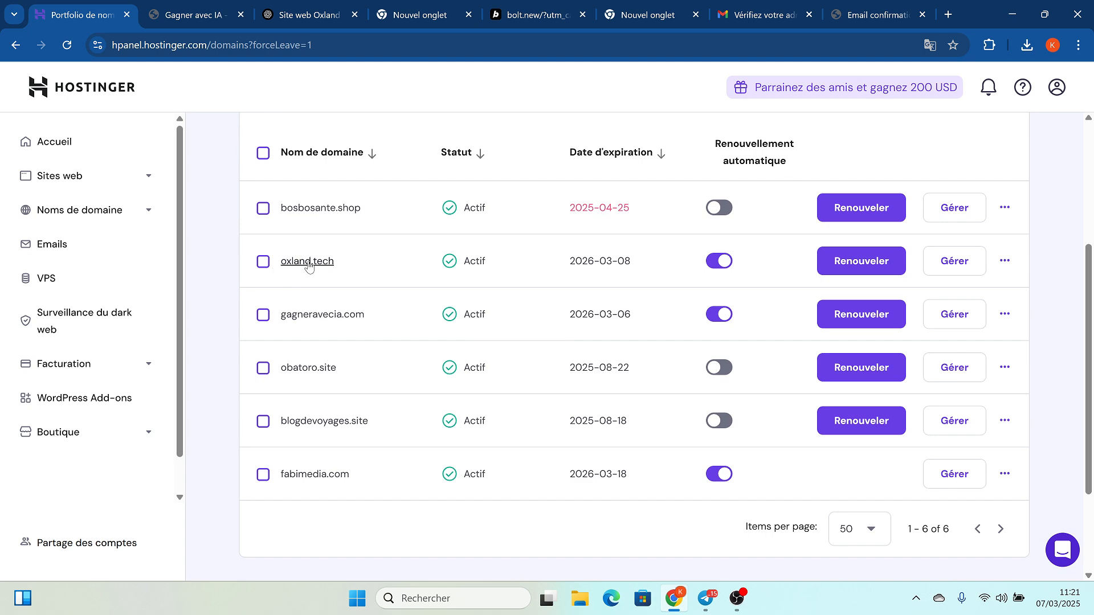
{"action": "scroll", "coordinate": [374, 263], "scroll_direction": "up", "scroll_amount": 5}
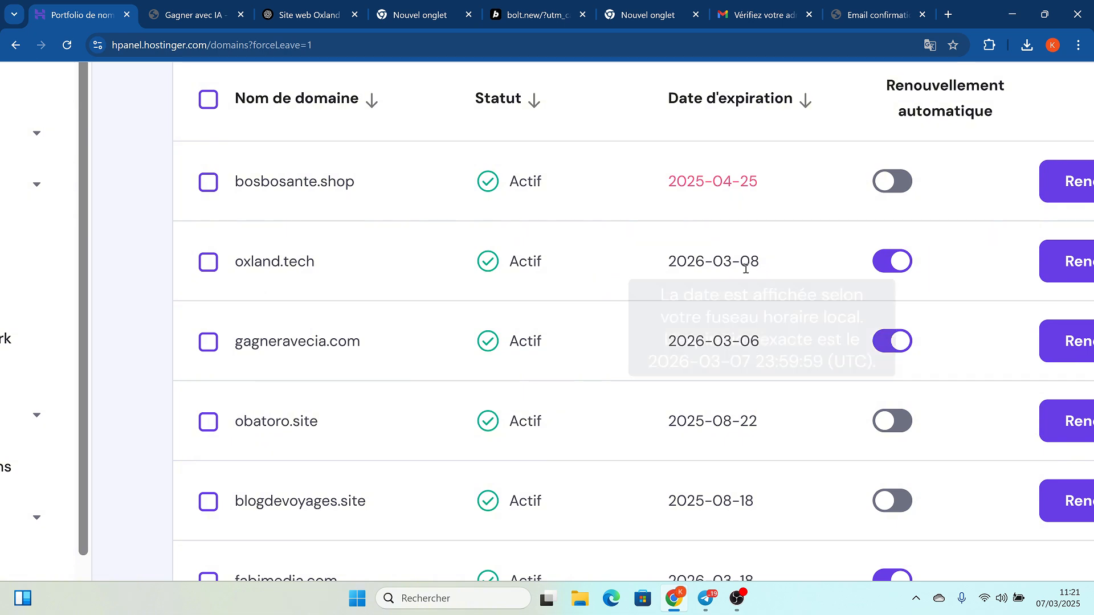
{"action": "scroll", "coordinate": [574, 279], "scroll_direction": "down", "scroll_amount": 5}
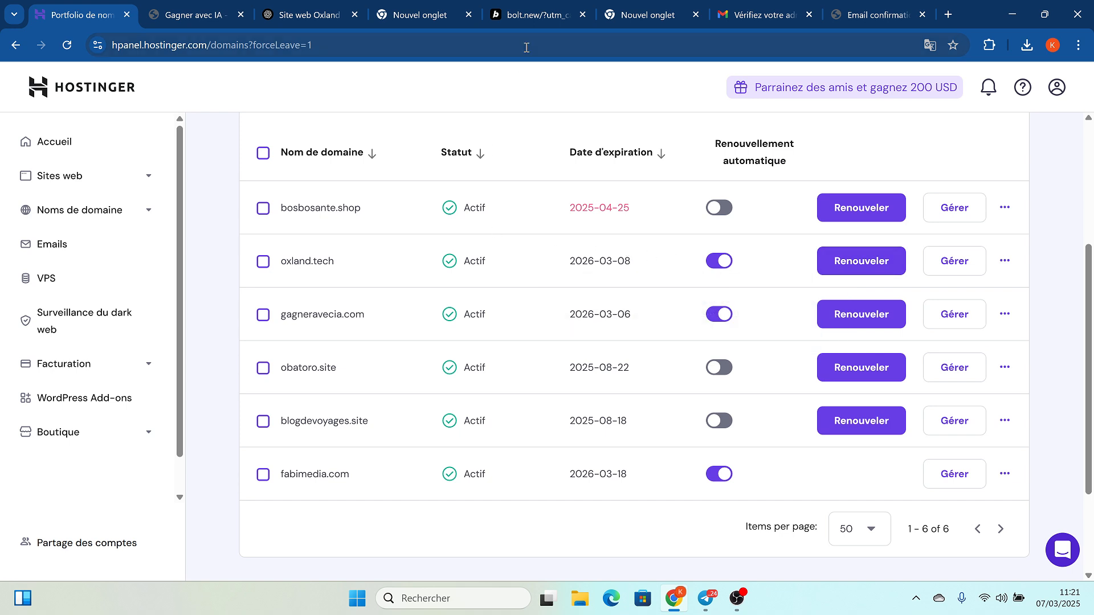
Step: Return to the Bolt project and review the home page preview with the updated site name
{"action": "left_click", "coordinate": [529, 14]}
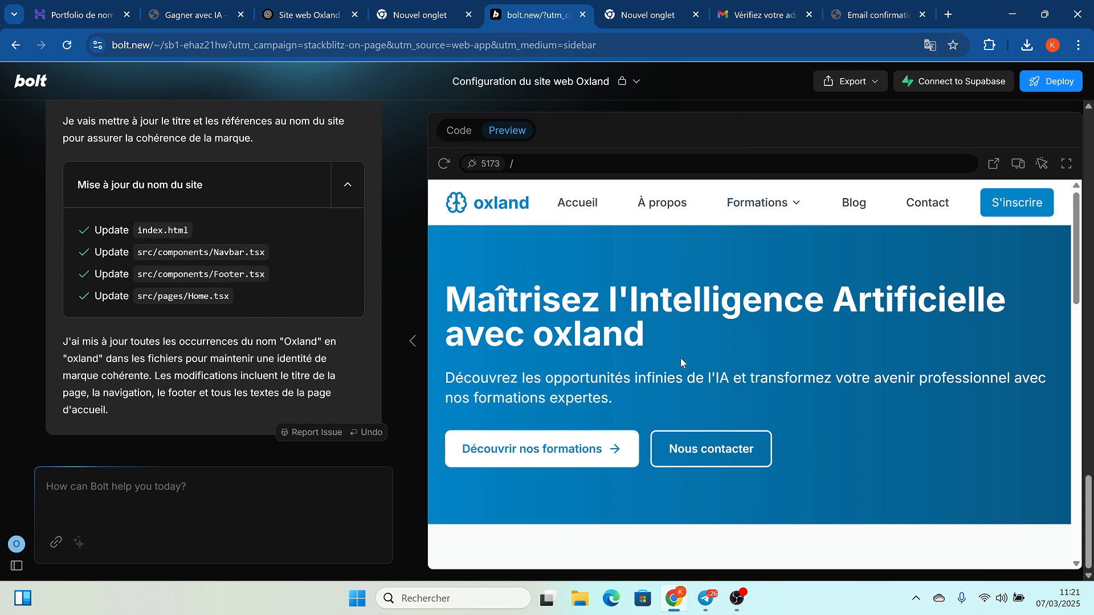
{"action": "scroll", "coordinate": [681, 363], "scroll_direction": "down", "scroll_amount": 5}
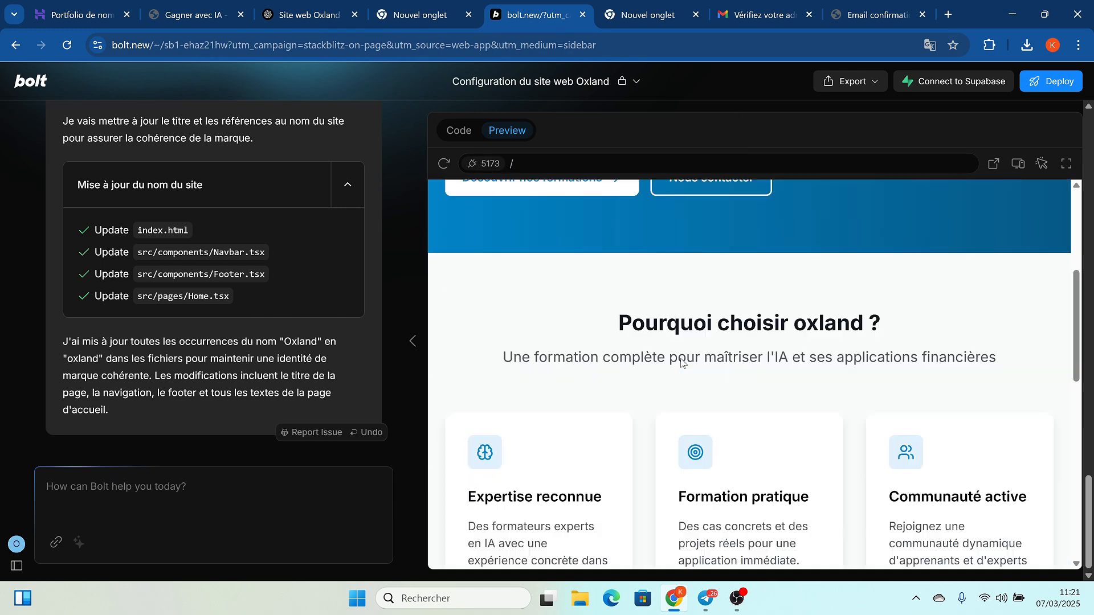
{"action": "scroll", "coordinate": [681, 360], "scroll_direction": "up", "scroll_amount": 5}
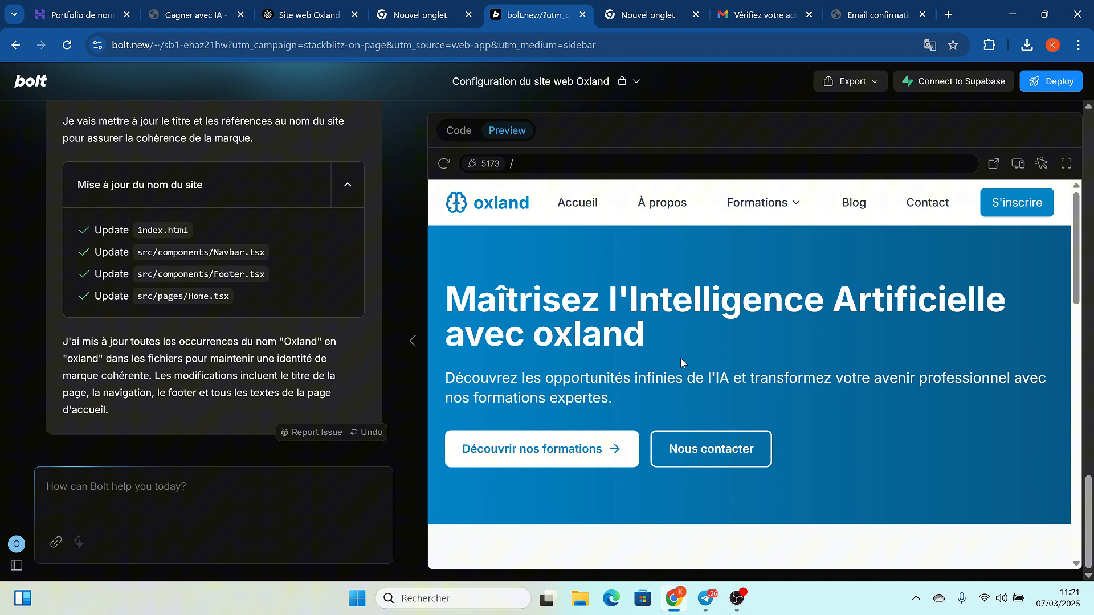
Step: Deploy the Bolt project and review the published home page at its Netlify address
{"action": "left_click", "coordinate": [1044, 83]}
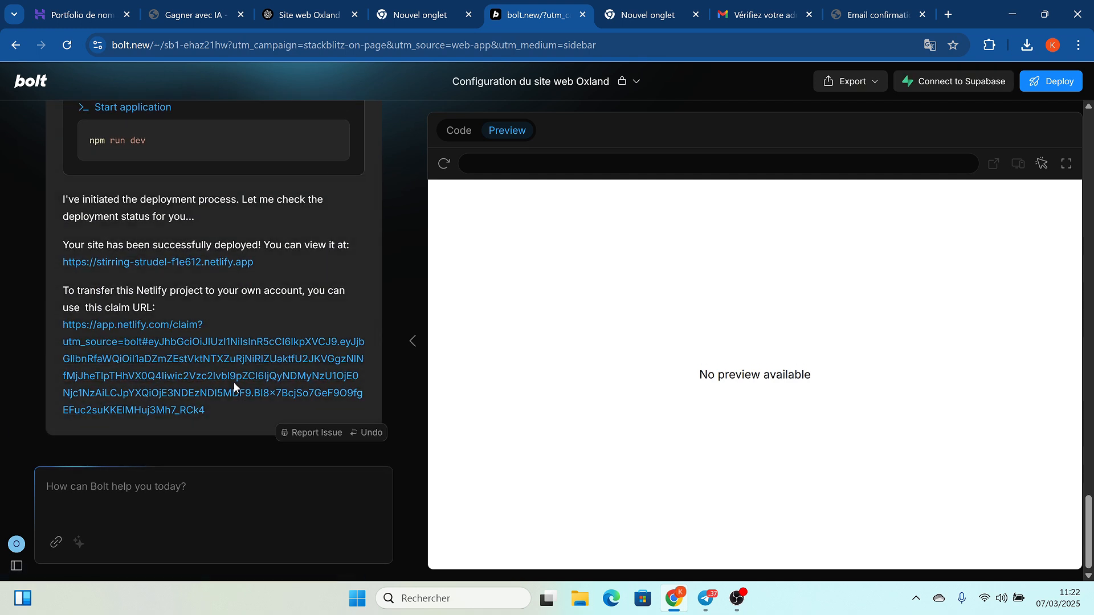
{"action": "left_click", "coordinate": [167, 262]}
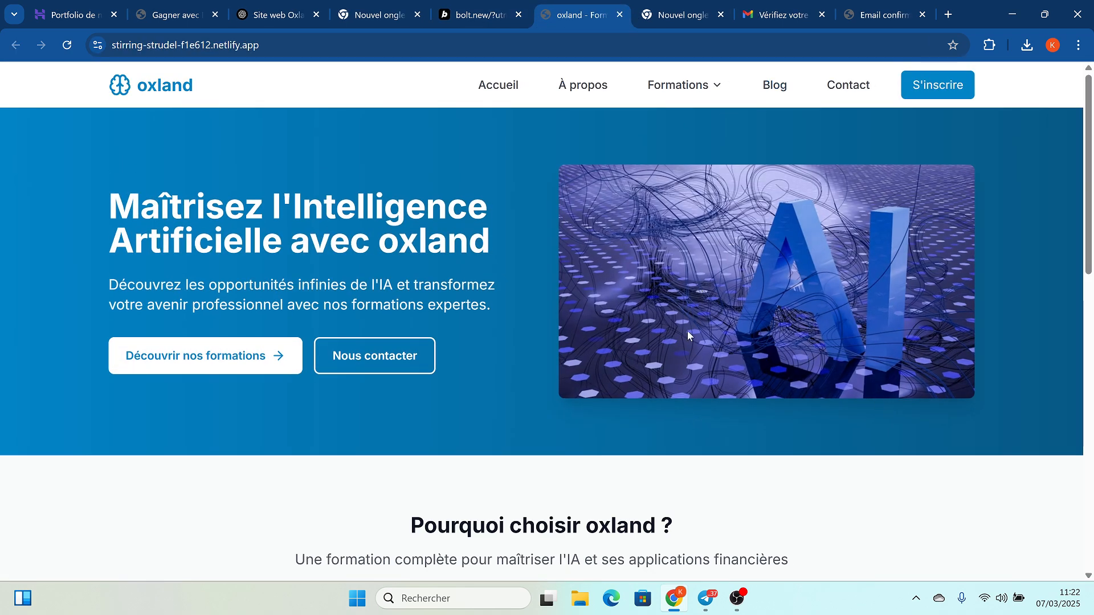
{"action": "scroll", "coordinate": [795, 337], "scroll_direction": "down", "scroll_amount": 10}
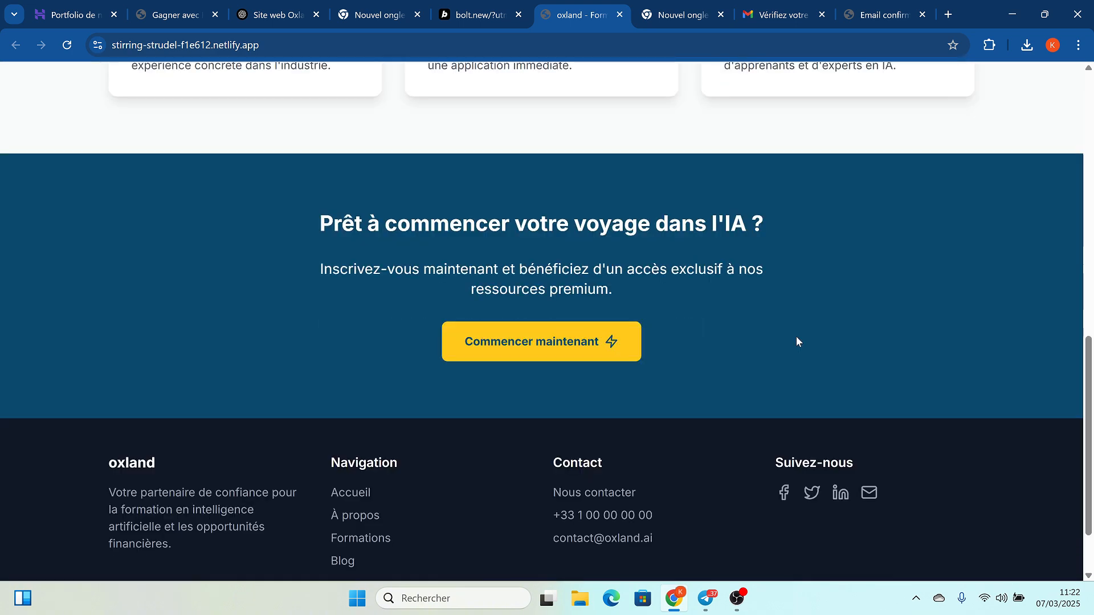
{"action": "scroll", "coordinate": [797, 340], "scroll_direction": "up", "scroll_amount": 15}
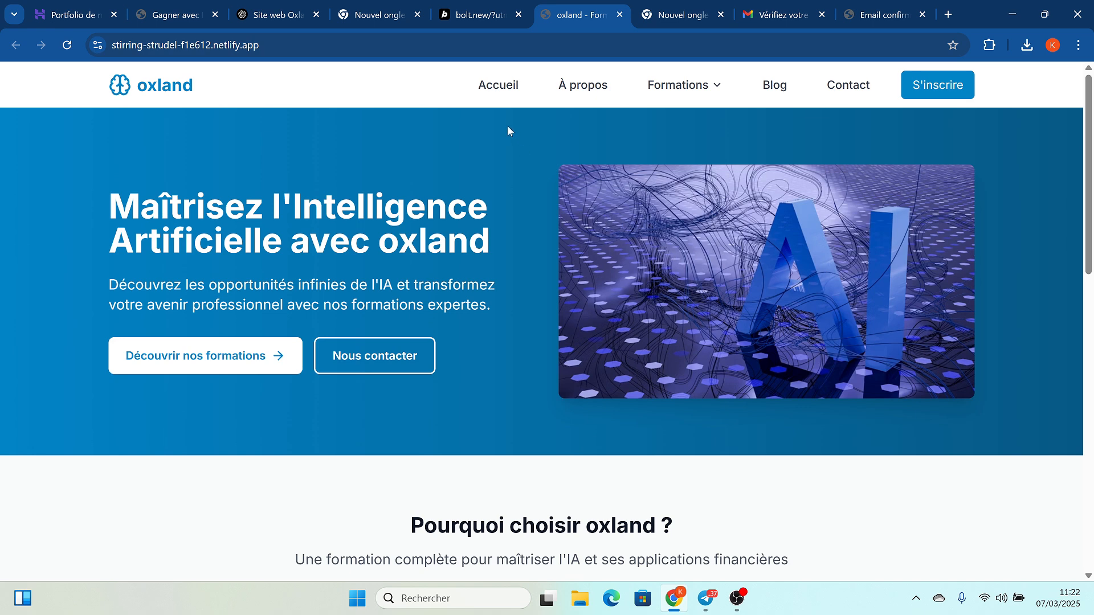
{"action": "left_click", "coordinate": [481, 18]}
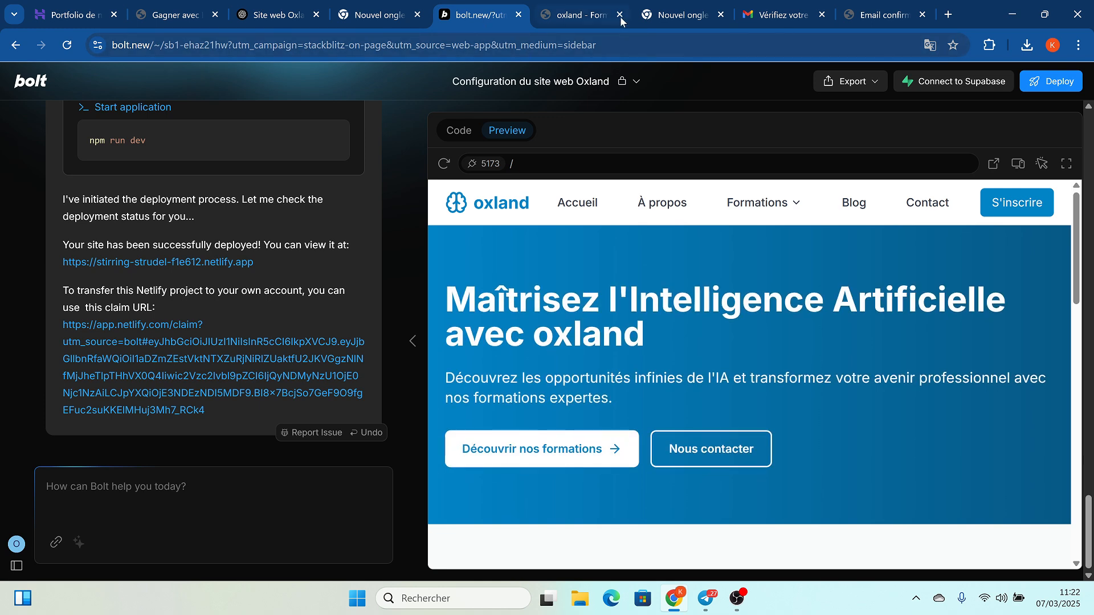
{"action": "left_click", "coordinate": [569, 16]}
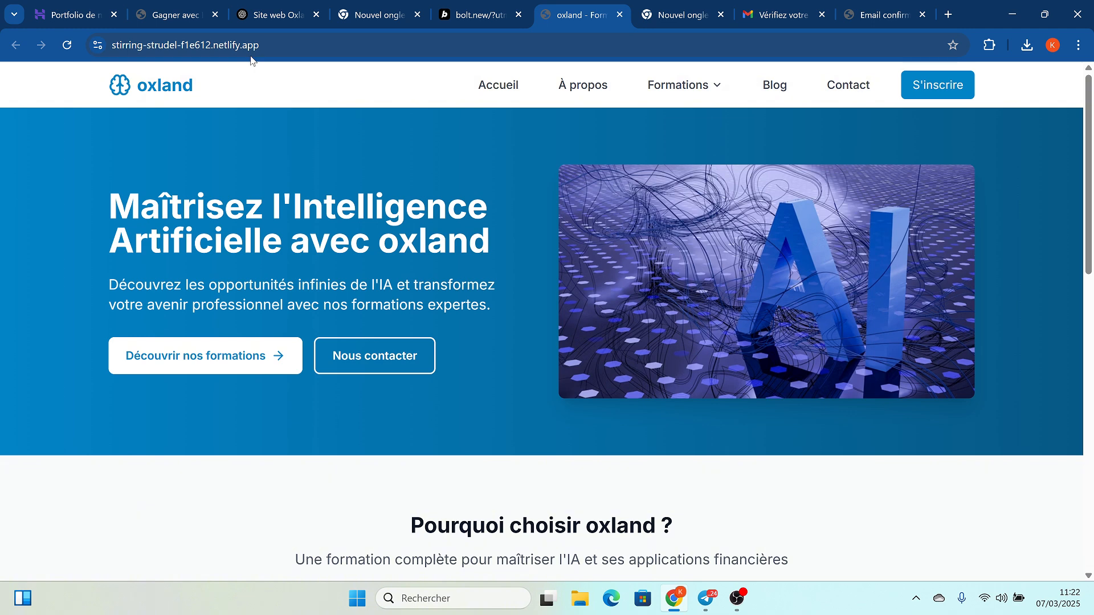
Step: Return to the Bolt project and export it as a downloaded zip file
{"action": "left_click", "coordinate": [475, 12]}
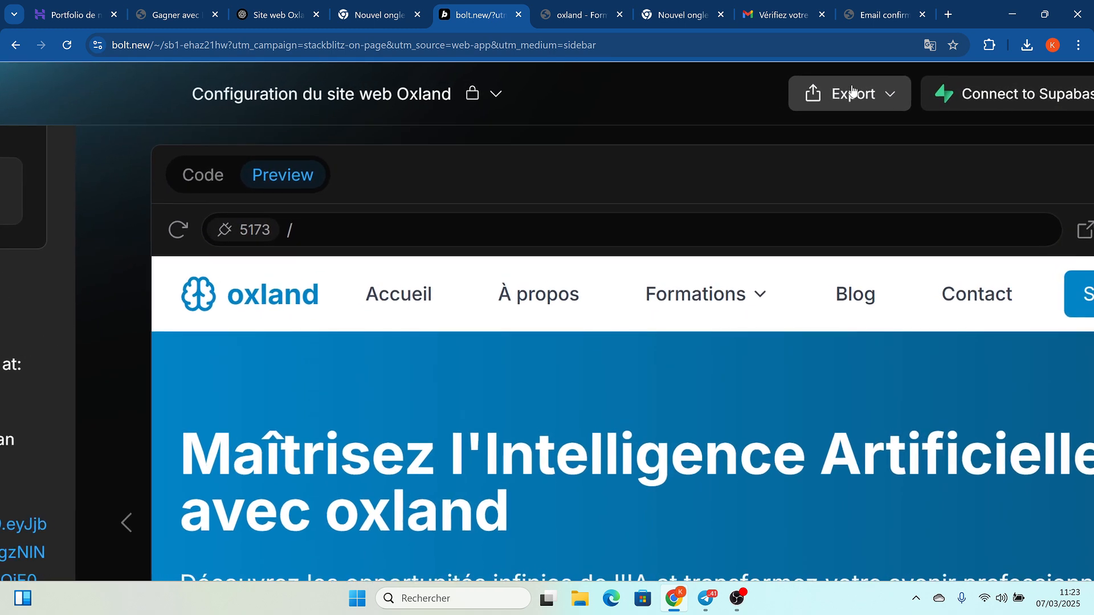
{"action": "left_click", "coordinate": [852, 92]}
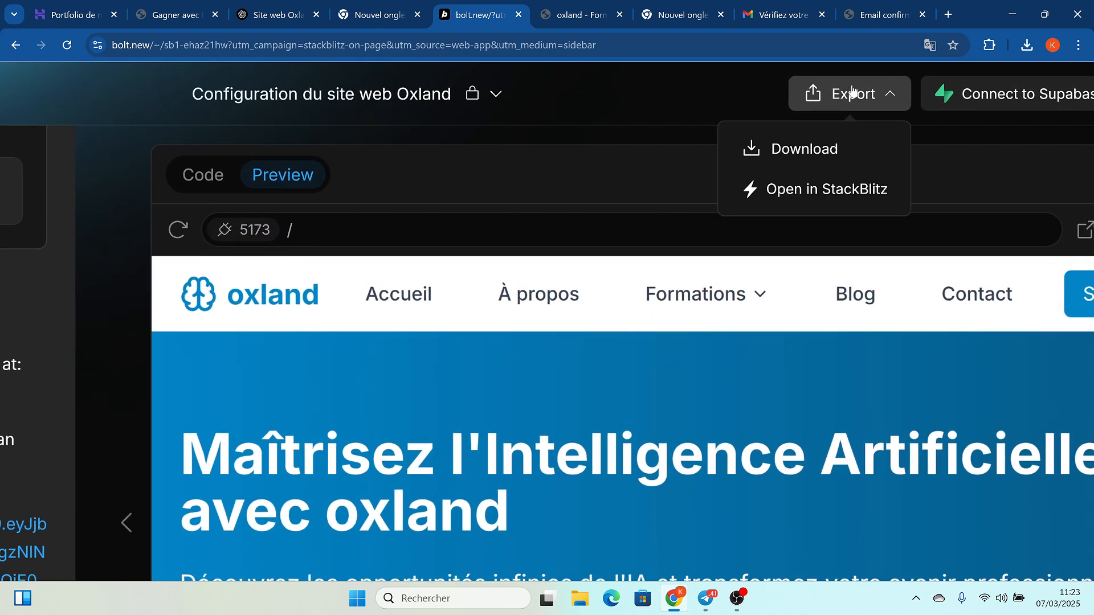
{"action": "left_click", "coordinate": [783, 160]}
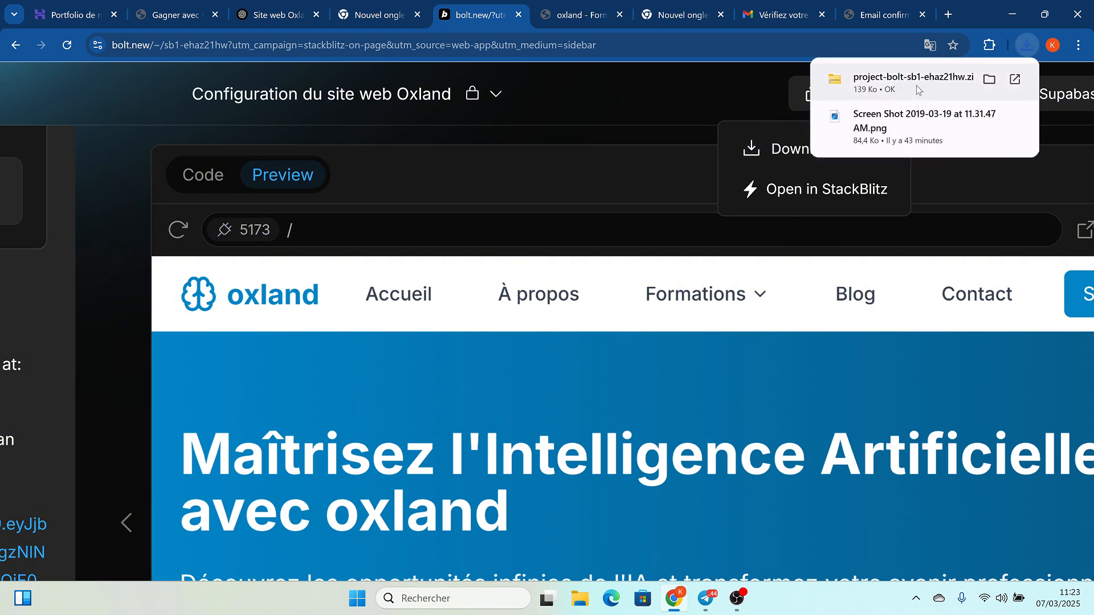
Step: Open the downloaded project archive and extract all its contents into the suggested folder in Downloads
{"action": "left_click", "coordinate": [1015, 80]}
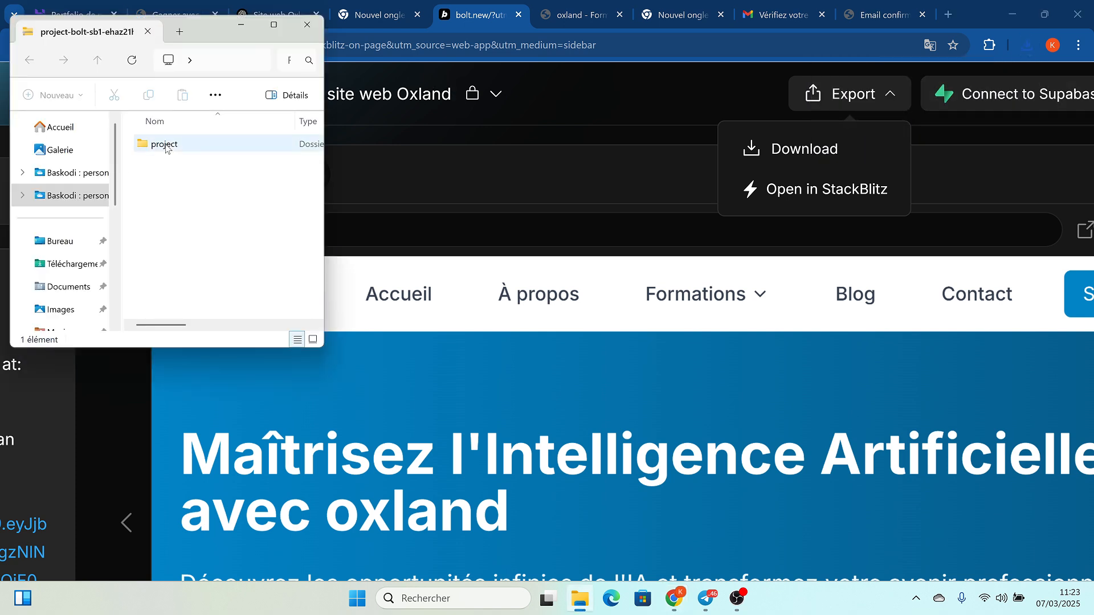
{"action": "right_click", "coordinate": [188, 151]}
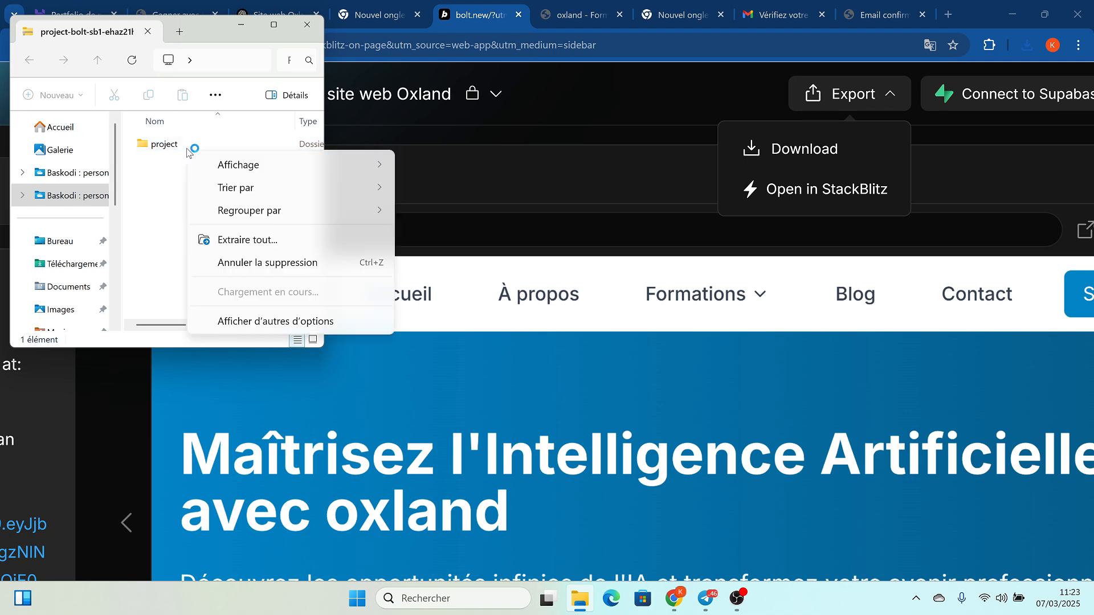
{"action": "left_click", "coordinate": [273, 240]}
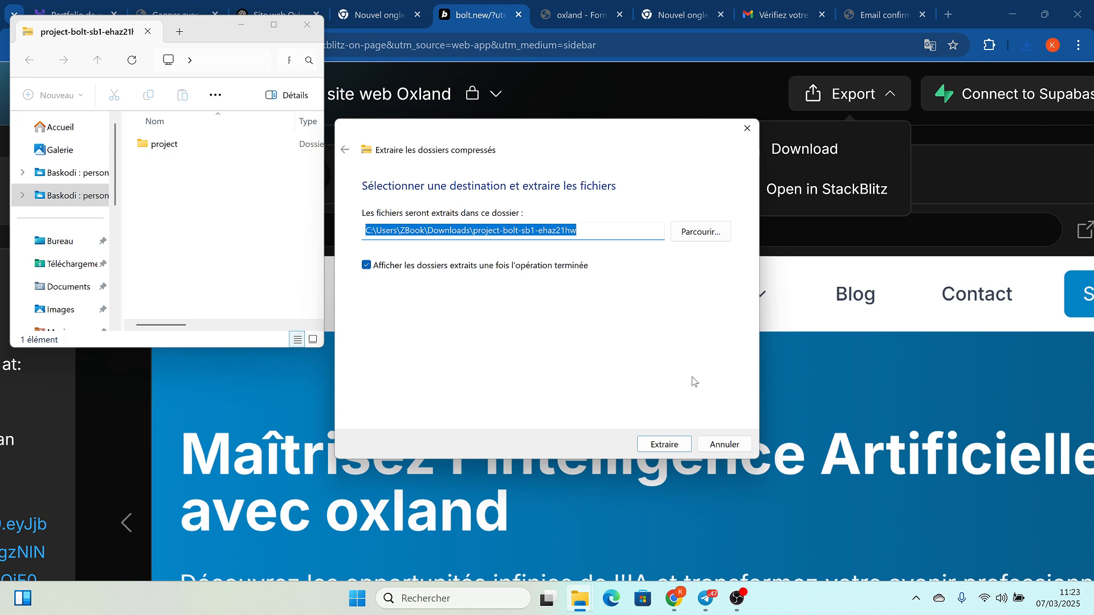
{"action": "left_click", "coordinate": [665, 444]}
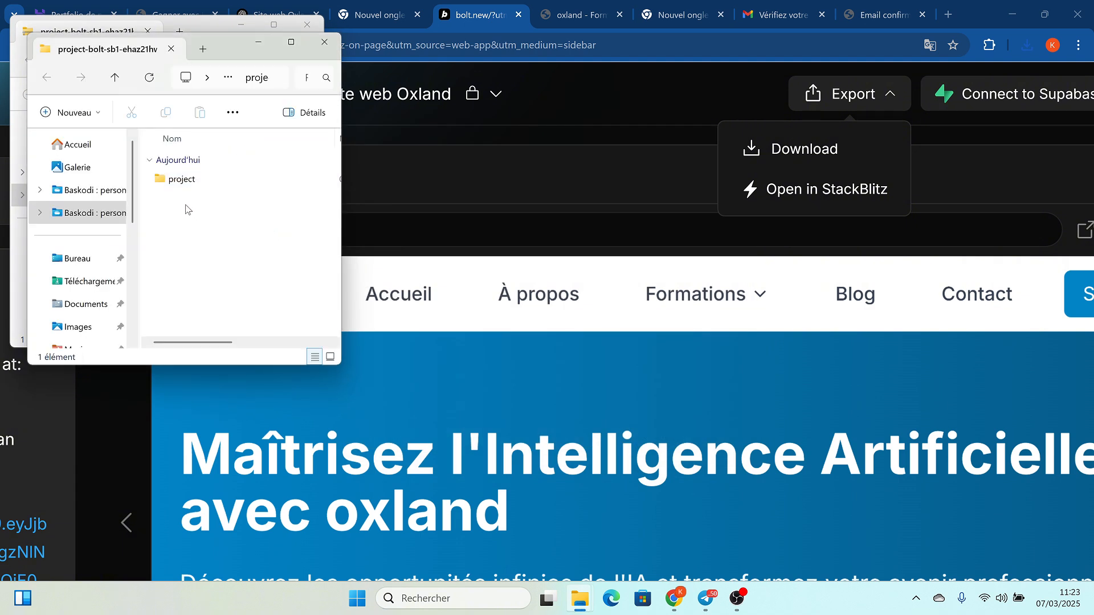
Step: Examine the extracted project folder with larger icons to locate its dist folder, and clear the file windows away
{"action": "left_click", "coordinate": [232, 179]}
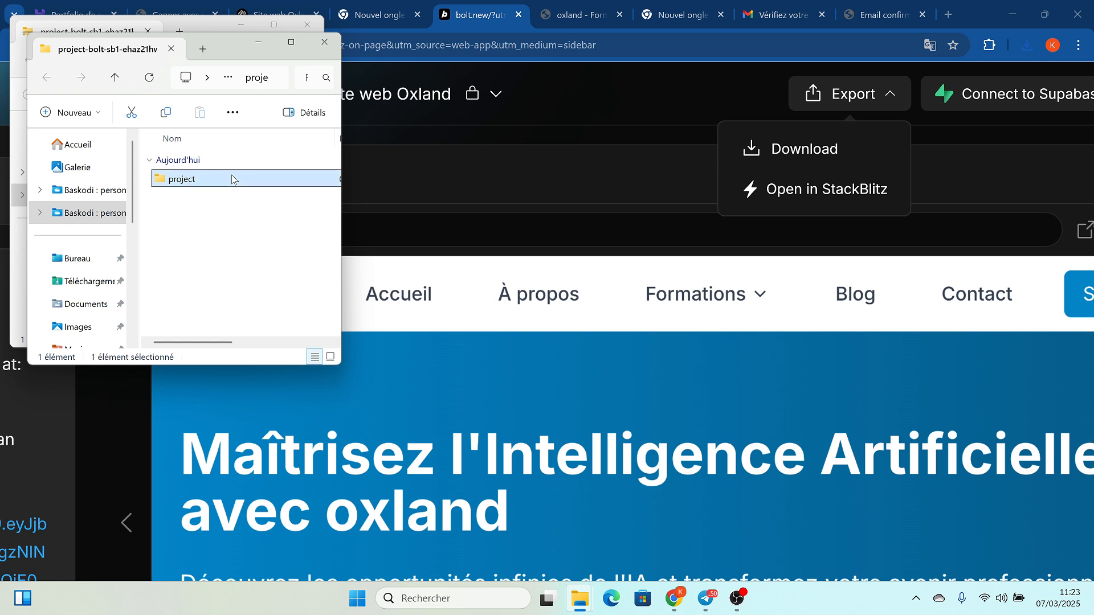
{"action": "double_click", "coordinate": [232, 179]}
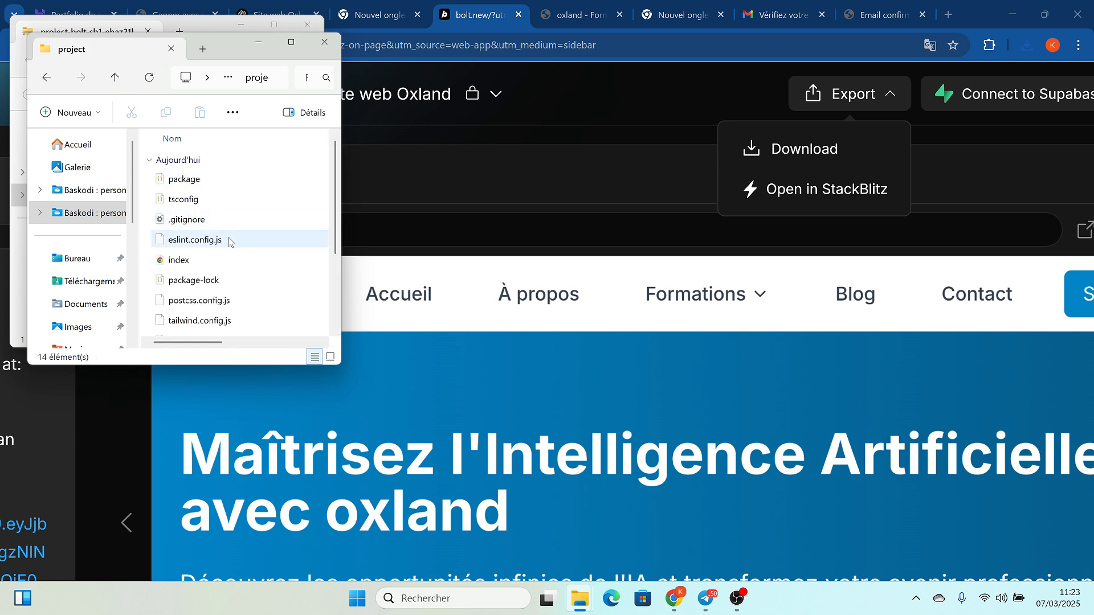
{"action": "scroll", "coordinate": [244, 254], "scroll_direction": "down", "scroll_amount": 2}
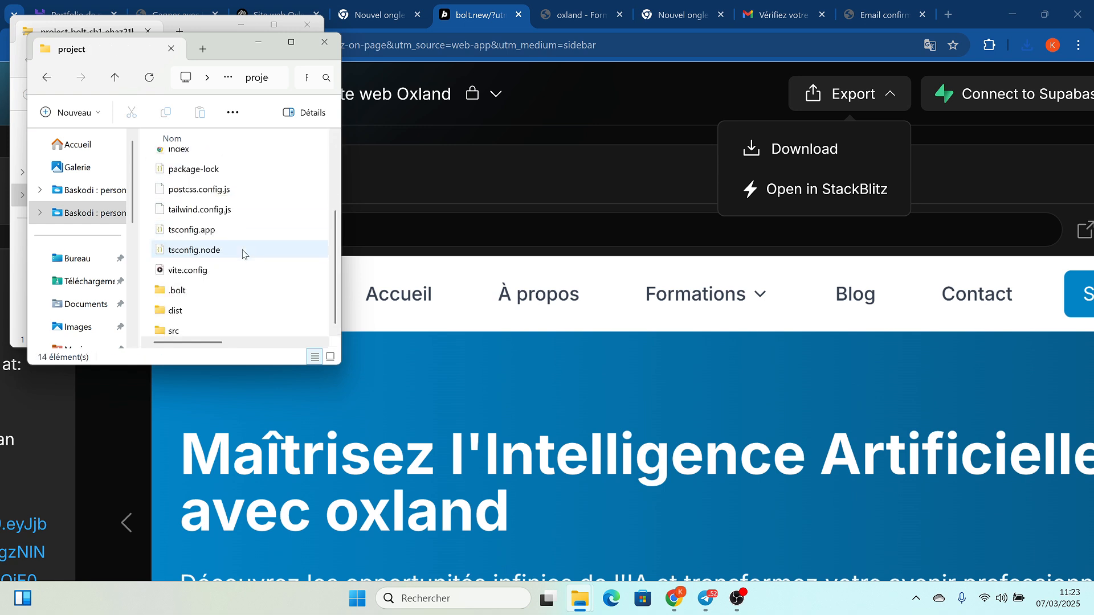
{"action": "scroll", "coordinate": [244, 254], "scroll_direction": "down", "scroll_amount": 1}
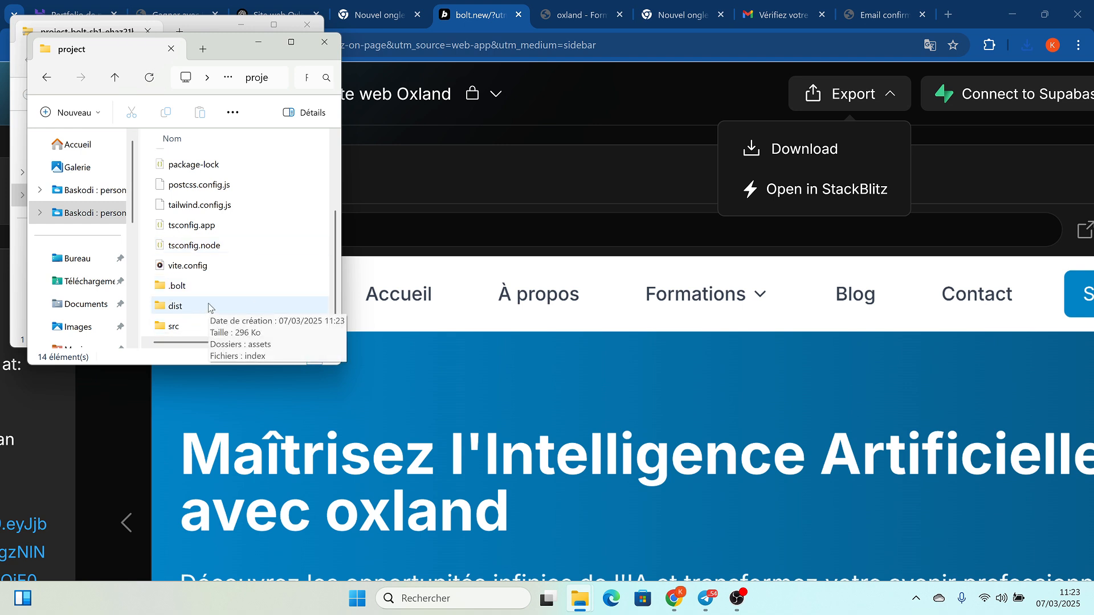
{"action": "scroll", "coordinate": [209, 306], "scroll_direction": "down", "scroll_amount": 1, "text": "ctrl"}
{"action": "scroll", "coordinate": [209, 307], "scroll_direction": "down", "scroll_amount": 3, "text": "ctrl"}
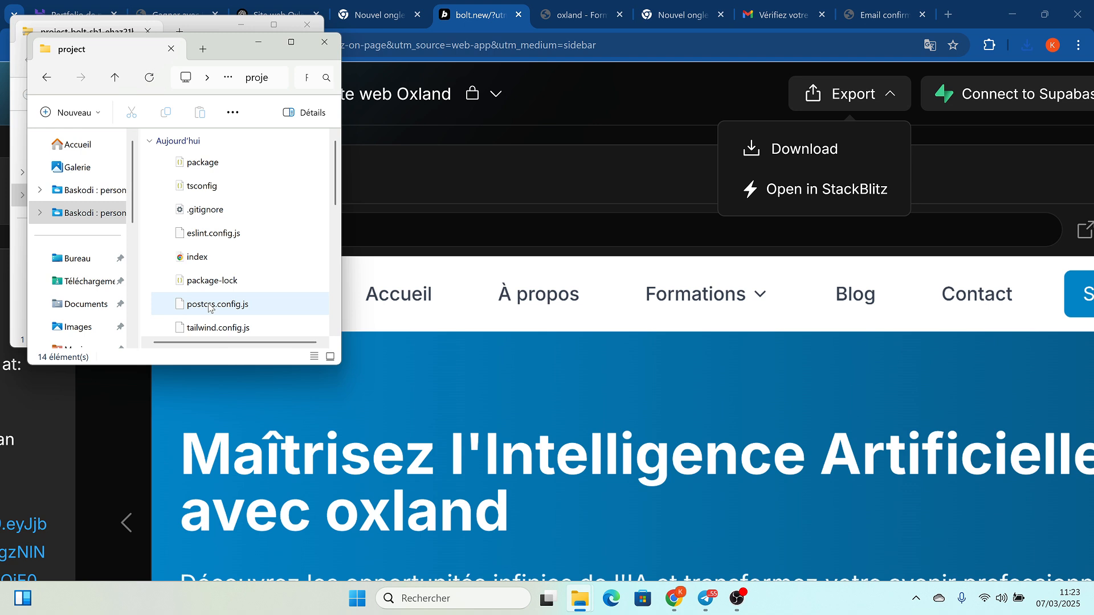
{"action": "scroll", "coordinate": [208, 306], "scroll_direction": "down", "scroll_amount": 1}
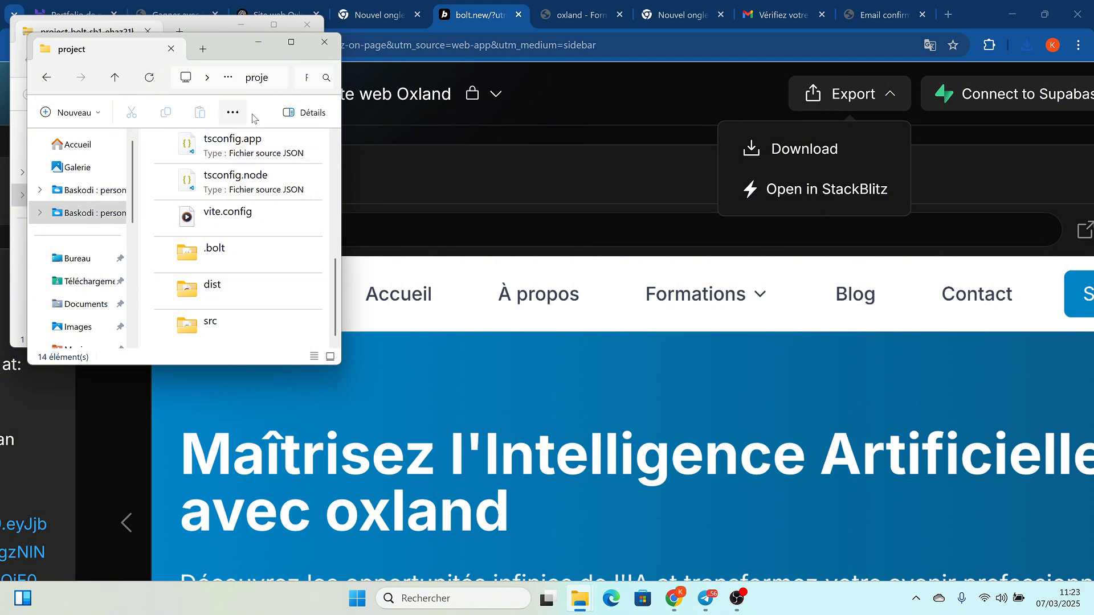
{"action": "left_click", "coordinate": [303, 25]}
{"action": "left_click", "coordinate": [304, 25]}
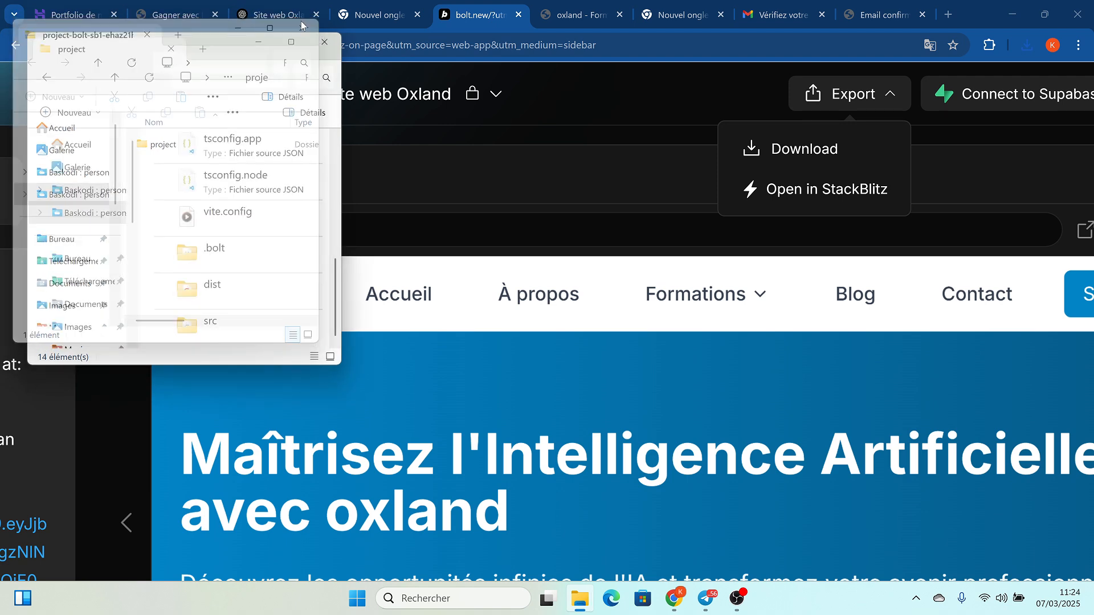
{"action": "left_click", "coordinate": [261, 43]}
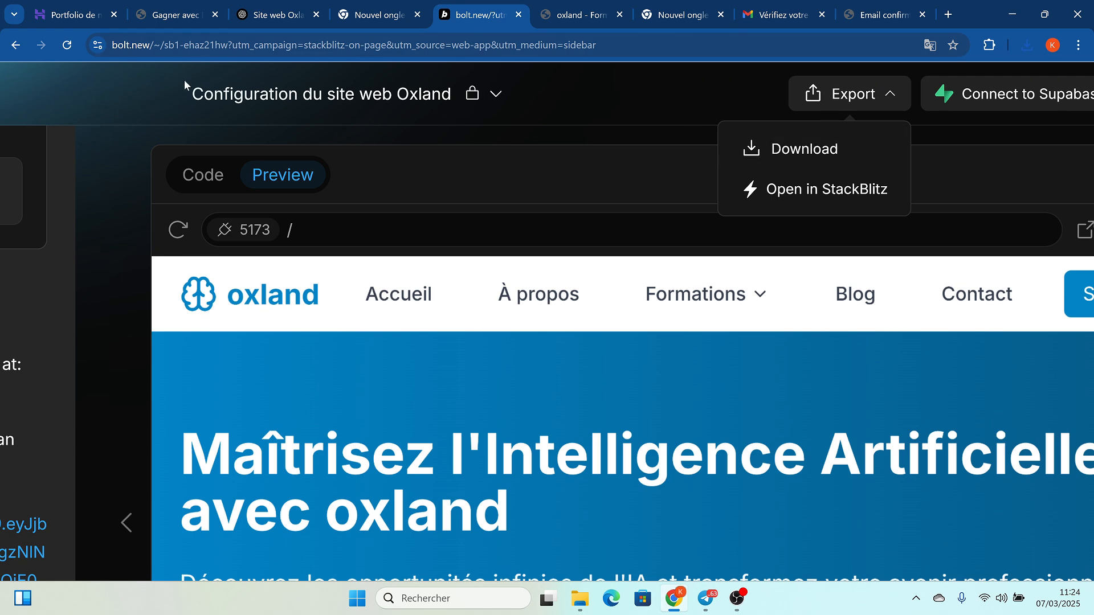
Step: Switch to Hostinger, open the management page of oxland.tech and start the hosting setup for its website
{"action": "left_click", "coordinate": [79, 17]}
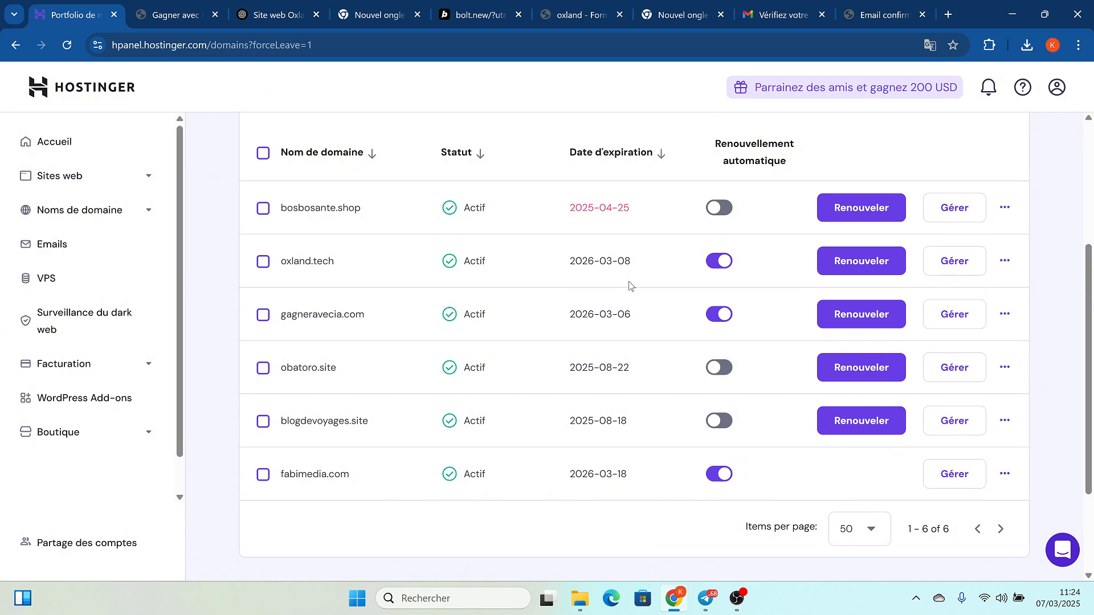
{"action": "left_click", "coordinate": [961, 262]}
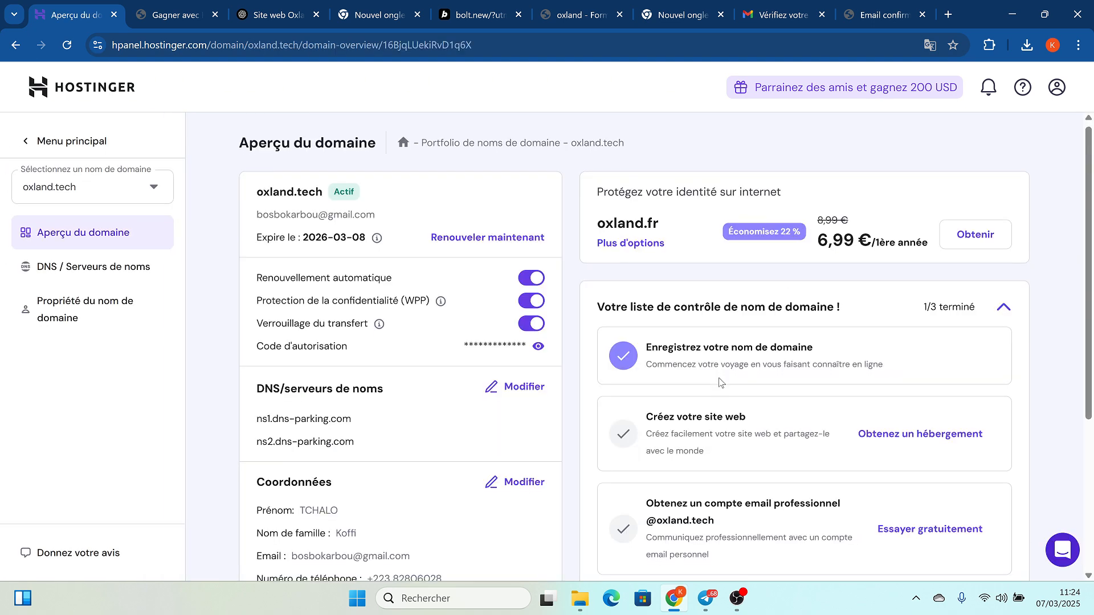
{"action": "scroll", "coordinate": [721, 382], "scroll_direction": "down", "scroll_amount": 5}
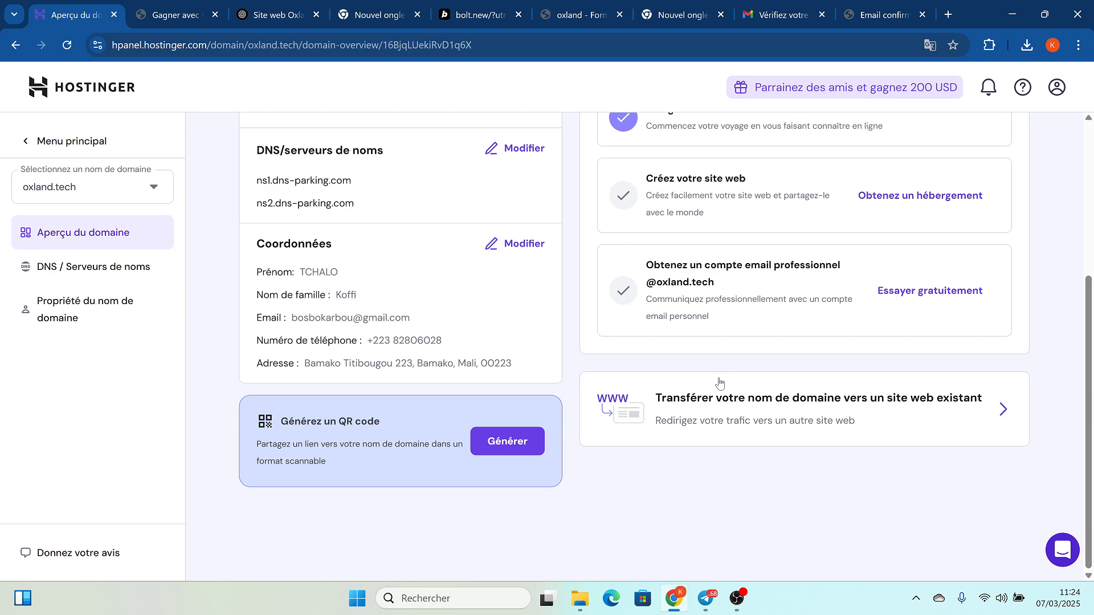
{"action": "scroll", "coordinate": [721, 382], "scroll_direction": "up", "scroll_amount": 3}
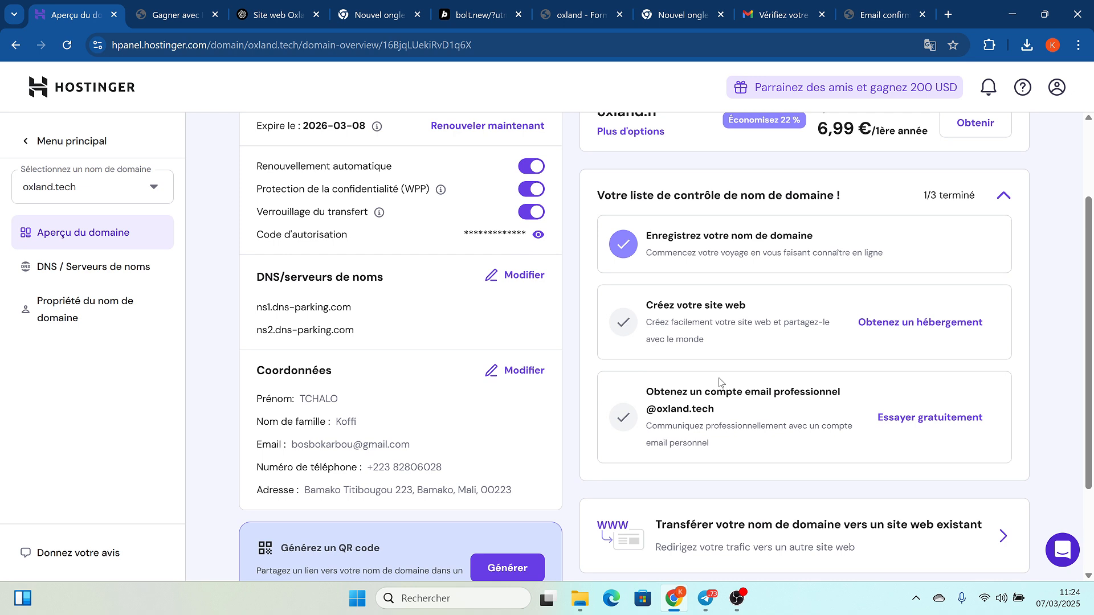
{"action": "left_click", "coordinate": [906, 324]}
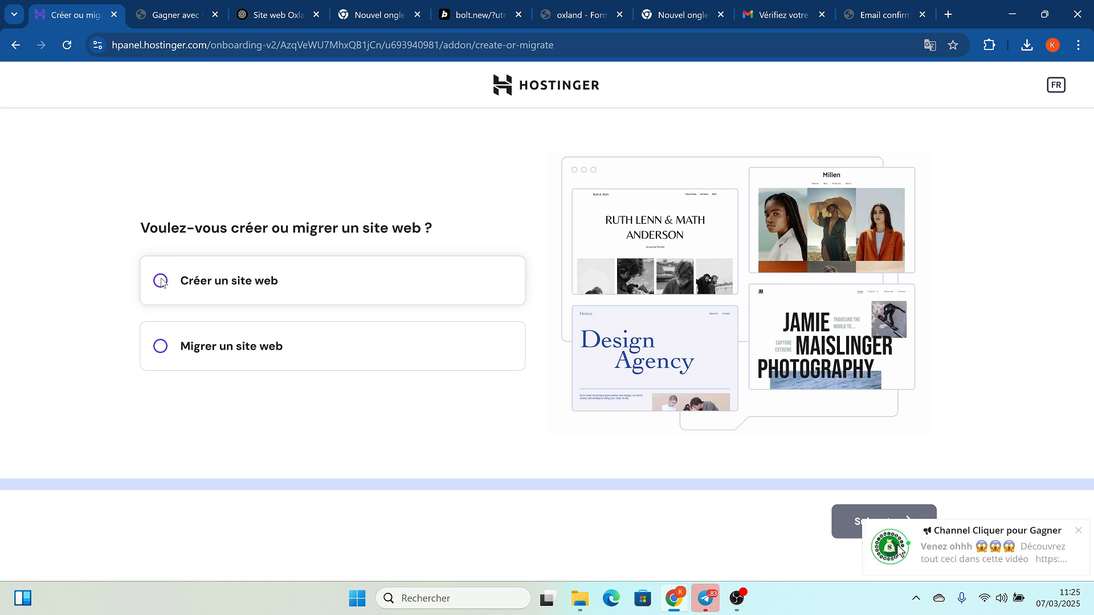
Step: Create a new empty PHP/HTML website and assign it the existing domain oxland.tech
{"action": "left_click", "coordinate": [161, 282]}
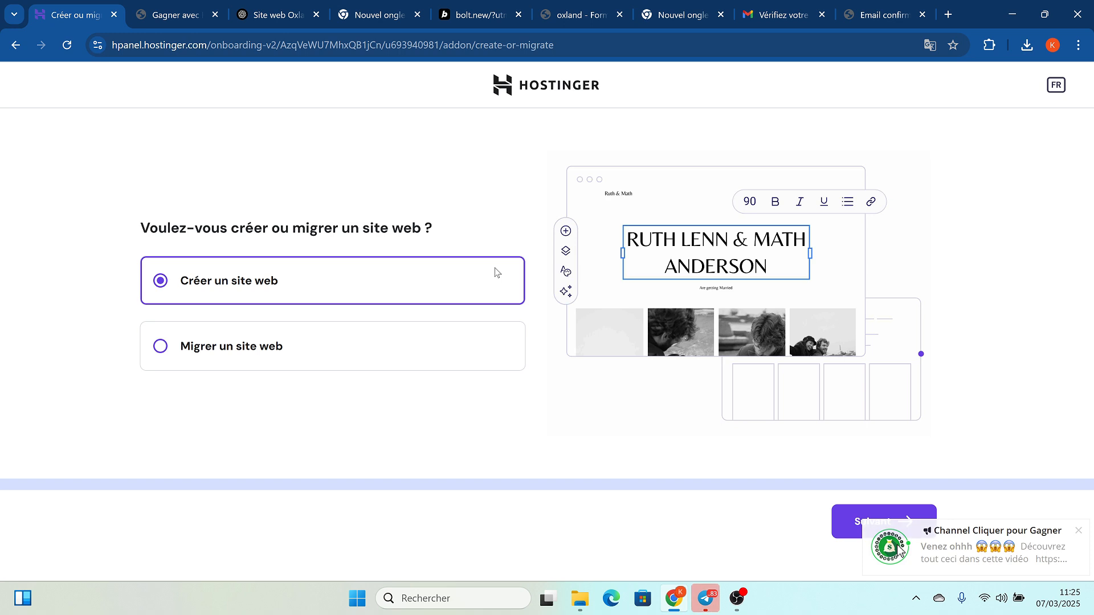
{"action": "left_click", "coordinate": [847, 522]}
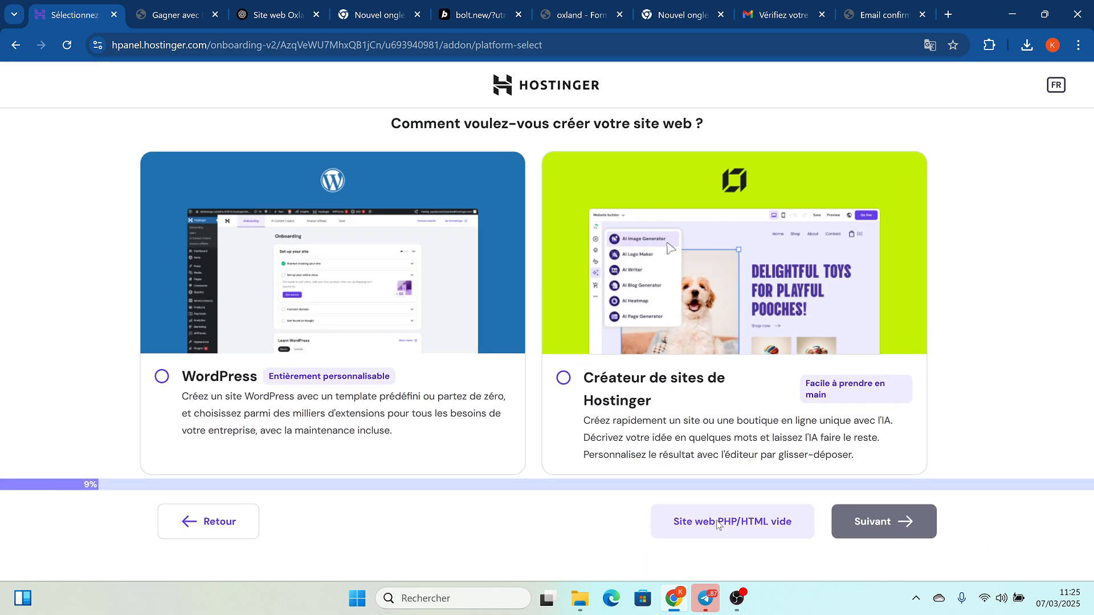
{"action": "left_click", "coordinate": [717, 522]}
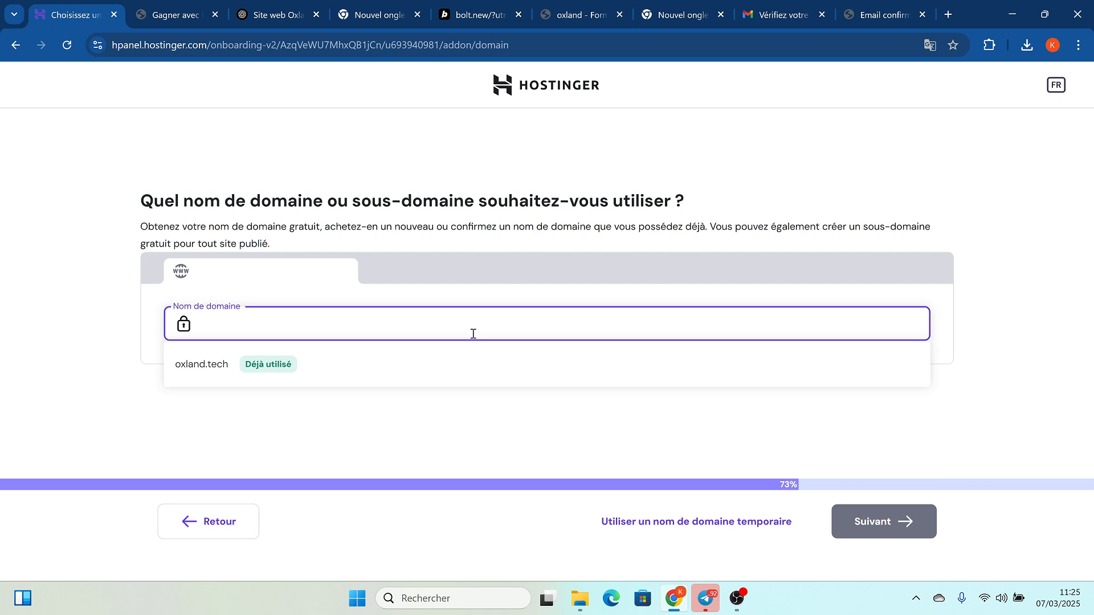
{"action": "left_click", "coordinate": [211, 368]}
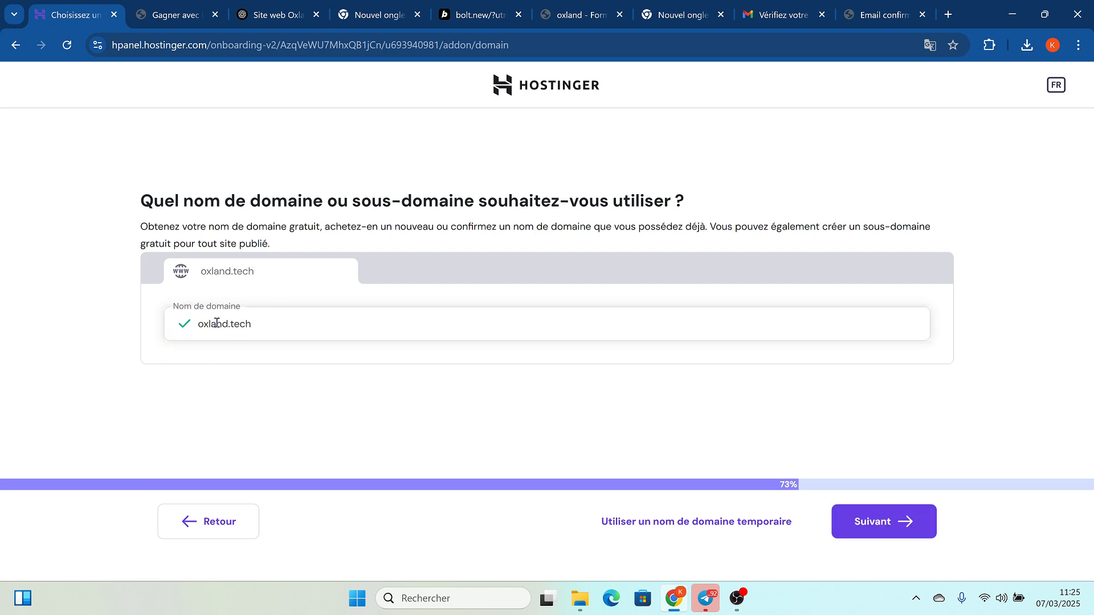
{"action": "left_click", "coordinate": [892, 523]}
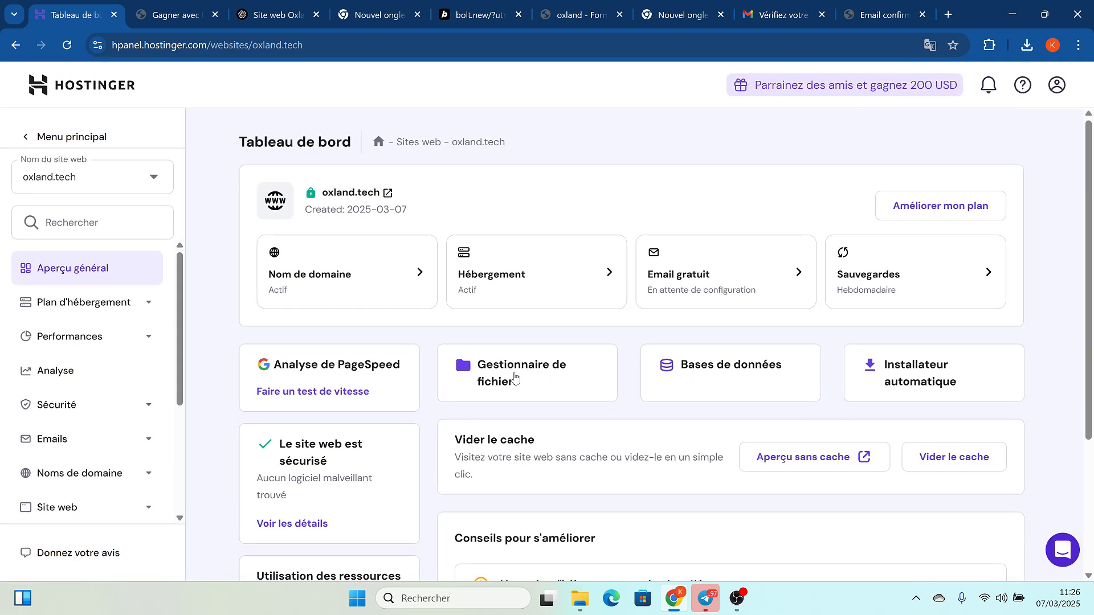
Step: Open the file manager of oxland.tech and permanently delete the DO_NOT_UPLOAD_HERE file
{"action": "left_click", "coordinate": [515, 376]}
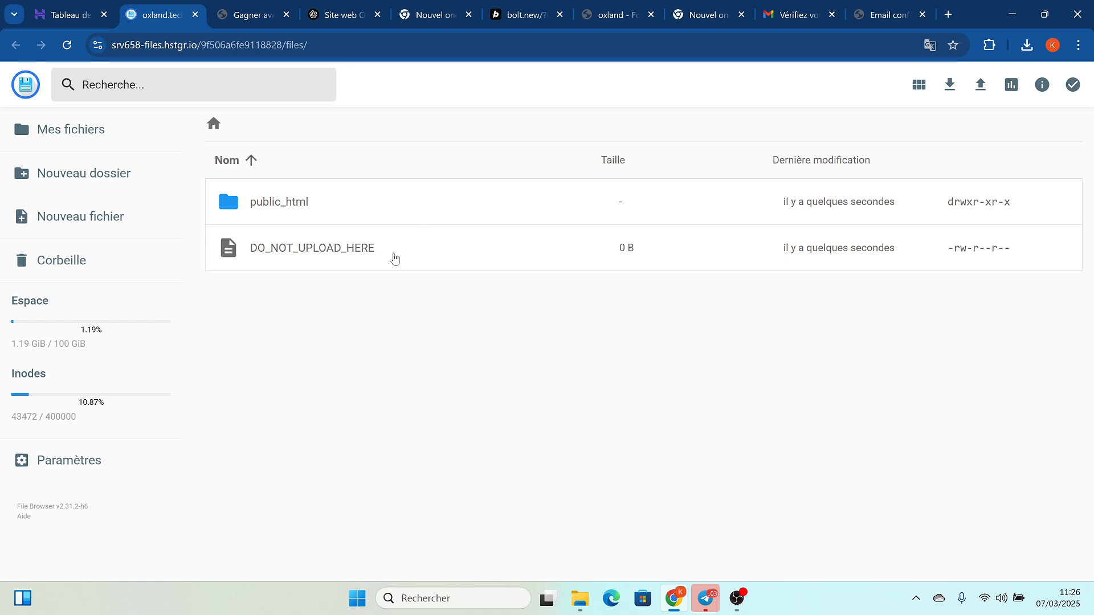
{"action": "right_click", "coordinate": [395, 259]}
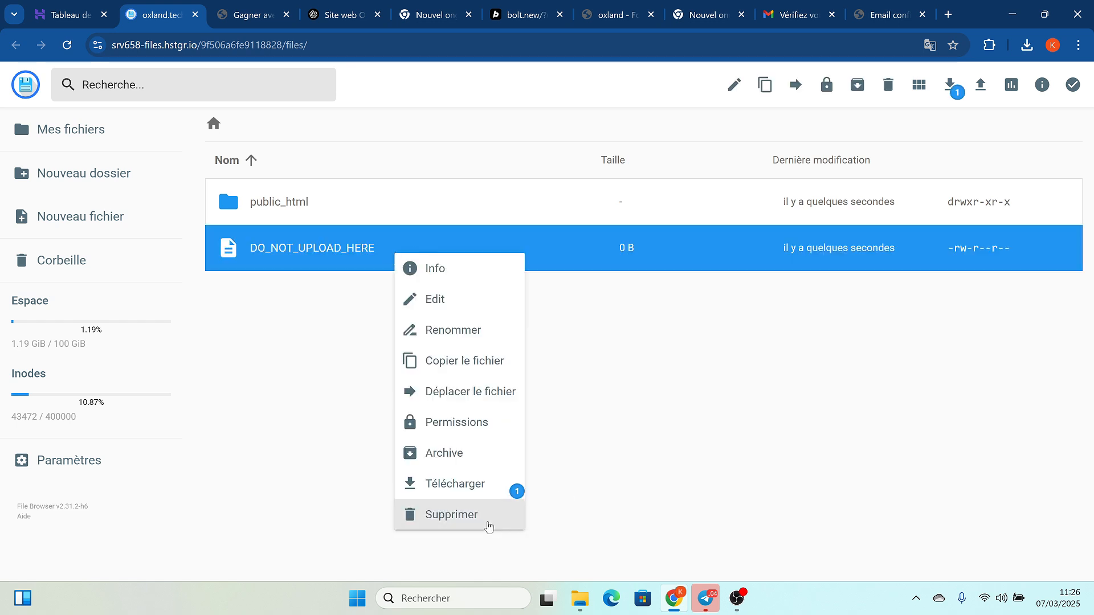
{"action": "left_click", "coordinate": [462, 519]}
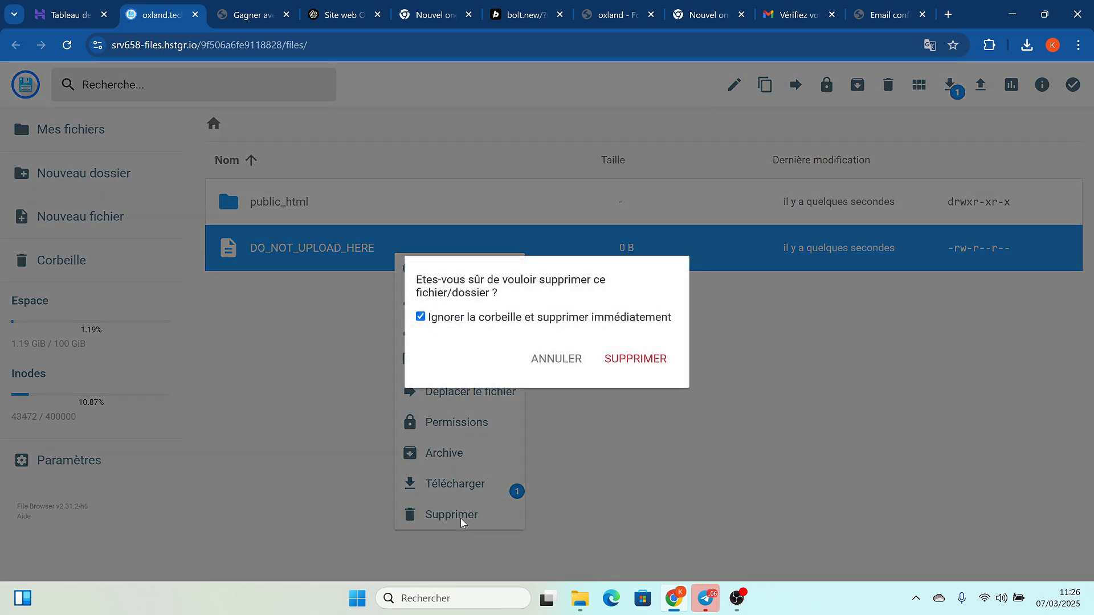
{"action": "left_click", "coordinate": [656, 356]}
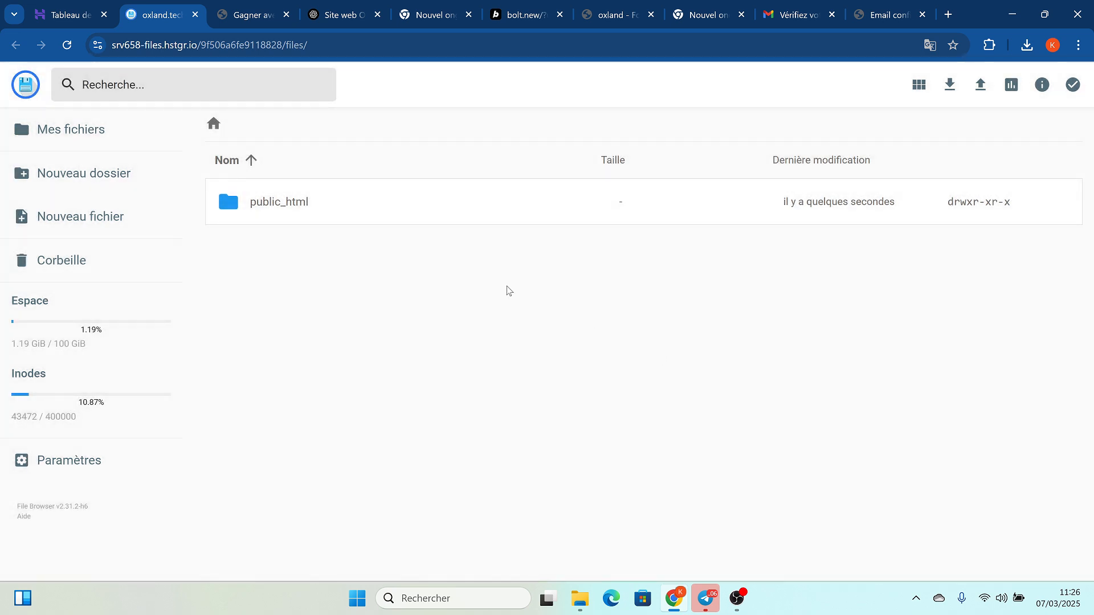
Step: Open the public_html folder and permanently delete its default.php file, bypassing the trash
{"action": "double_click", "coordinate": [426, 210]}
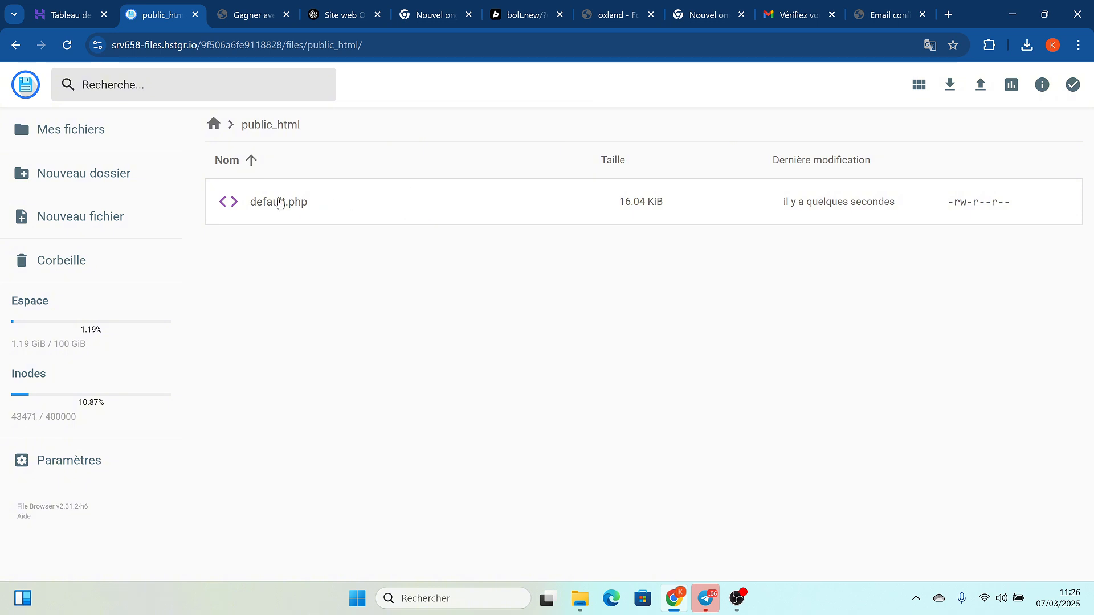
{"action": "right_click", "coordinate": [363, 205]}
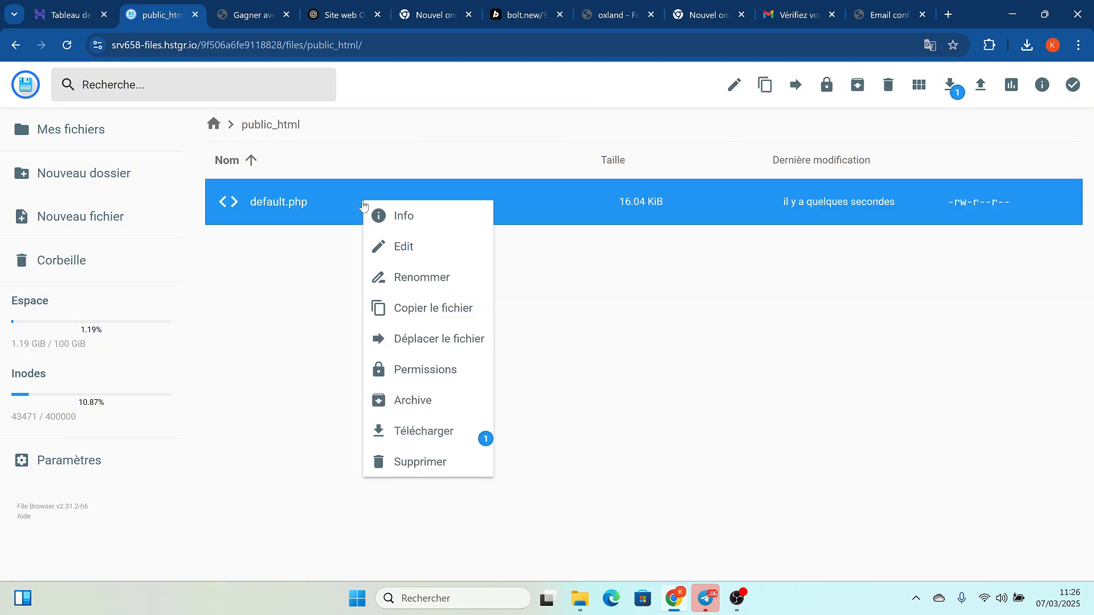
{"action": "left_click", "coordinate": [448, 468]}
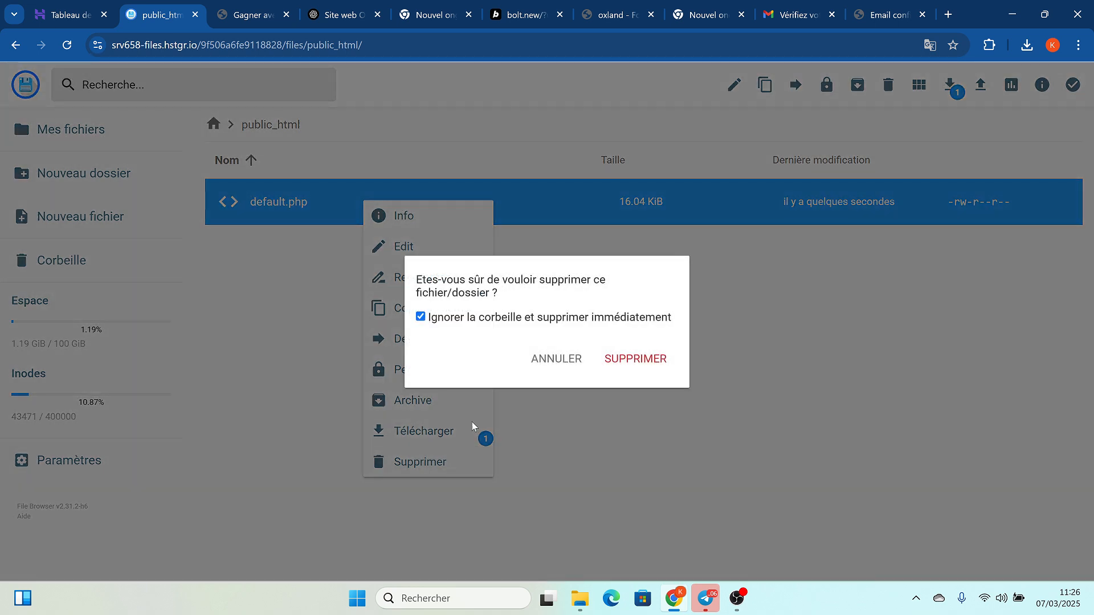
{"action": "left_click", "coordinate": [633, 359]}
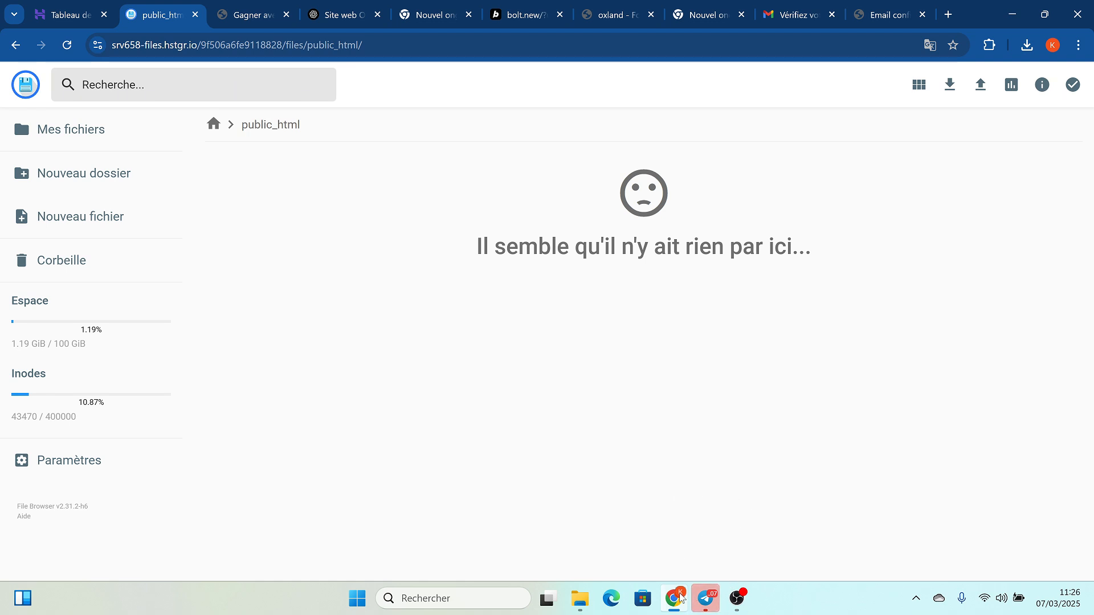
Step: Clear the open windows away and move the old assets folder and index file from the desktop into the mes fichiés folder
{"action": "mouse_move", "coordinate": [672, 595]}
{"action": "left_click", "coordinate": [1012, 14]}
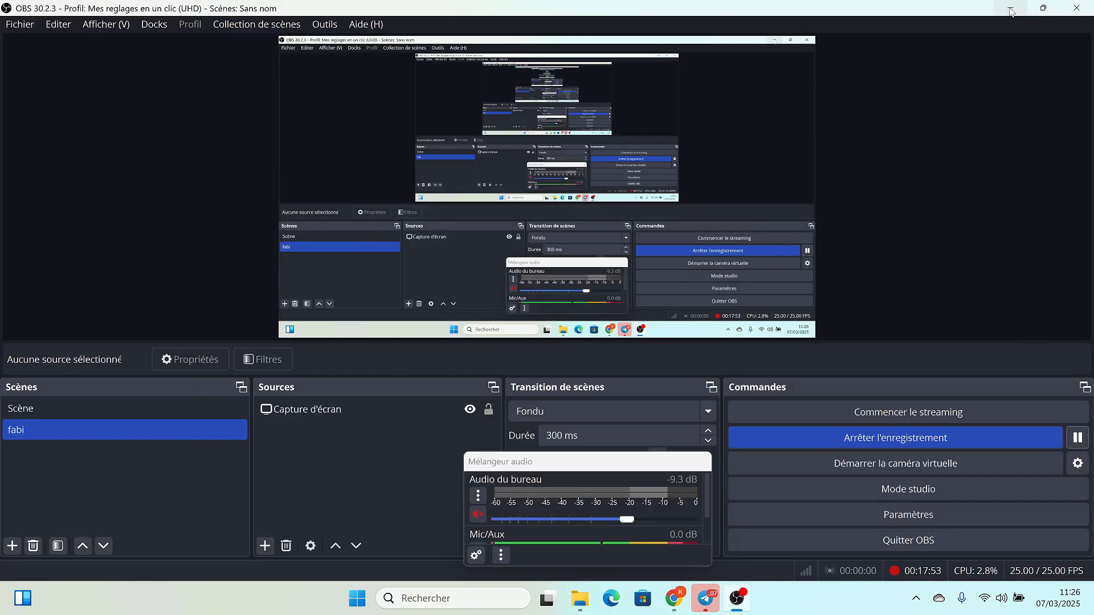
{"action": "left_click", "coordinate": [1012, 11]}
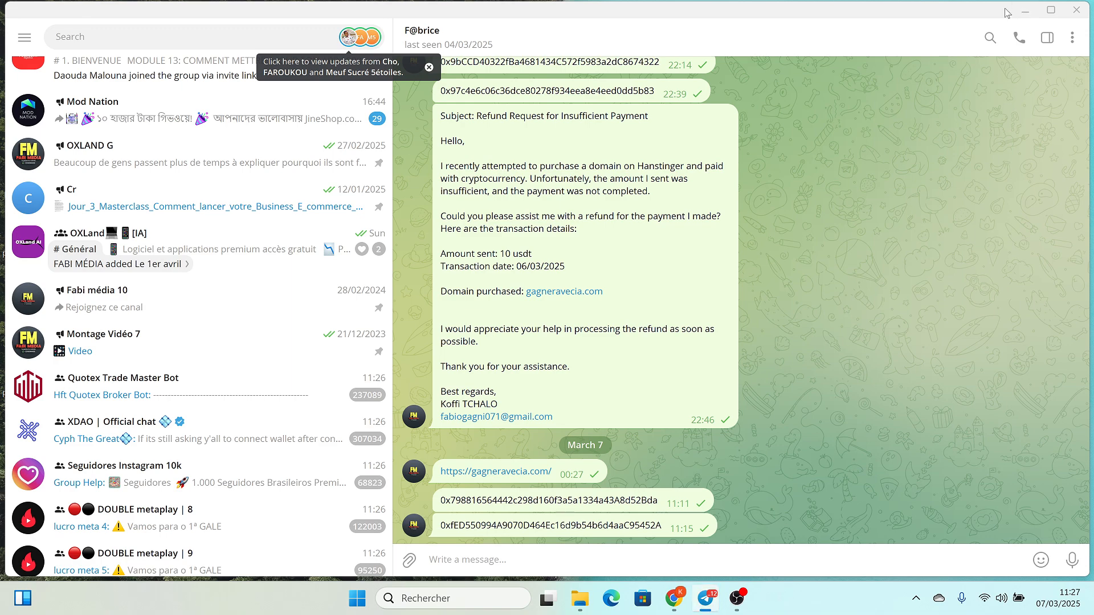
{"action": "left_click", "coordinate": [1025, 10]}
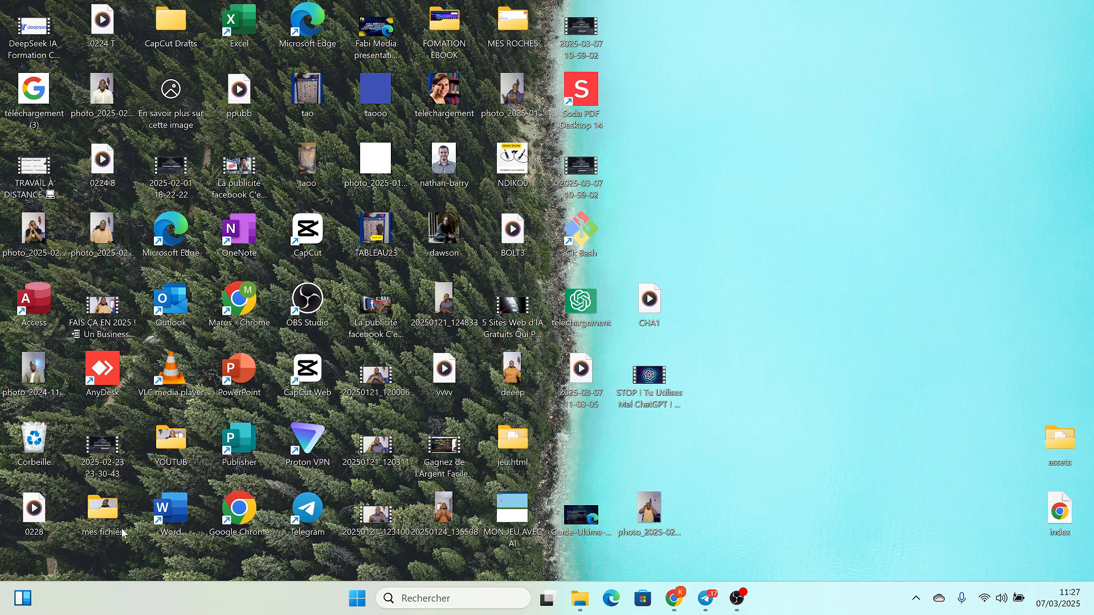
{"action": "double_click", "coordinate": [99, 511]}
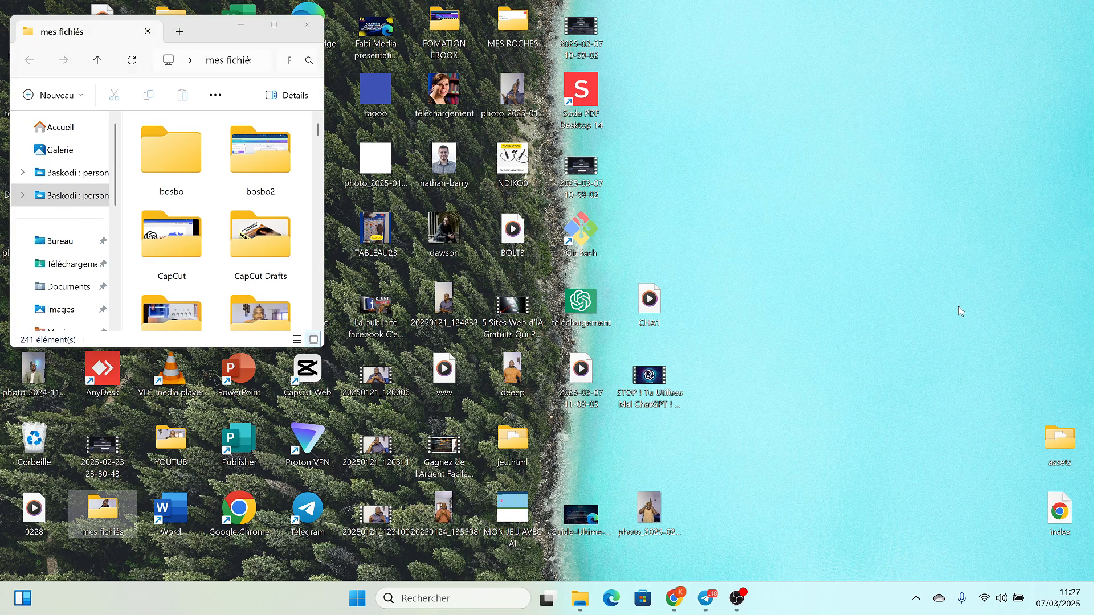
{"action": "left_click_drag", "start_coordinate": [1060, 443], "coordinate": [221, 219]}
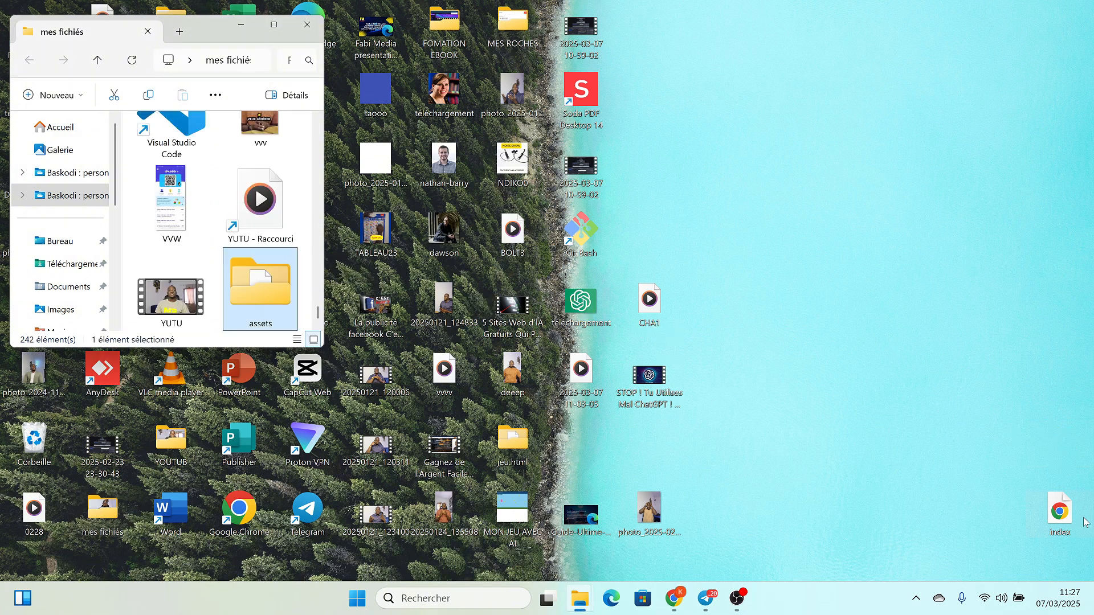
{"action": "left_click_drag", "start_coordinate": [1067, 529], "coordinate": [221, 258]}
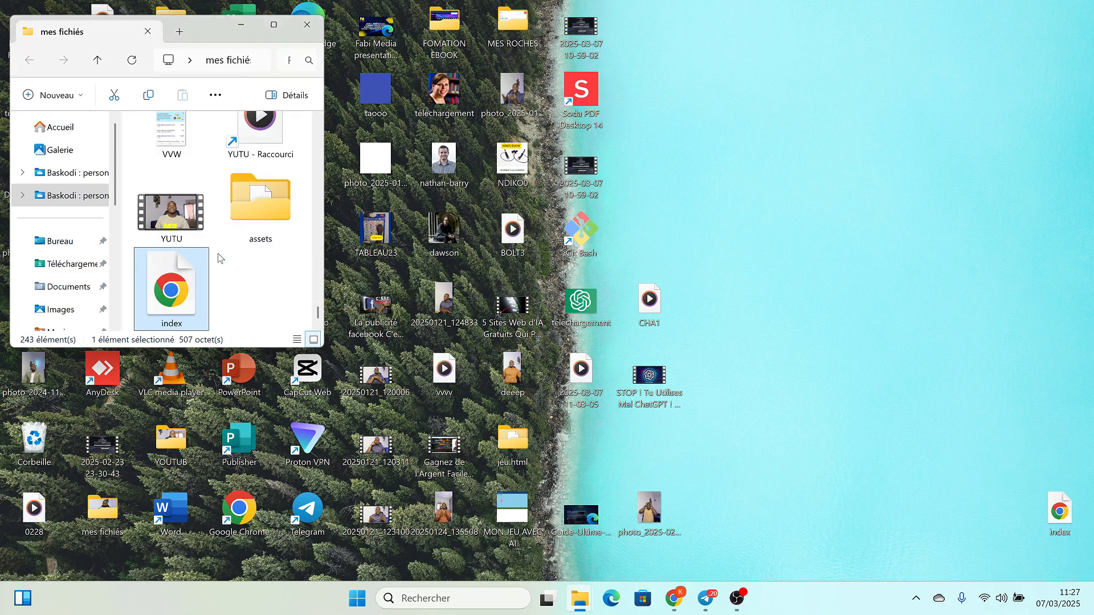
{"action": "left_click", "coordinate": [310, 26]}
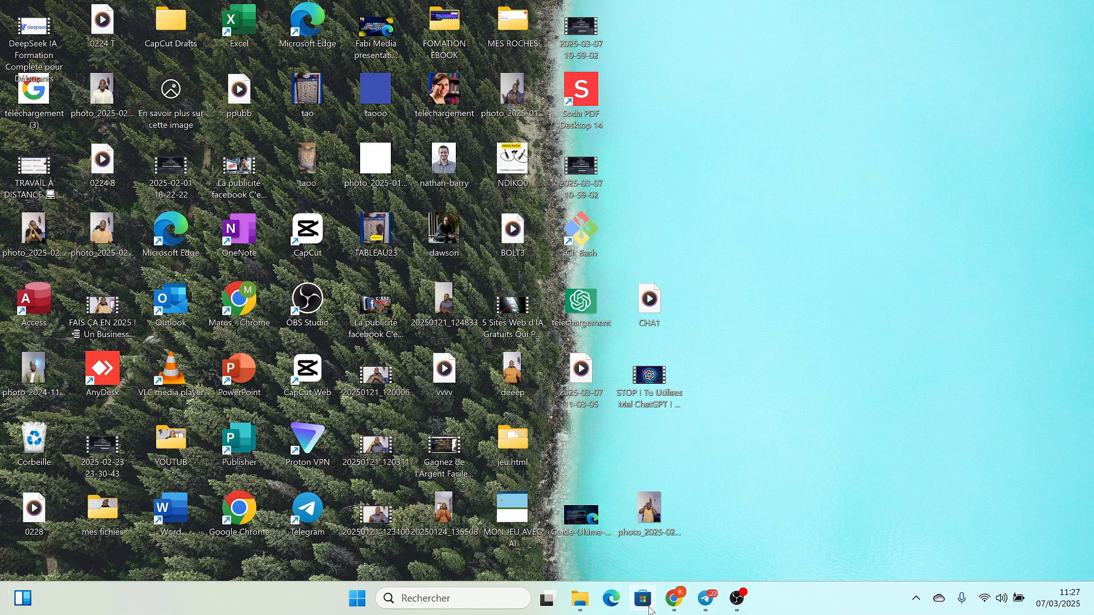
Step: Move the index file and assets folder from the extracted project's dist folder onto the desktop
{"action": "left_click", "coordinate": [676, 593]}
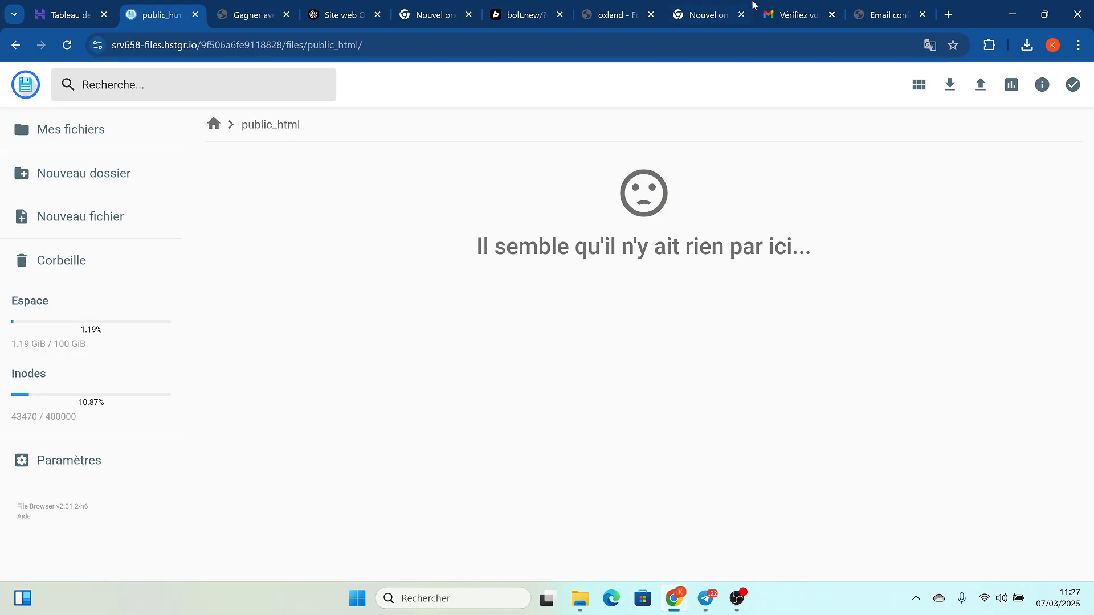
{"action": "left_click", "coordinate": [511, 13]}
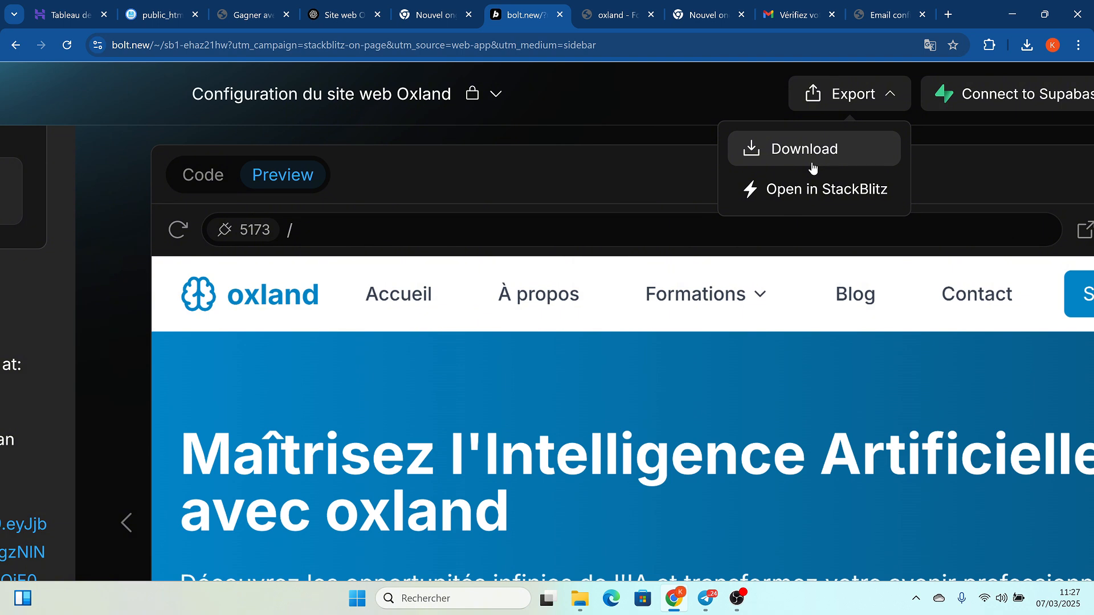
{"action": "left_click", "coordinate": [1014, 22]}
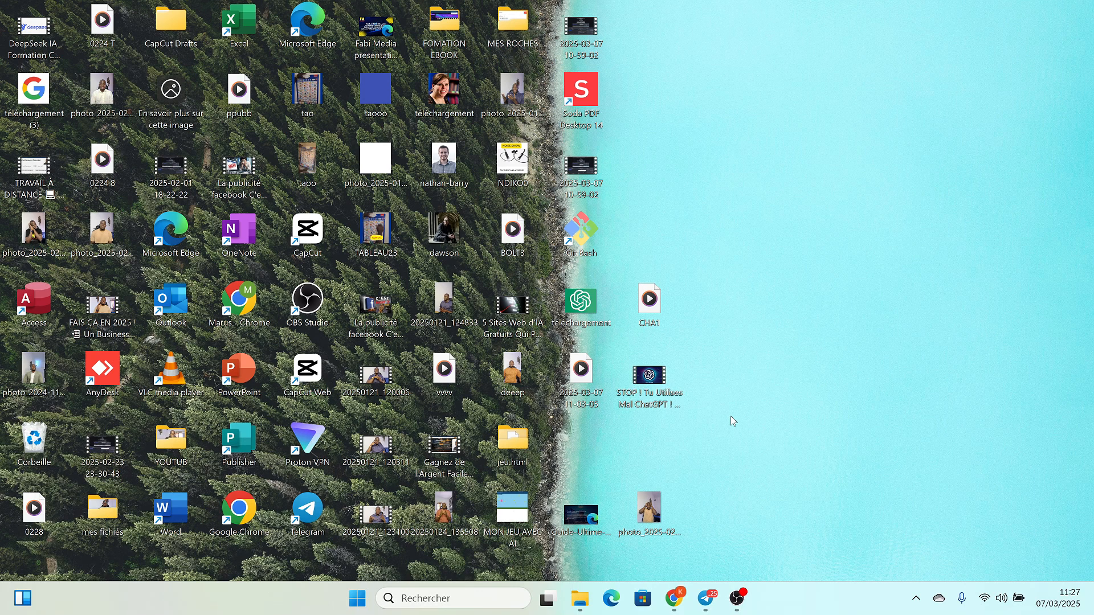
{"action": "mouse_move", "coordinate": [589, 603]}
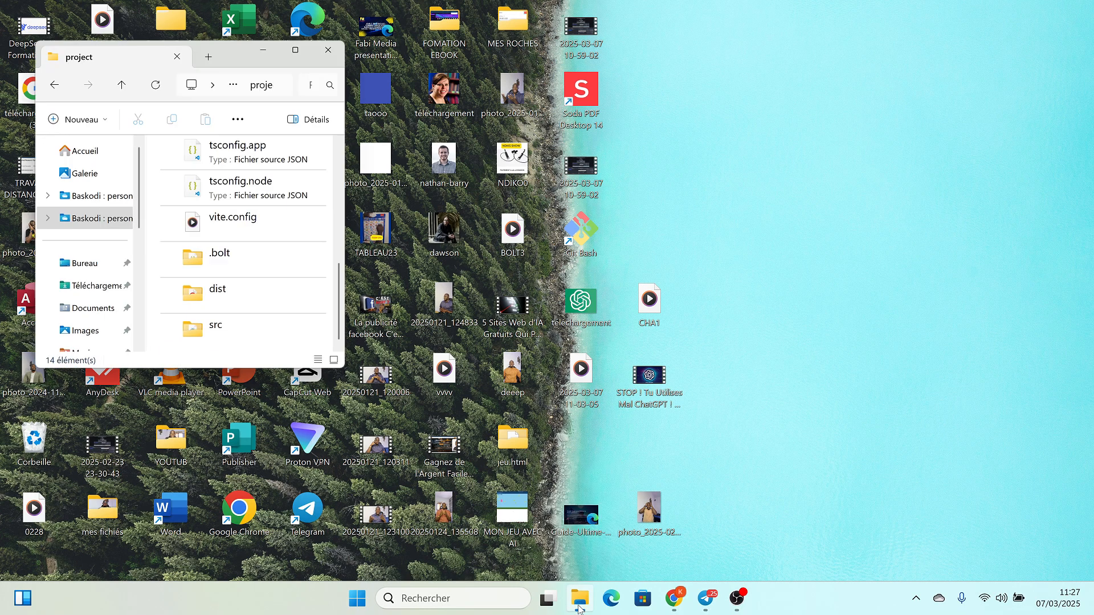
{"action": "left_click", "coordinate": [579, 528]}
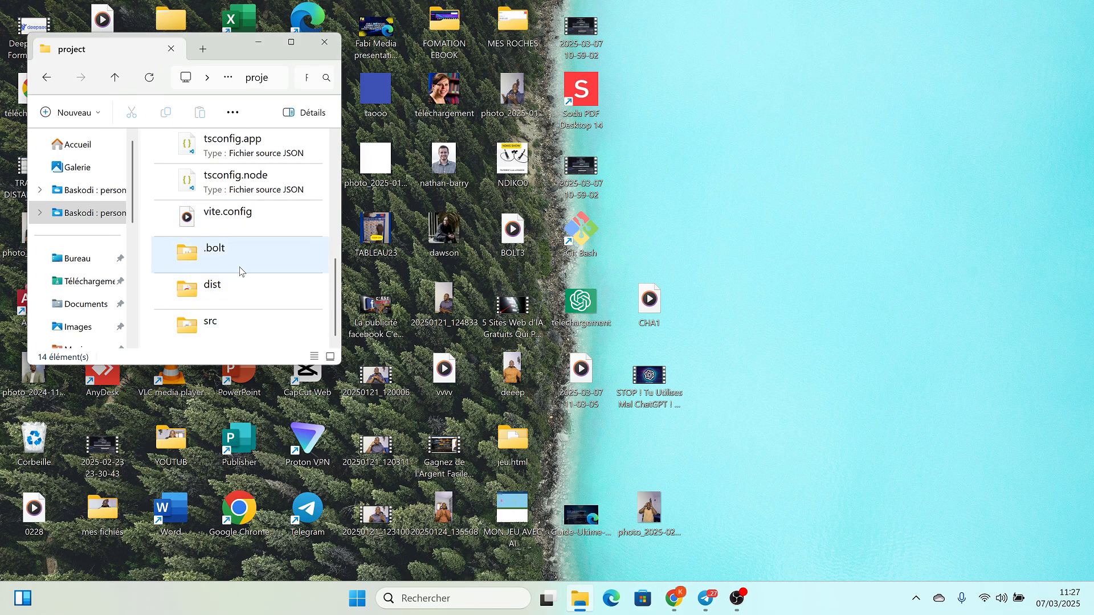
{"action": "double_click", "coordinate": [221, 296]}
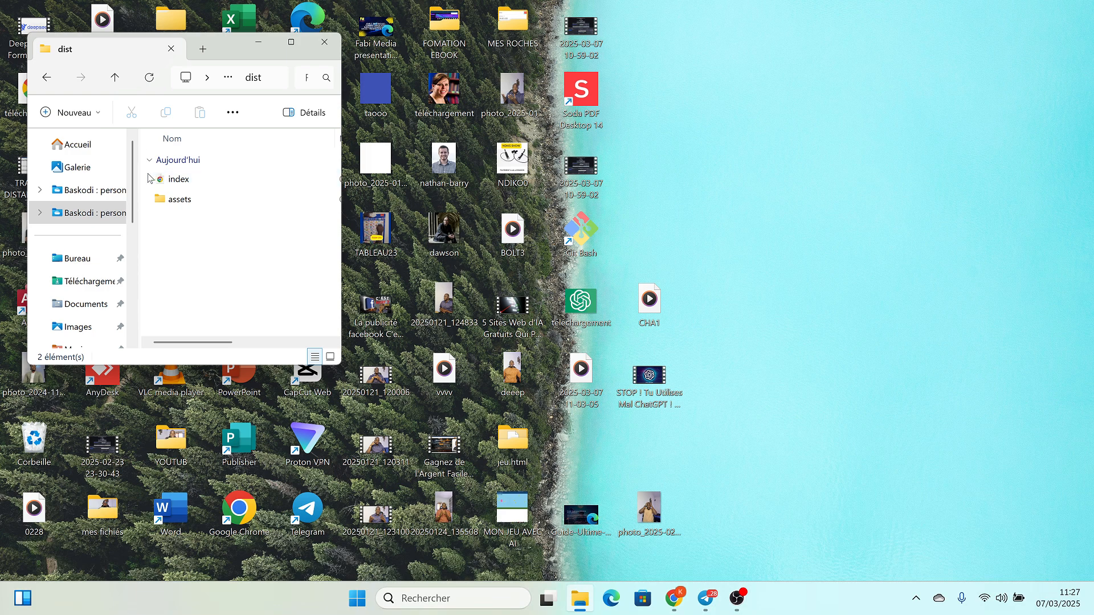
{"action": "left_click", "coordinate": [166, 180]}
{"action": "left_click", "coordinate": [187, 198], "text": "shift"}
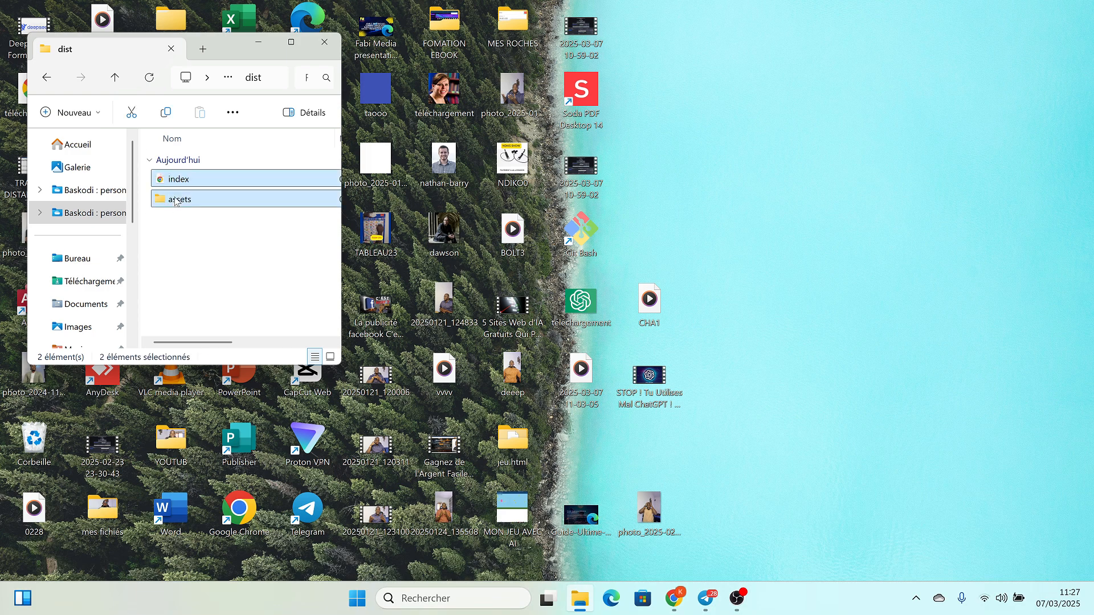
{"action": "left_click_drag", "start_coordinate": [175, 200], "coordinate": [878, 181]}
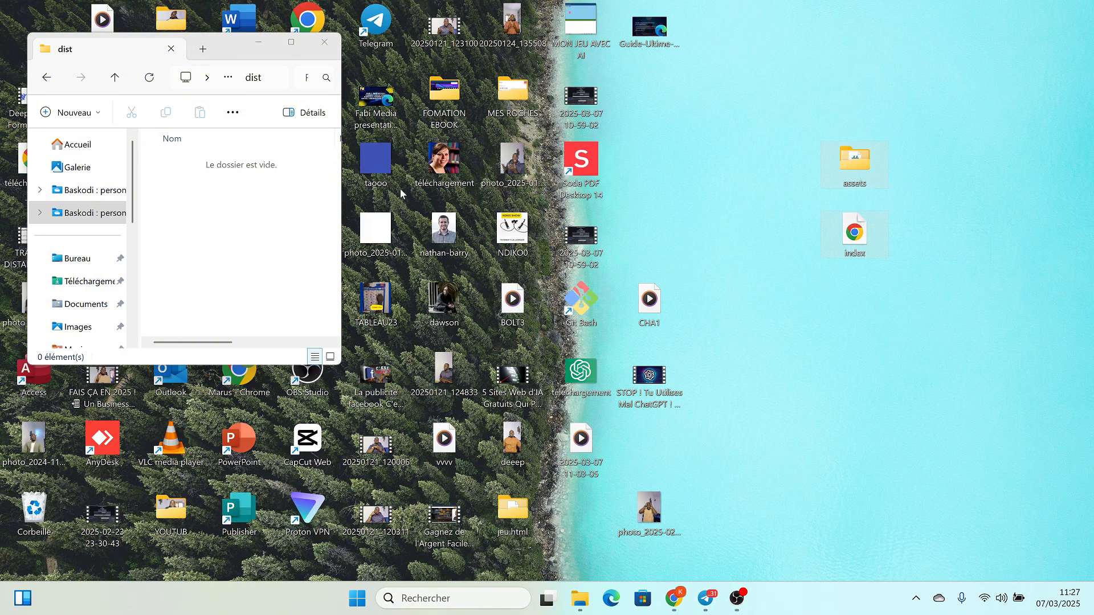
{"action": "left_click", "coordinate": [261, 43]}
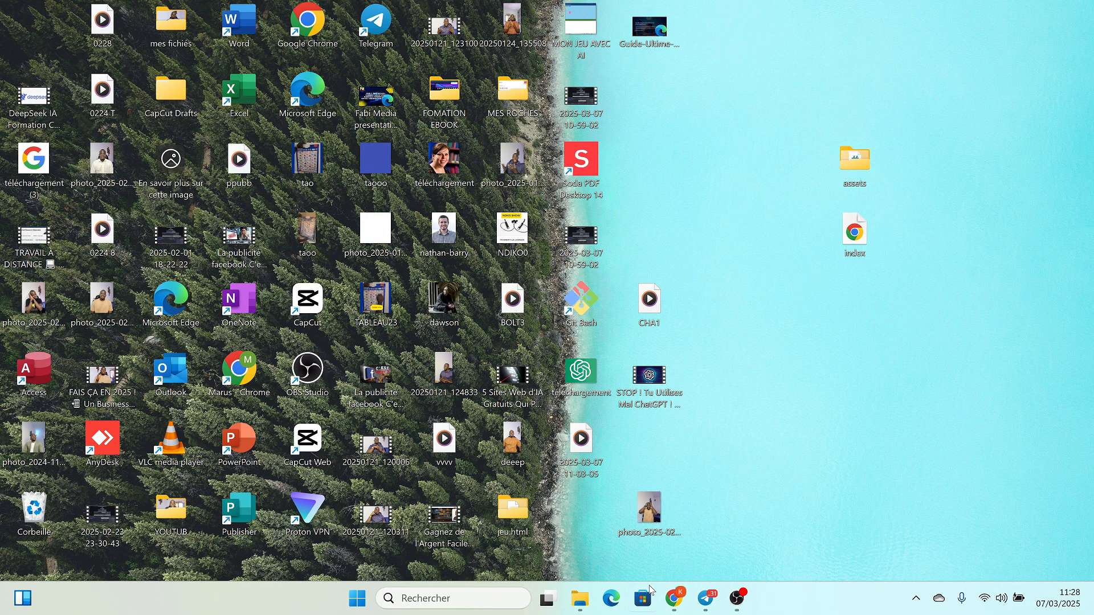
Step: Switch to the Hostinger file manager in the browser and upload the desktop's assets folder into public_html
{"action": "left_click", "coordinate": [674, 598]}
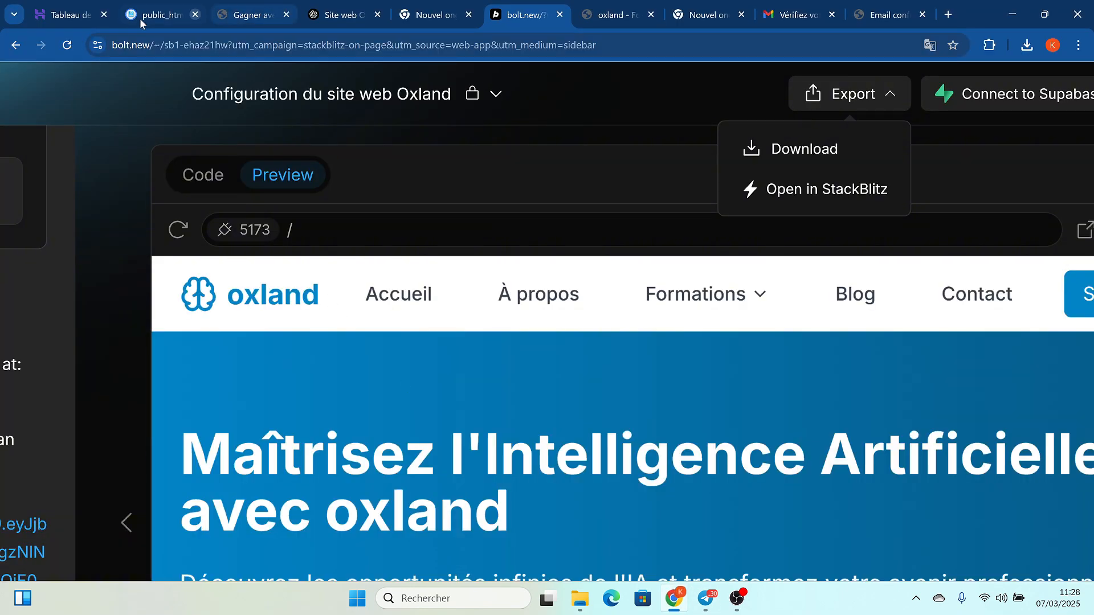
{"action": "left_click", "coordinate": [66, 16]}
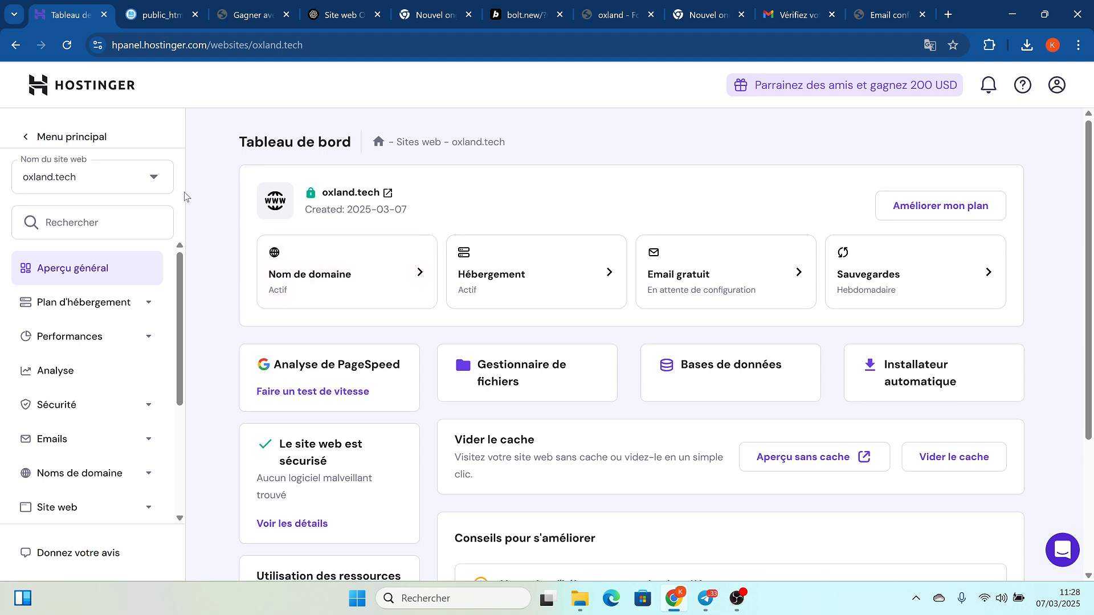
{"action": "left_click", "coordinate": [146, 19]}
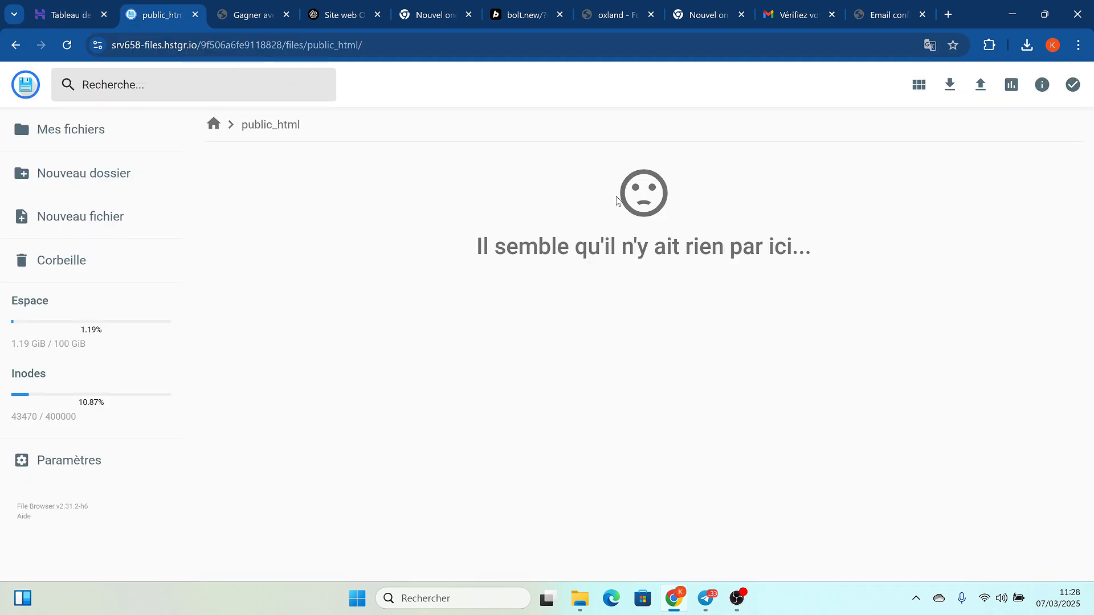
{"action": "scroll", "coordinate": [975, 90], "scroll_direction": "up", "scroll_amount": 3}
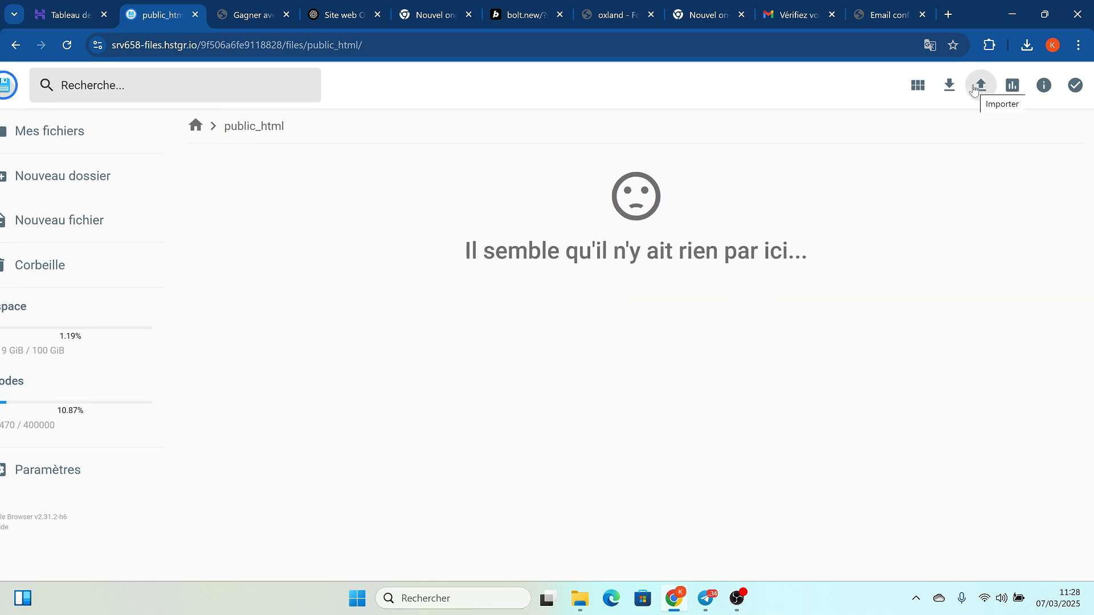
{"action": "left_click", "coordinate": [980, 89]}
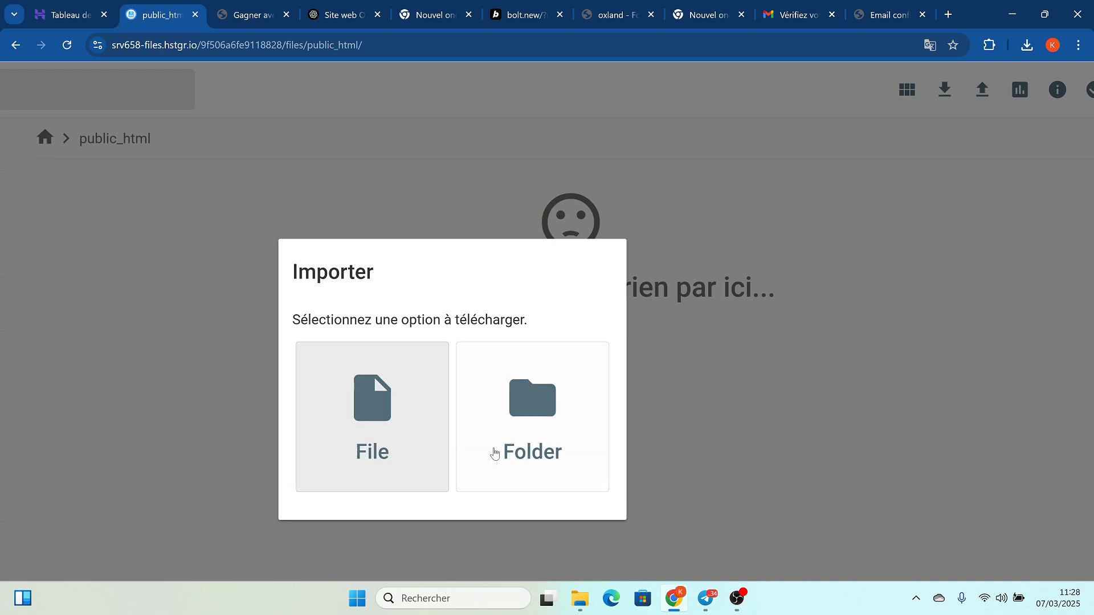
{"action": "left_click", "coordinate": [527, 421]}
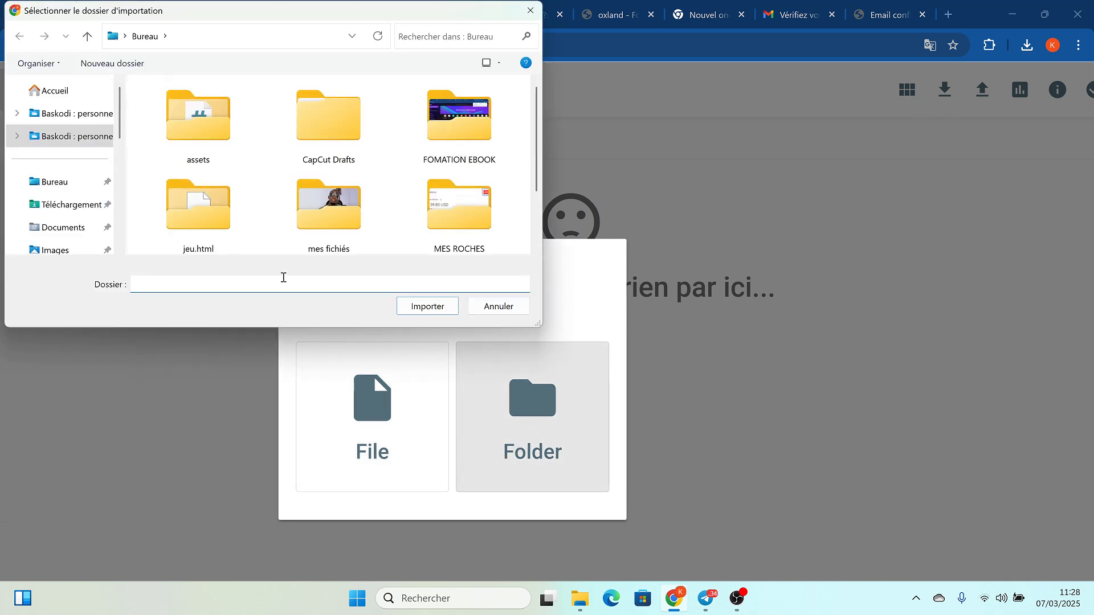
{"action": "scroll", "coordinate": [406, 197], "scroll_direction": "down", "scroll_amount": 2}
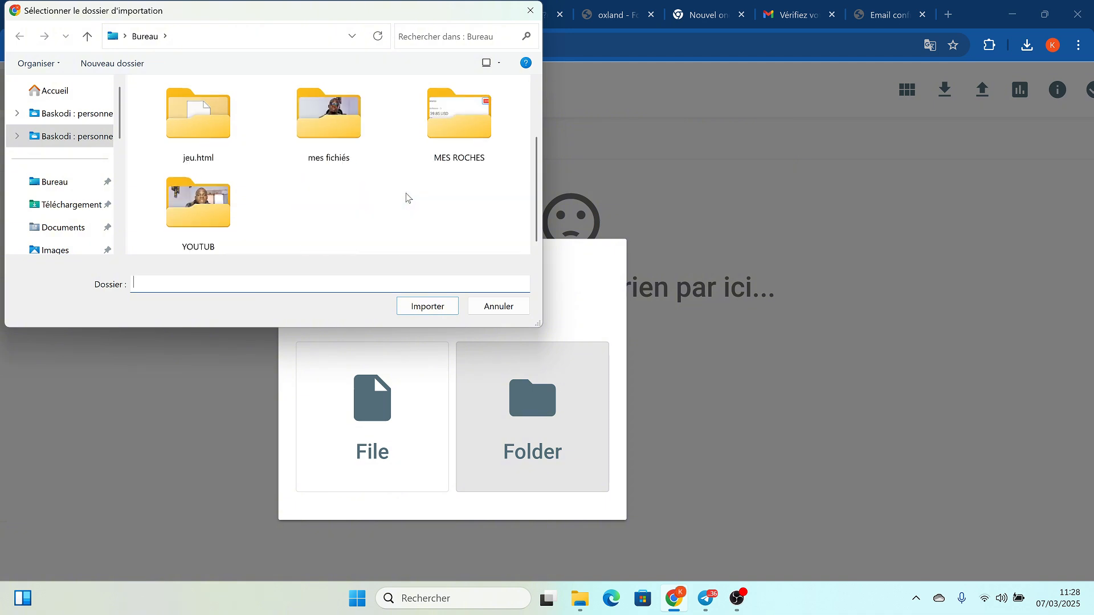
{"action": "scroll", "coordinate": [406, 198], "scroll_direction": "up", "scroll_amount": 2}
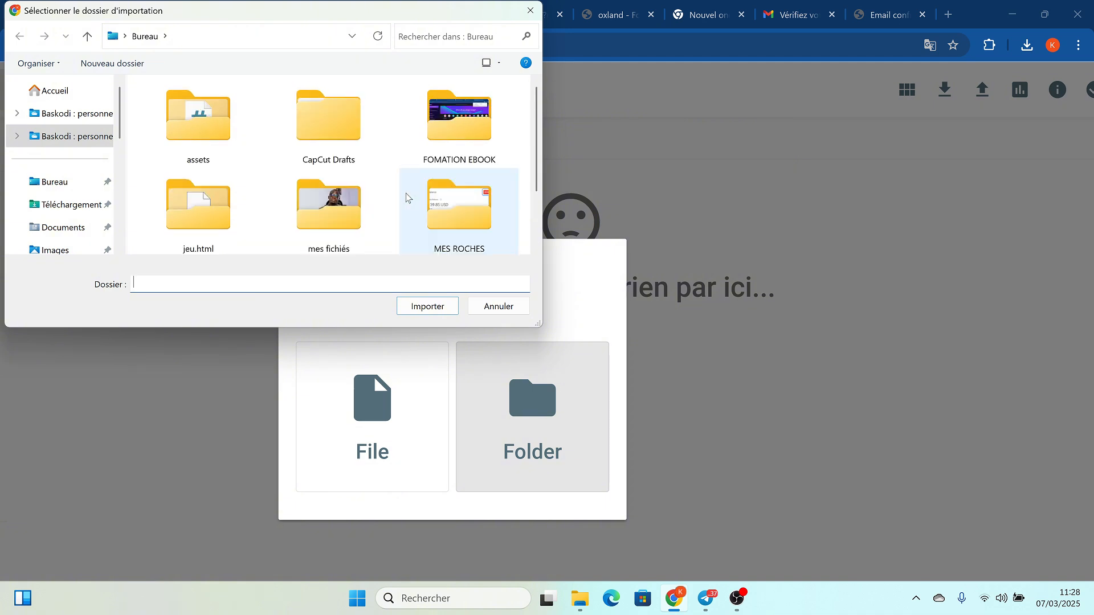
{"action": "left_click", "coordinate": [194, 122]}
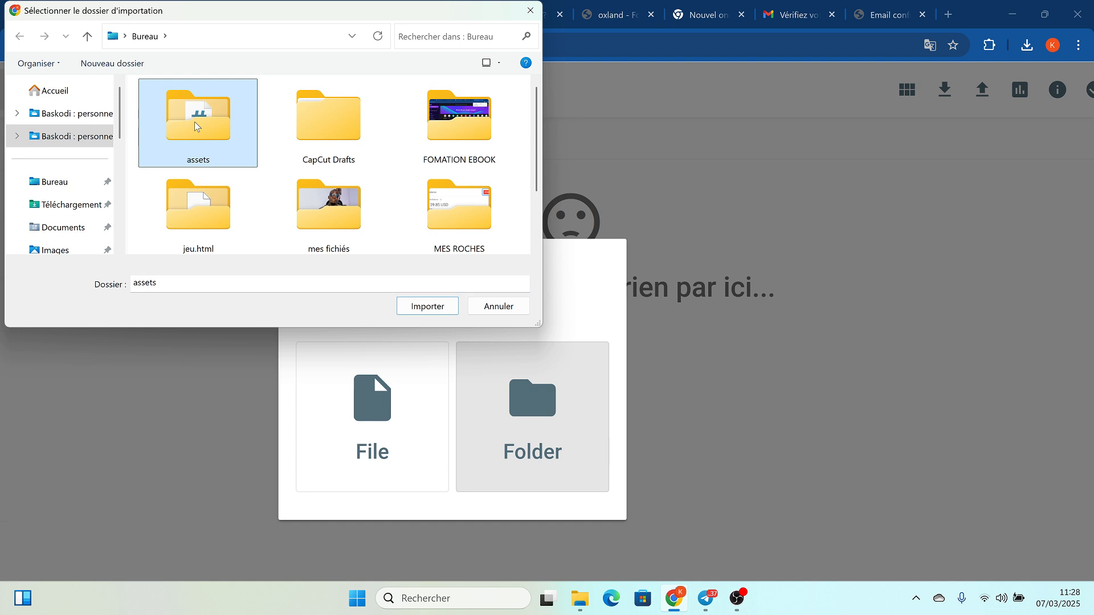
{"action": "left_click", "coordinate": [410, 308]}
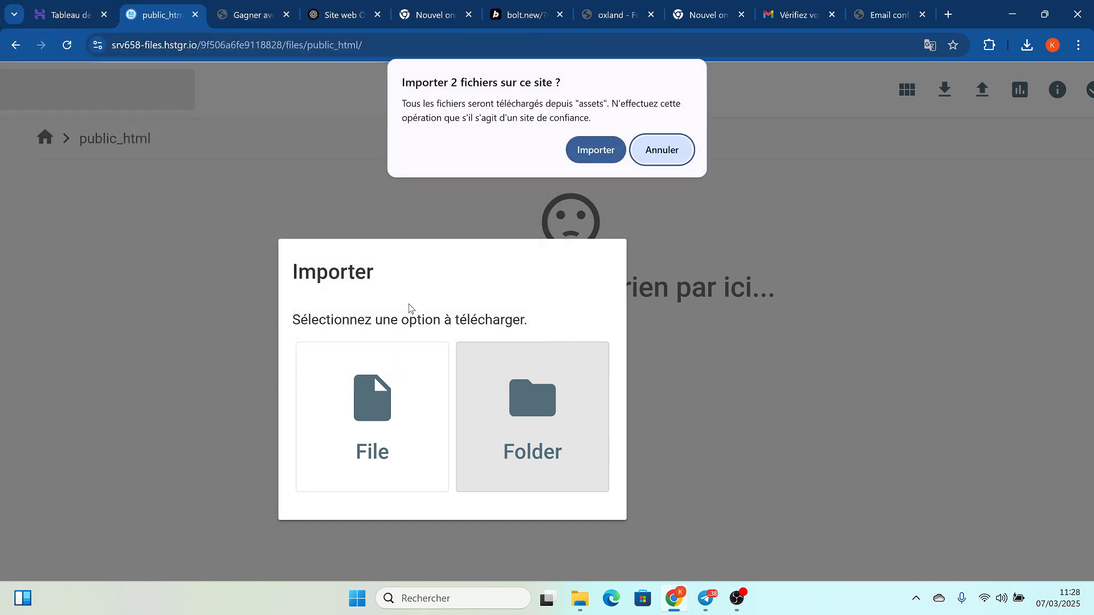
{"action": "left_click", "coordinate": [596, 150]}
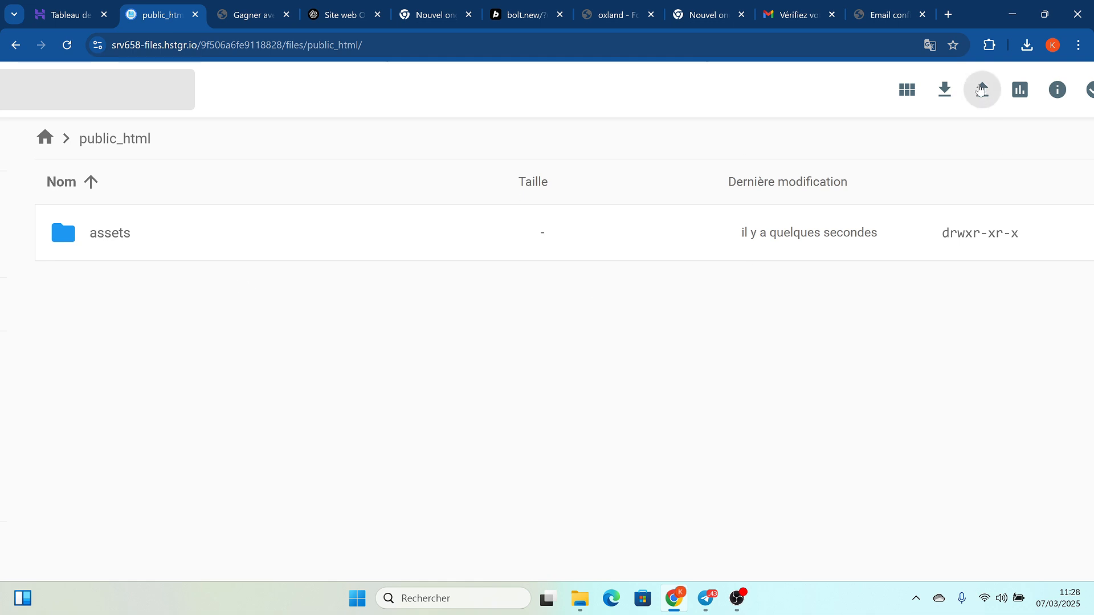
Step: Upload the index file from the desktop (Bureau) into the public_html folder
{"action": "left_click", "coordinate": [981, 89]}
{"action": "left_click", "coordinate": [380, 431]}
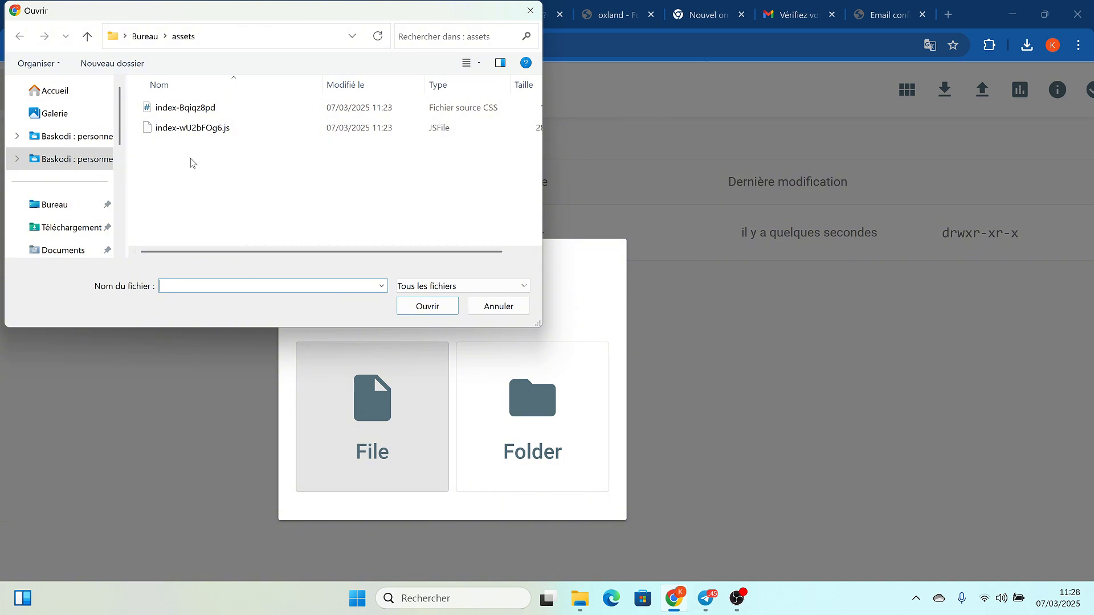
{"action": "left_click", "coordinate": [68, 203]}
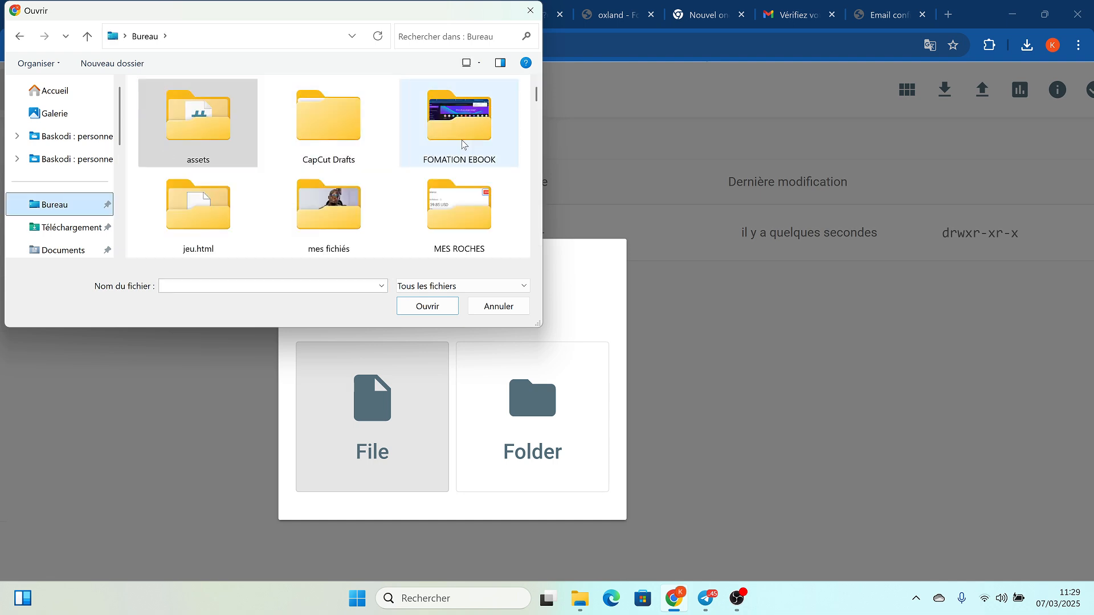
{"action": "scroll", "coordinate": [410, 182], "scroll_direction": "down", "scroll_amount": 10}
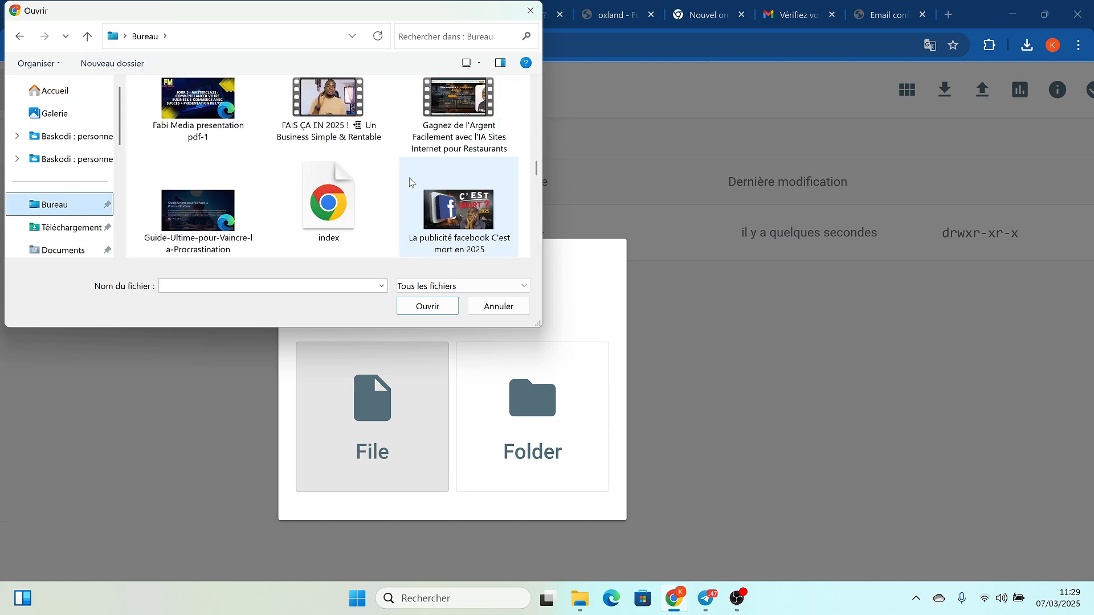
{"action": "left_click", "coordinate": [336, 202]}
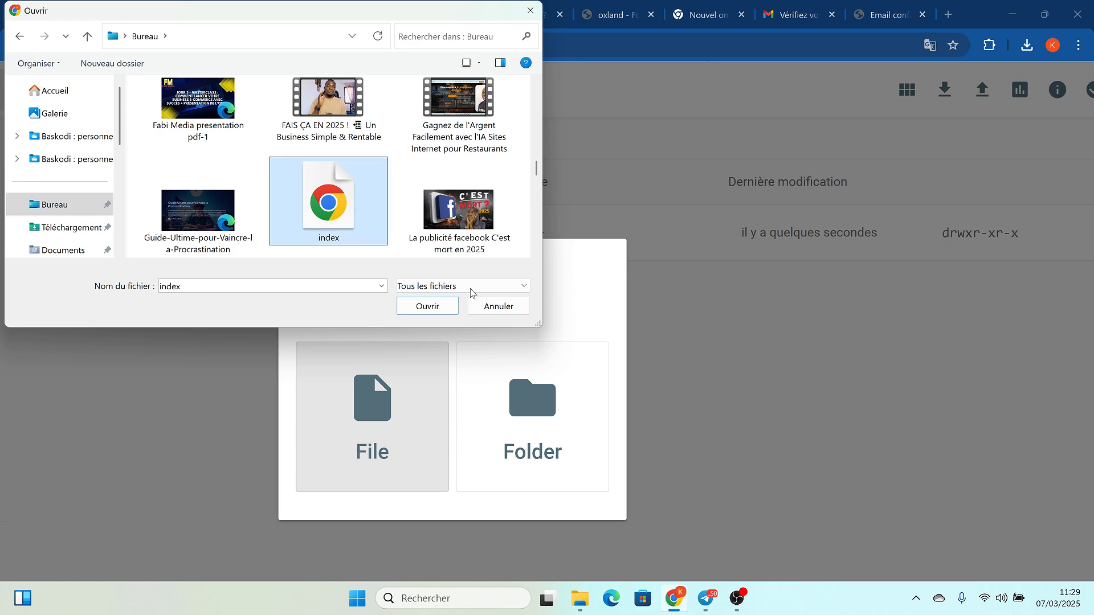
{"action": "left_click", "coordinate": [428, 306]}
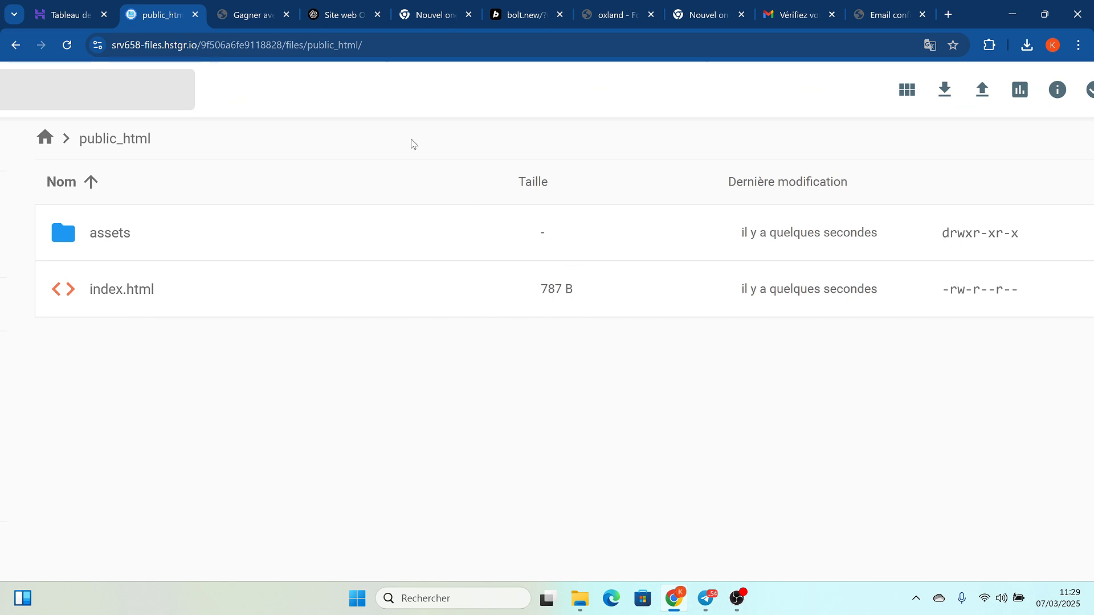
Step: Open the live oxland.tech site from the Hostinger dashboard and look over its home page
{"action": "left_click", "coordinate": [73, 17]}
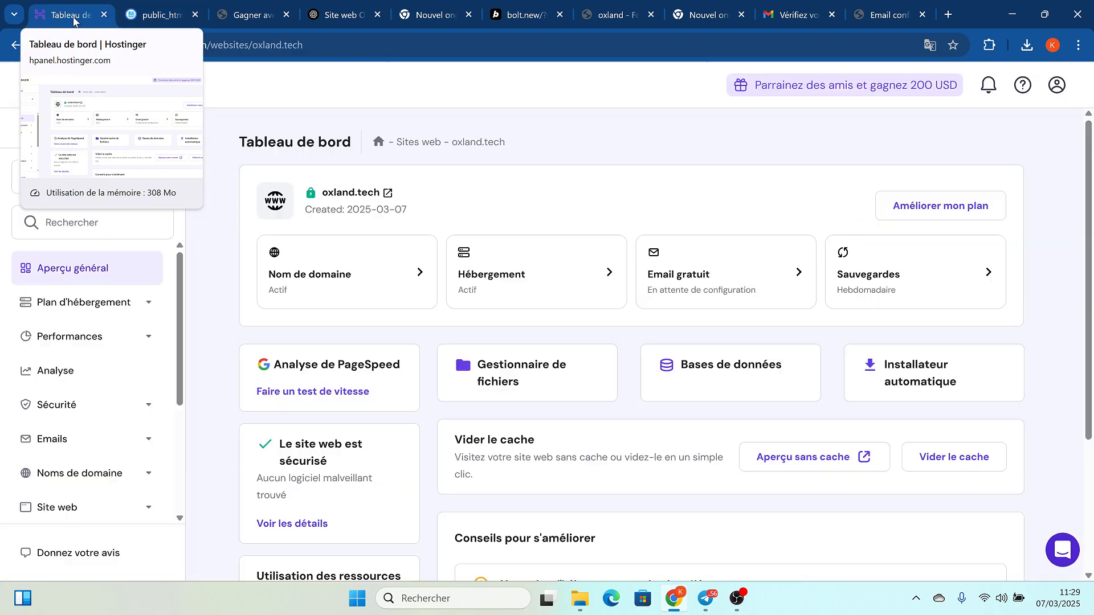
{"action": "left_click", "coordinate": [387, 195]}
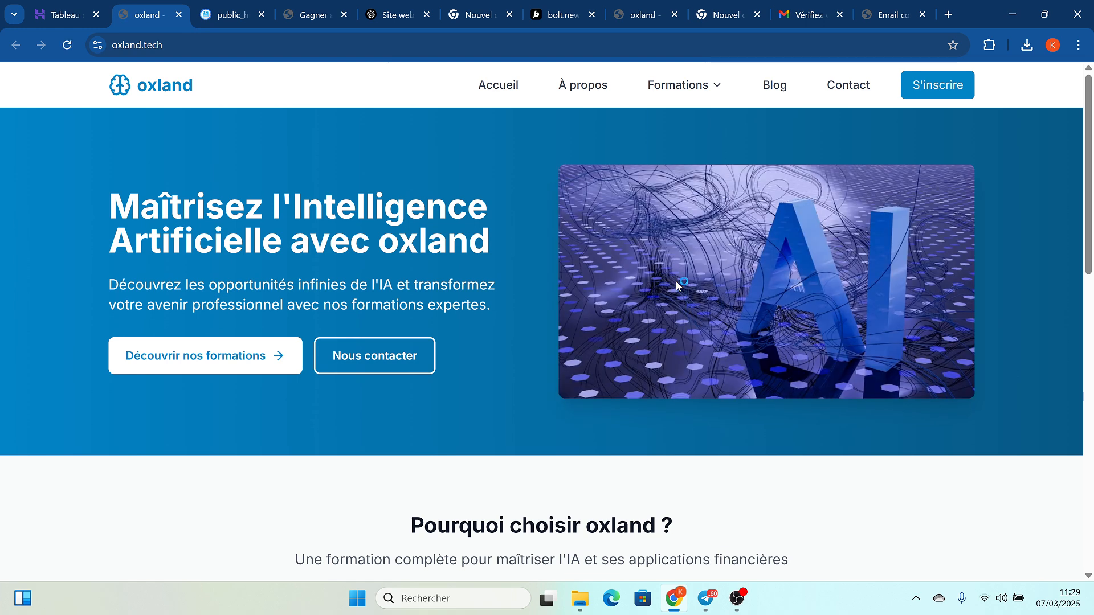
{"action": "scroll", "coordinate": [691, 392], "scroll_direction": "down", "scroll_amount": 10}
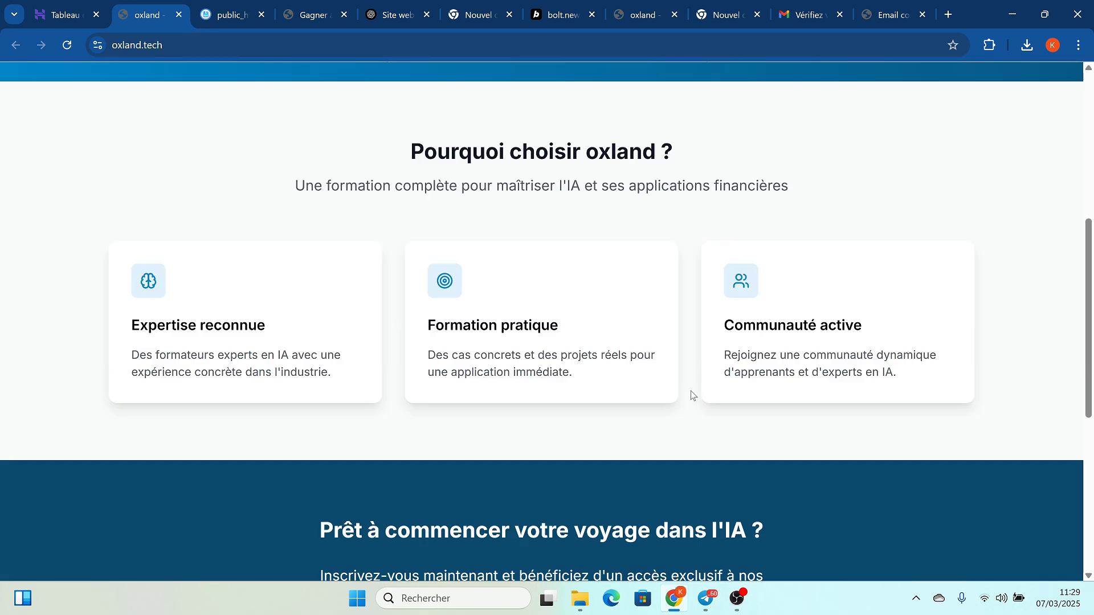
{"action": "key", "text": "Home"}
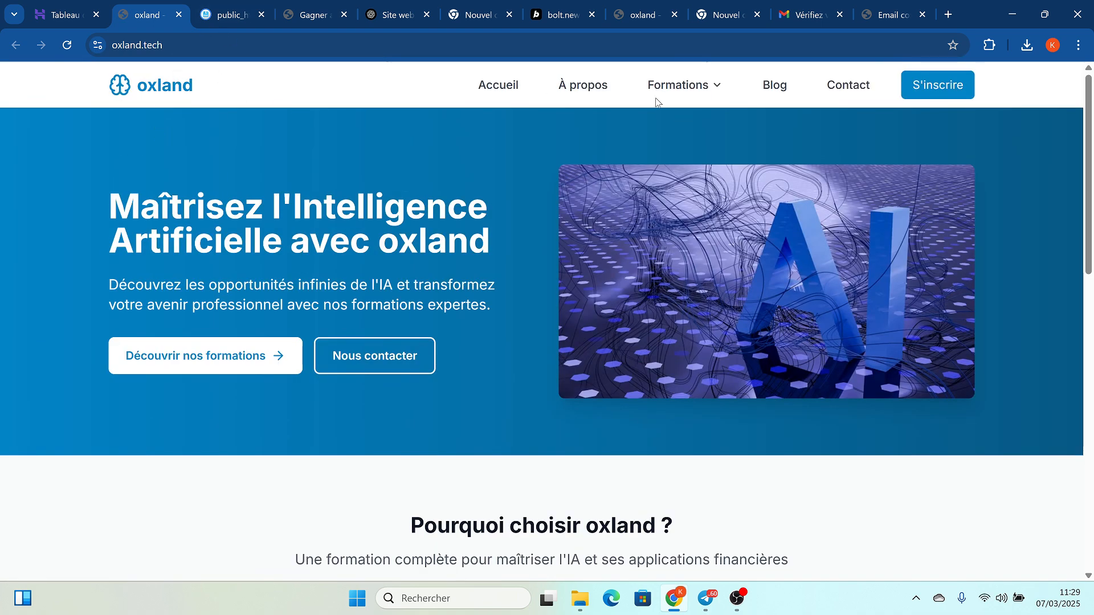
Step: Switch to the Bolt project and review its deployment messages and site preview against the published site
{"action": "left_click", "coordinate": [552, 17]}
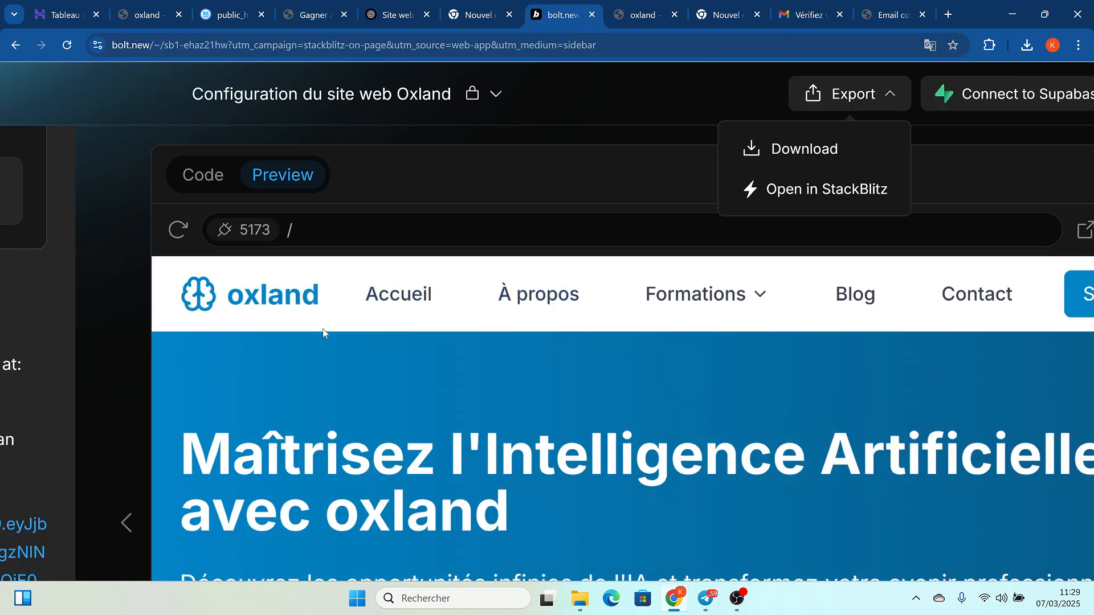
{"action": "scroll", "coordinate": [322, 328], "scroll_direction": "down", "scroll_amount": 5}
{"action": "scroll", "coordinate": [323, 328], "scroll_direction": "up", "scroll_amount": 1}
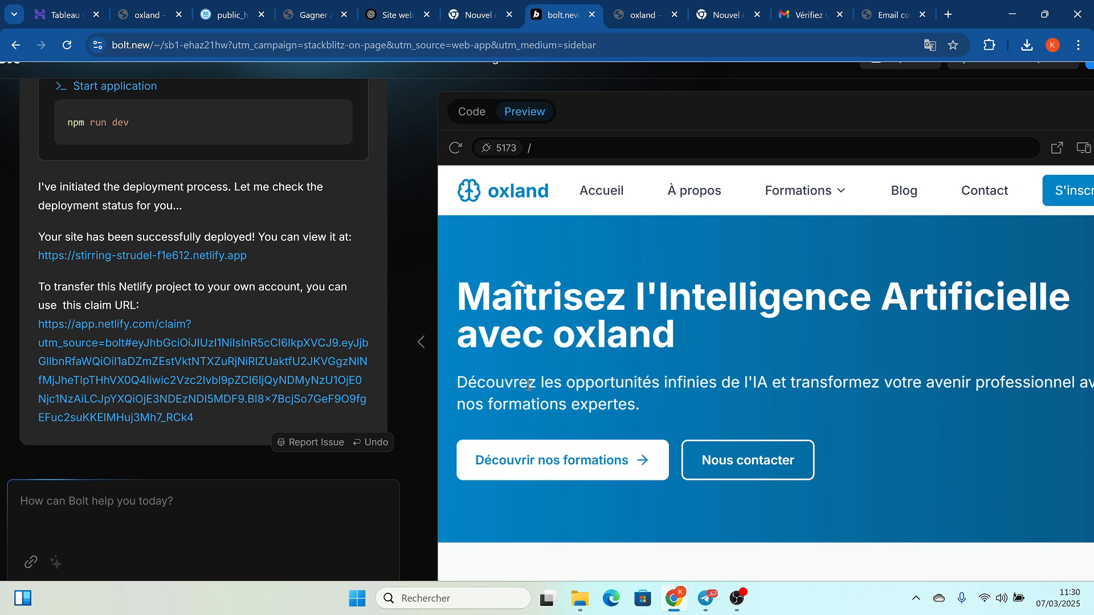
{"action": "scroll", "coordinate": [661, 325], "scroll_direction": "down", "scroll_amount": 4}
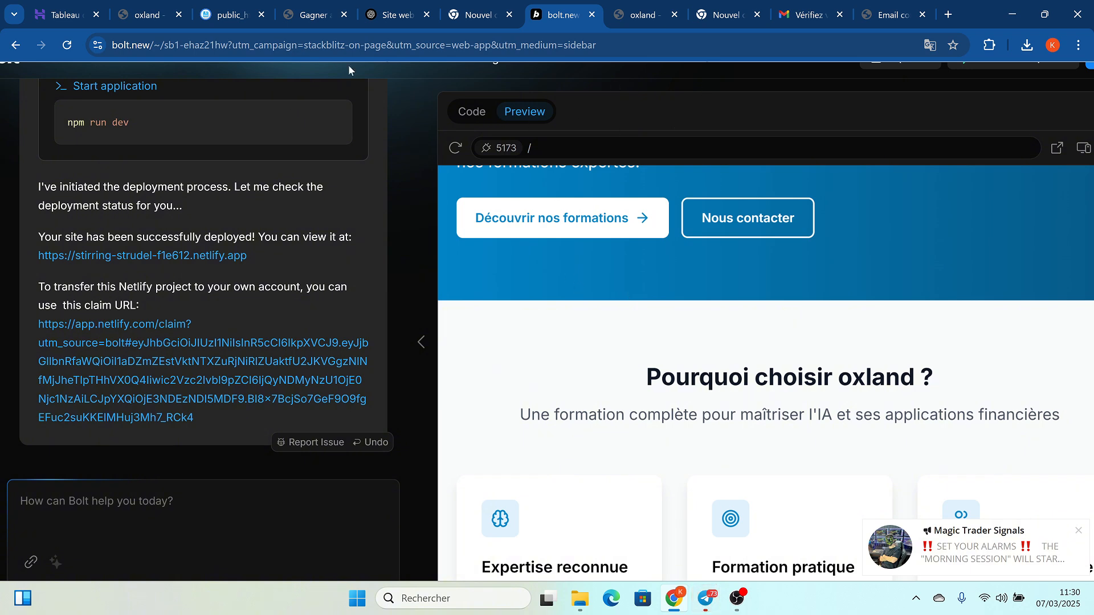
Step: Copy the published oxland.tech site's address and send it as a message in the open Telegram chat
{"action": "left_click", "coordinate": [145, 8]}
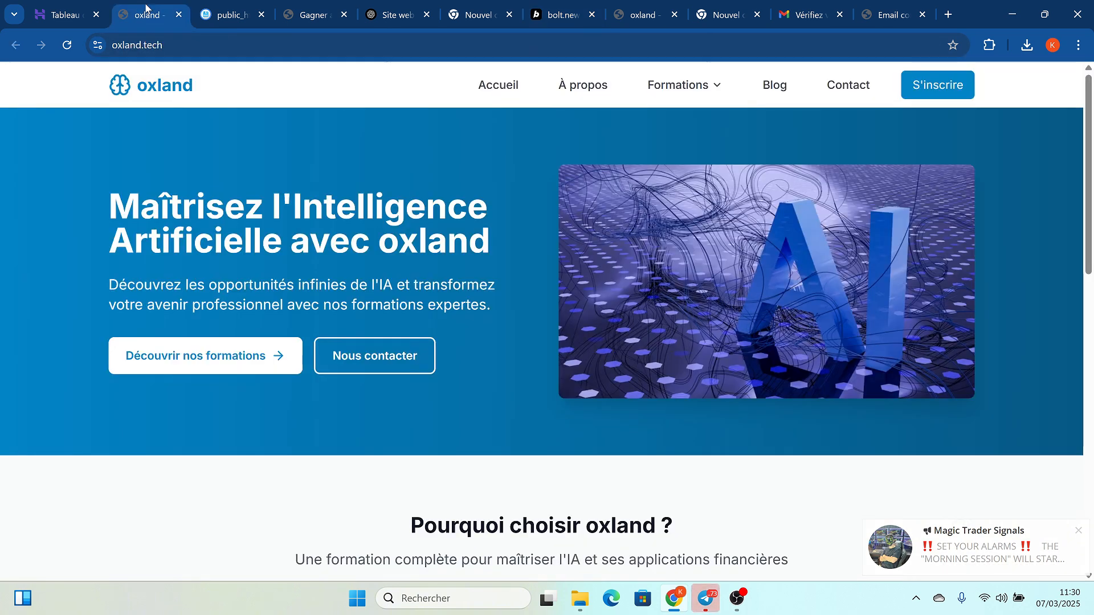
{"action": "left_click", "coordinate": [147, 48]}
{"action": "key", "text": "ctrl+c"}
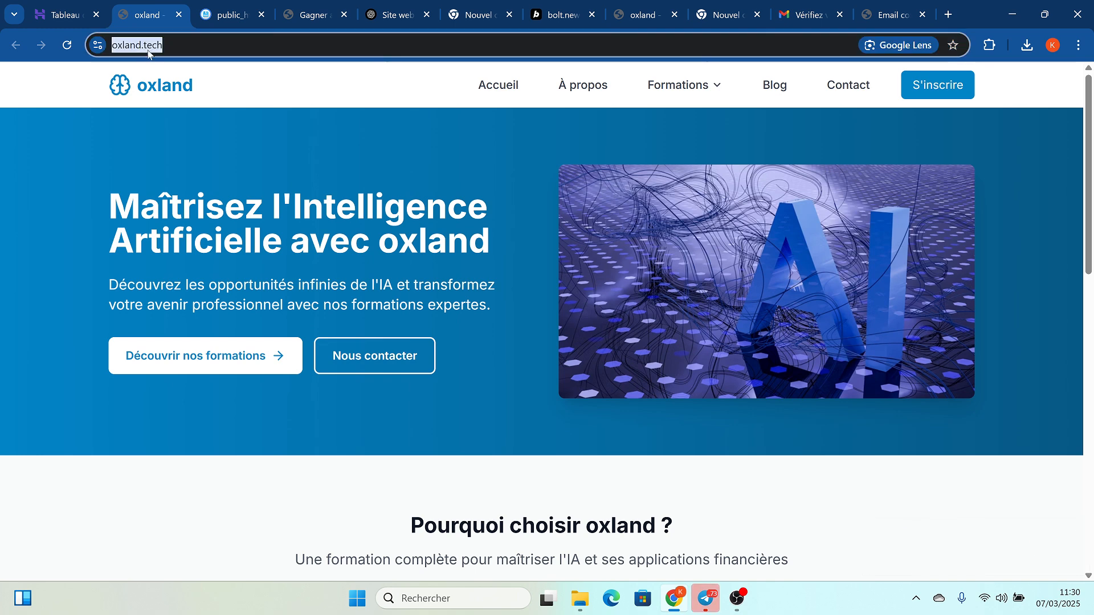
{"action": "right_click", "coordinate": [147, 50]}
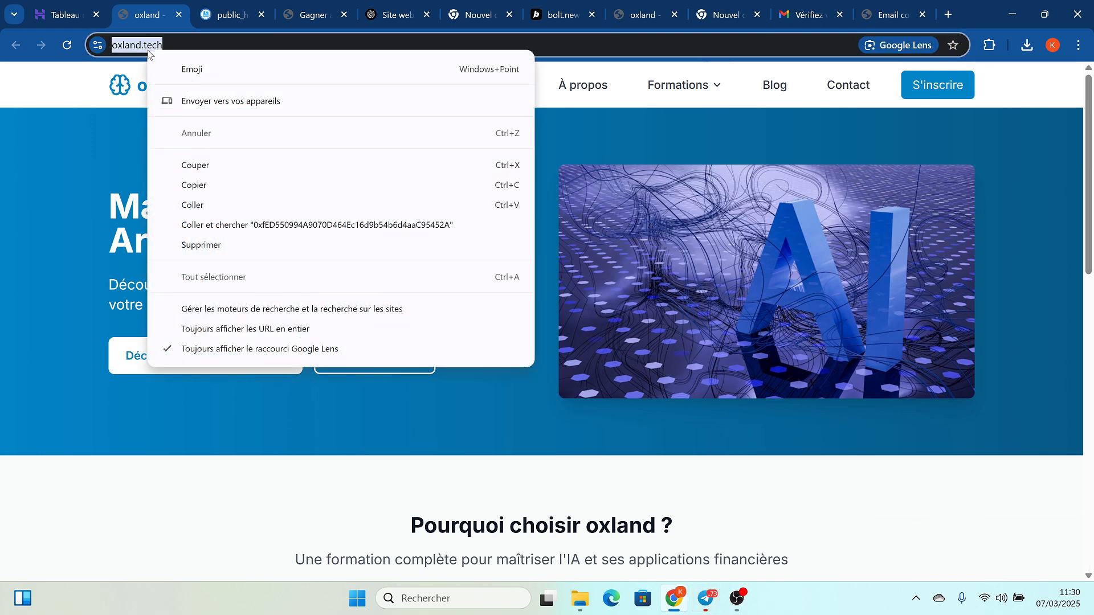
{"action": "left_click", "coordinate": [211, 186]}
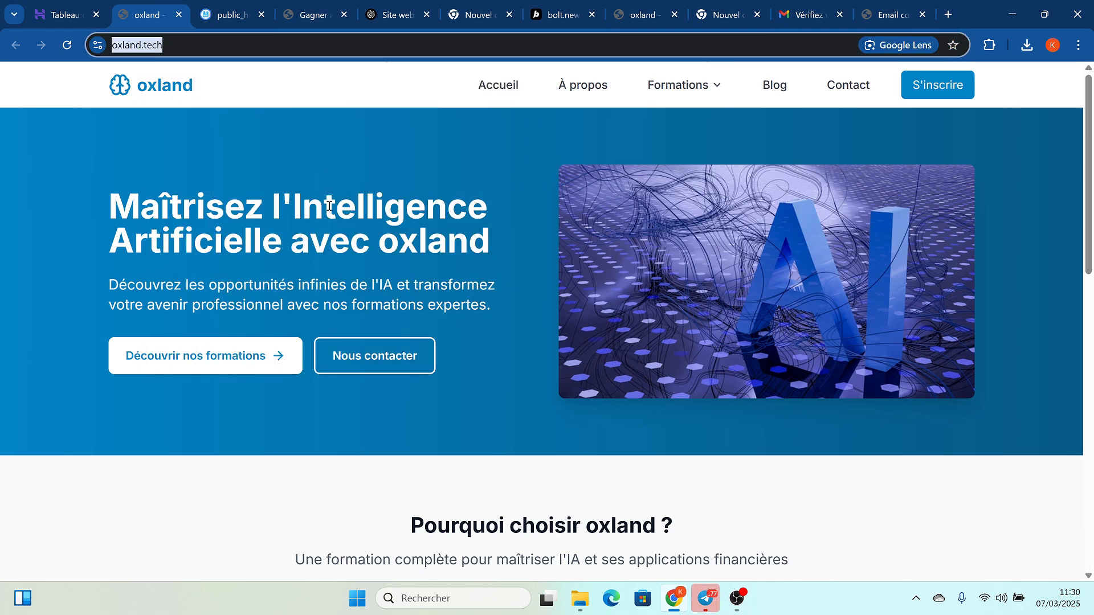
{"action": "left_click", "coordinate": [706, 599]}
{"action": "right_click", "coordinate": [577, 560]}
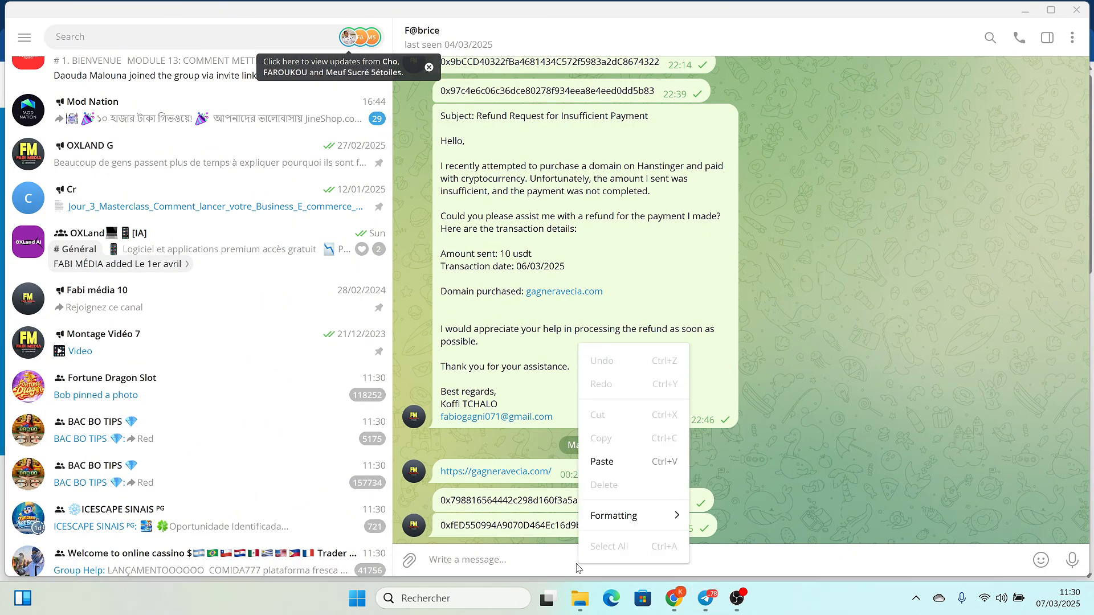
{"action": "left_click", "coordinate": [602, 461]}
{"action": "key", "text": "Return"}
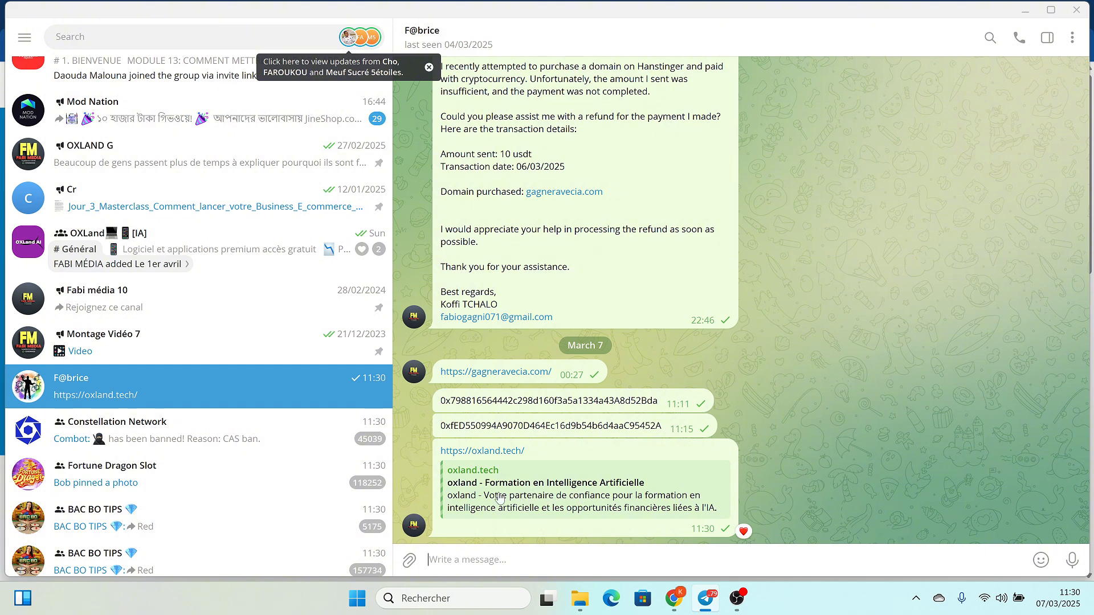
Step: Open the oxland.tech link from the sent Telegram message and look through the page it loads
{"action": "left_click", "coordinate": [497, 452]}
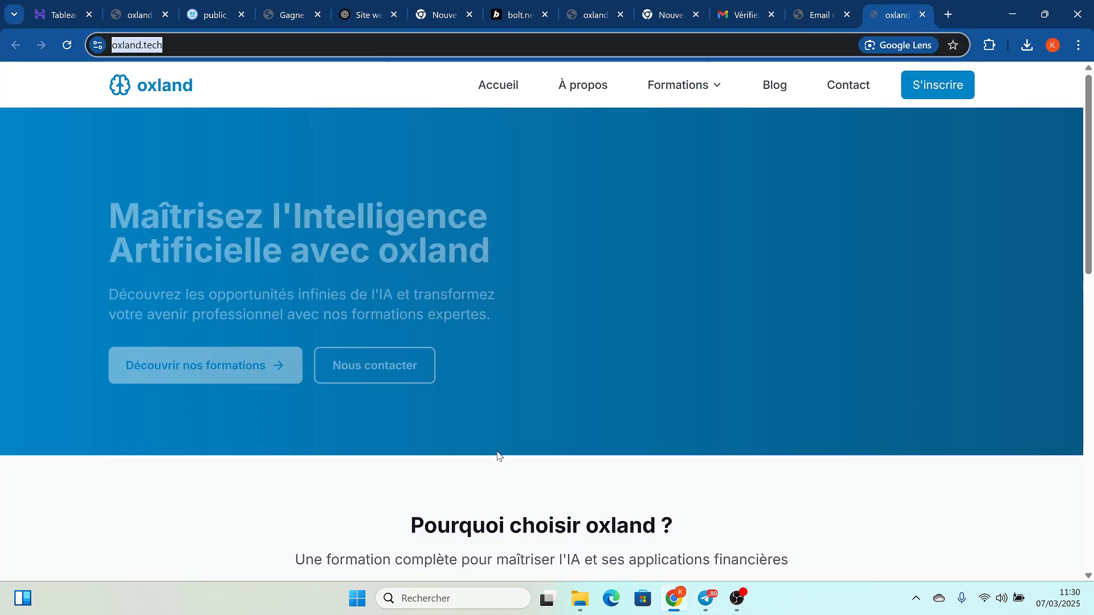
{"action": "scroll", "coordinate": [757, 351], "scroll_direction": "down", "scroll_amount": 15}
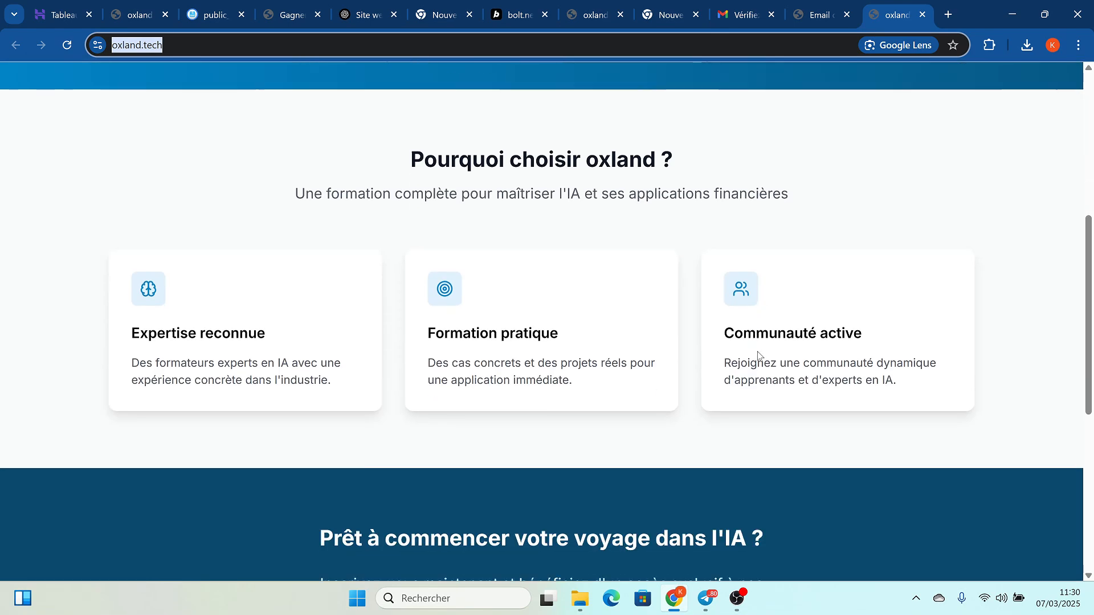
{"action": "scroll", "coordinate": [756, 350], "scroll_direction": "up", "scroll_amount": 15}
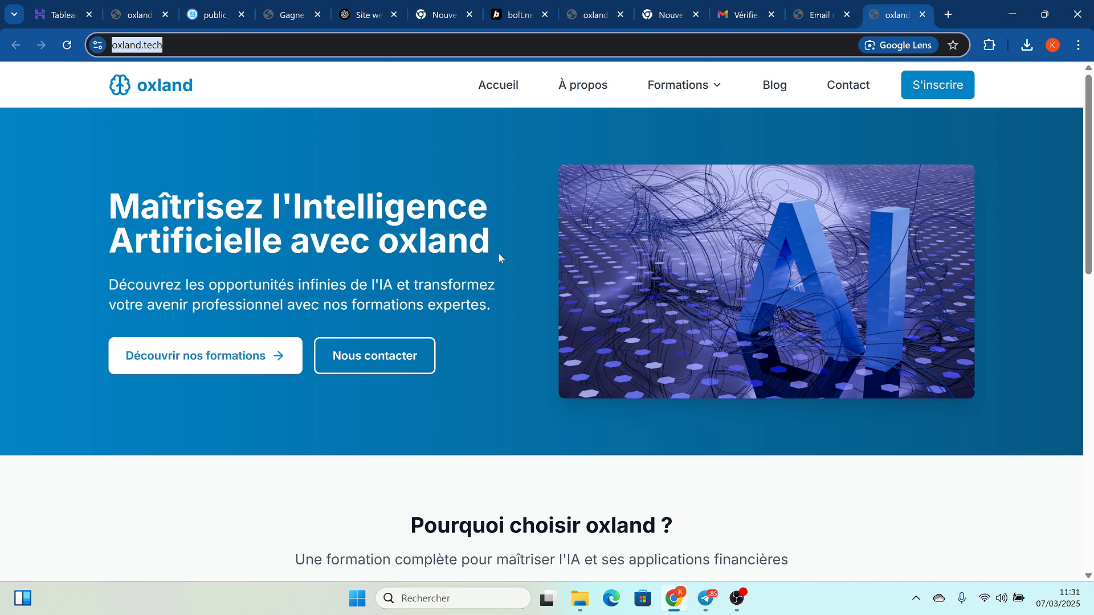
Step: Search Google for "google map" in a new browser tab and open the Google Maps result
{"action": "left_click", "coordinate": [949, 16]}
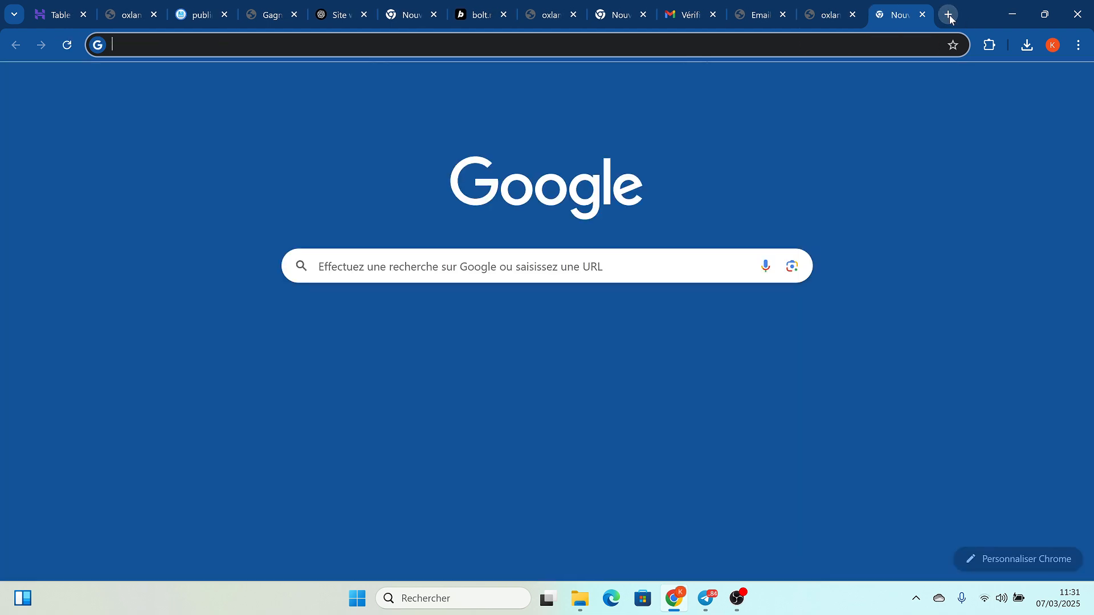
{"action": "left_click", "coordinate": [729, 45]}
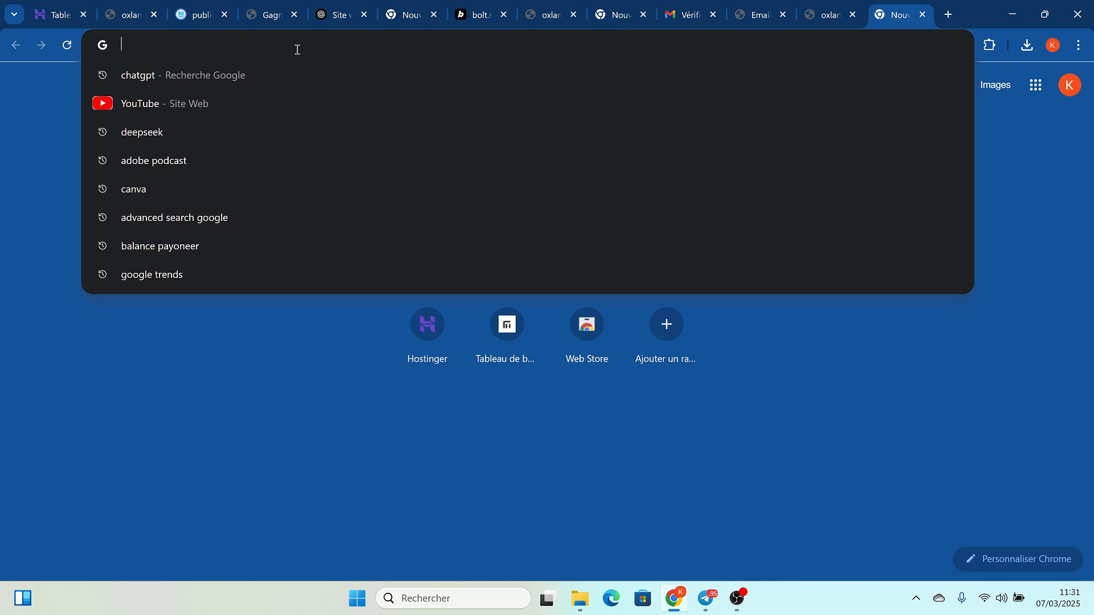
{"action": "type", "text": "google"}
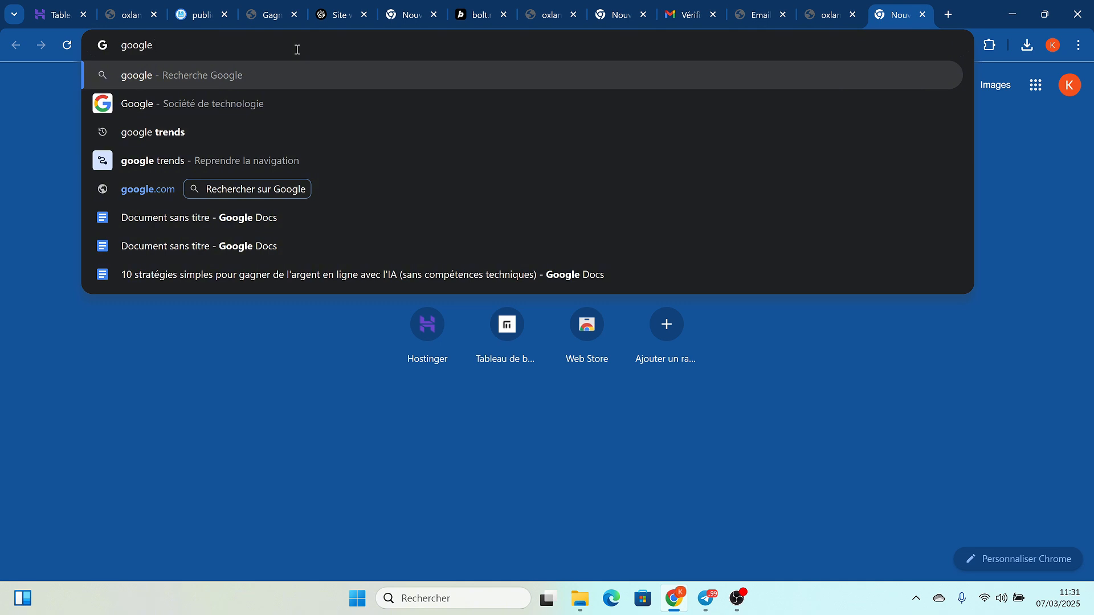
{"action": "type", "text": "maq"}
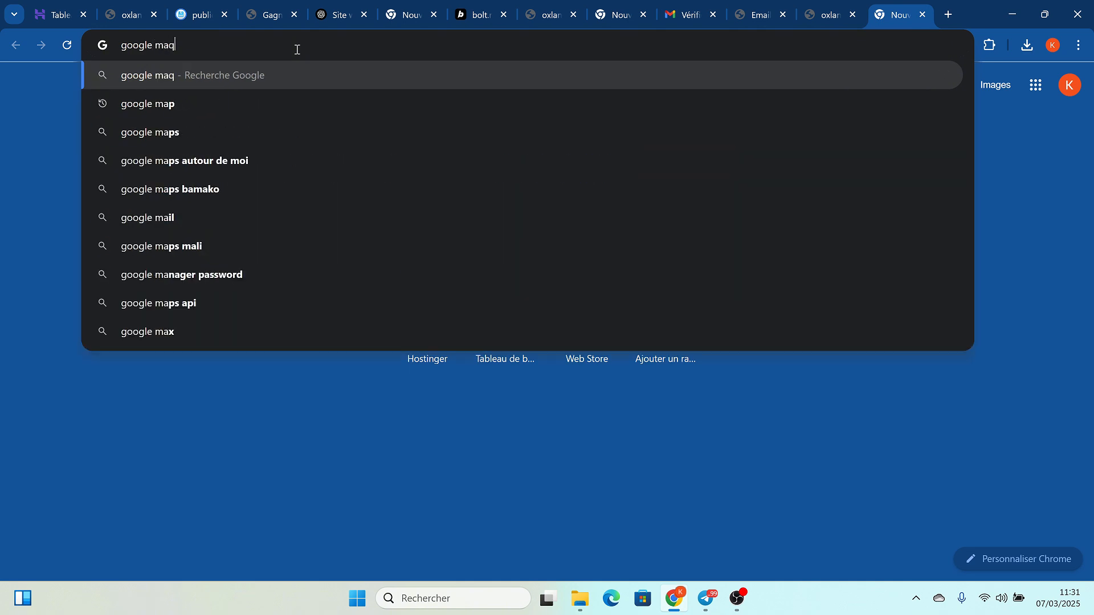
{"action": "type", "text": "p"}
{"action": "key", "text": "BackSpace"}
{"action": "key", "text": "BackSpace"}
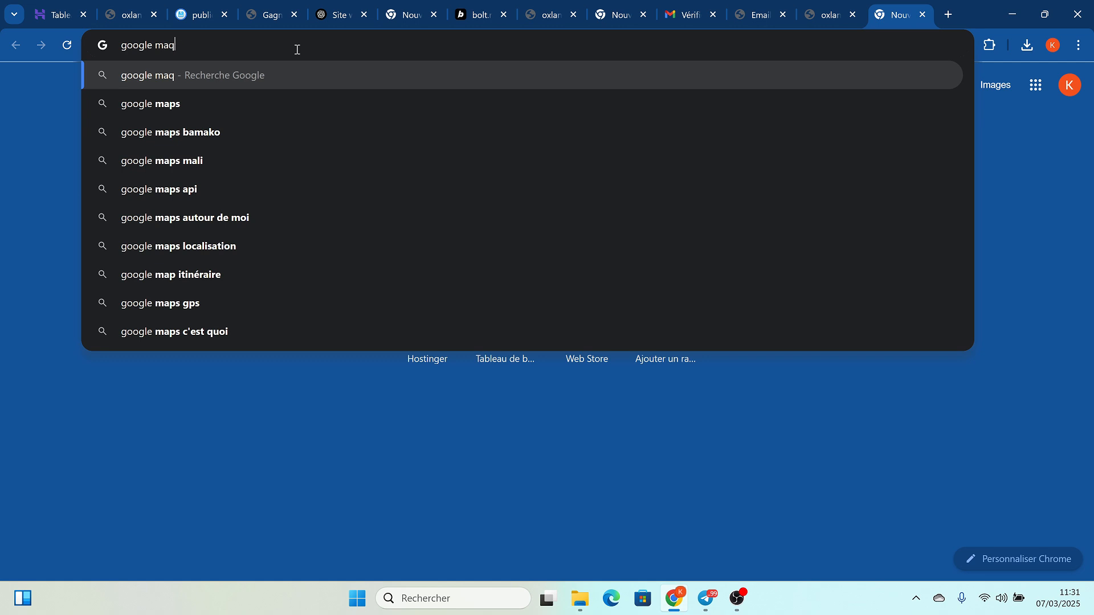
{"action": "type", "text": "p"}
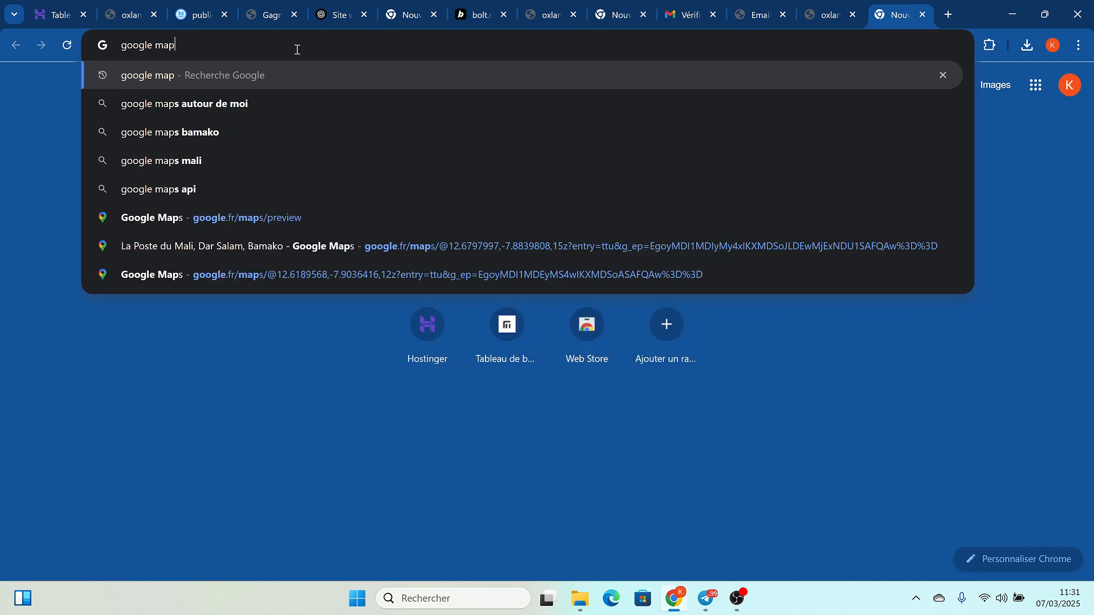
{"action": "key", "text": "Return"}
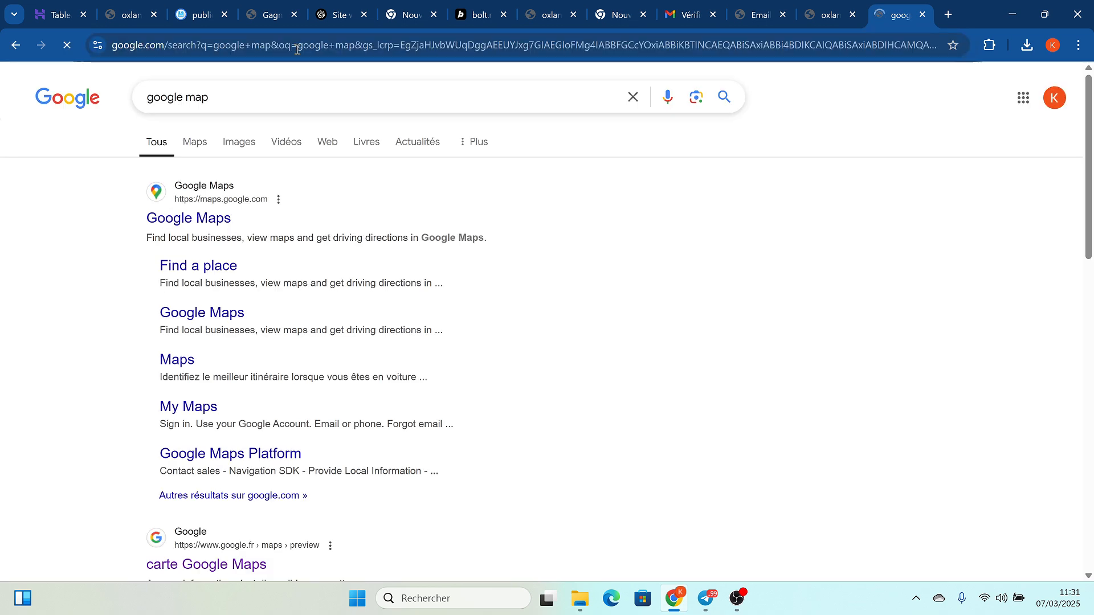
{"action": "left_click", "coordinate": [202, 221]}
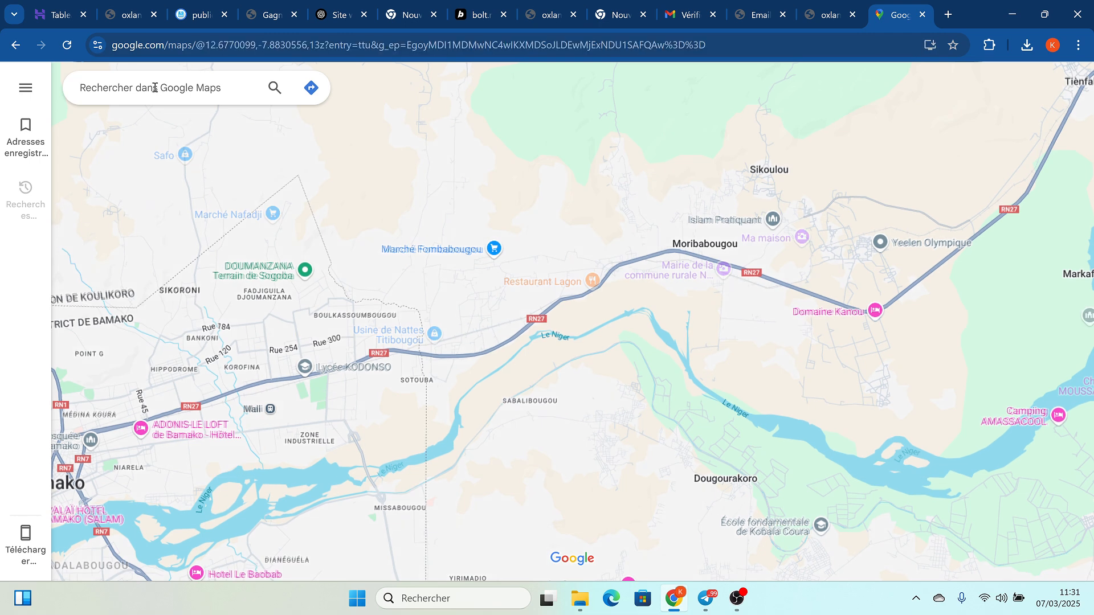
Step: Search Google Maps for "agence immobiliere abijan"
{"action": "left_click", "coordinate": [154, 89]}
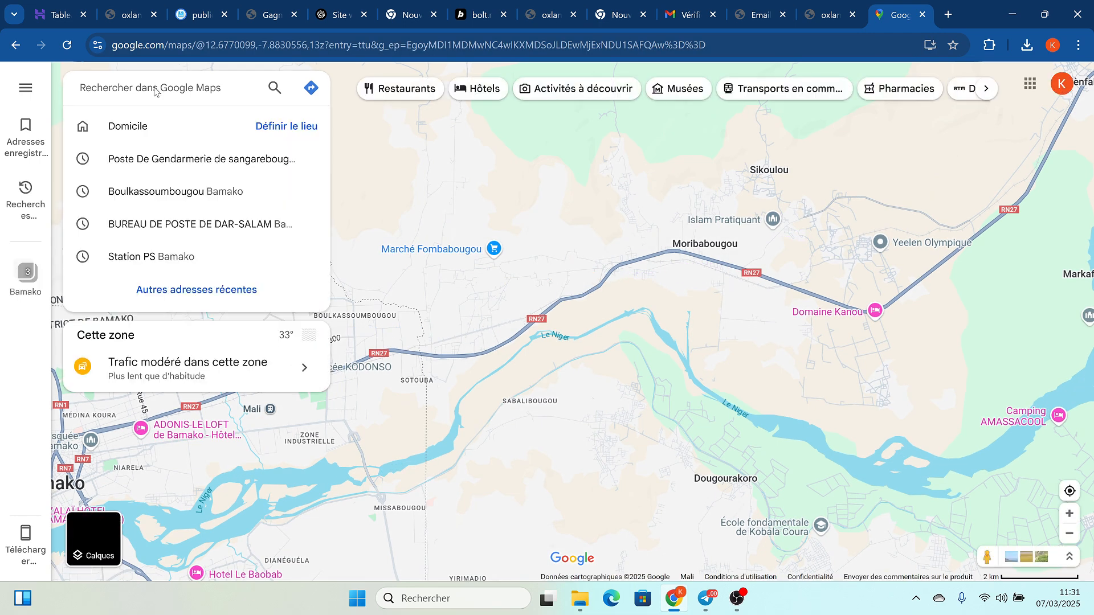
{"action": "type", "text": "agenc"}
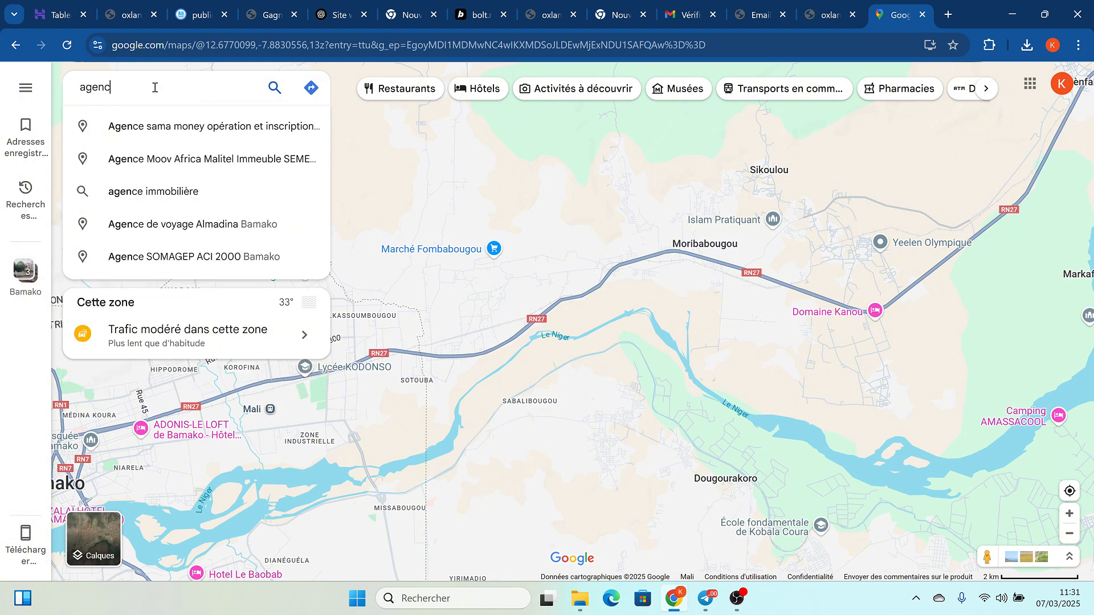
{"action": "type", "text": "e immo"}
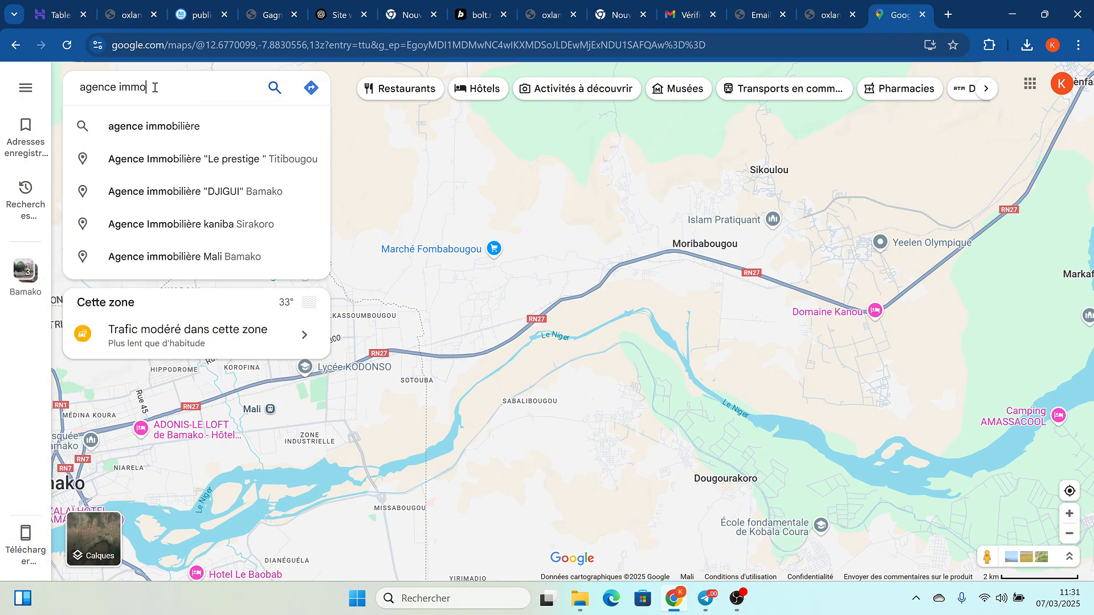
{"action": "type", "text": "biliere abi"}
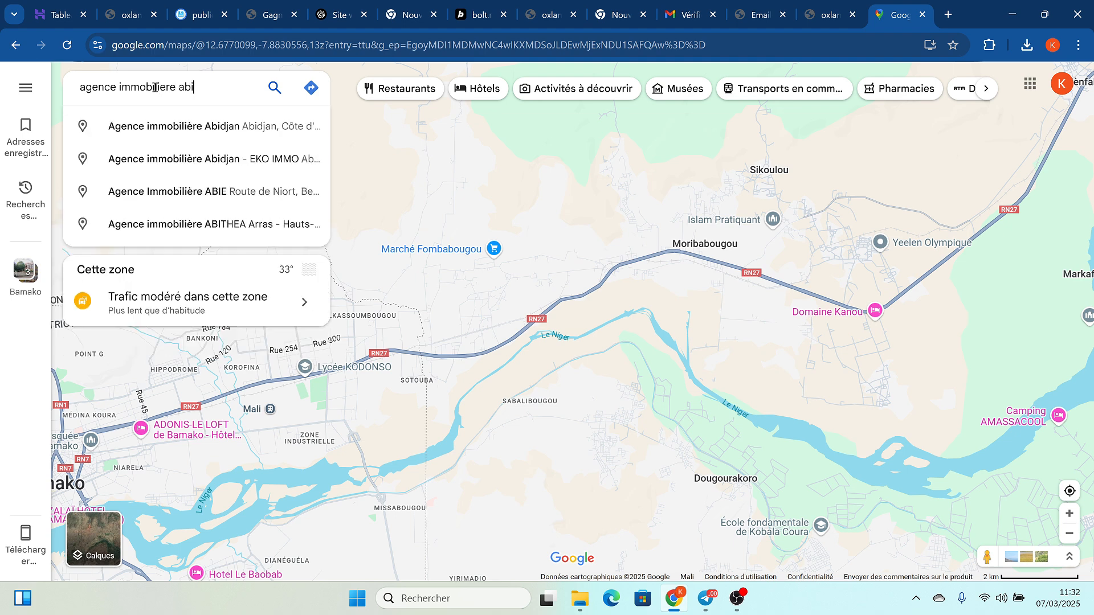
{"action": "type", "text": "jan"}
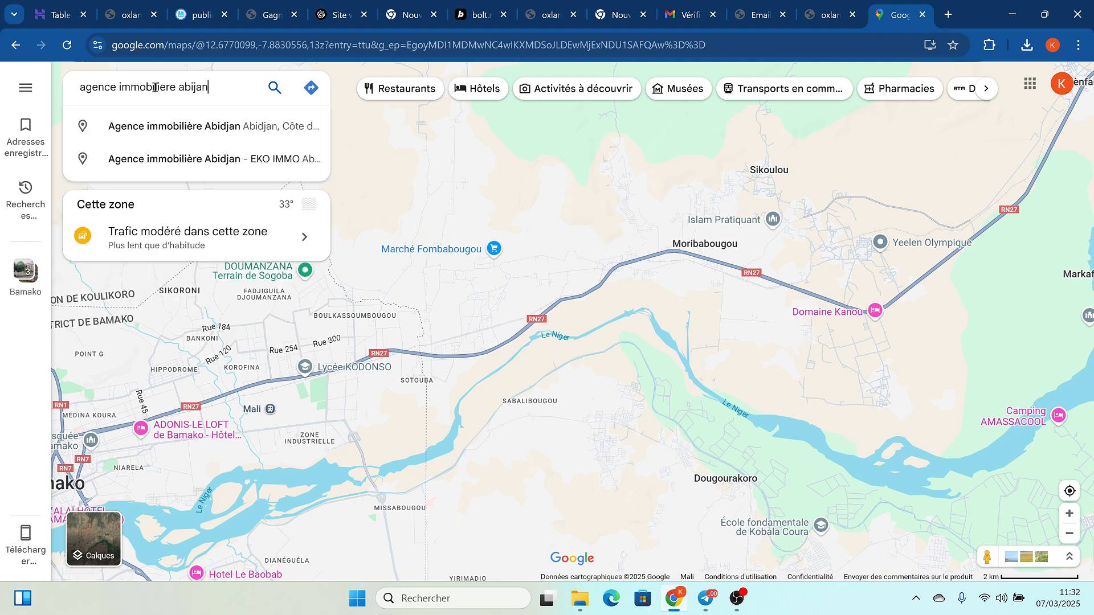
{"action": "key", "text": "Return"}
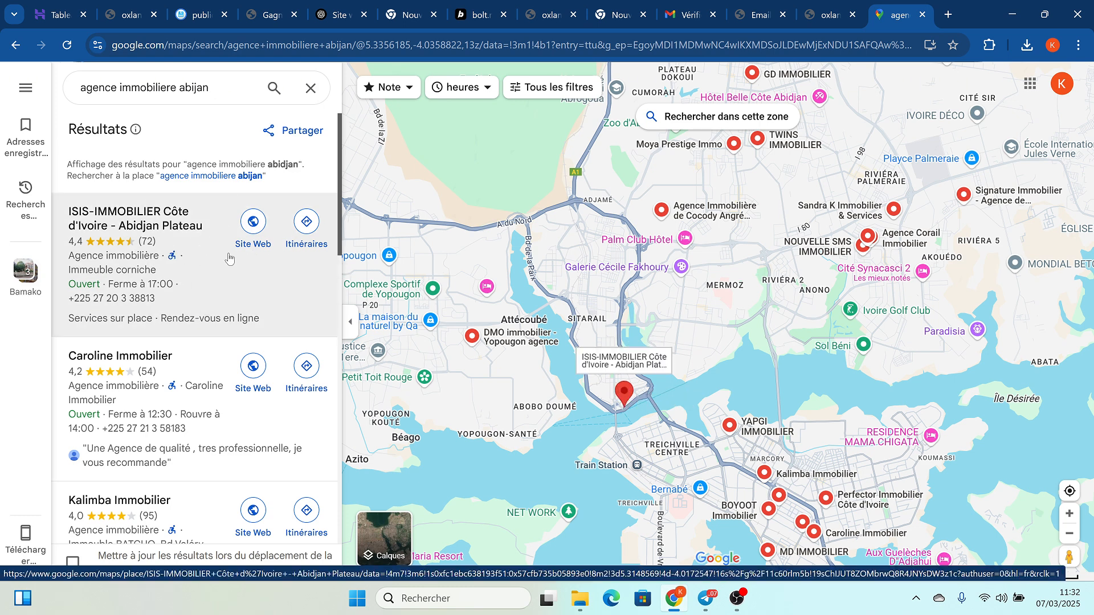
Step: Open the ISIS-IMMOBILIER website from its Google Maps result and look through the whole homepage
{"action": "left_click", "coordinate": [254, 225]}
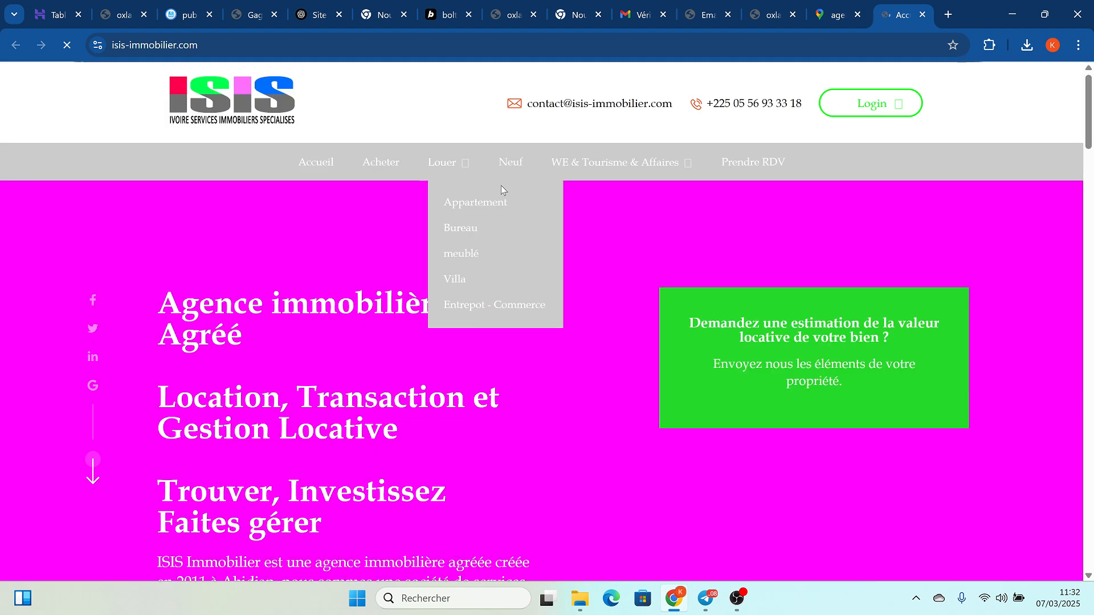
{"action": "scroll", "coordinate": [562, 282], "scroll_direction": "down", "scroll_amount": 9}
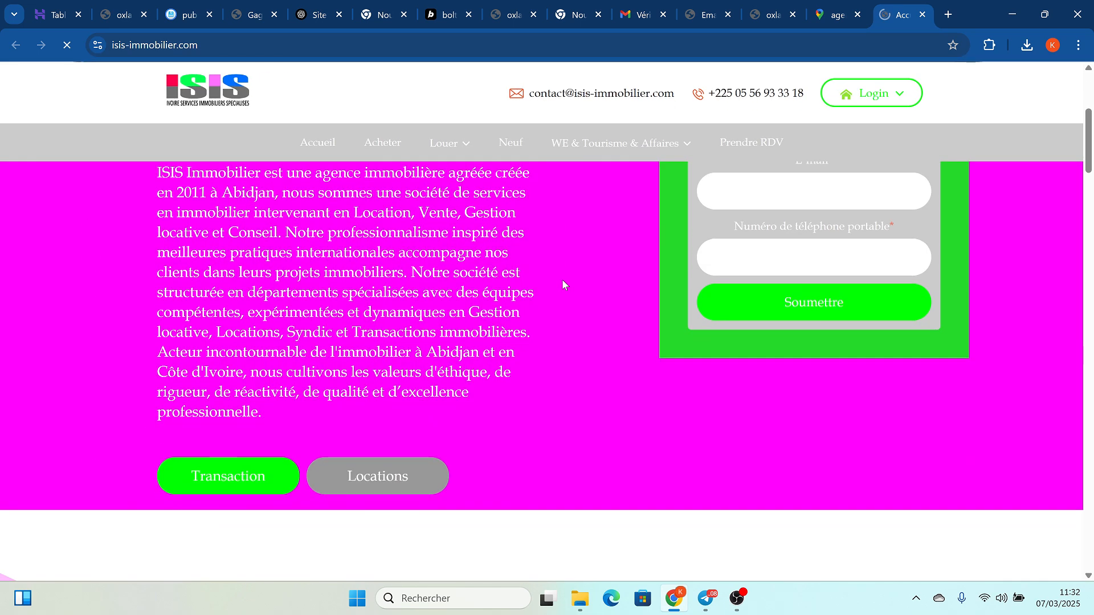
{"action": "scroll", "coordinate": [562, 283], "scroll_direction": "down", "scroll_amount": 10}
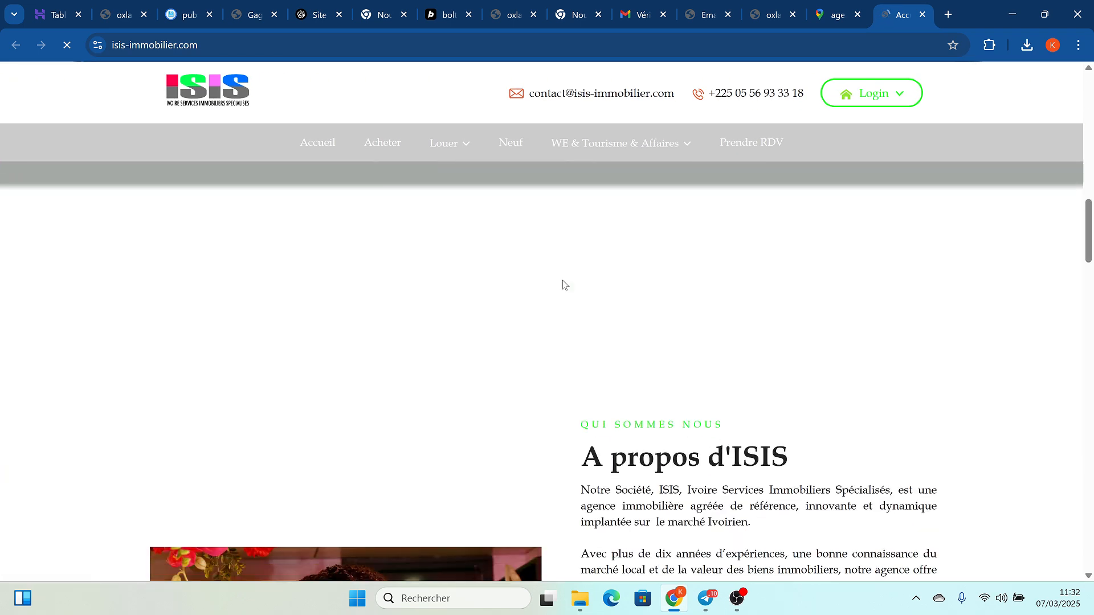
{"action": "scroll", "coordinate": [563, 284], "scroll_direction": "down", "scroll_amount": 15}
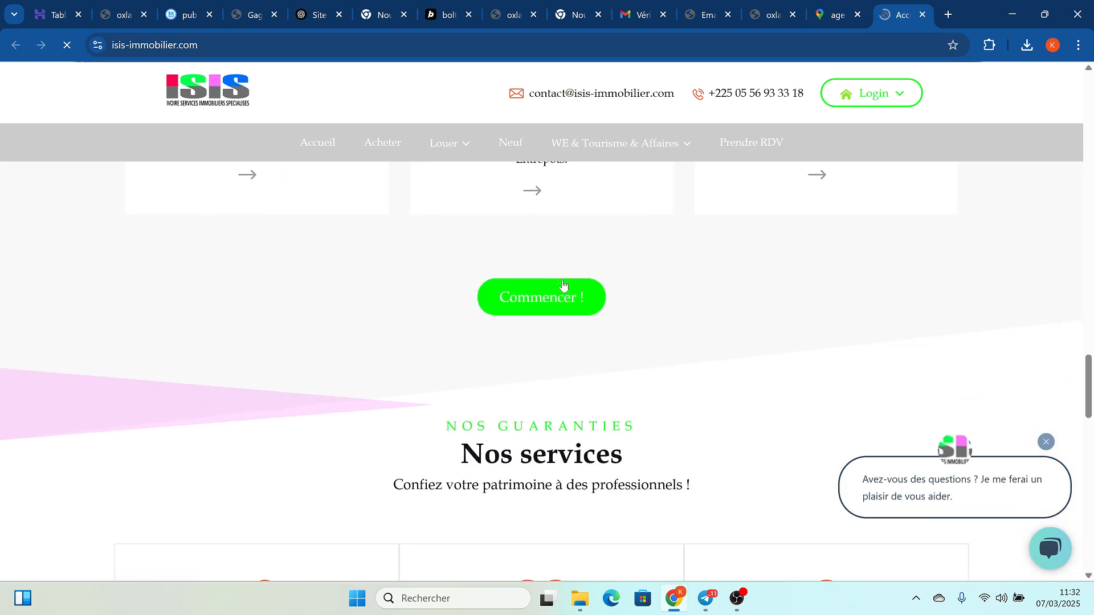
{"action": "scroll", "coordinate": [562, 283], "scroll_direction": "down", "scroll_amount": 20}
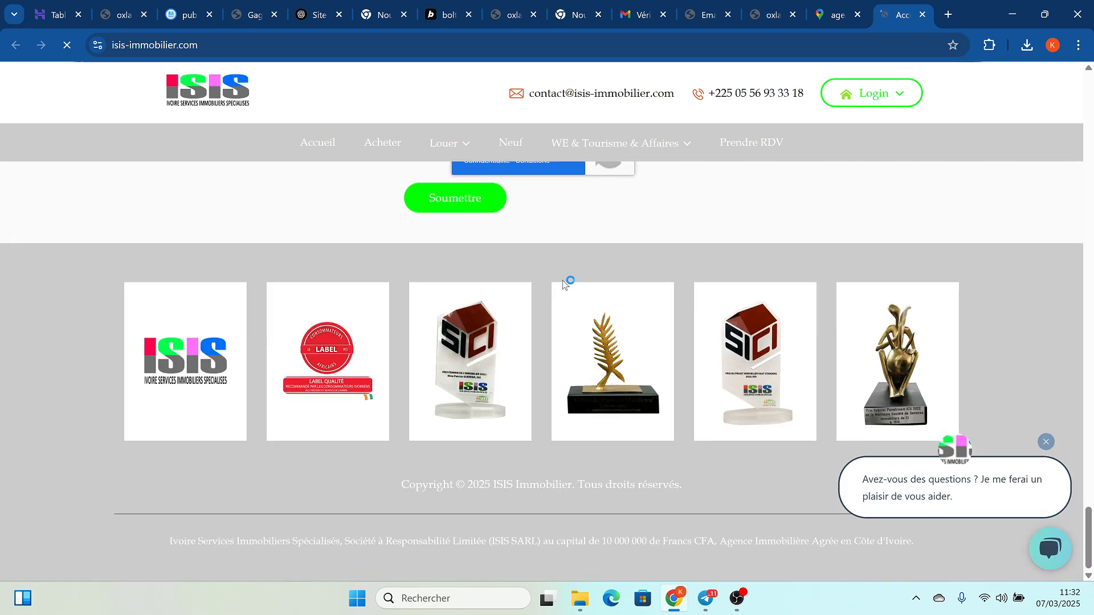
{"action": "scroll", "coordinate": [563, 284], "scroll_direction": "up", "scroll_amount": 20}
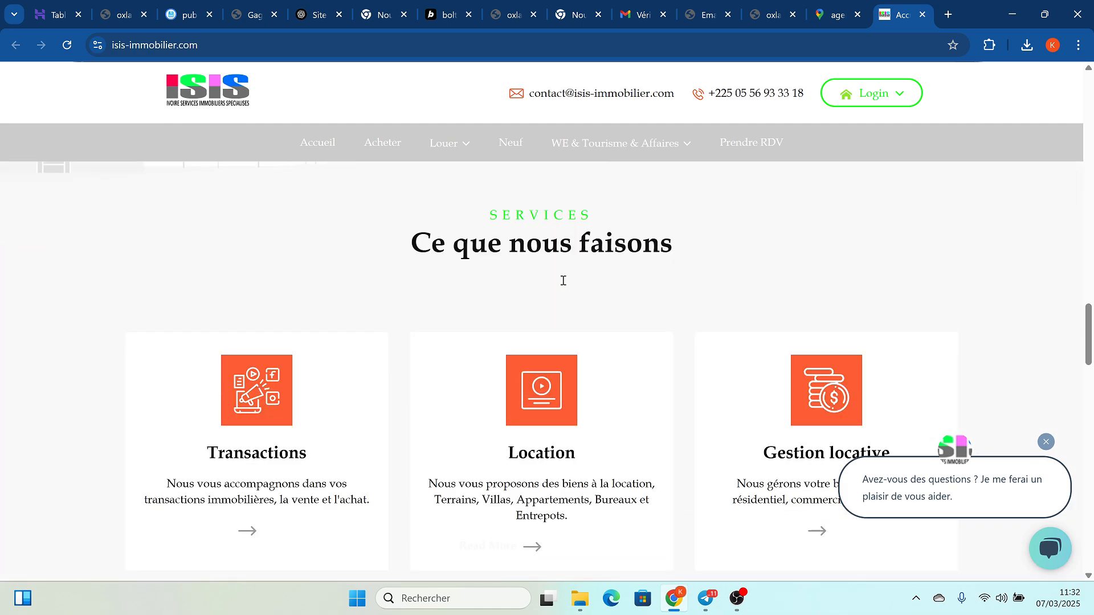
{"action": "scroll", "coordinate": [563, 283], "scroll_direction": "up", "scroll_amount": 10}
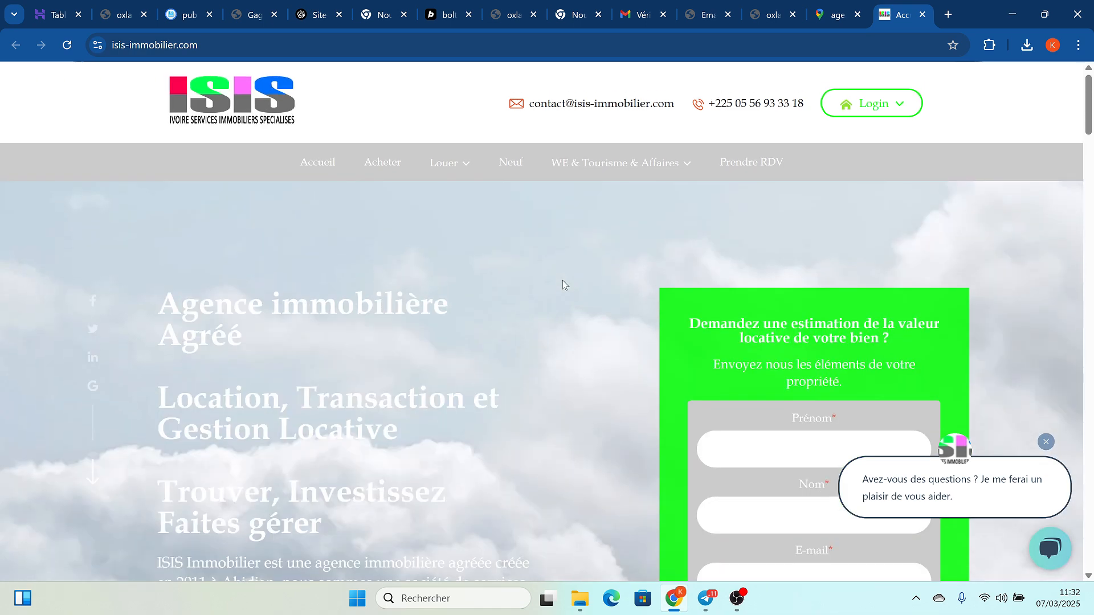
Step: Copy the web address of the ISIS Immobilier site
{"action": "left_click", "coordinate": [221, 45]}
{"action": "key", "text": "ctrl+c"}
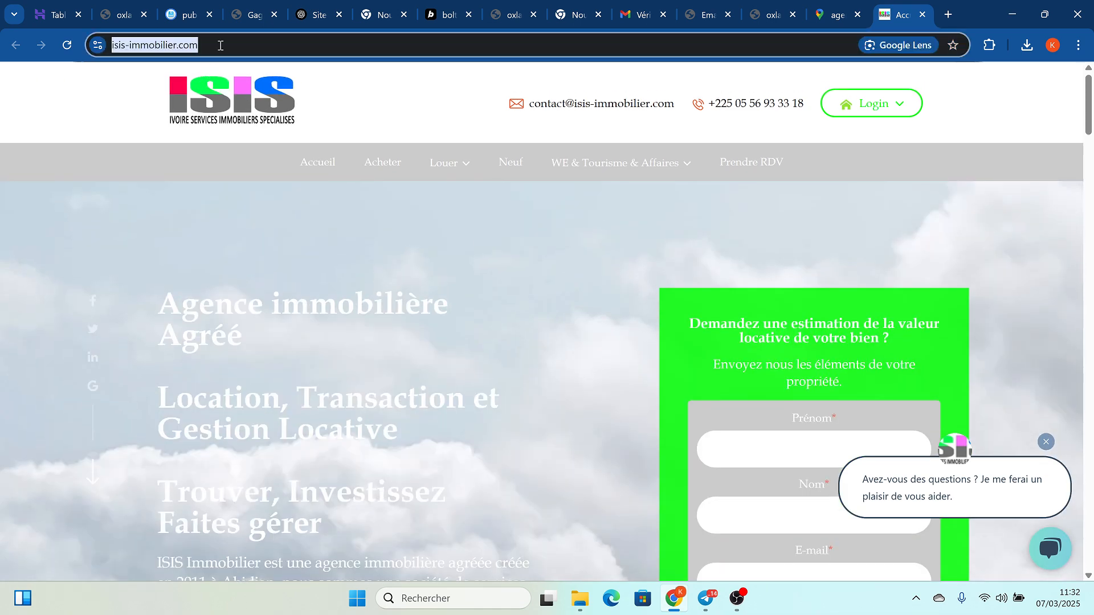
{"action": "right_click", "coordinate": [223, 49]}
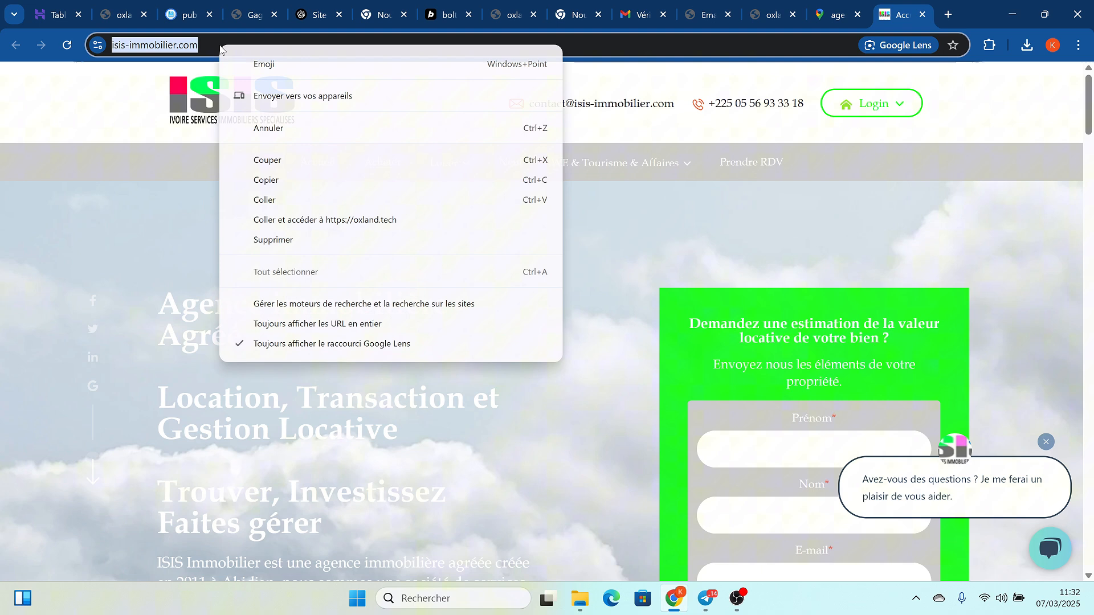
{"action": "left_click", "coordinate": [287, 180]}
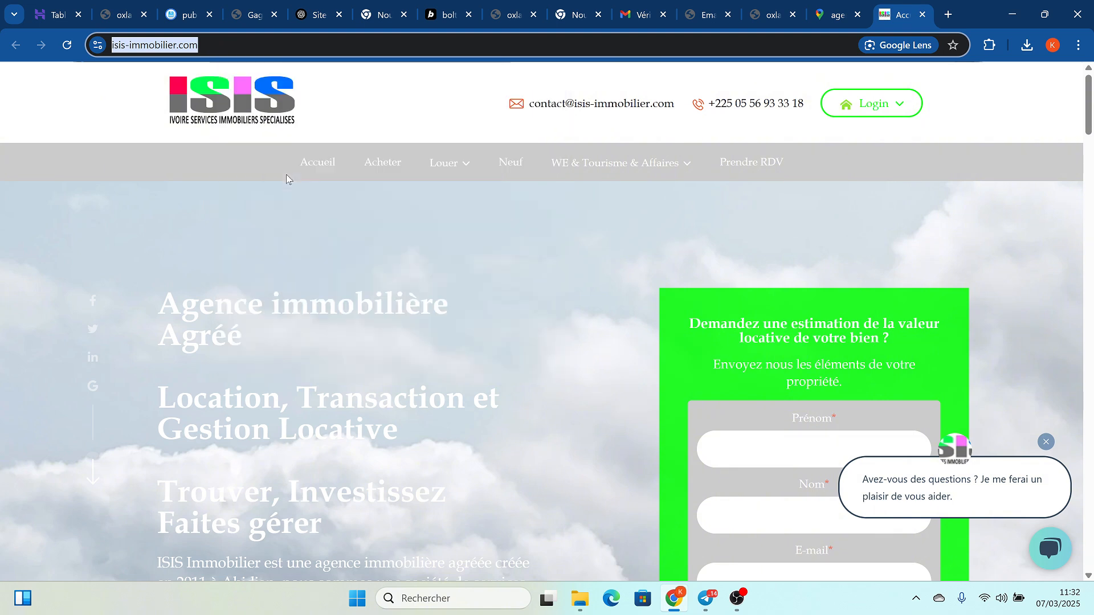
Step: Open perplexity.ai in a new browser tab
{"action": "left_click", "coordinate": [949, 15]}
{"action": "left_click", "coordinate": [714, 42]}
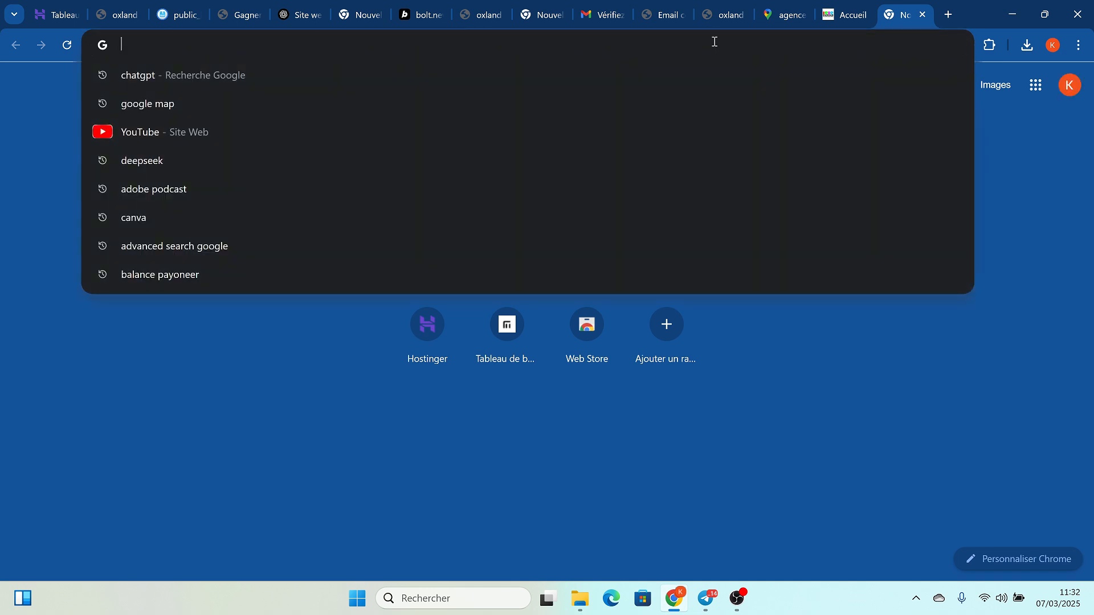
{"action": "type", "text": "per"}
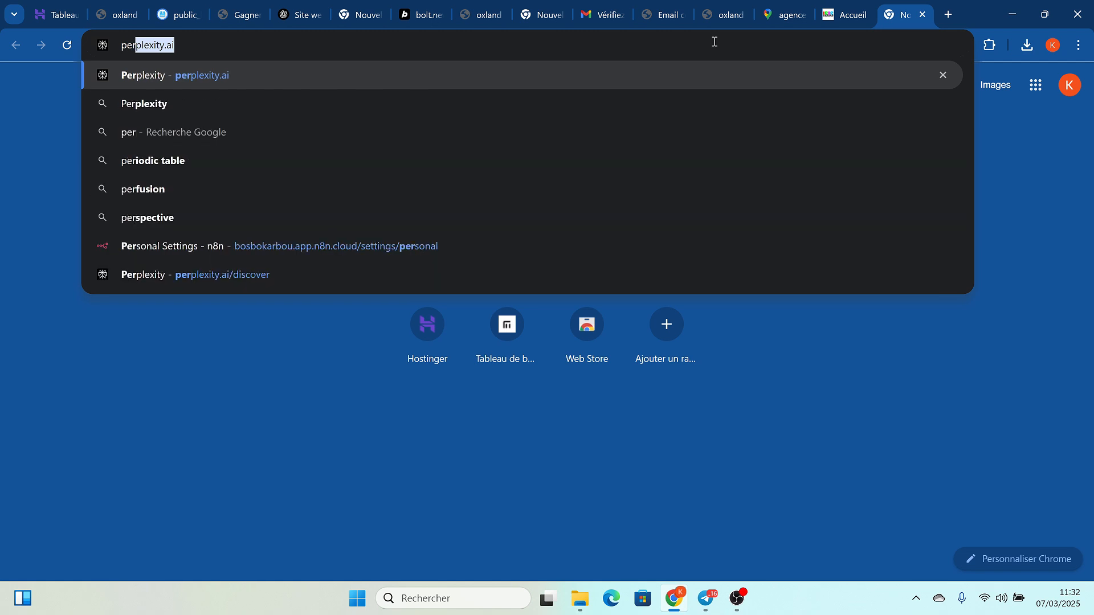
{"action": "key", "text": "Return"}
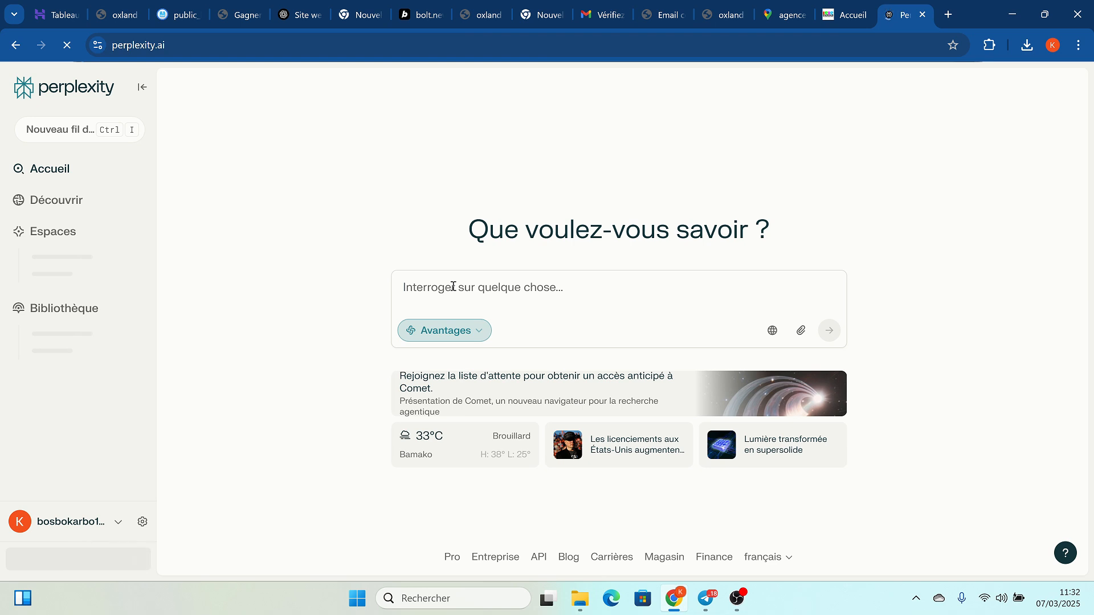
{"action": "type", "text": "par"}
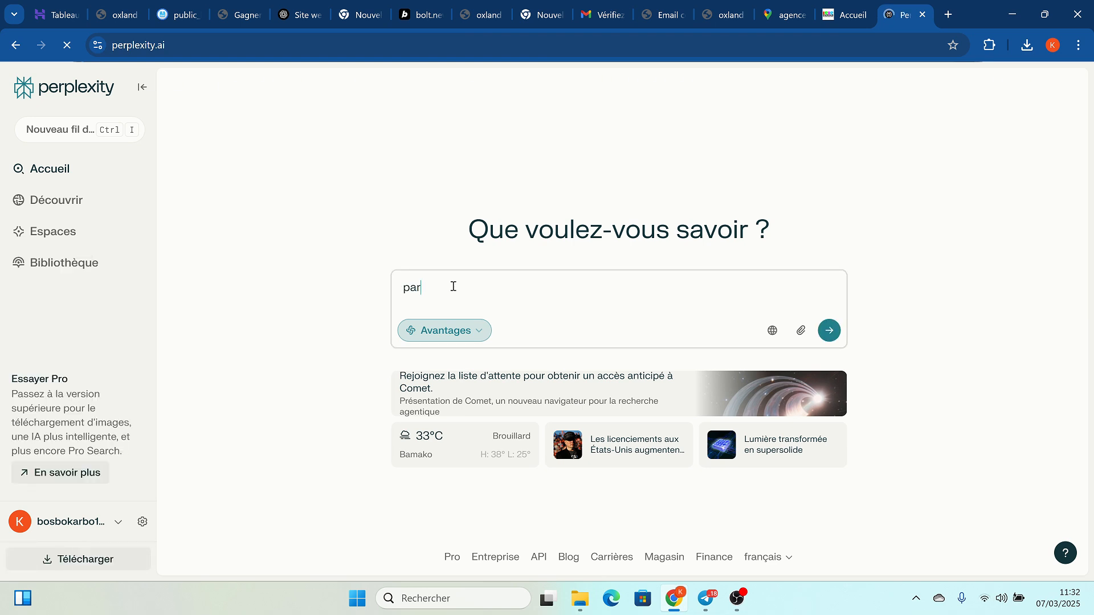
{"action": "type", "text": "cpour"}
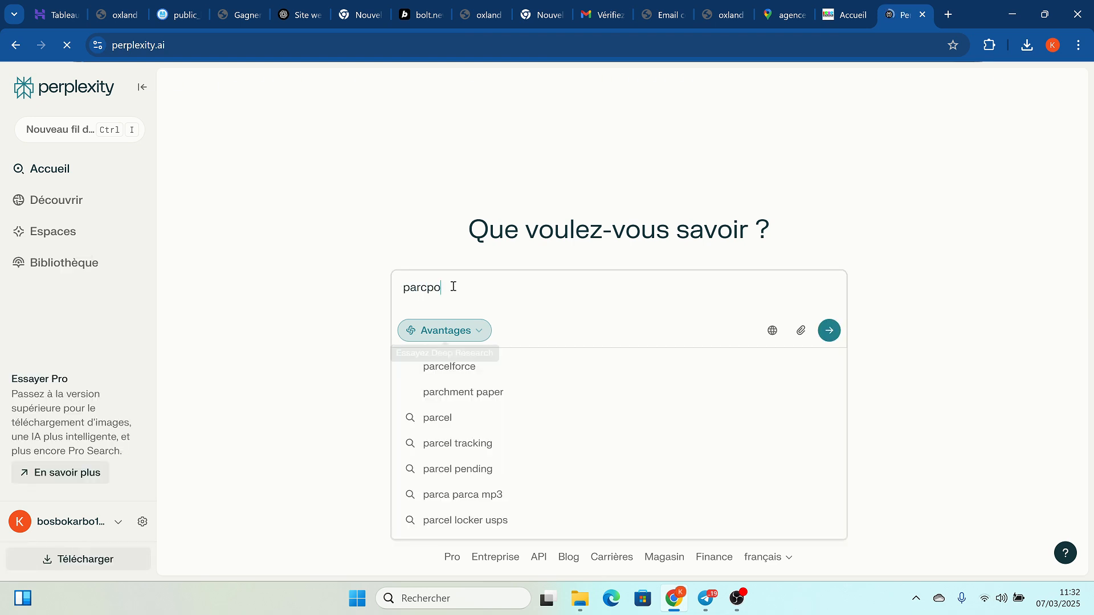
{"action": "key", "text": "BackSpace"}
{"action": "key", "text": "BackSpace"}
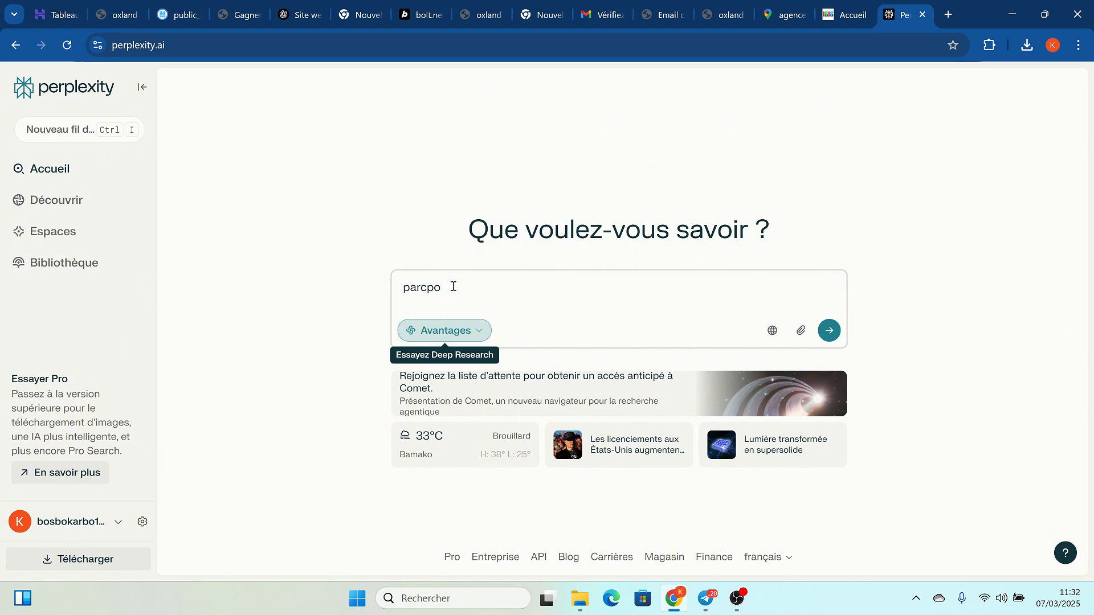
{"action": "type", "text": "our"}
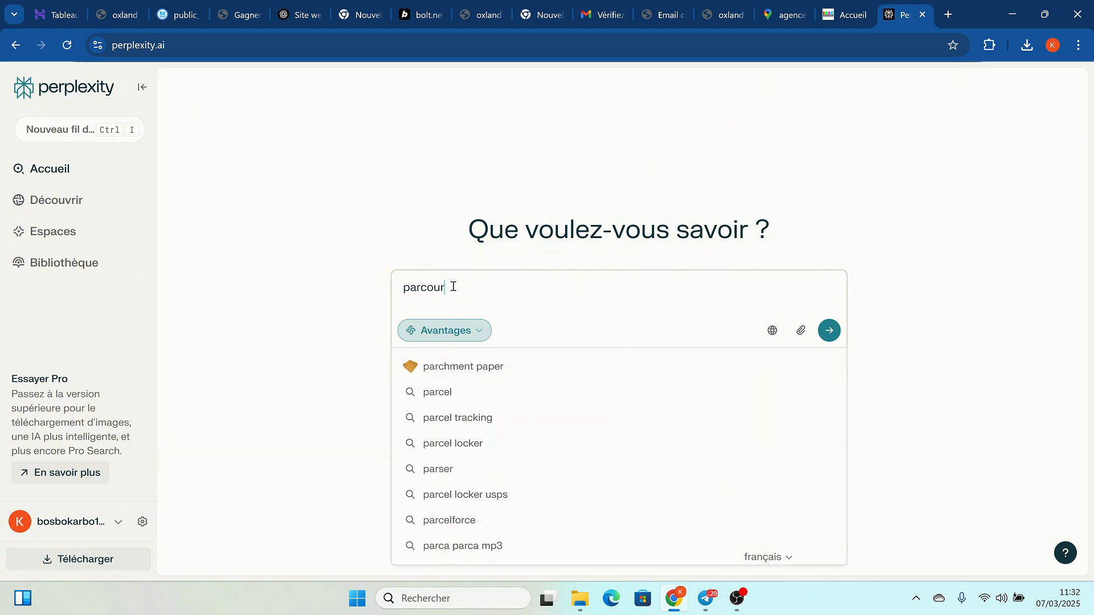
{"action": "type", "text": " d"}
{"action": "type", "text": "e s"}
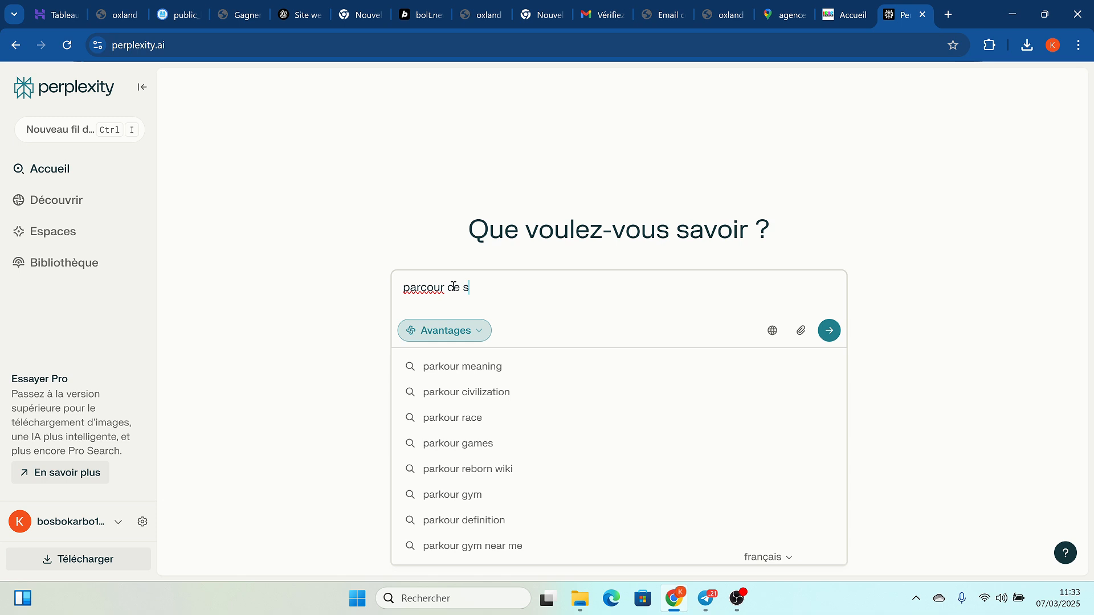
{"action": "type", "text": "it"}
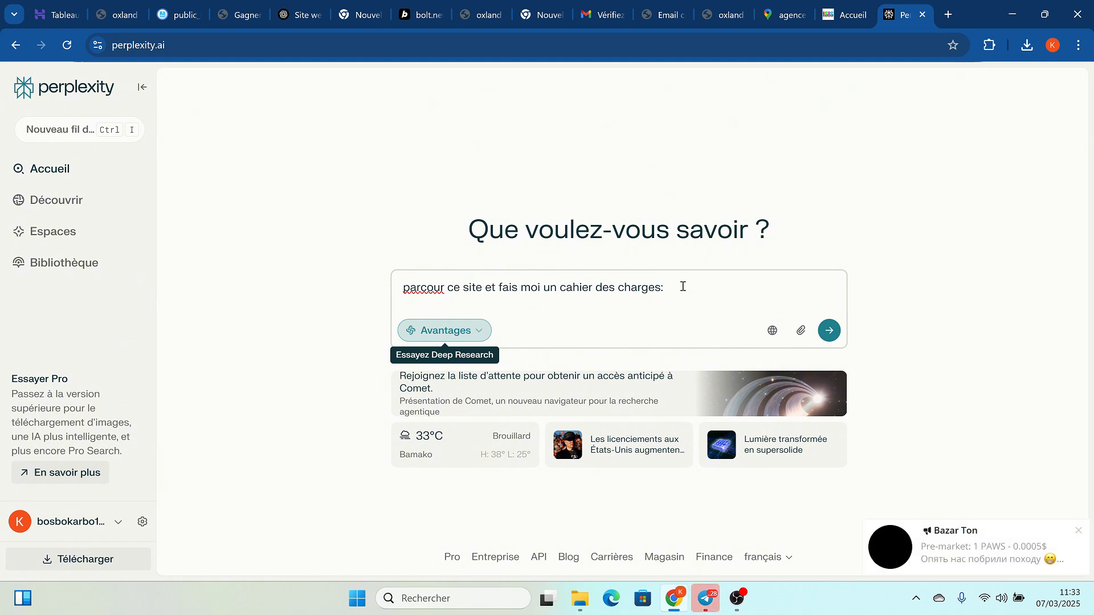
{"action": "key", "text": "ctrl+v"}
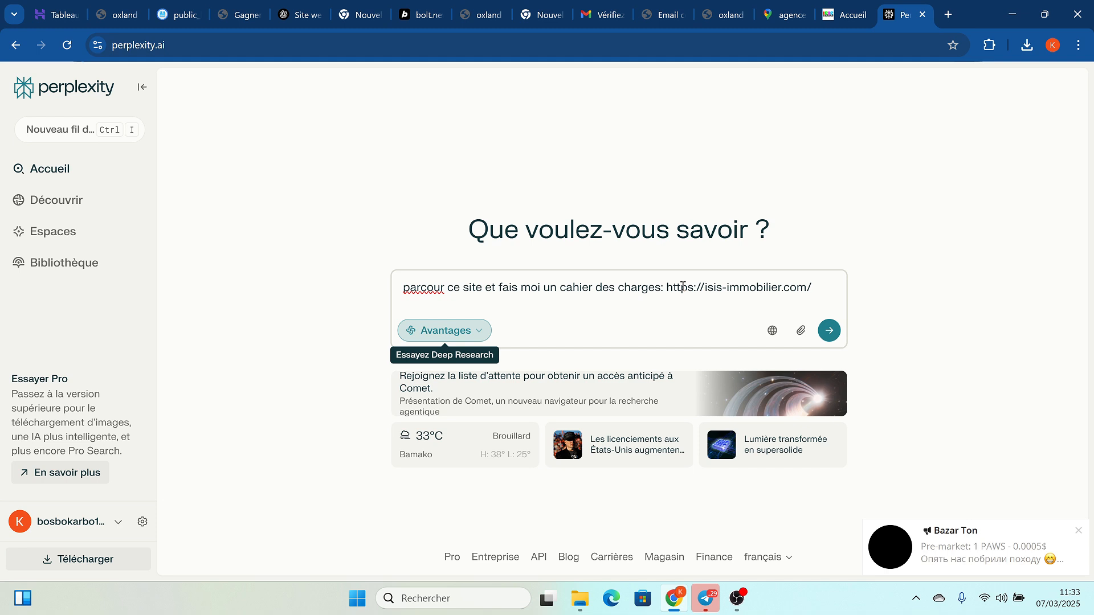
{"action": "key", "text": "Return"}
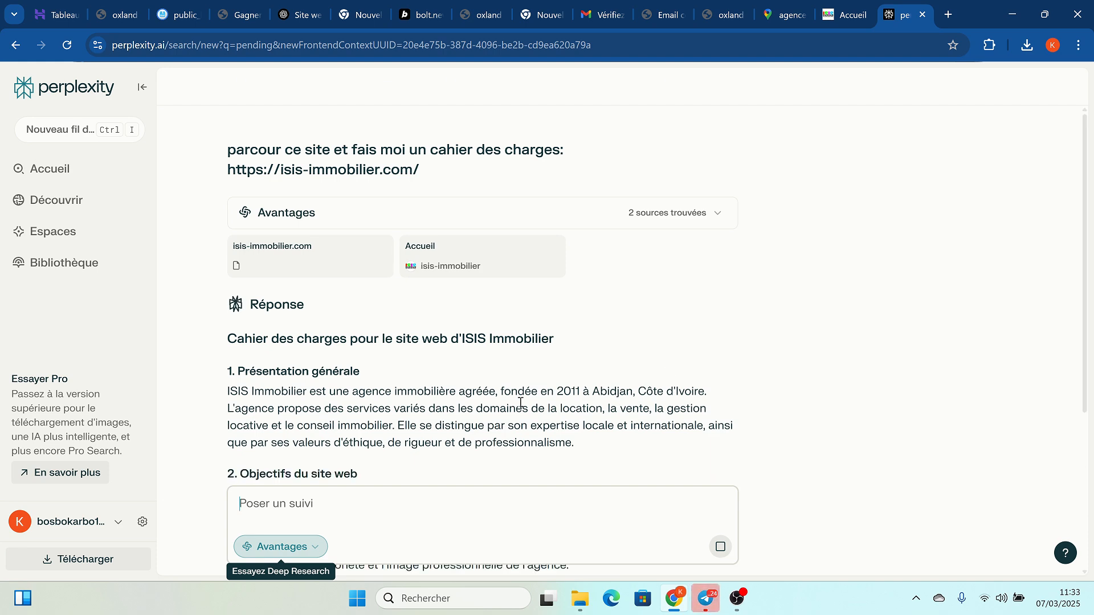
Step: Read through to the end of Perplexity's cahier des charges for ISIS Immobilier and copy the whole answer
{"action": "scroll", "coordinate": [520, 403], "scroll_direction": "down", "scroll_amount": 8}
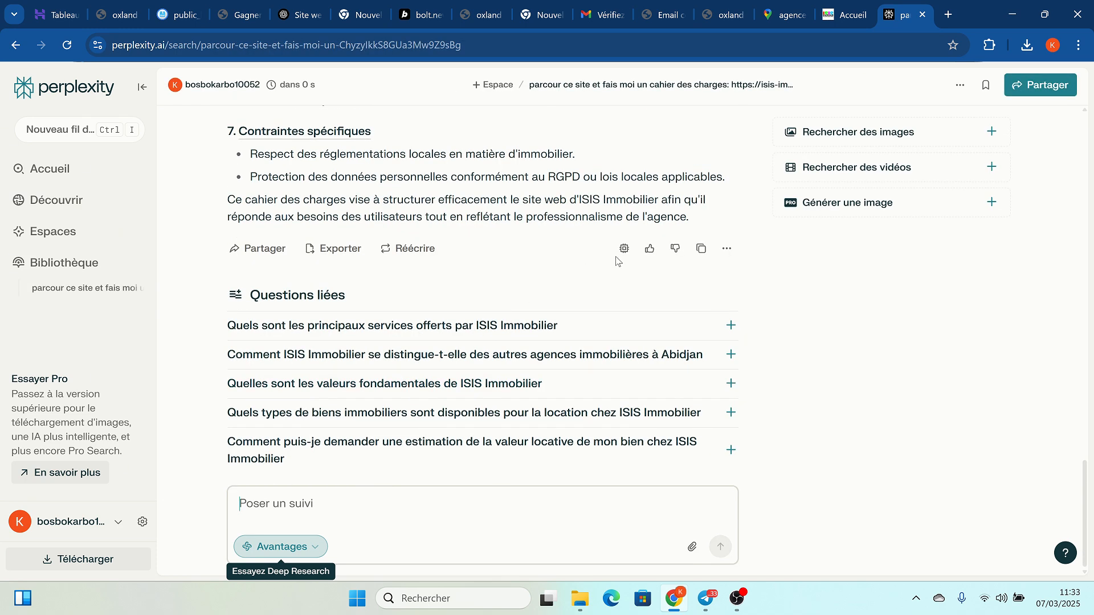
{"action": "scroll", "coordinate": [616, 257], "scroll_direction": "up", "scroll_amount": 1}
{"action": "left_click", "coordinate": [701, 278]}
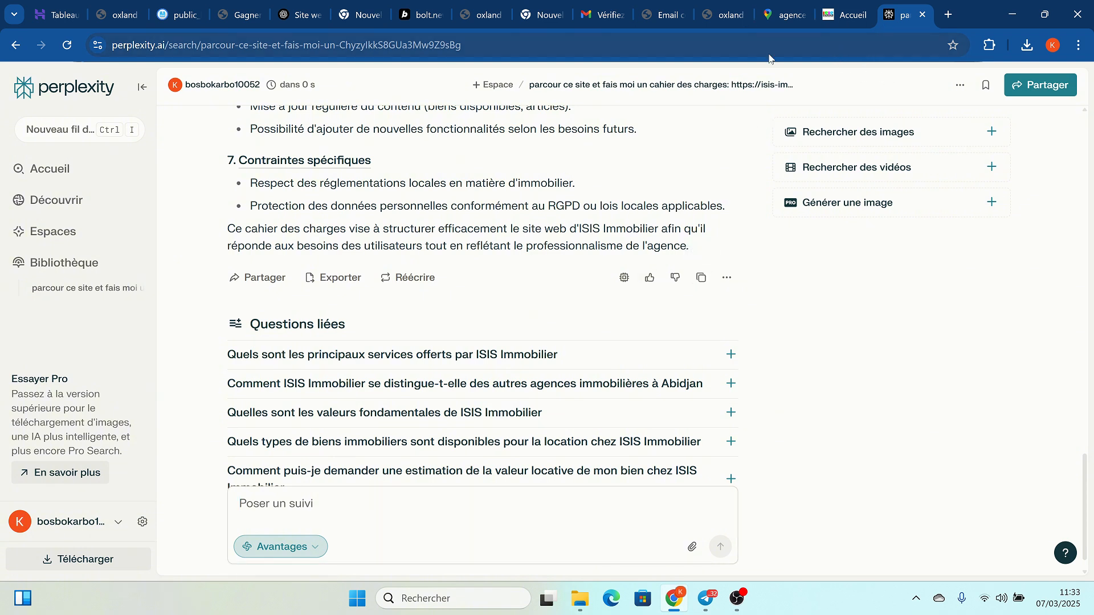
Step: Switch to Bolt and leave the Oxland project for the blank start page at bolt.new
{"action": "left_click", "coordinate": [422, 15]}
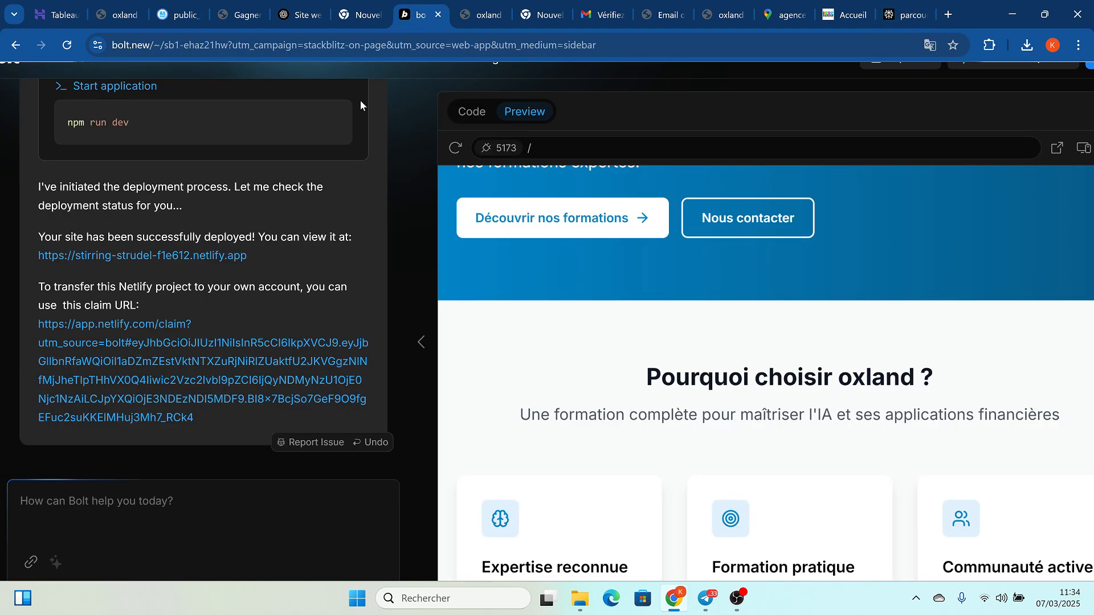
{"action": "scroll", "coordinate": [67, 154], "scroll_direction": "up", "scroll_amount": 15}
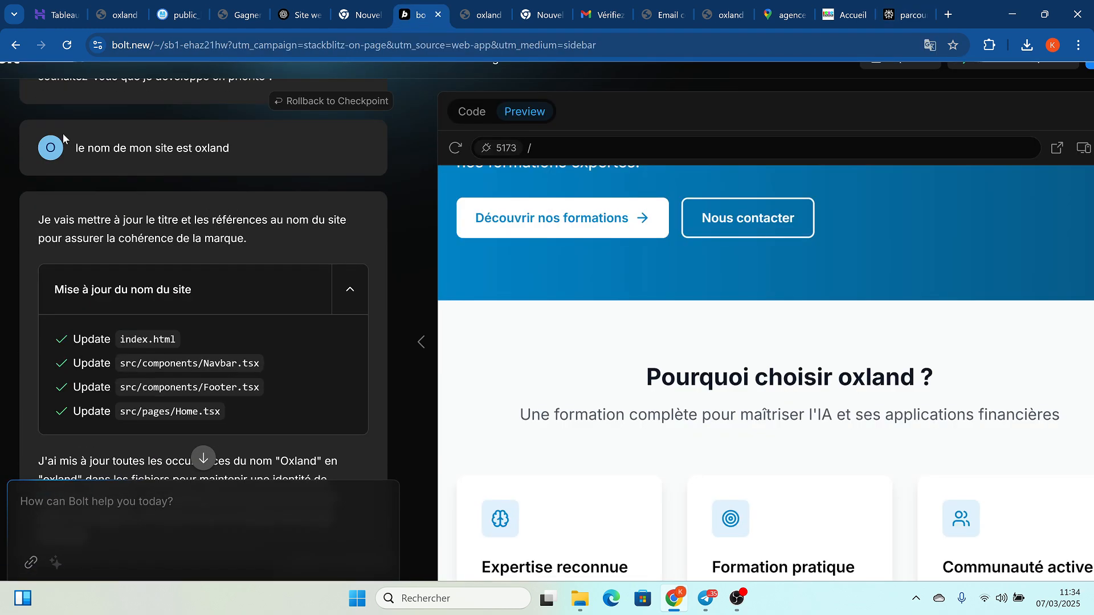
{"action": "scroll", "coordinate": [62, 134], "scroll_direction": "up", "scroll_amount": 5}
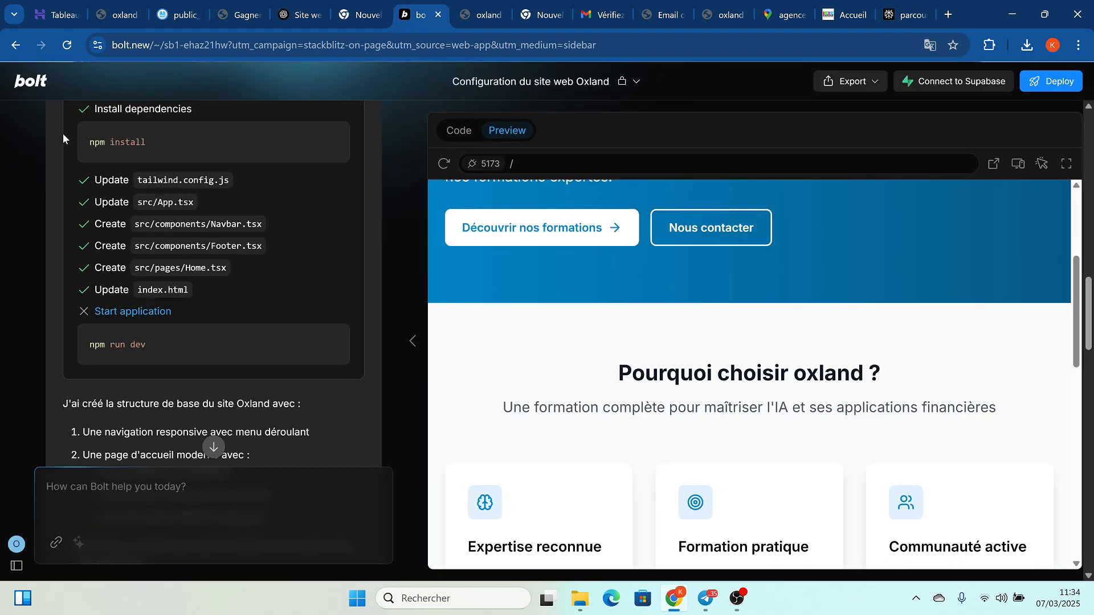
{"action": "mouse_move", "coordinate": [36, 61]}
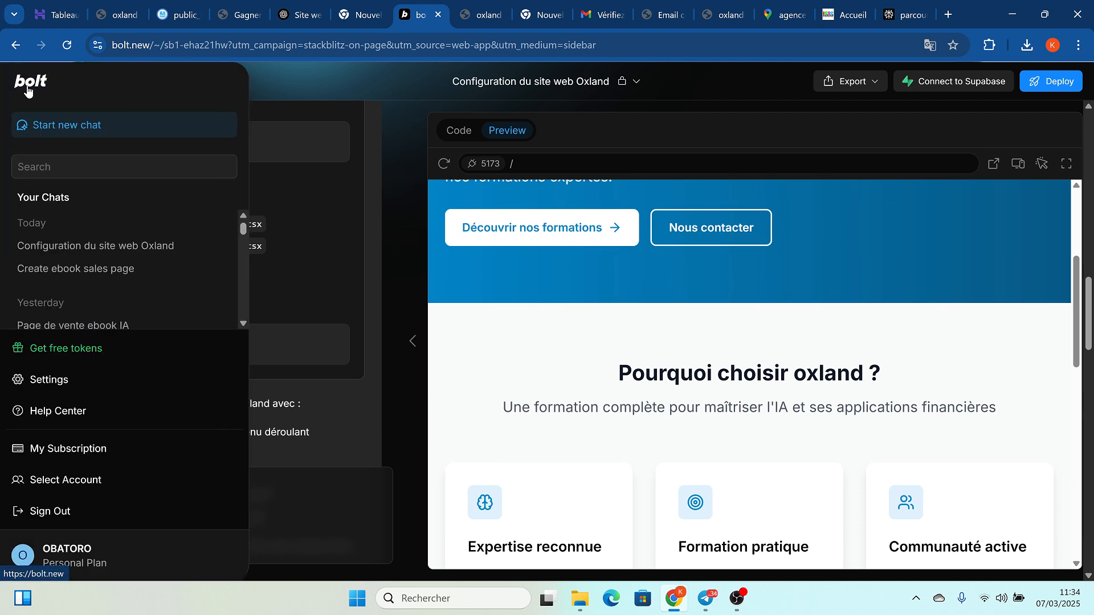
{"action": "left_click", "coordinate": [28, 89]}
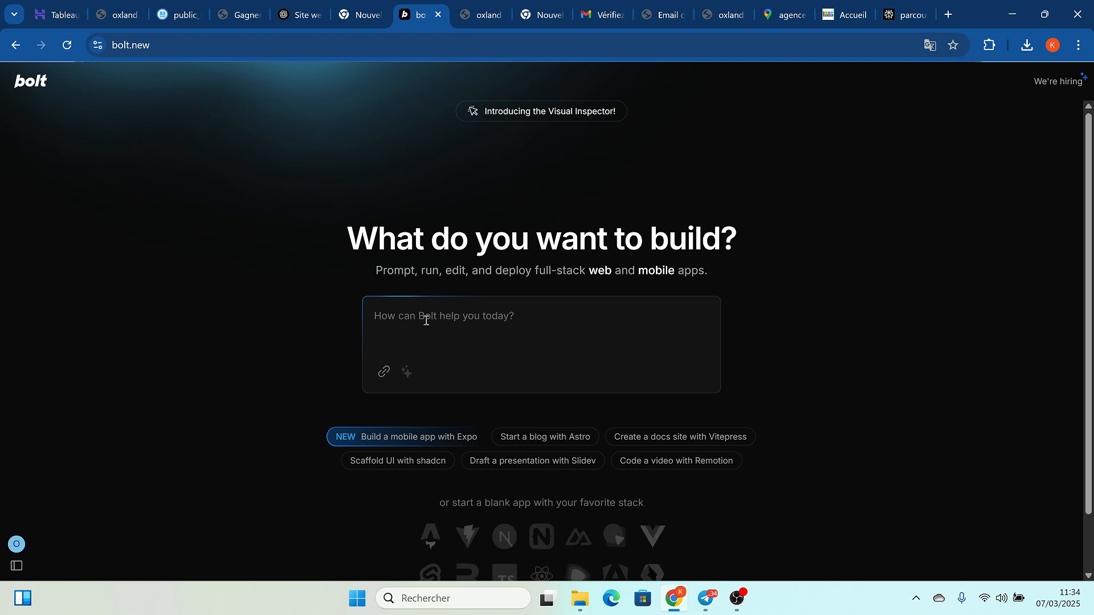
Step: Paste the copied cahier des charges as the prompt for a new Bolt project and submit it
{"action": "right_click", "coordinate": [423, 322]}
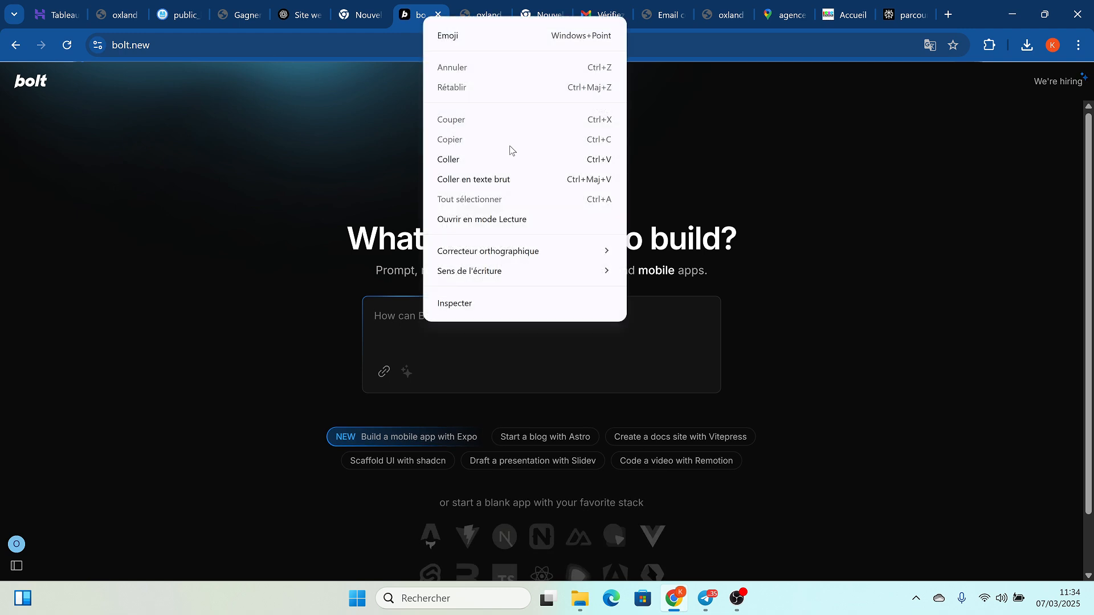
{"action": "left_click", "coordinate": [495, 157]}
{"action": "key", "text": "Return"}
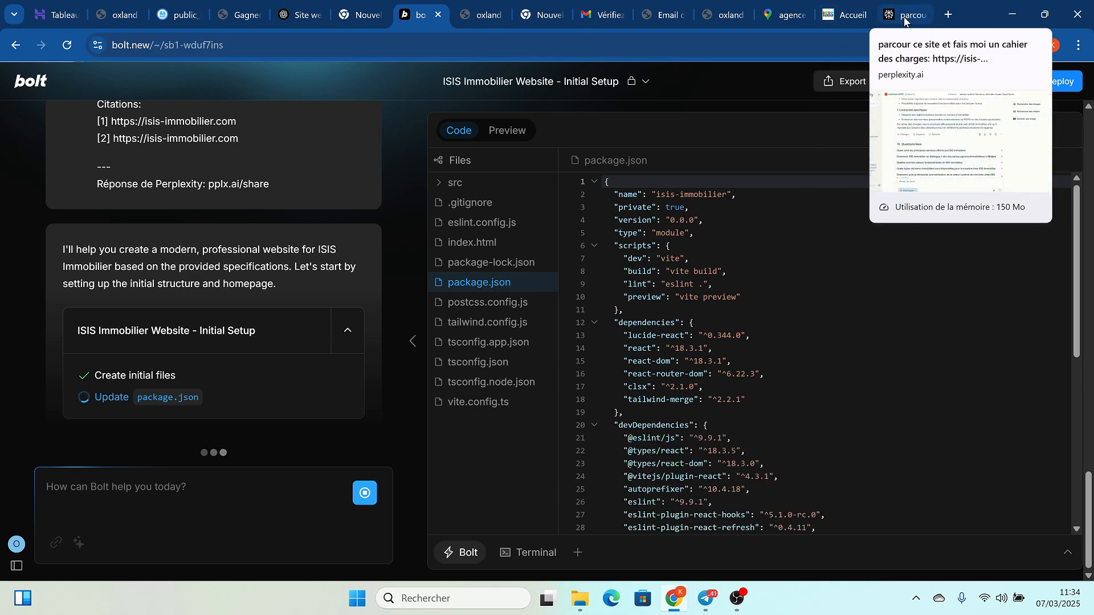
Step: Return to Perplexity and review the ISIS Immobilier cahier des charges from its beginning to its end
{"action": "left_click", "coordinate": [900, 16]}
{"action": "scroll", "coordinate": [510, 356], "scroll_direction": "up", "scroll_amount": 20}
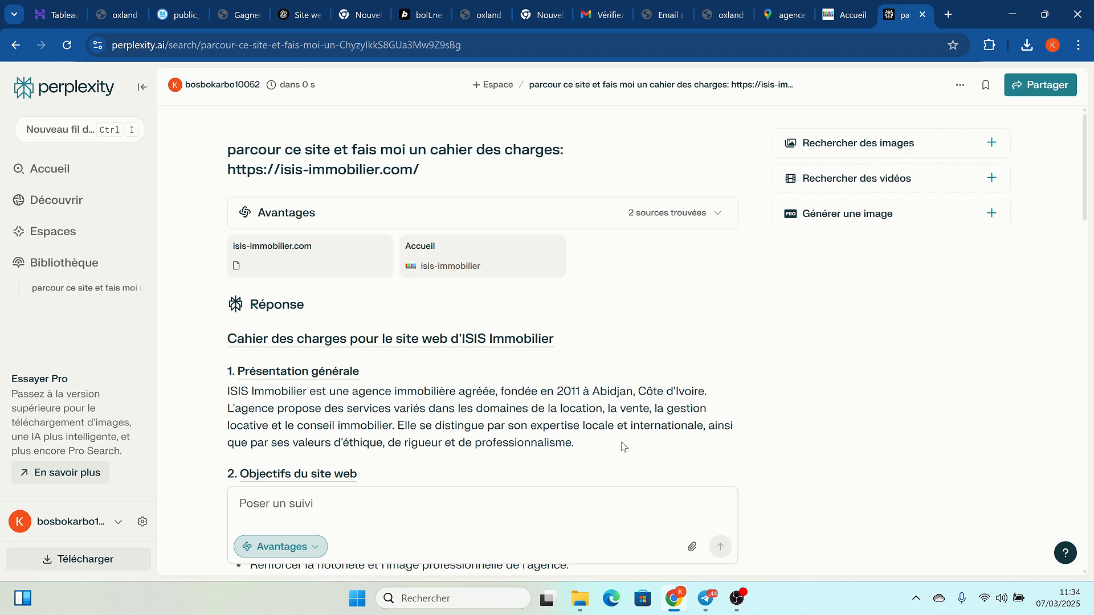
{"action": "scroll", "coordinate": [630, 329], "scroll_direction": "down", "scroll_amount": 20}
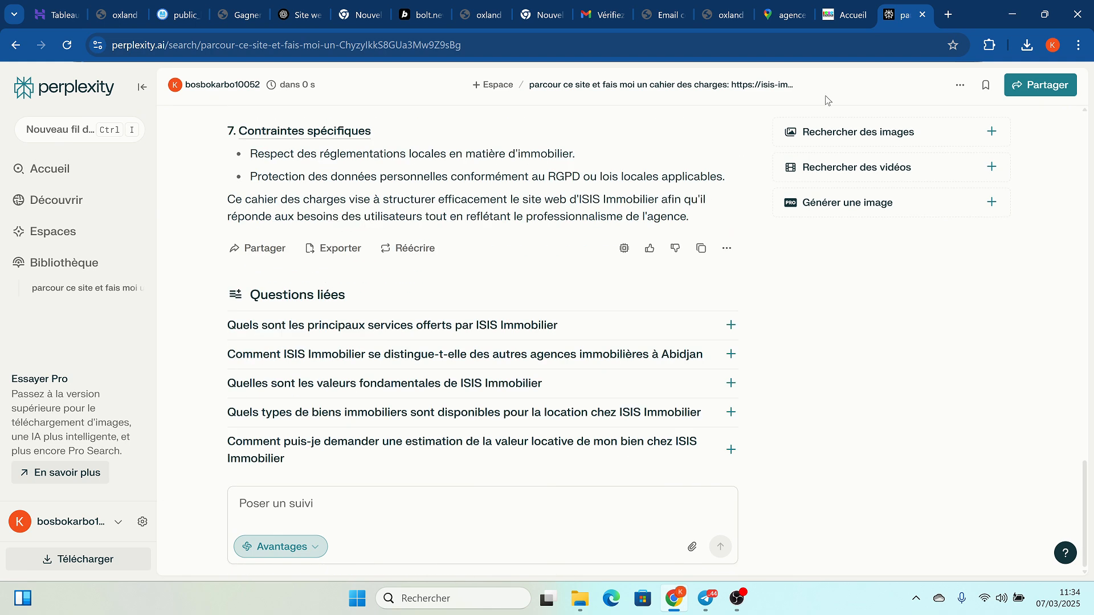
Step: Return to the ISIS Immobilier site and look through its homepage sections down to the footer
{"action": "left_click", "coordinate": [843, 17]}
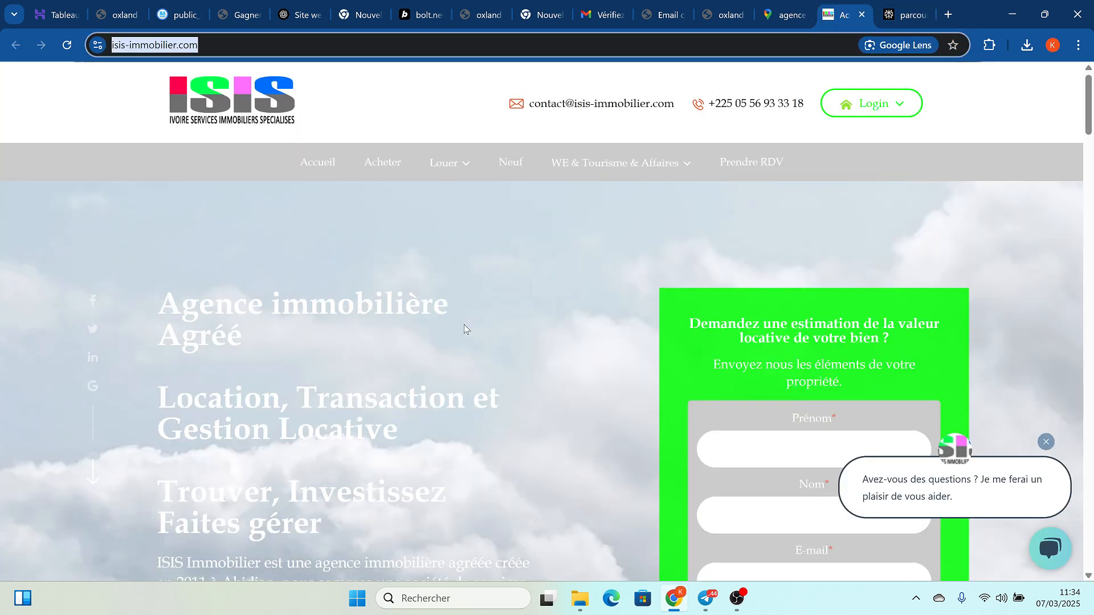
{"action": "scroll", "coordinate": [612, 380], "scroll_direction": "down", "scroll_amount": 15}
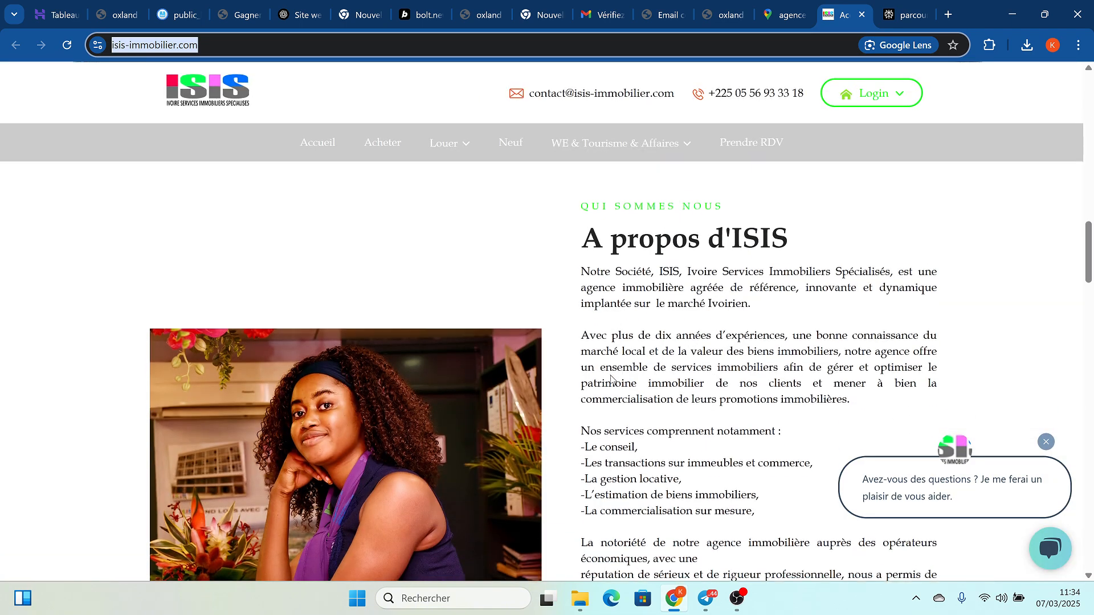
{"action": "scroll", "coordinate": [612, 380], "scroll_direction": "down", "scroll_amount": 20}
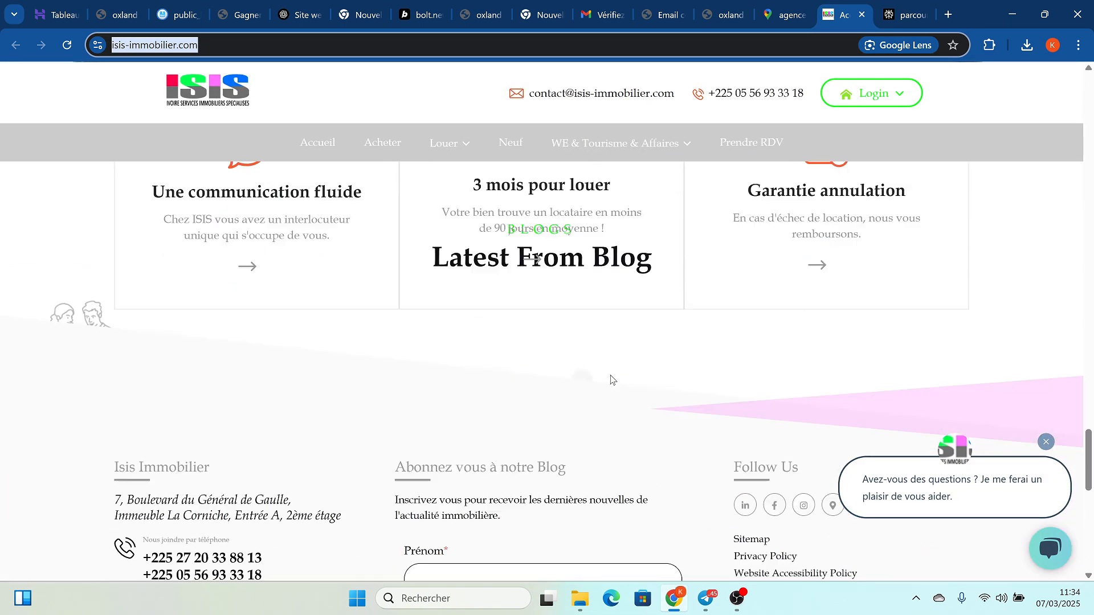
Step: Look back over the ISIS Immobilier homepage from its footer to its header, and check the new project's progress in Bolt
{"action": "scroll", "coordinate": [612, 379], "scroll_direction": "down", "scroll_amount": 5}
{"action": "scroll", "coordinate": [612, 380], "scroll_direction": "up", "scroll_amount": 15}
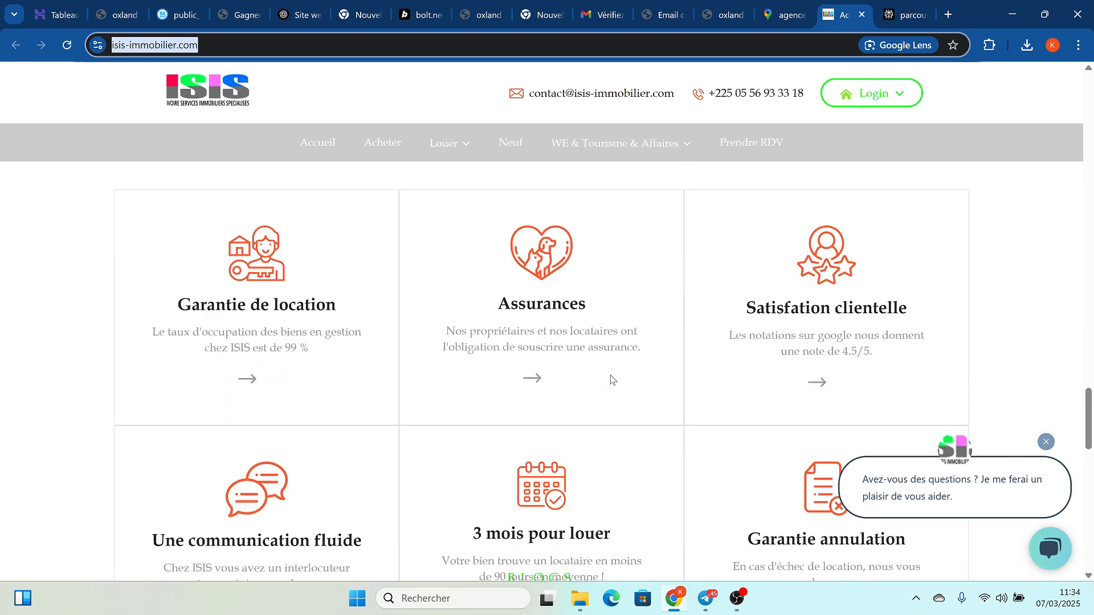
{"action": "scroll", "coordinate": [612, 379], "scroll_direction": "up", "scroll_amount": 12}
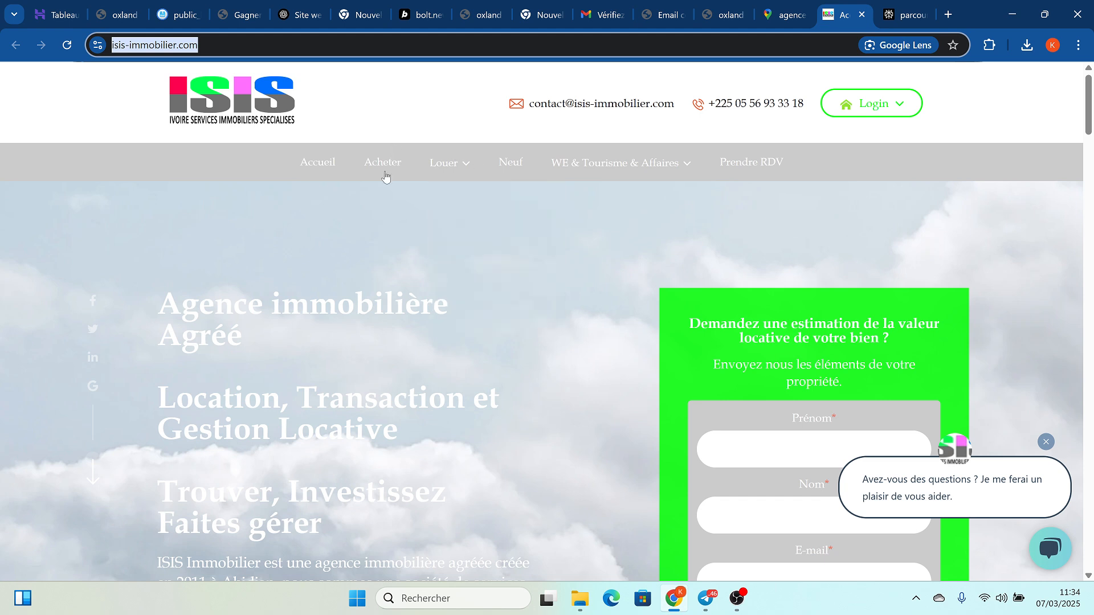
{"action": "mouse_move", "coordinate": [453, 164]}
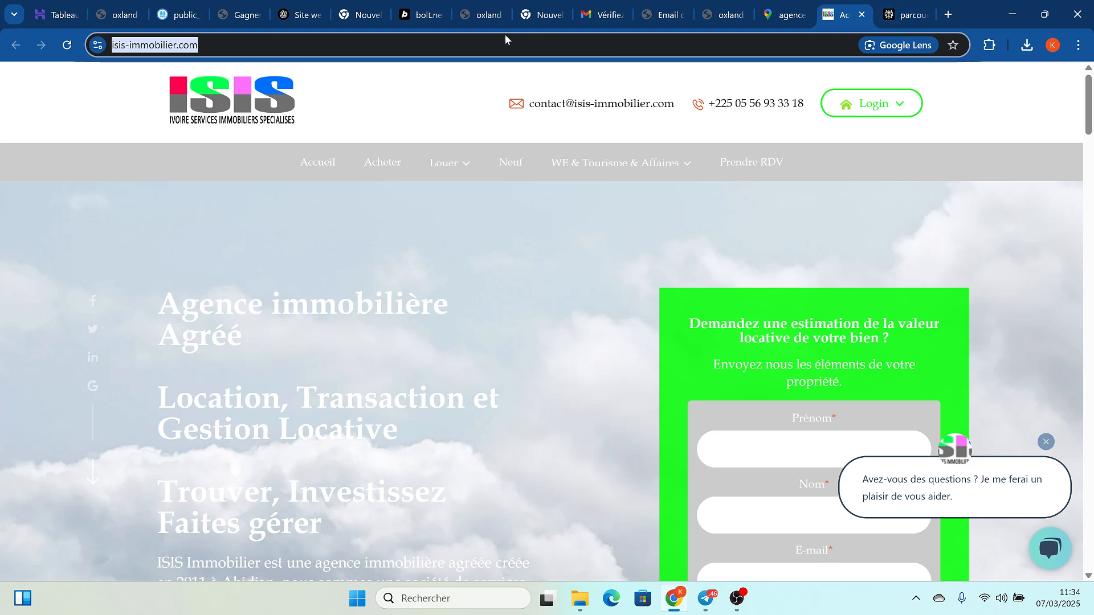
{"action": "left_click", "coordinate": [421, 15]}
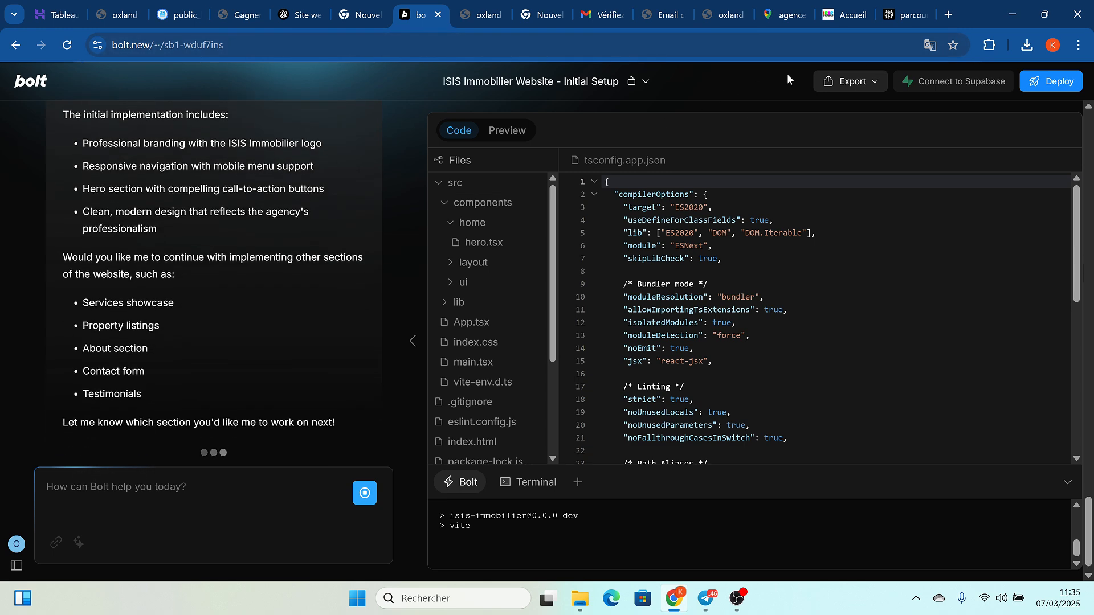
Step: Switch to Google Maps and view the details of the ISIS-IMMOBILIER Côte d'Ivoire - Abidjan Plateau listing
{"action": "left_click", "coordinate": [790, 16]}
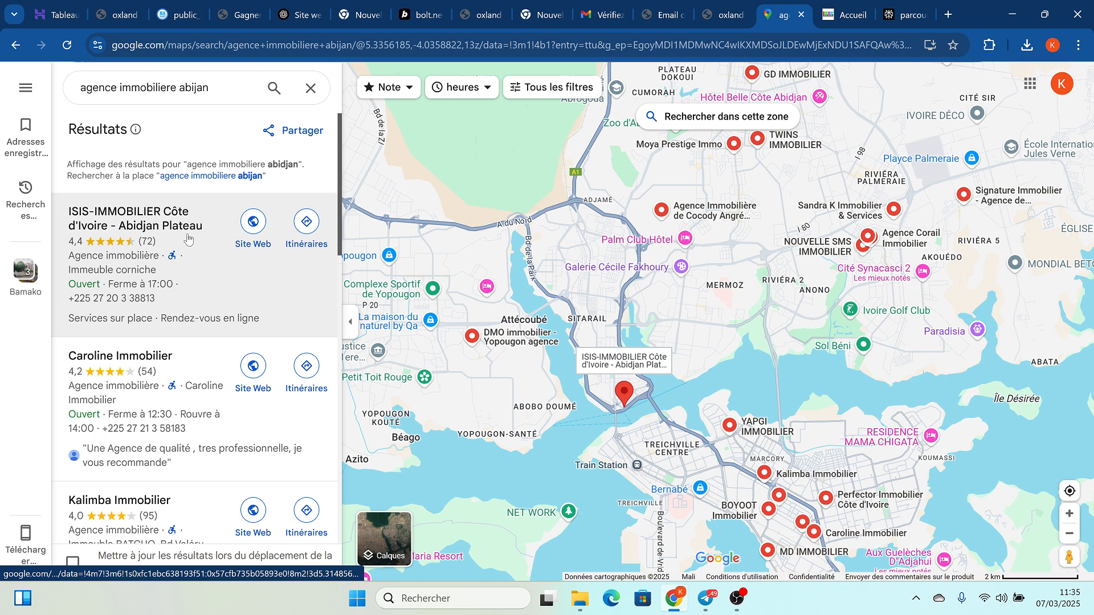
{"action": "left_click", "coordinate": [202, 263]}
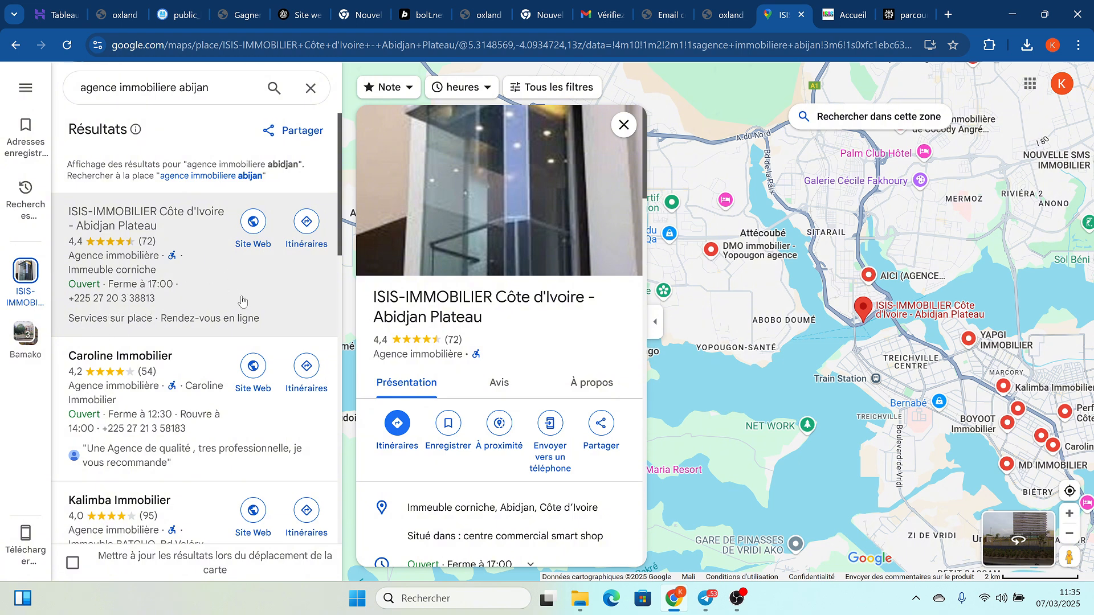
{"action": "scroll", "coordinate": [242, 301], "scroll_direction": "down", "scroll_amount": 2}
{"action": "scroll", "coordinate": [242, 300], "scroll_direction": "up", "scroll_amount": 2}
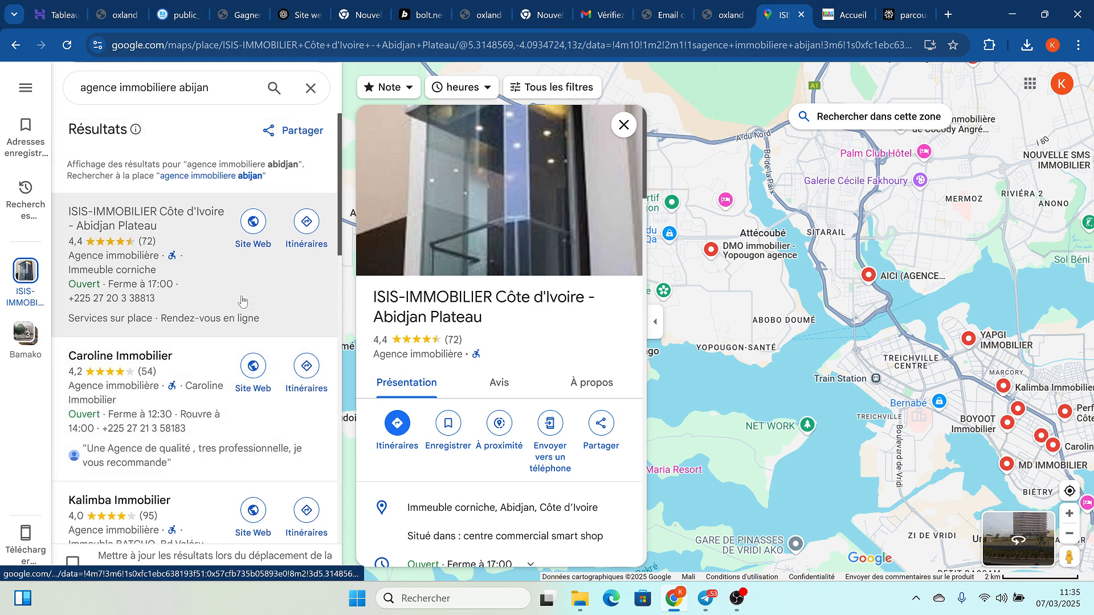
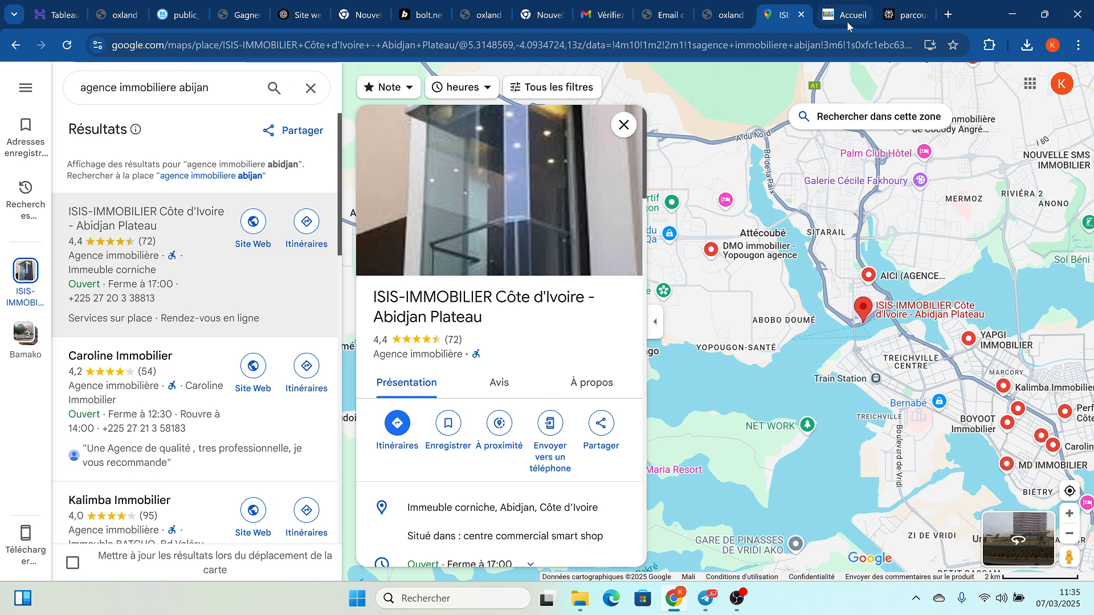
Step: Switch to Hostinger and examine the hosting plan options and the overview dashboard of oxland.tech
{"action": "left_click", "coordinate": [65, 23]}
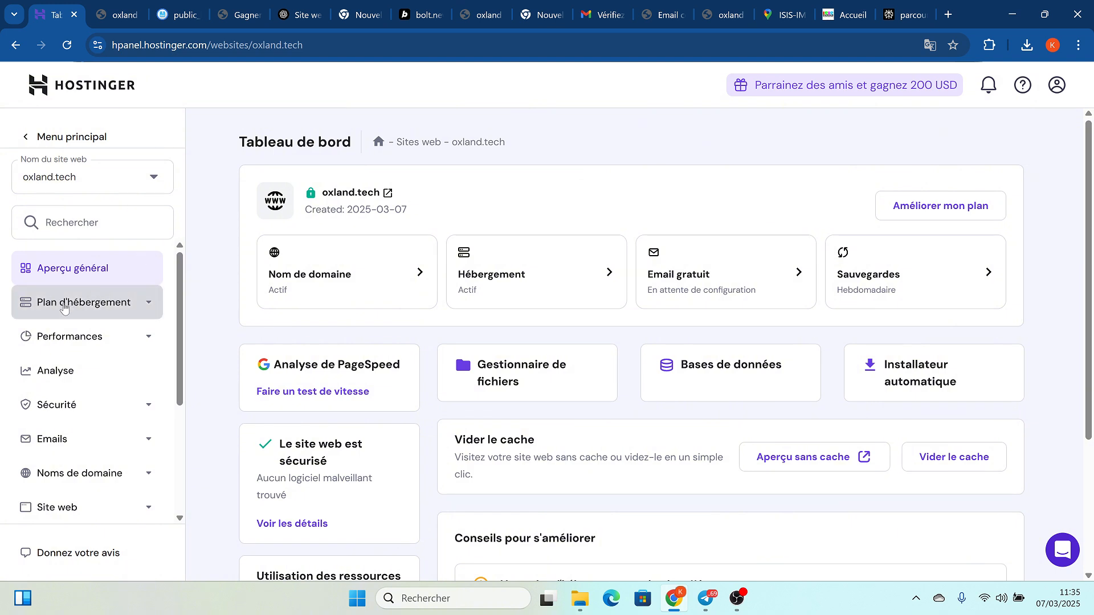
{"action": "left_click", "coordinate": [116, 309]}
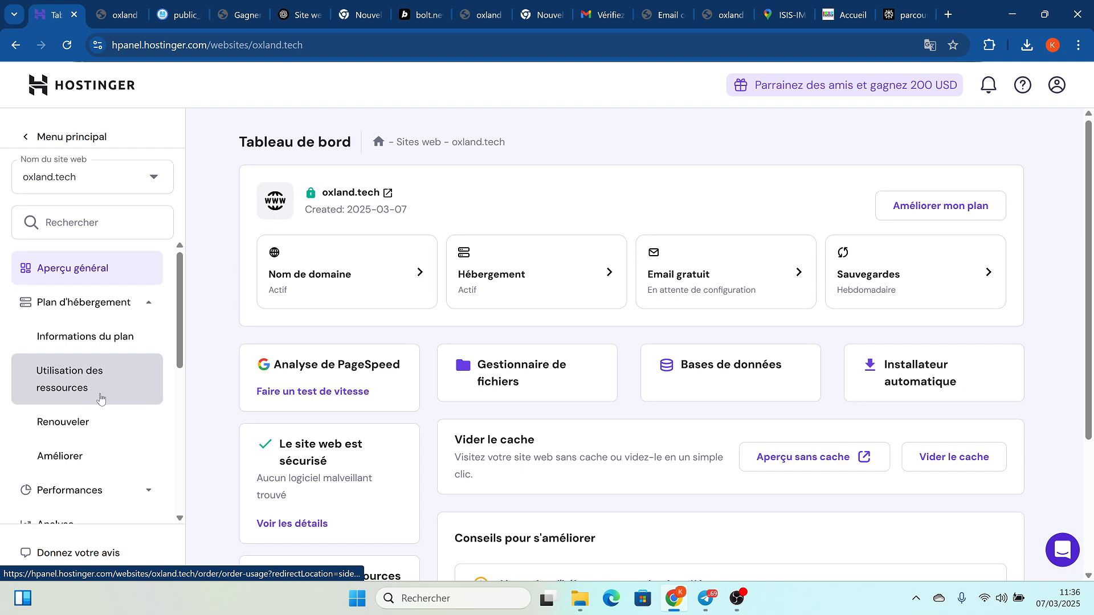
{"action": "scroll", "coordinate": [92, 424], "scroll_direction": "down", "scroll_amount": 2}
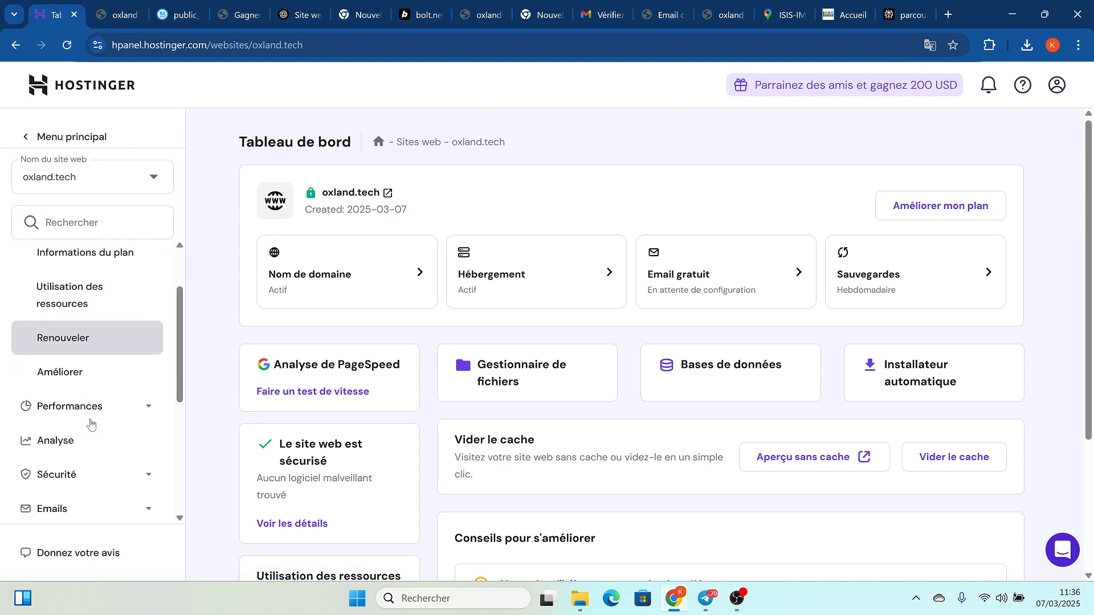
{"action": "scroll", "coordinate": [92, 422], "scroll_direction": "up", "scroll_amount": 2}
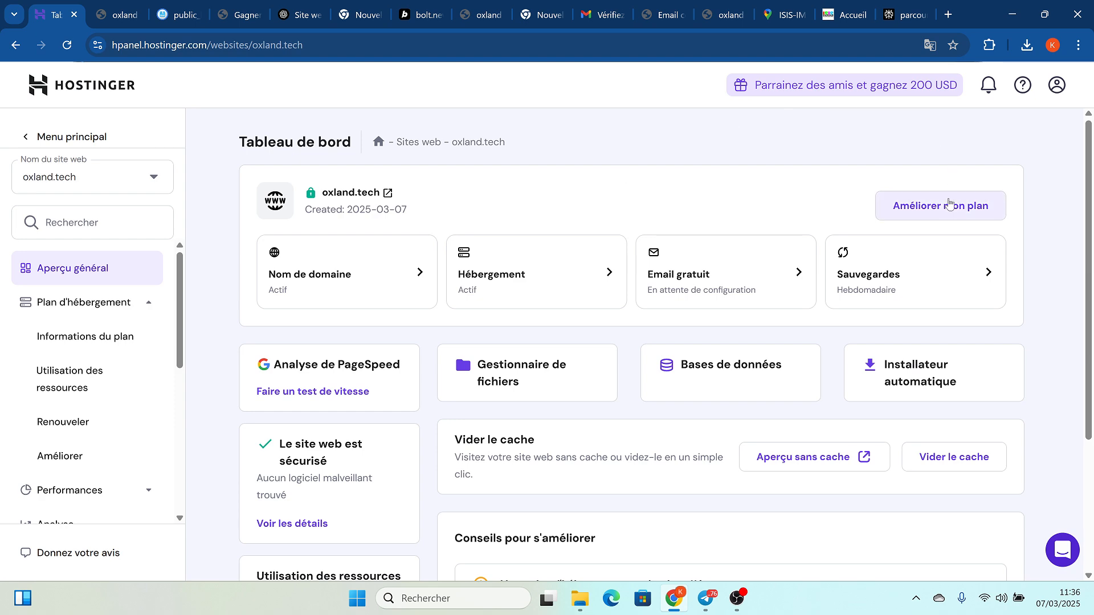
{"action": "scroll", "coordinate": [690, 363], "scroll_direction": "down", "scroll_amount": 3}
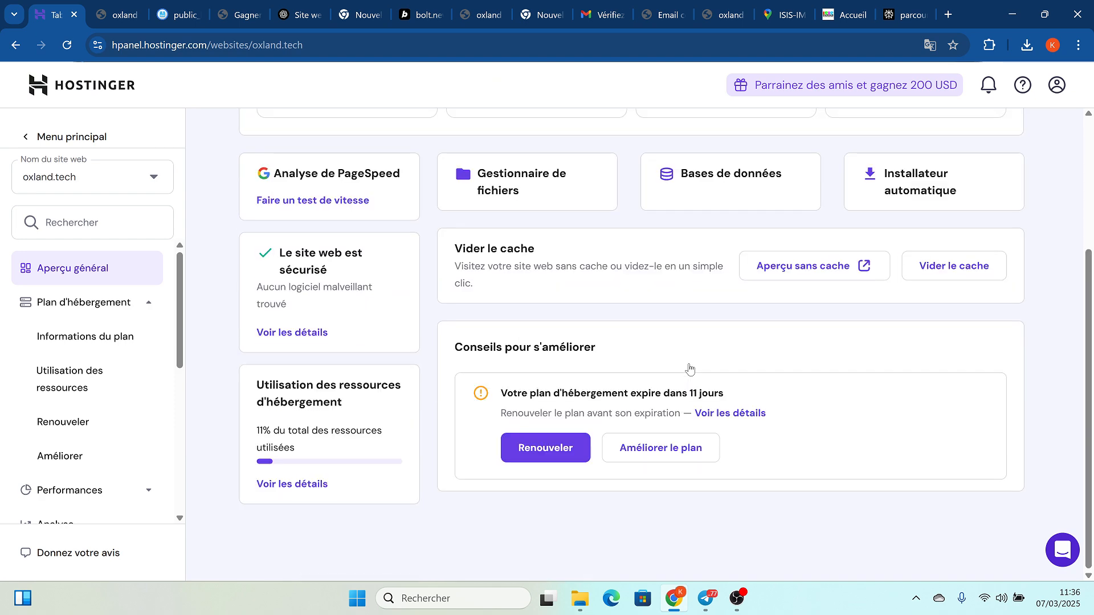
{"action": "scroll", "coordinate": [690, 369], "scroll_direction": "up", "scroll_amount": 3}
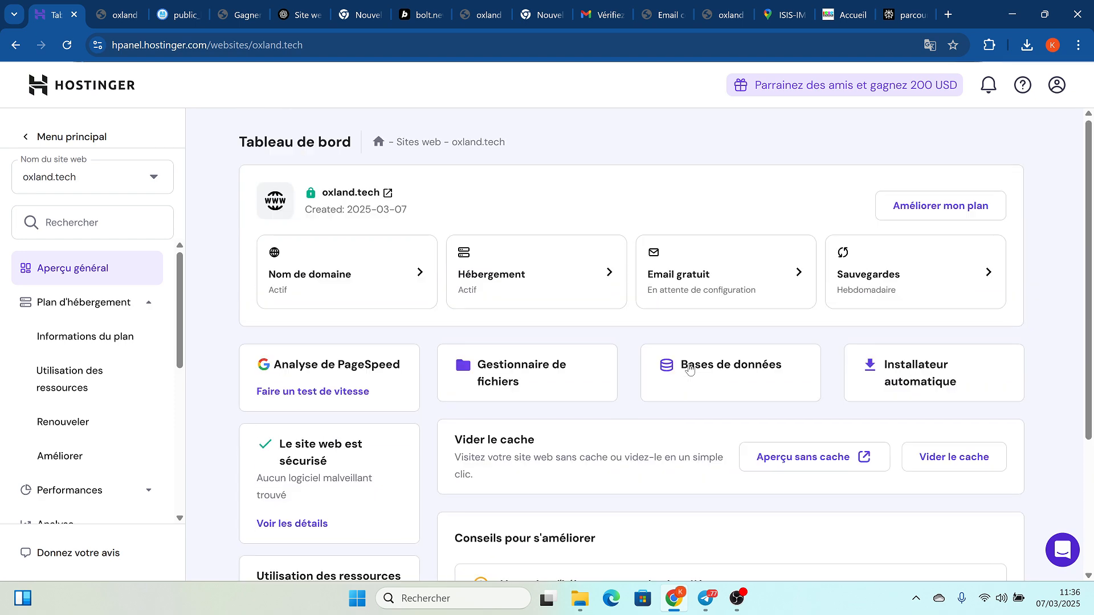
Step: View the list of websites on the Hostinger account, and go to the account's home page to review its hosting section
{"action": "left_click", "coordinate": [133, 183]}
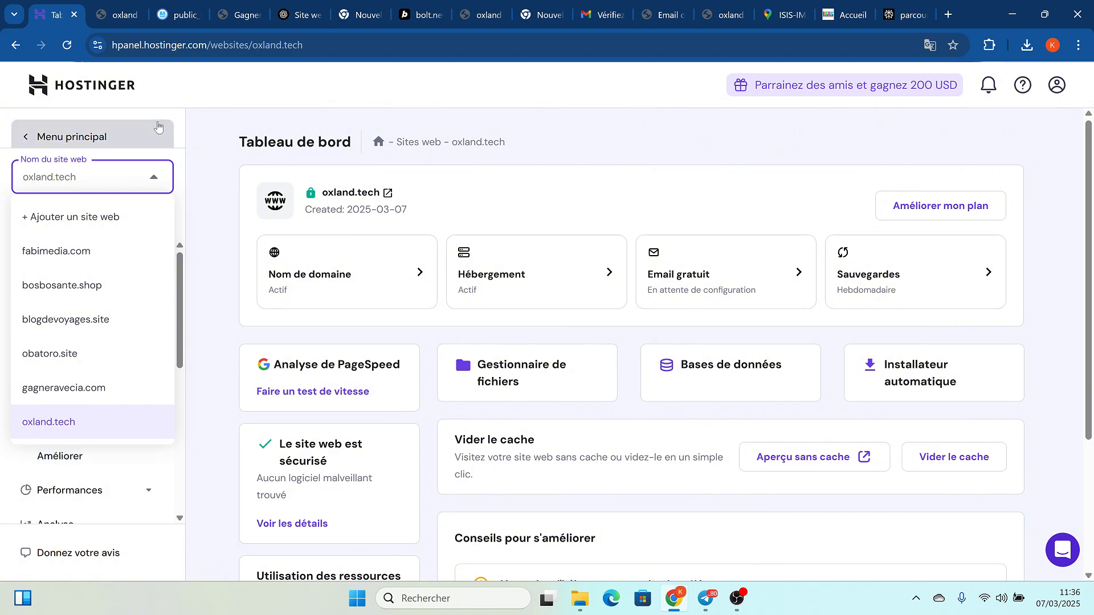
{"action": "left_click", "coordinate": [115, 88]}
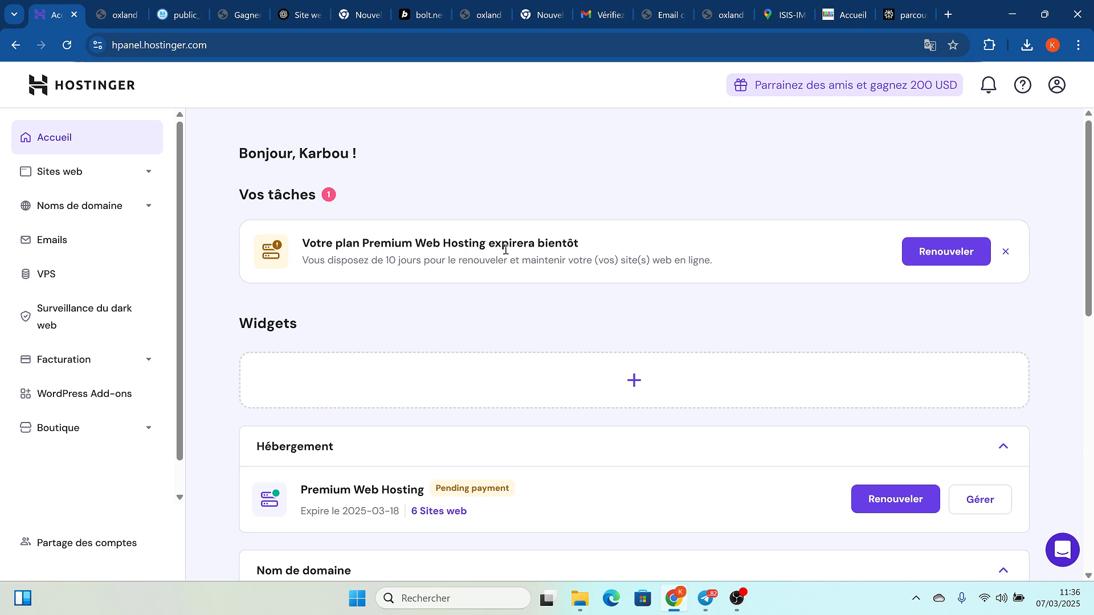
{"action": "scroll", "coordinate": [778, 196], "scroll_direction": "down", "scroll_amount": 2}
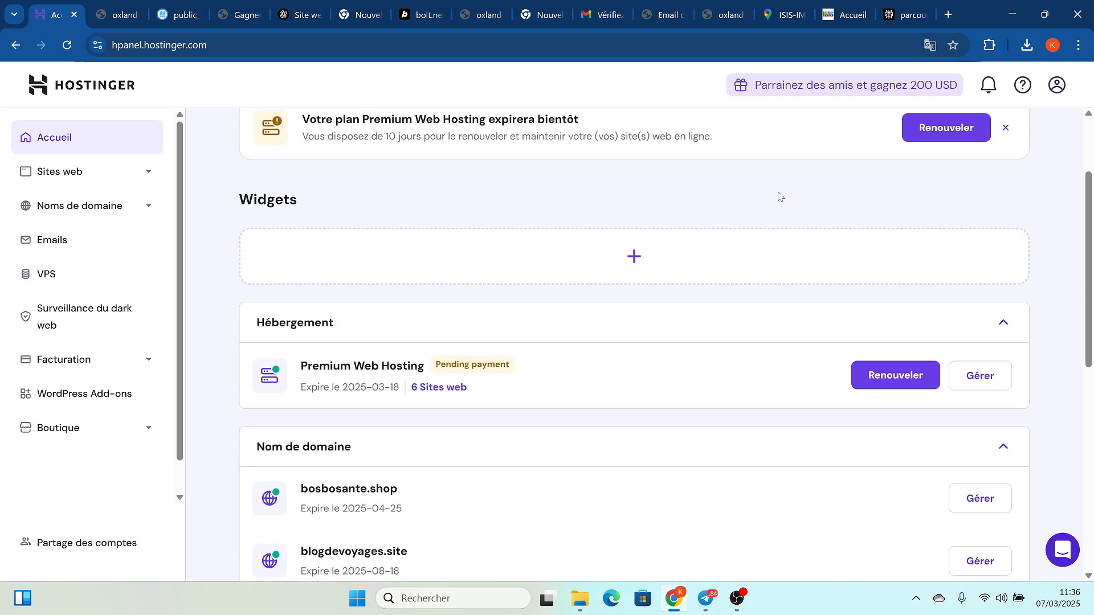
{"action": "scroll", "coordinate": [778, 196], "scroll_direction": "down", "scroll_amount": 1}
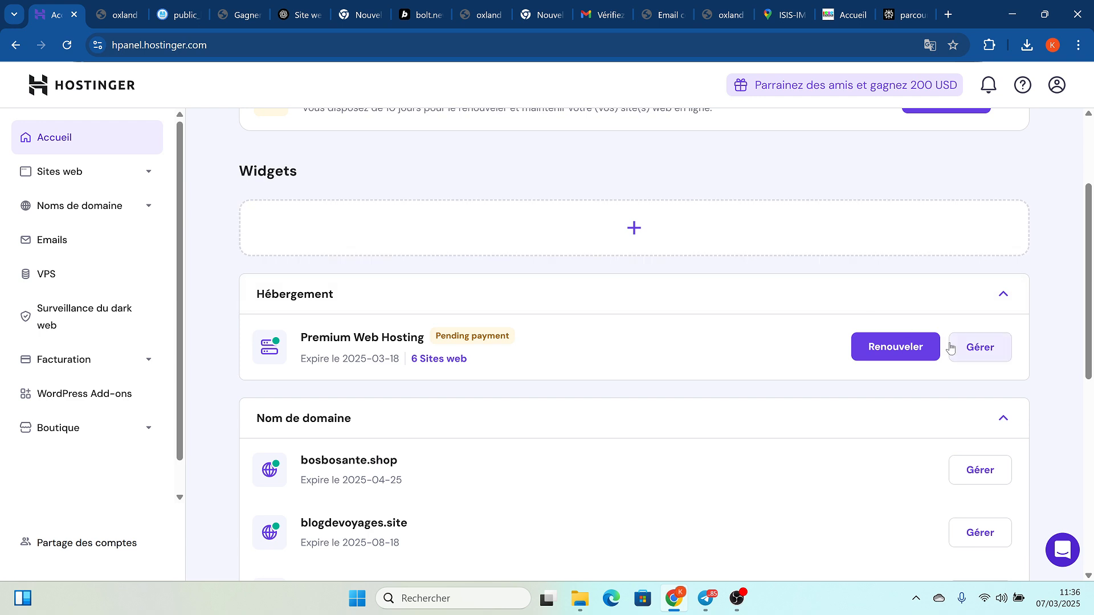
Step: View the Premium Web Hosting renewal offer and dismiss it without paying, and look through the account's domain names
{"action": "left_click", "coordinate": [892, 350]}
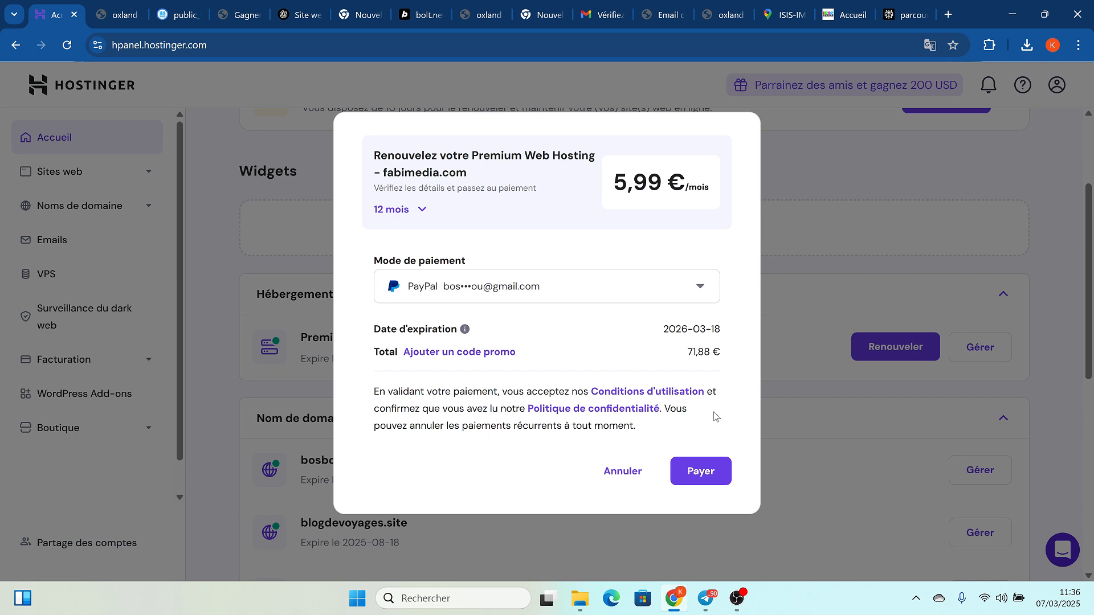
{"action": "left_click", "coordinate": [616, 469]}
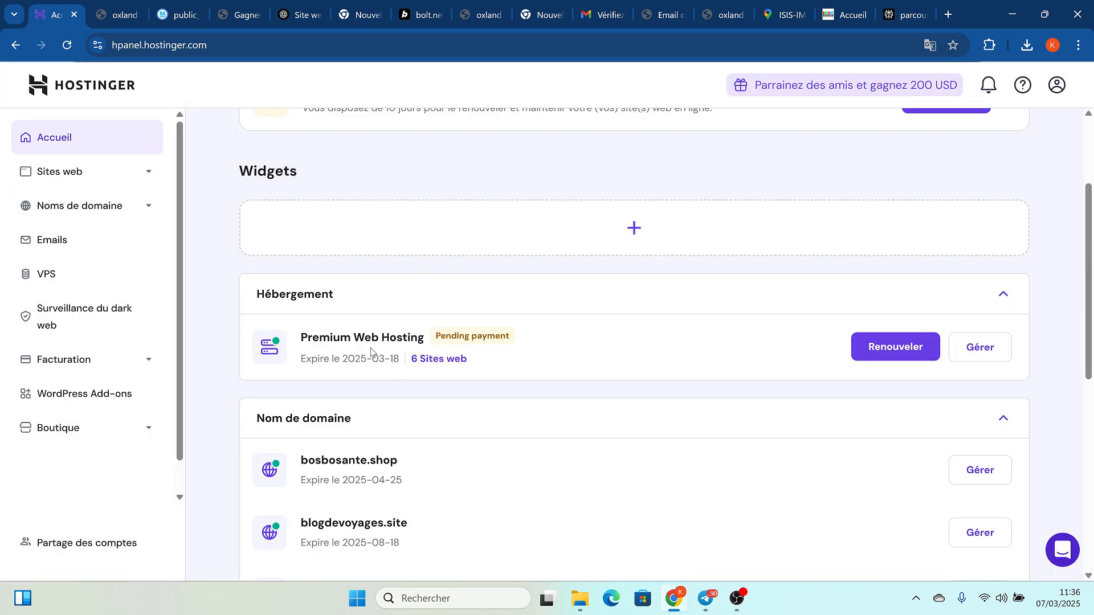
{"action": "scroll", "coordinate": [590, 328], "scroll_direction": "down", "scroll_amount": 4}
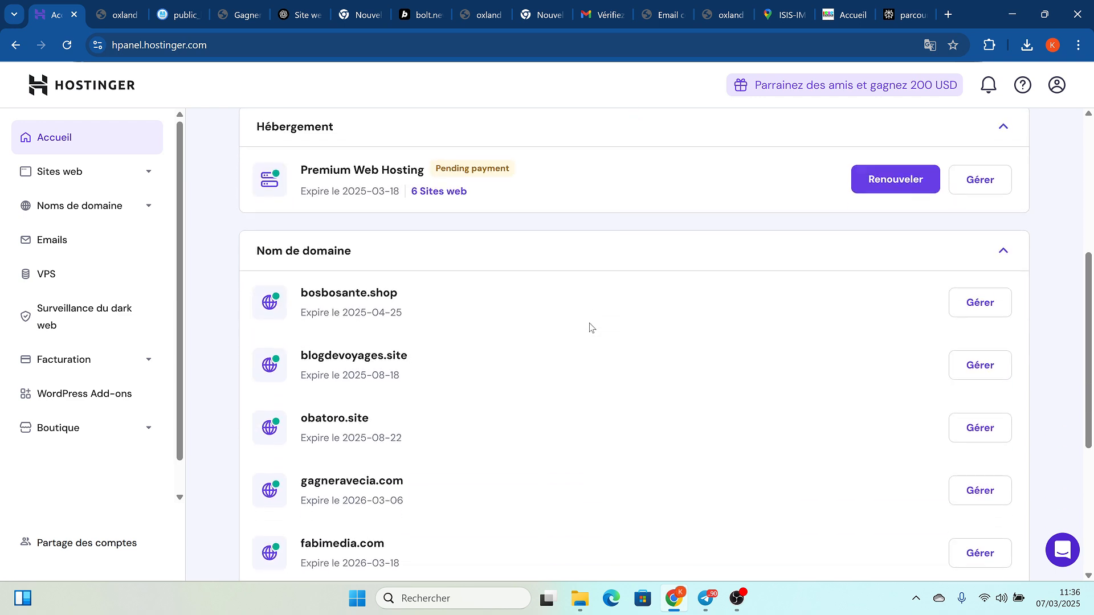
{"action": "scroll", "coordinate": [590, 327], "scroll_direction": "down", "scroll_amount": 1}
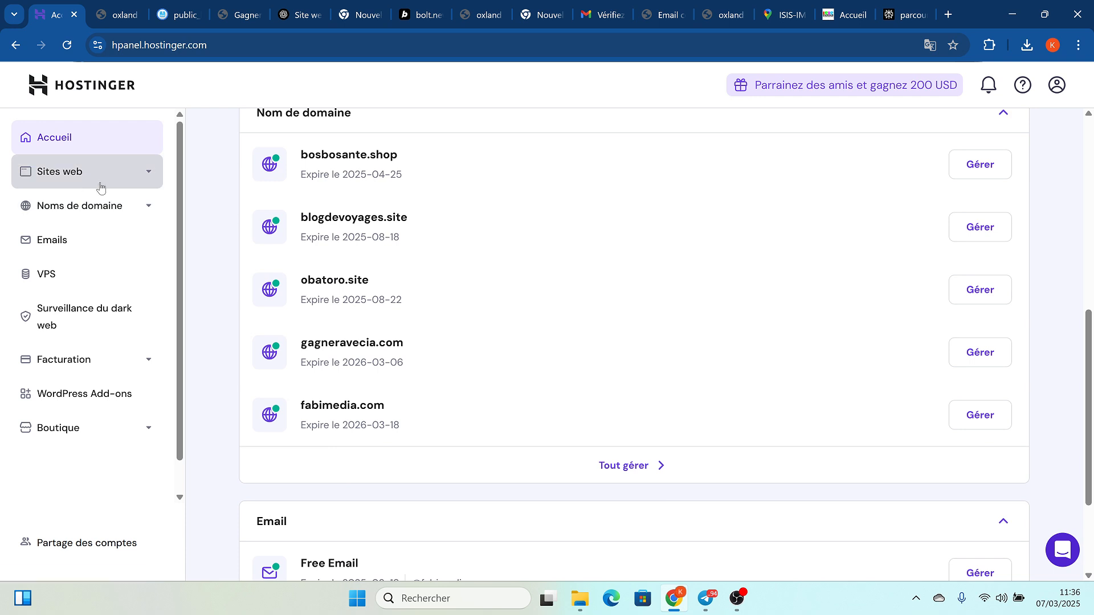
{"action": "left_click", "coordinate": [60, 172]}
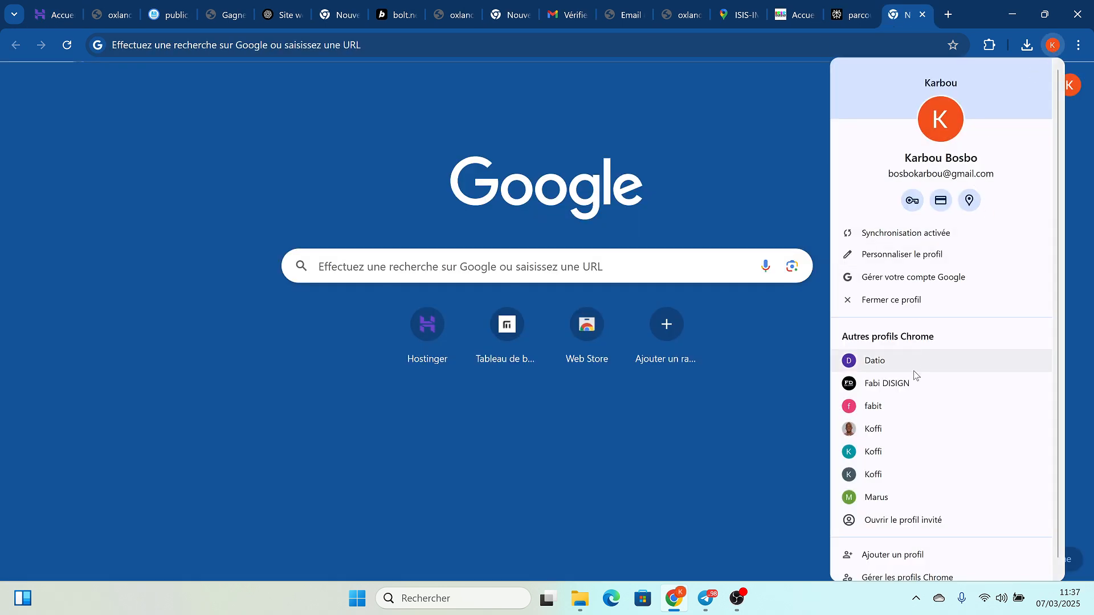
Step: Open a browser window under another Chrome profile, search Google for Hostinger and open the hostinger.fr website
{"action": "left_click", "coordinate": [877, 429]}
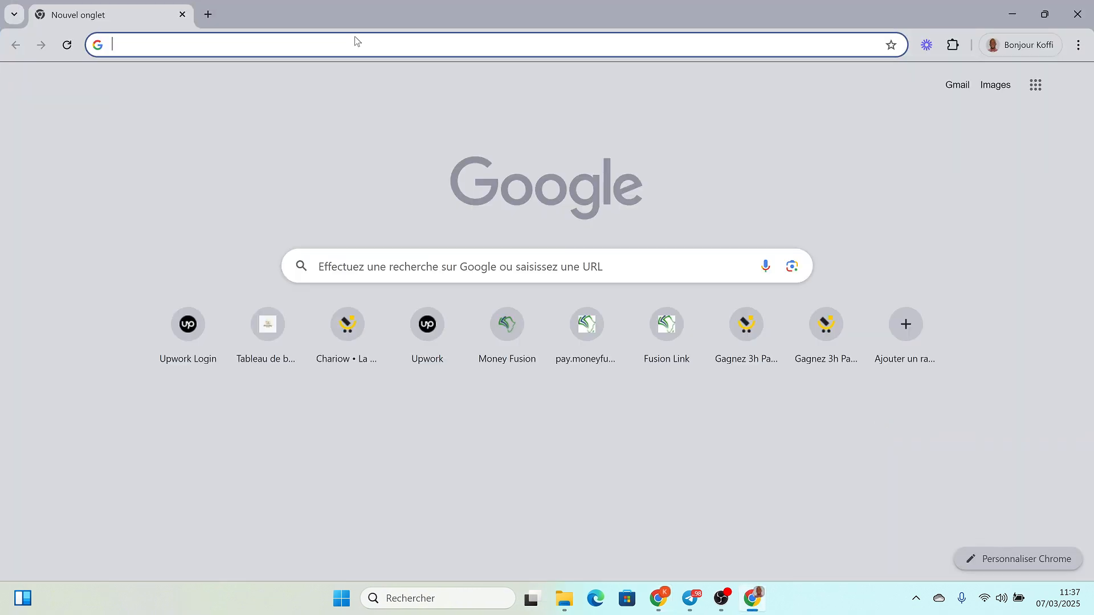
{"action": "left_click", "coordinate": [356, 41]}
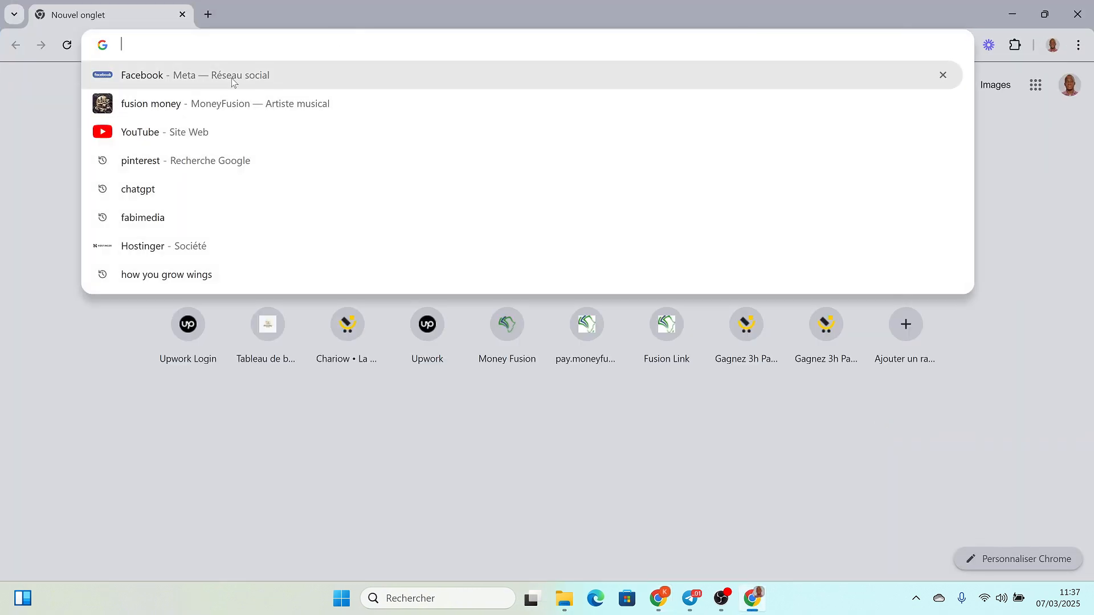
{"action": "left_click", "coordinate": [187, 254]}
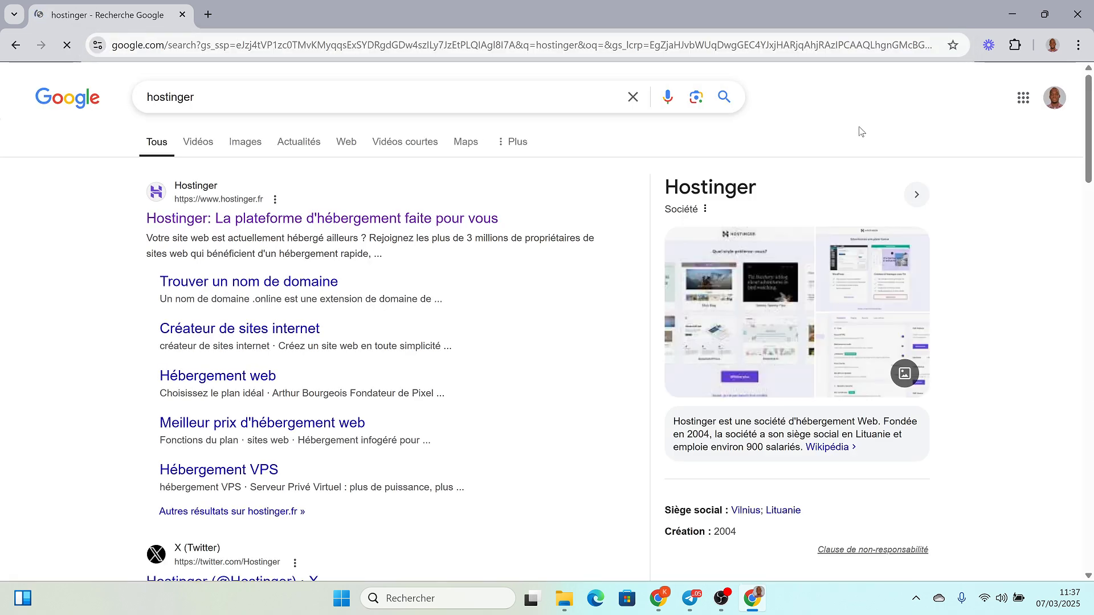
{"action": "left_click", "coordinate": [459, 224]}
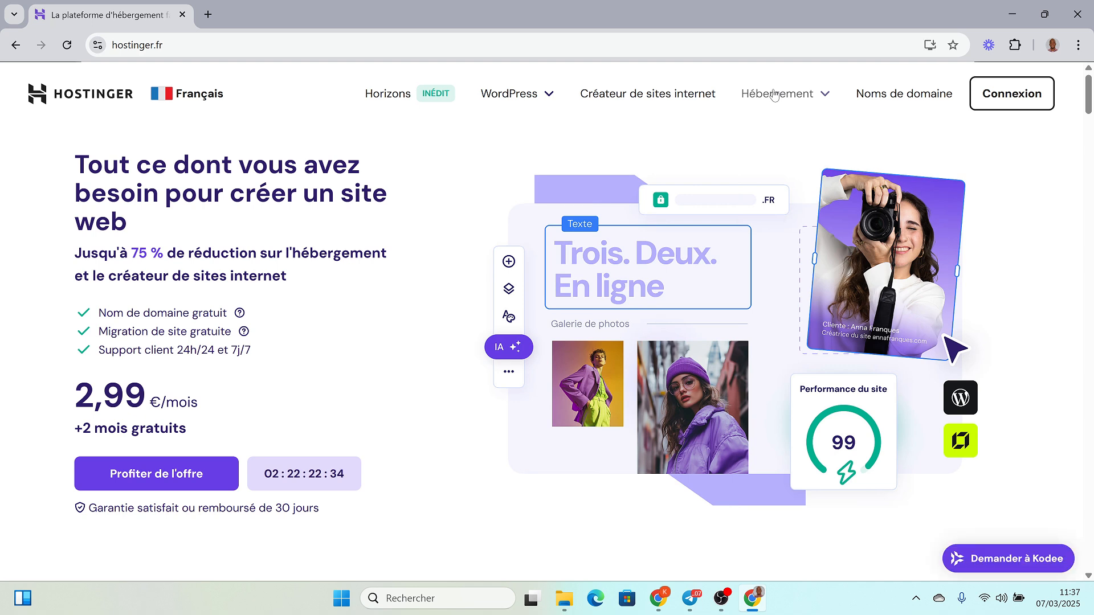
Step: Look through the hosting categories on hostinger.fr, open the Hébergement web page and examine its offer
{"action": "left_click", "coordinate": [775, 95]}
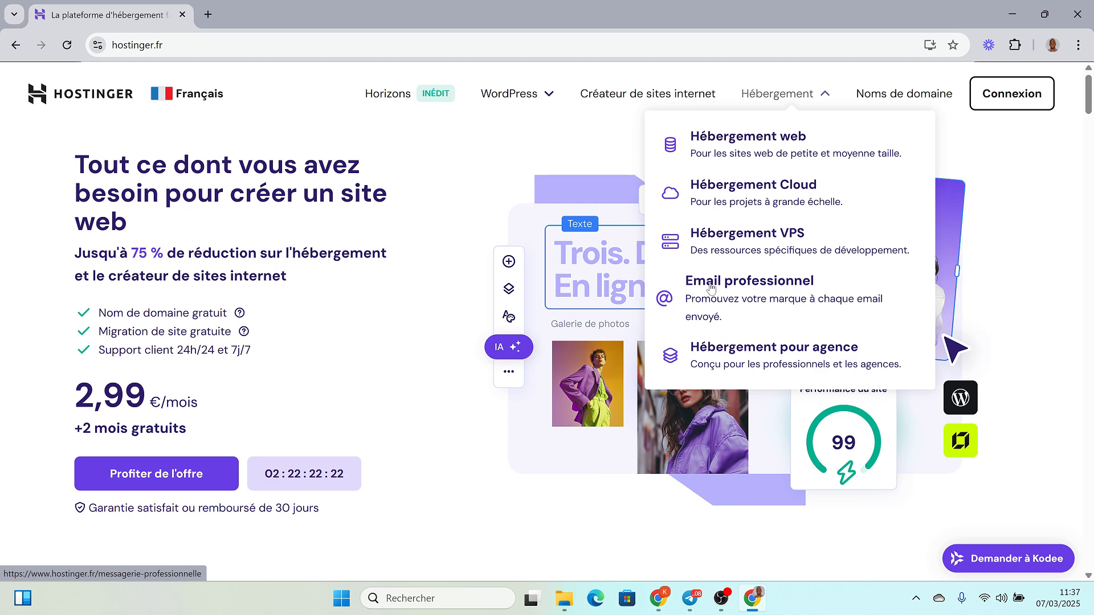
{"action": "scroll", "coordinate": [760, 339], "scroll_direction": "down", "scroll_amount": 1}
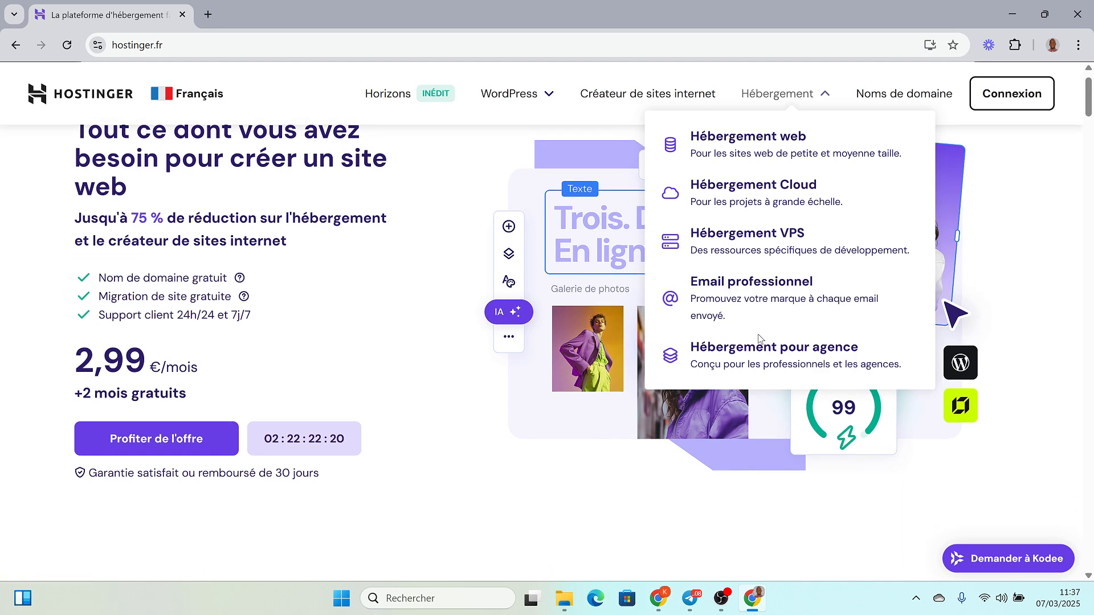
{"action": "scroll", "coordinate": [759, 308], "scroll_direction": "up", "scroll_amount": 1}
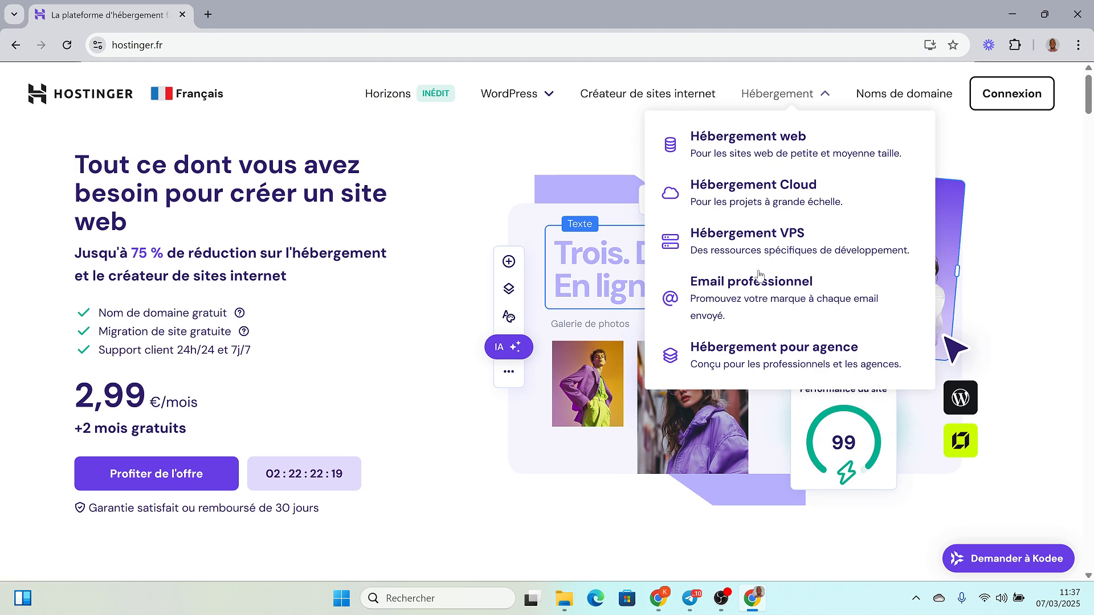
{"action": "left_click", "coordinate": [763, 147]}
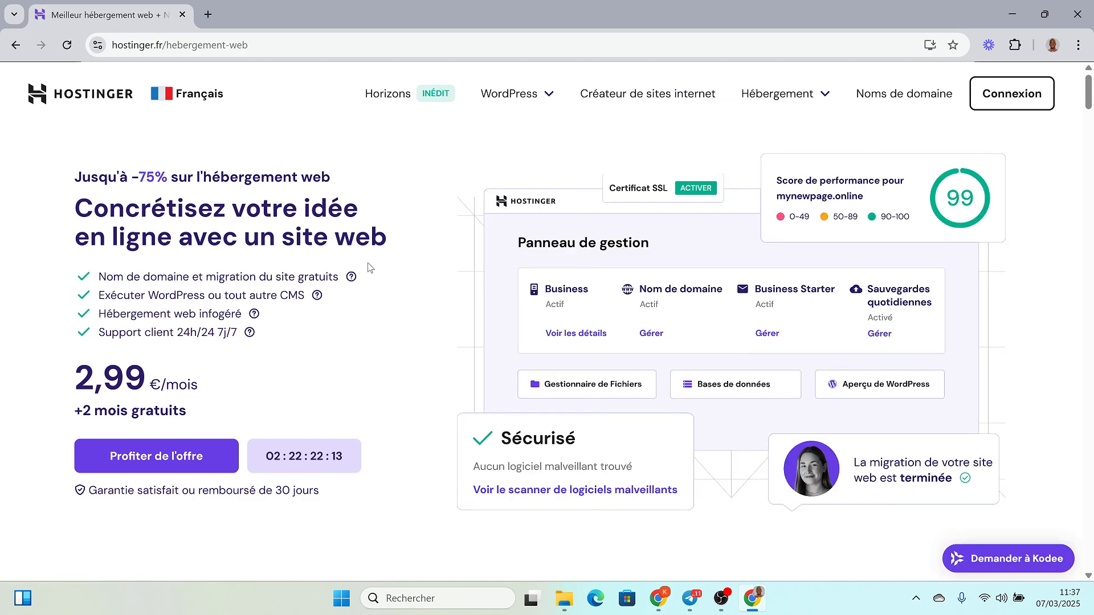
{"action": "scroll", "coordinate": [450, 341], "scroll_direction": "down", "scroll_amount": 3}
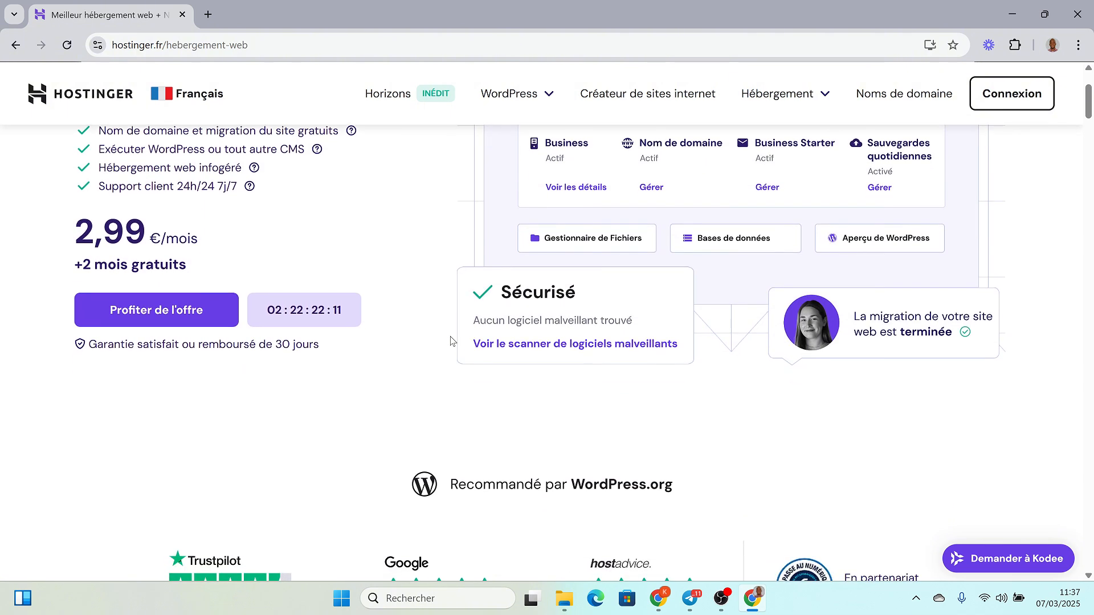
{"action": "scroll", "coordinate": [450, 341], "scroll_direction": "up", "scroll_amount": 3}
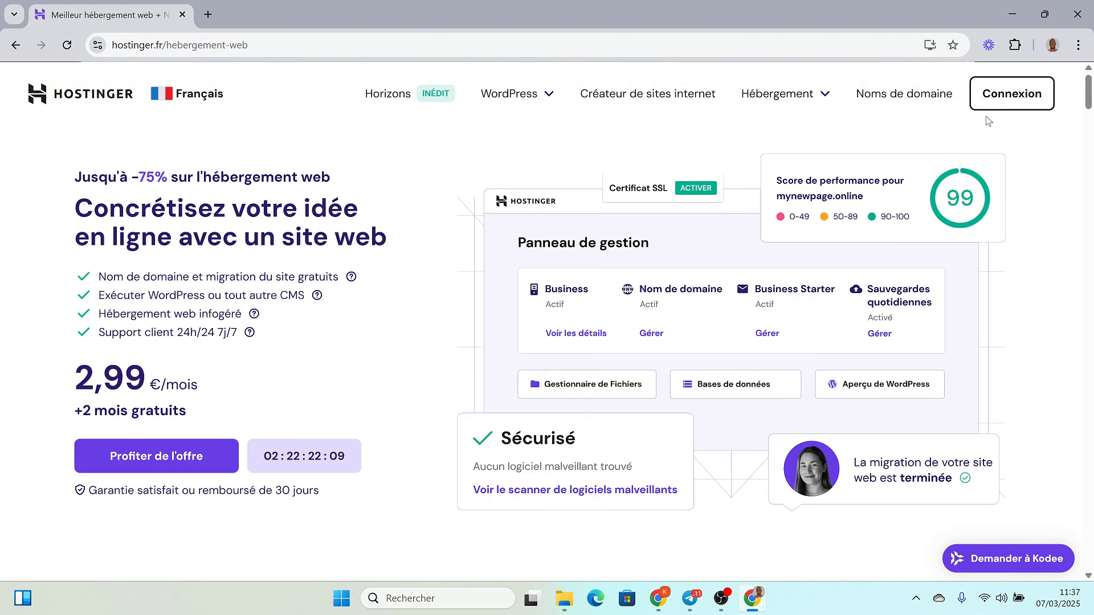
{"action": "scroll", "coordinate": [784, 293], "scroll_direction": "down", "scroll_amount": 4}
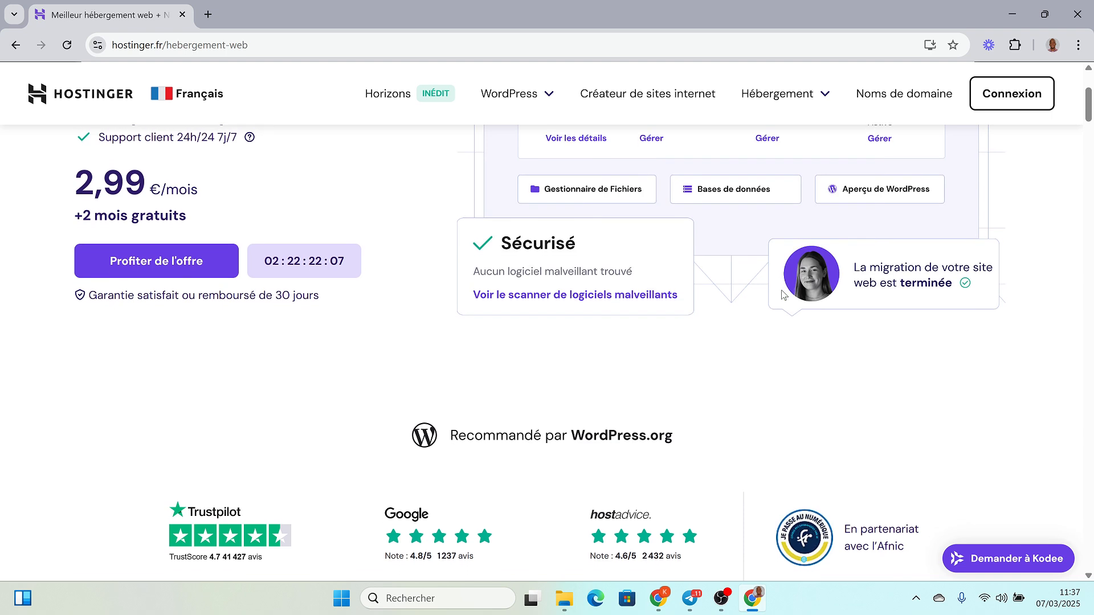
{"action": "scroll", "coordinate": [784, 293], "scroll_direction": "up", "scroll_amount": 4}
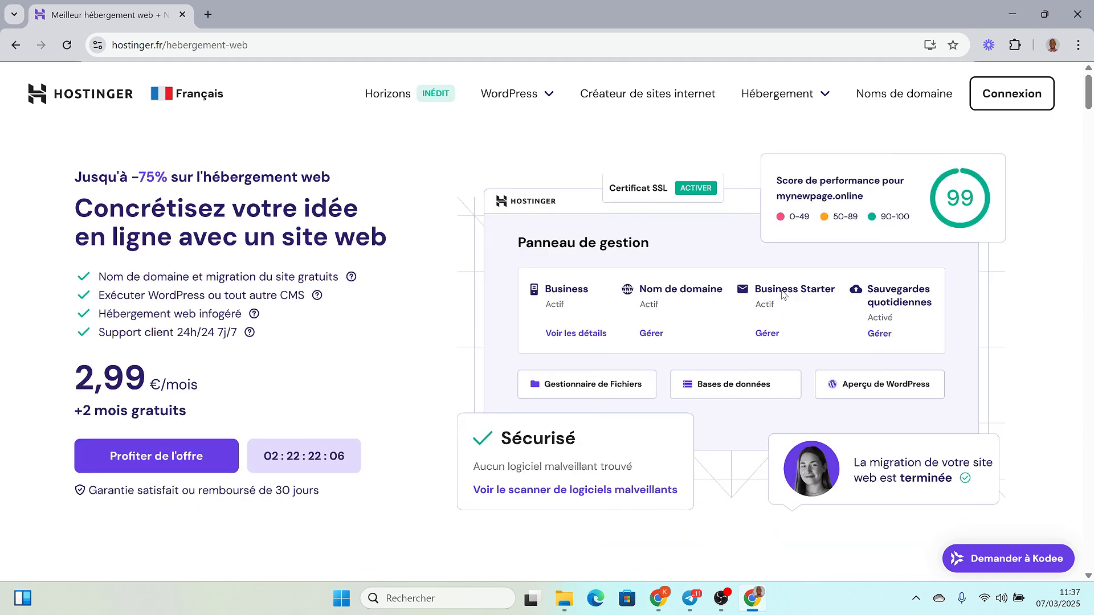
Step: Open the Hostinger login page and sign in with the Google account
{"action": "left_click", "coordinate": [981, 112]}
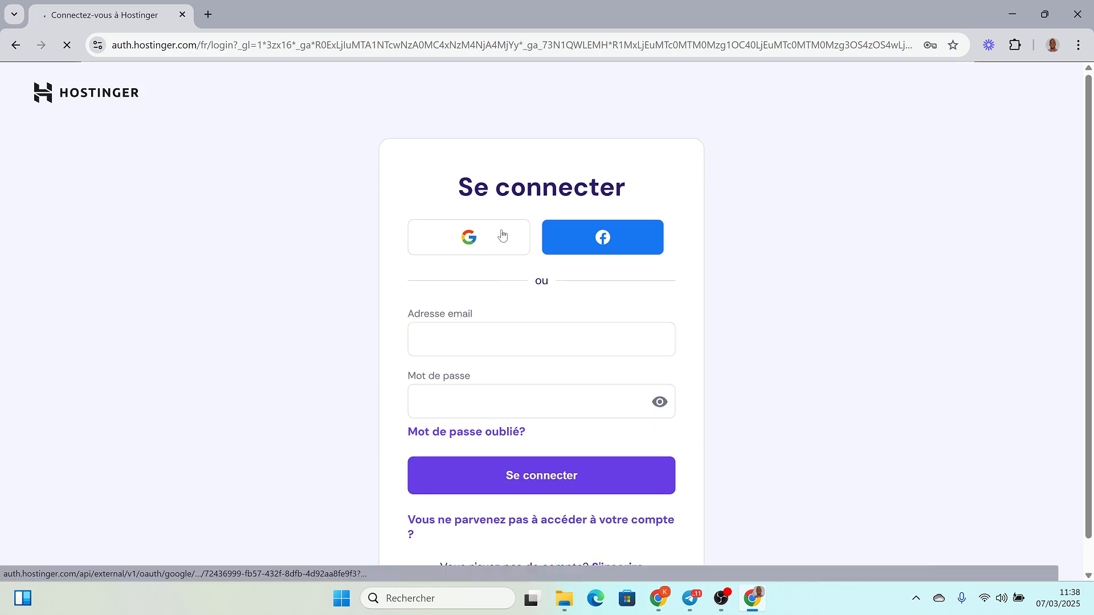
{"action": "left_click", "coordinate": [502, 234]}
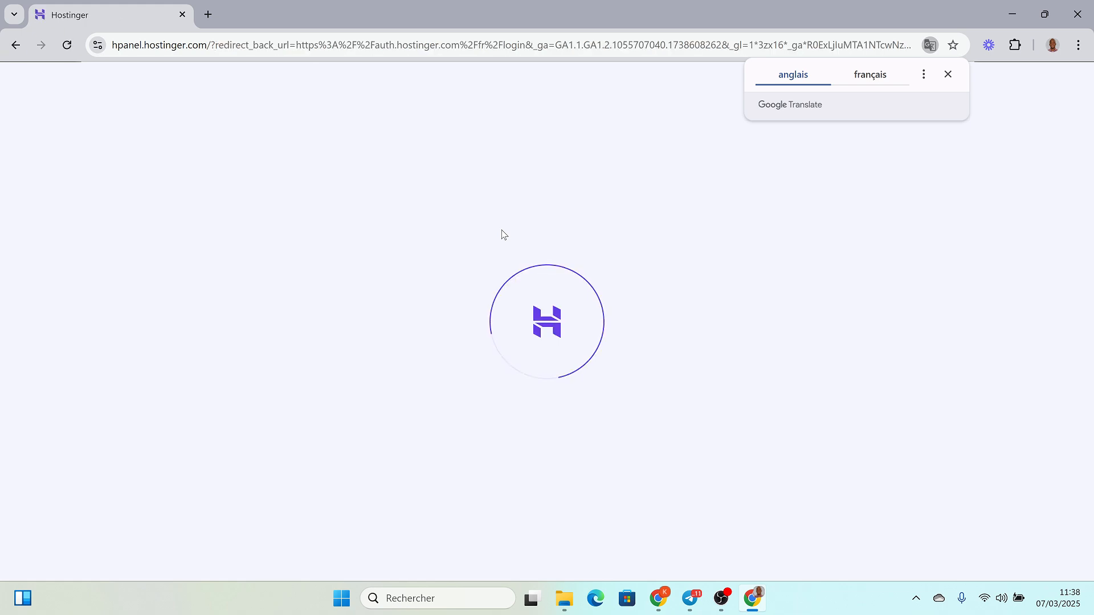
Step: Return to the ISIS Immobilier project in Bolt and review the site's hero section in the preview
{"action": "key", "text": "alt+Tab"}
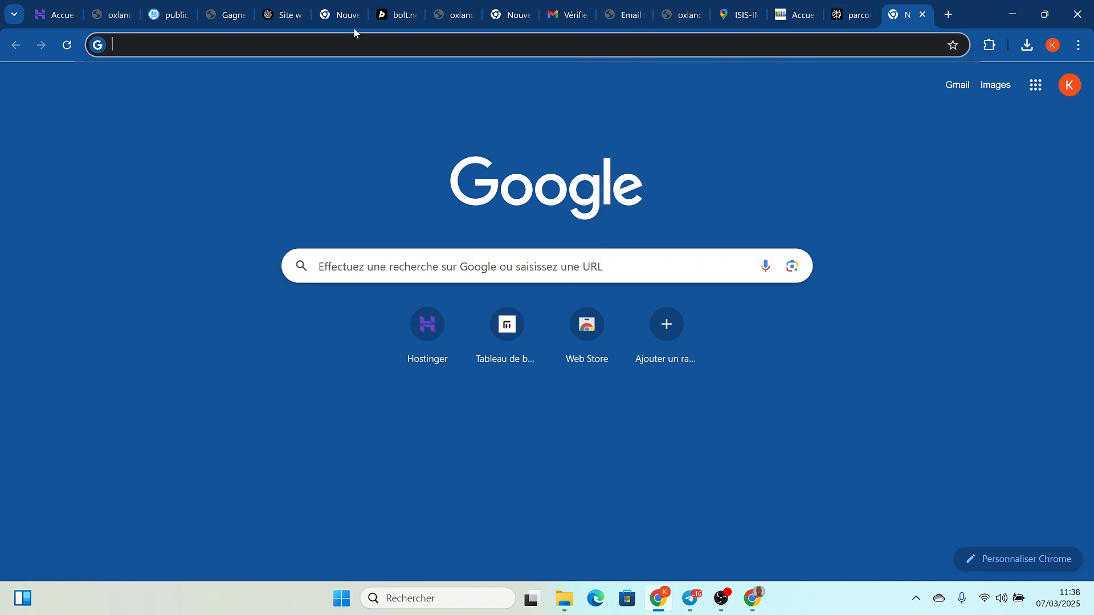
{"action": "left_click", "coordinate": [397, 12]}
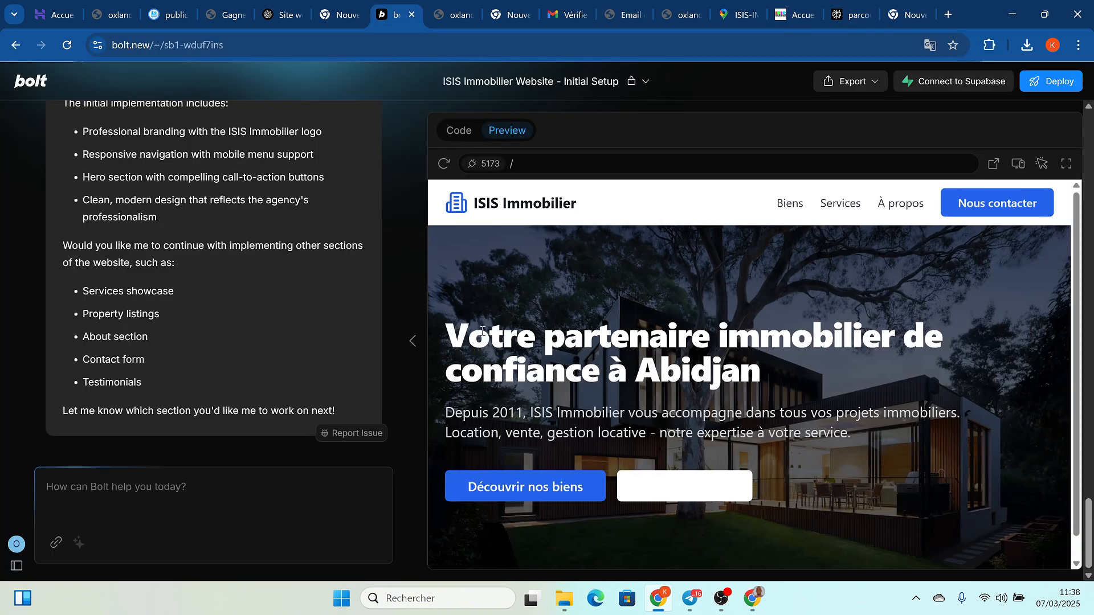
{"action": "scroll", "coordinate": [742, 390], "scroll_direction": "down", "scroll_amount": 1}
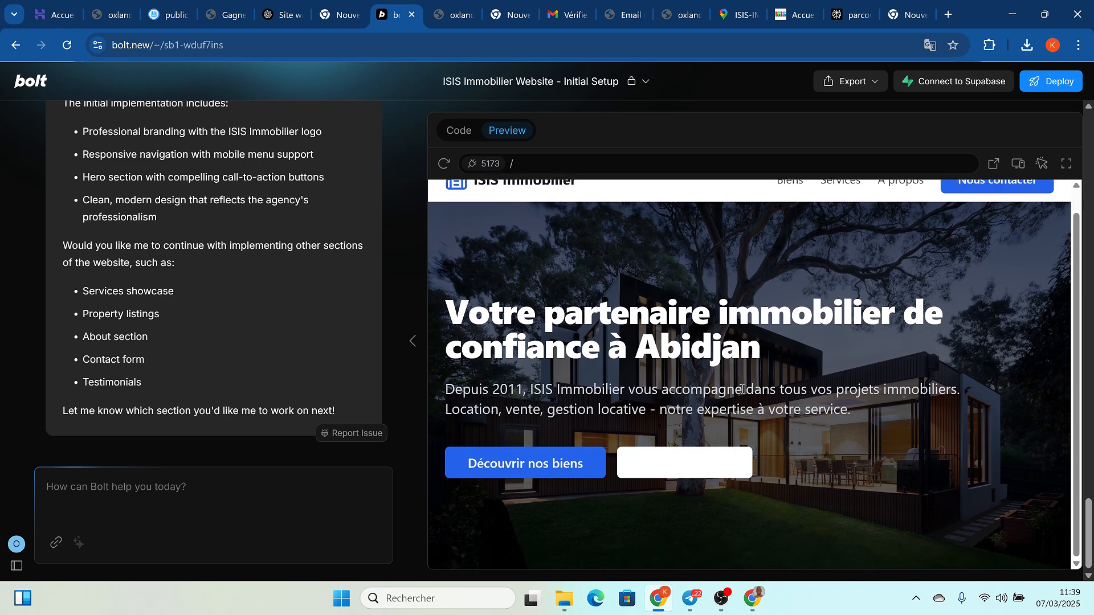
{"action": "scroll", "coordinate": [855, 323], "scroll_direction": "up", "scroll_amount": 1}
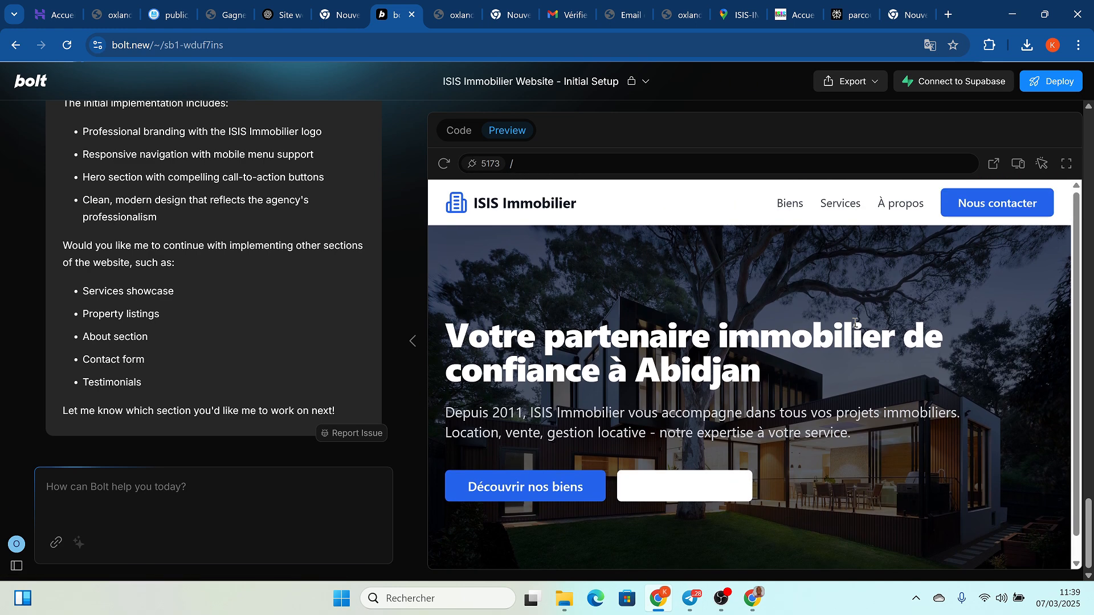
{"action": "scroll", "coordinate": [814, 429], "scroll_direction": "down", "scroll_amount": 1}
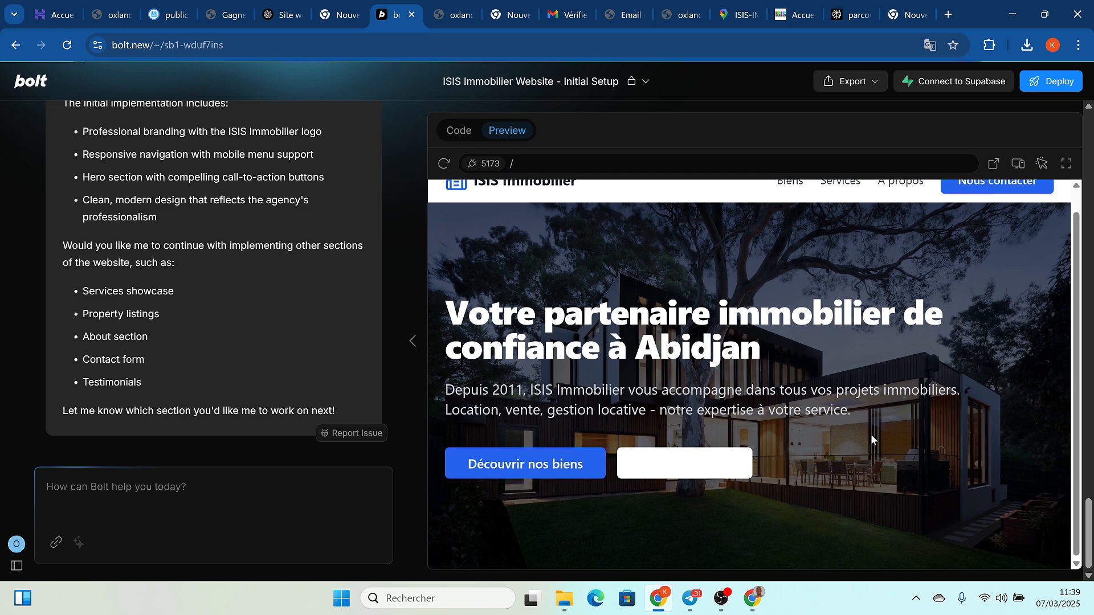
{"action": "scroll", "coordinate": [872, 438], "scroll_direction": "up", "scroll_amount": 1}
{"action": "scroll", "coordinate": [871, 436], "scroll_direction": "down", "scroll_amount": 1}
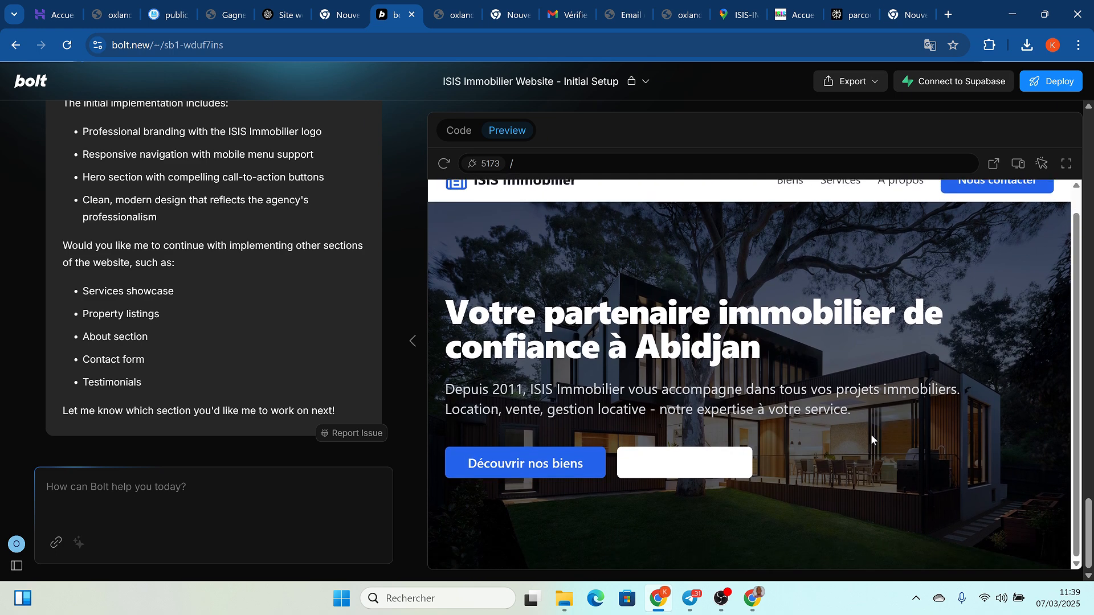
{"action": "scroll", "coordinate": [871, 436], "scroll_direction": "up", "scroll_amount": 1}
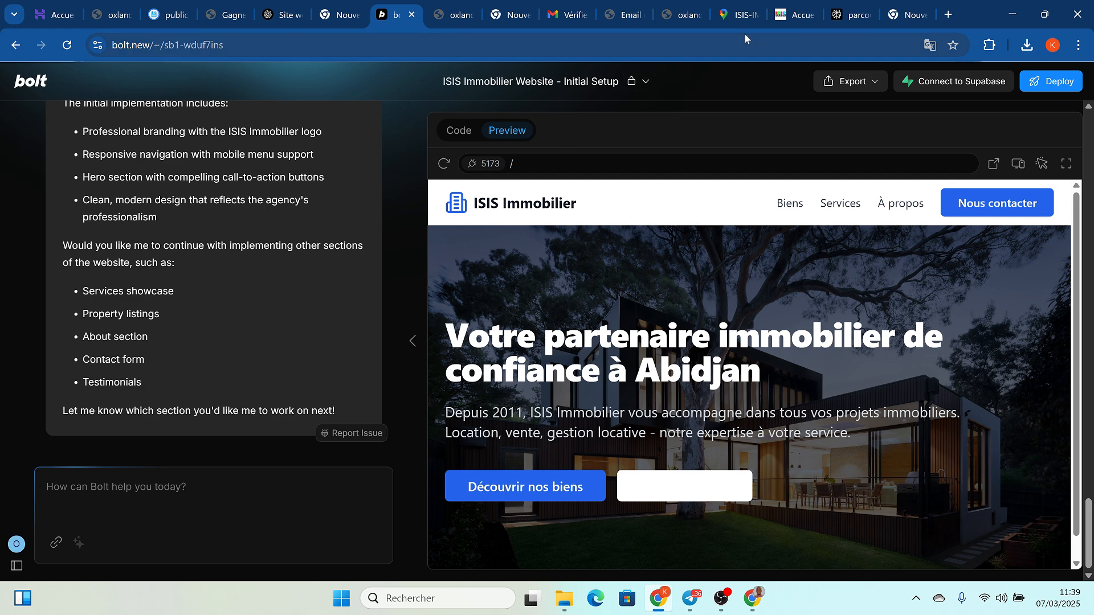
Step: Look through the Abidjan real estate agencies in the Google Maps search results for other potential clients
{"action": "left_click", "coordinate": [739, 17]}
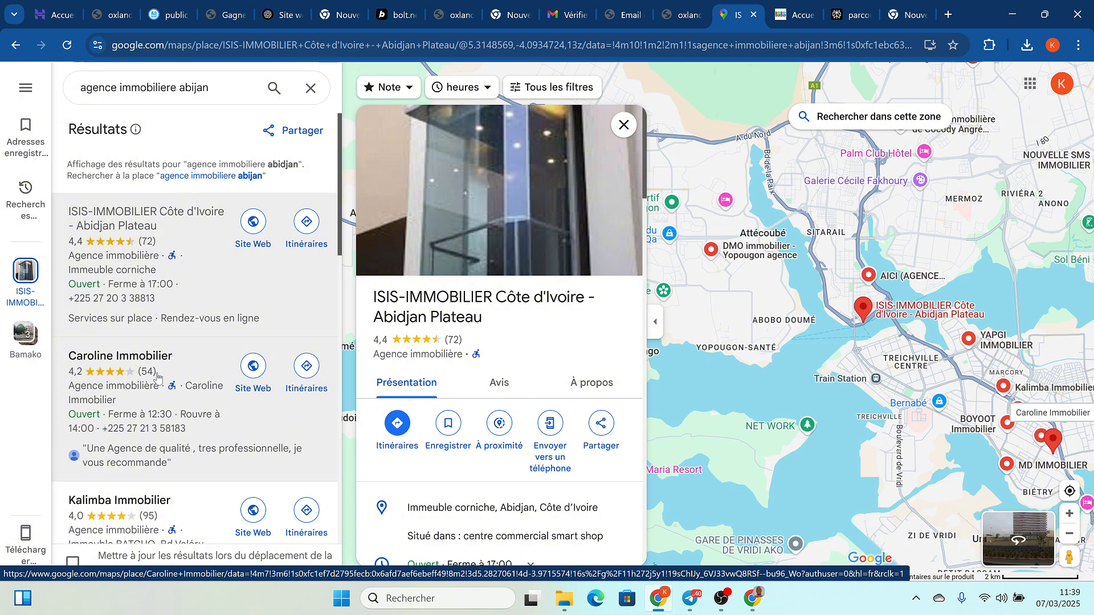
{"action": "scroll", "coordinate": [211, 436], "scroll_direction": "down", "scroll_amount": 2}
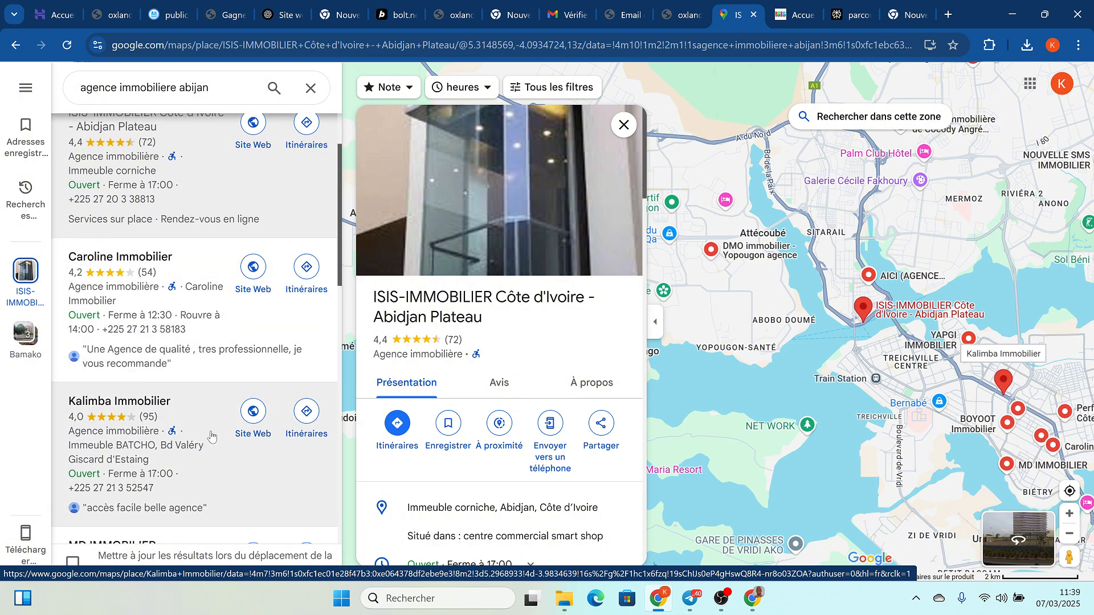
{"action": "scroll", "coordinate": [211, 436], "scroll_direction": "down", "scroll_amount": 1}
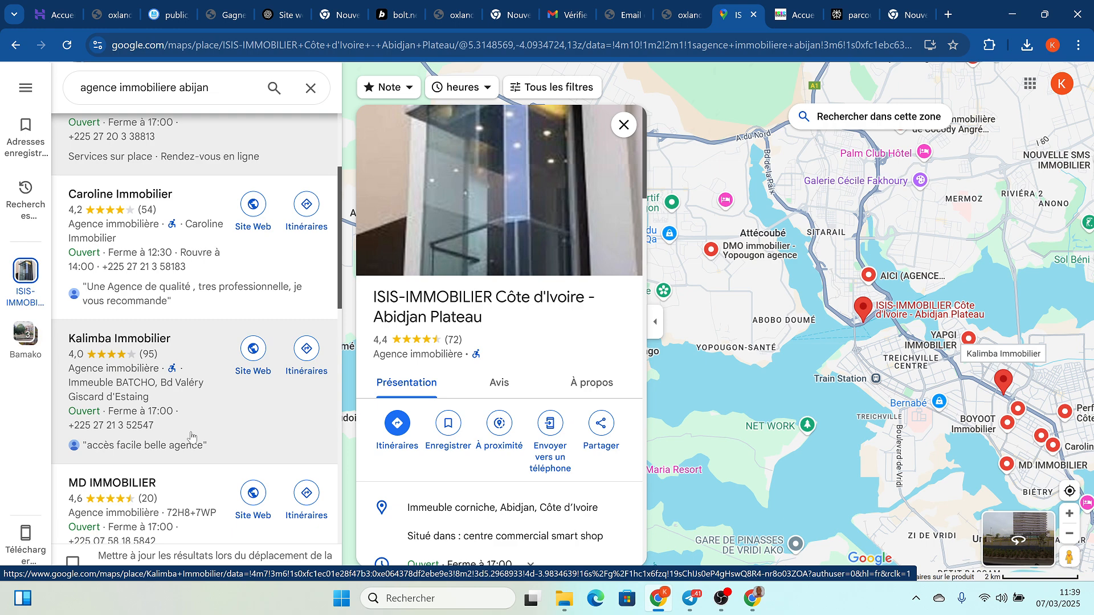
{"action": "scroll", "coordinate": [191, 436], "scroll_direction": "down", "scroll_amount": 1}
{"action": "scroll", "coordinate": [194, 406], "scroll_direction": "down", "scroll_amount": 5}
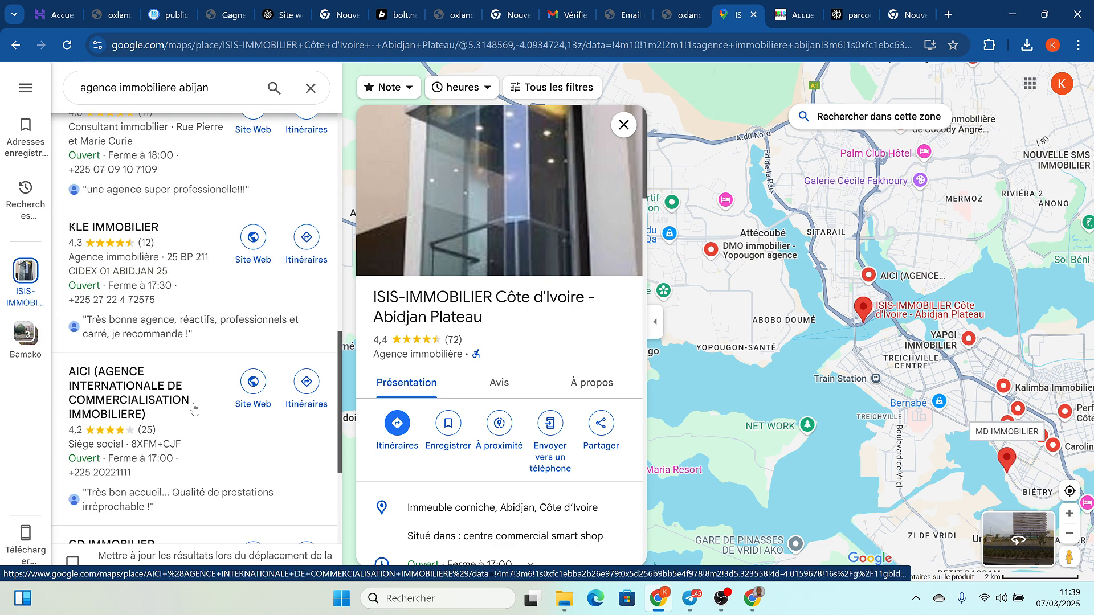
{"action": "scroll", "coordinate": [194, 407], "scroll_direction": "down", "scroll_amount": 10}
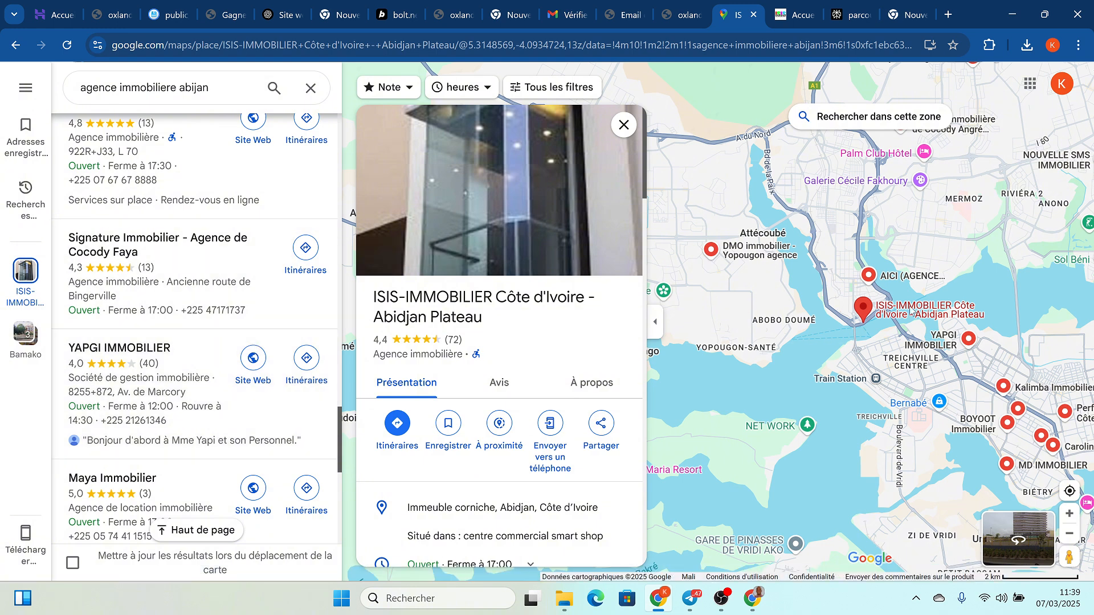
Step: Switch to the Hostinger account, view the account sharing page, dismiss the WordPress Add-ons notice, and review the hosting on the home page
{"action": "left_click", "coordinate": [752, 599]}
{"action": "scroll", "coordinate": [596, 203], "scroll_direction": "up", "scroll_amount": 6}
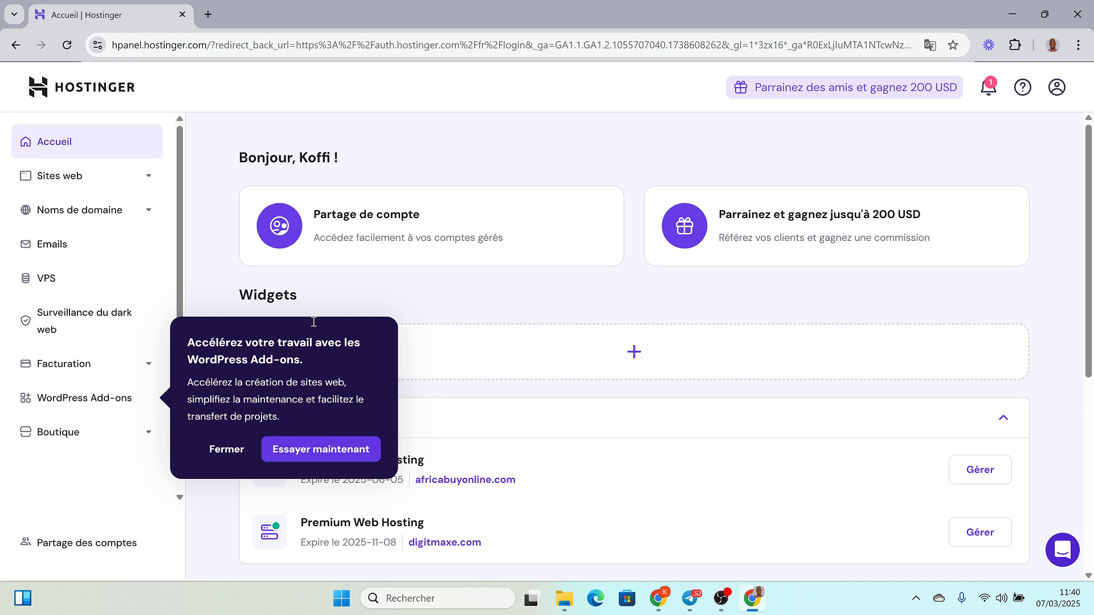
{"action": "left_click", "coordinate": [363, 265]}
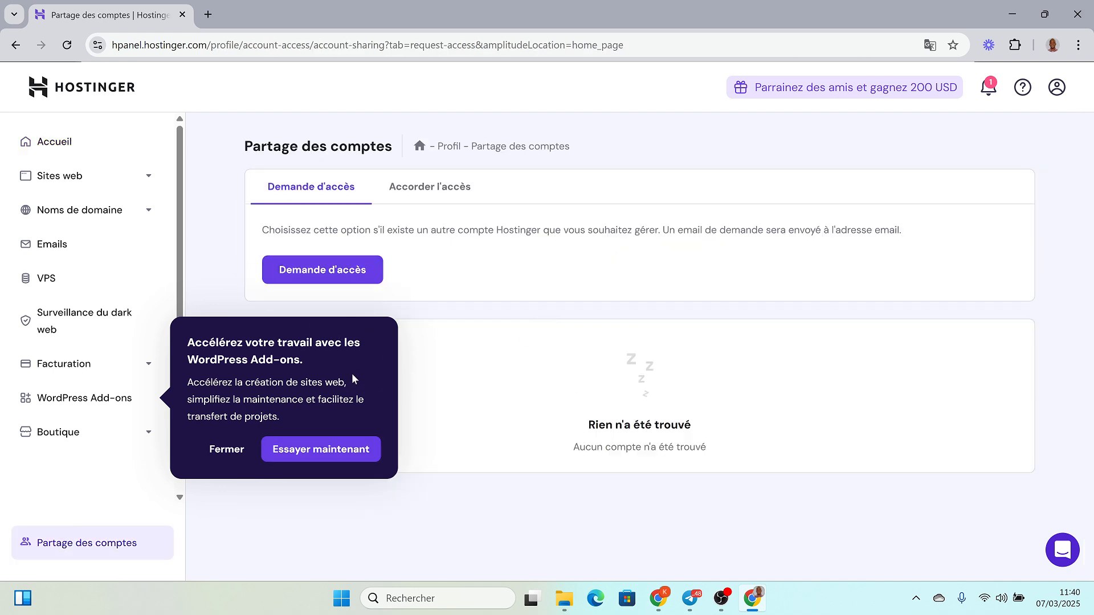
{"action": "left_click", "coordinate": [233, 542]}
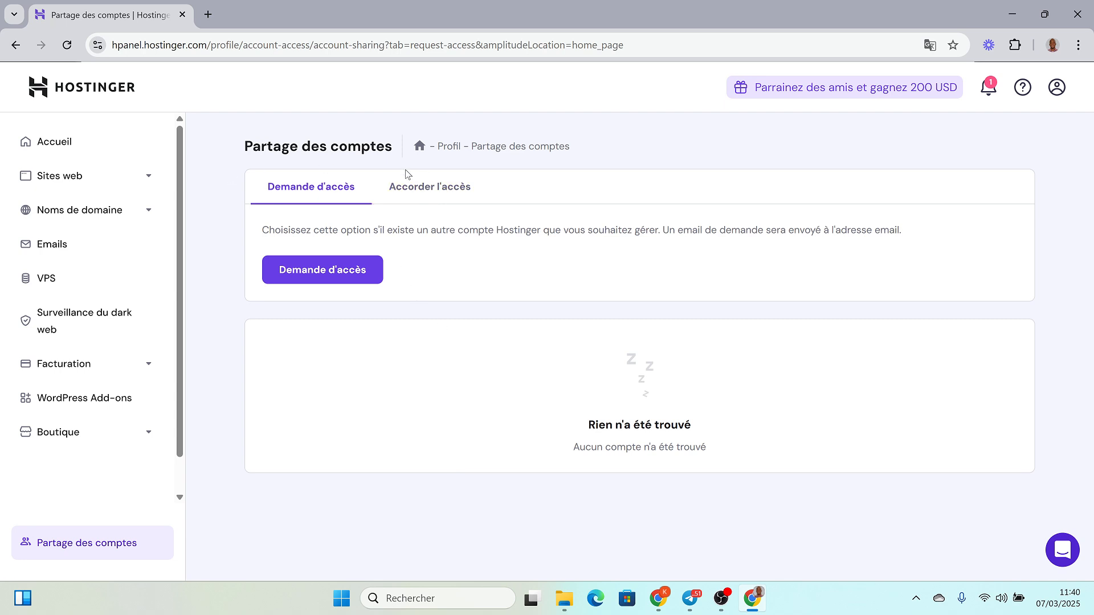
{"action": "left_click", "coordinate": [61, 154]}
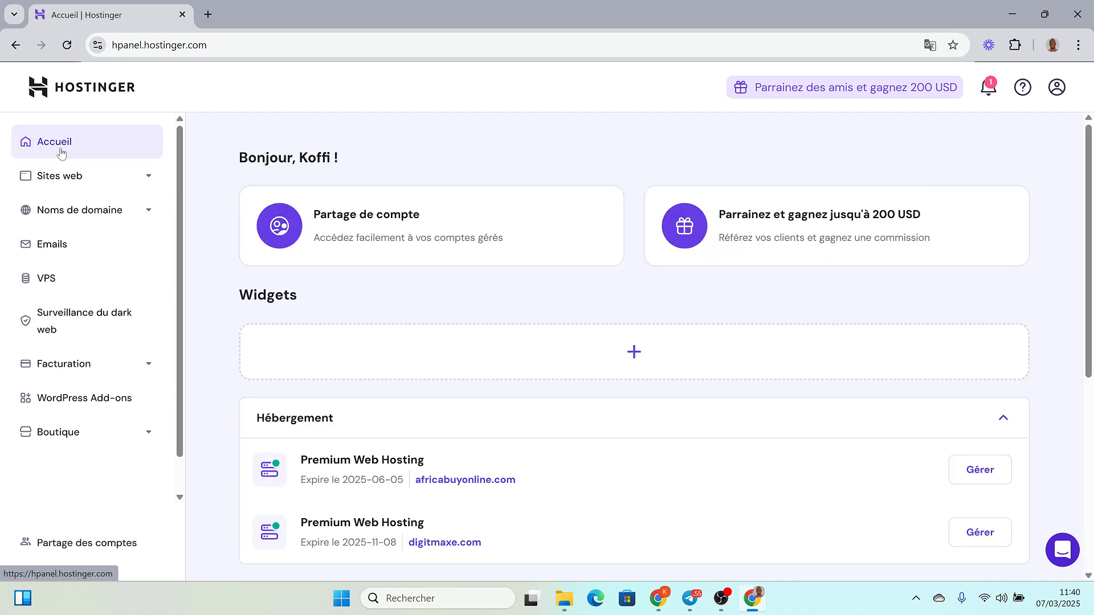
{"action": "scroll", "coordinate": [712, 282], "scroll_direction": "down", "scroll_amount": 3}
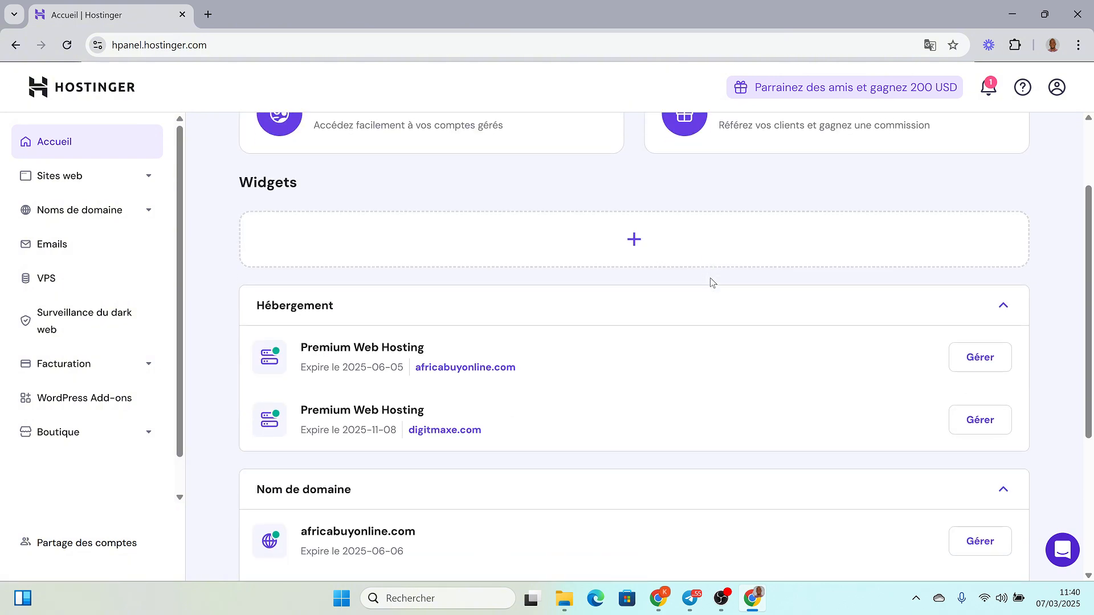
{"action": "scroll", "coordinate": [714, 283], "scroll_direction": "down", "scroll_amount": 2}
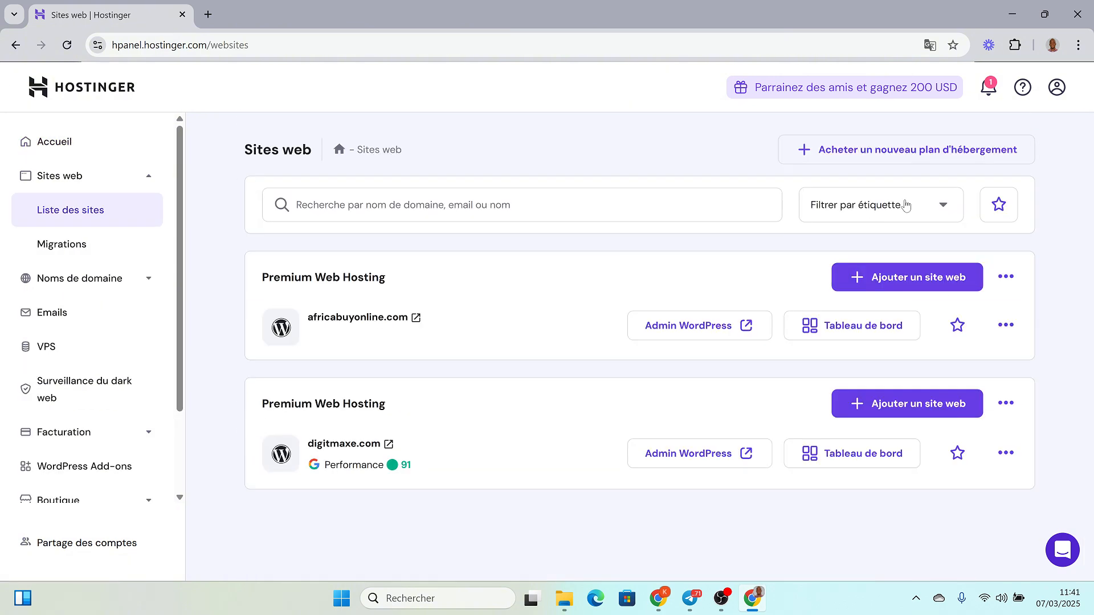
Step: Start buying a new hosting plan from the websites list, compare the web hosting offers and select Premium Web Hosting
{"action": "left_click", "coordinate": [875, 164]}
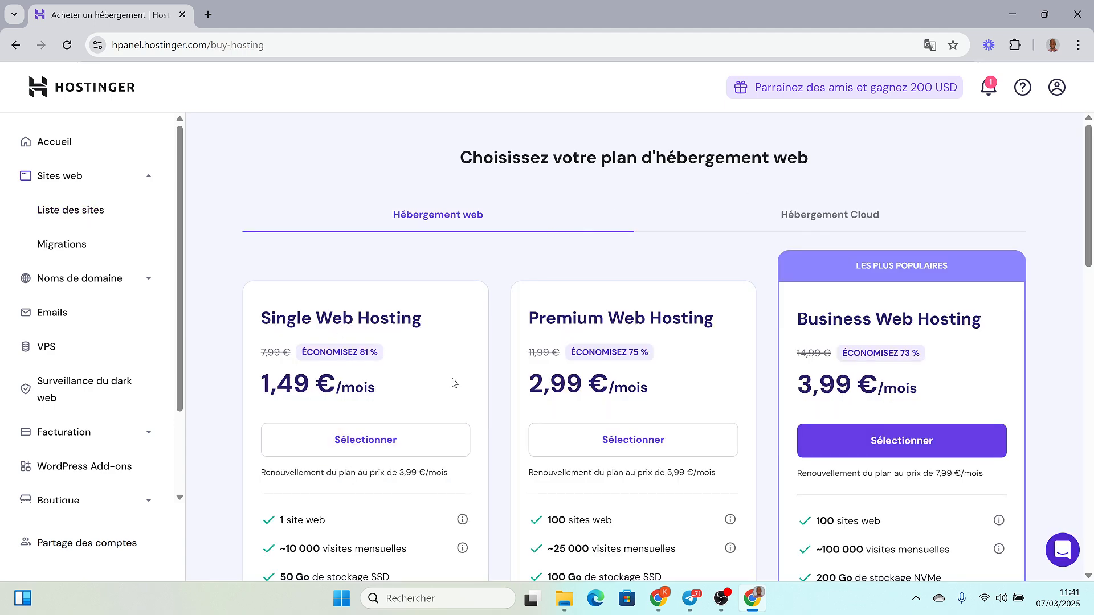
{"action": "scroll", "coordinate": [477, 422], "scroll_direction": "down", "scroll_amount": 2}
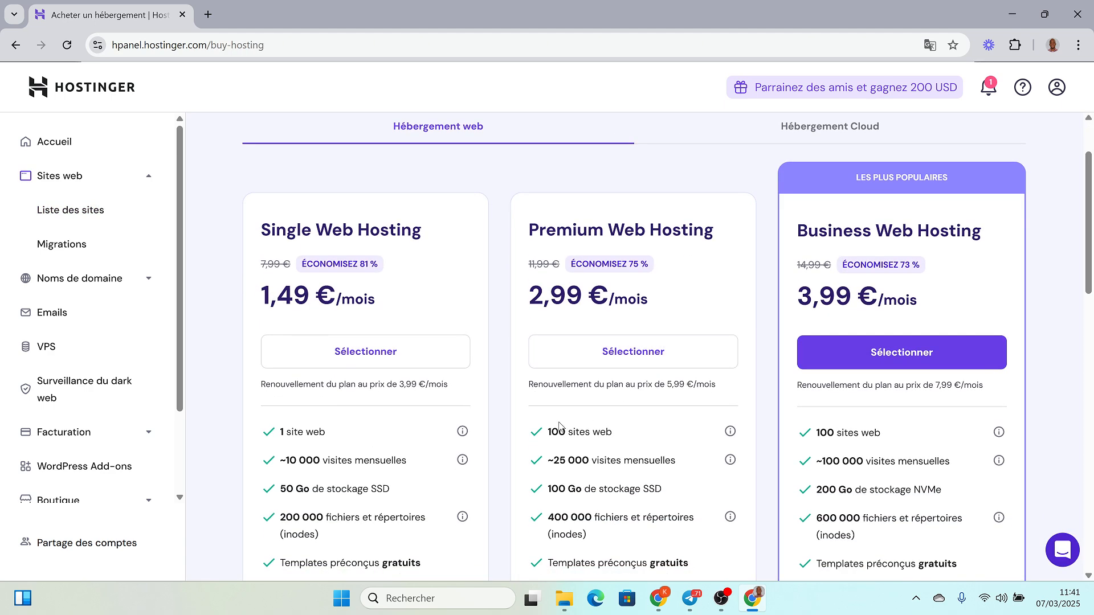
{"action": "scroll", "coordinate": [590, 345], "scroll_direction": "down", "scroll_amount": 1}
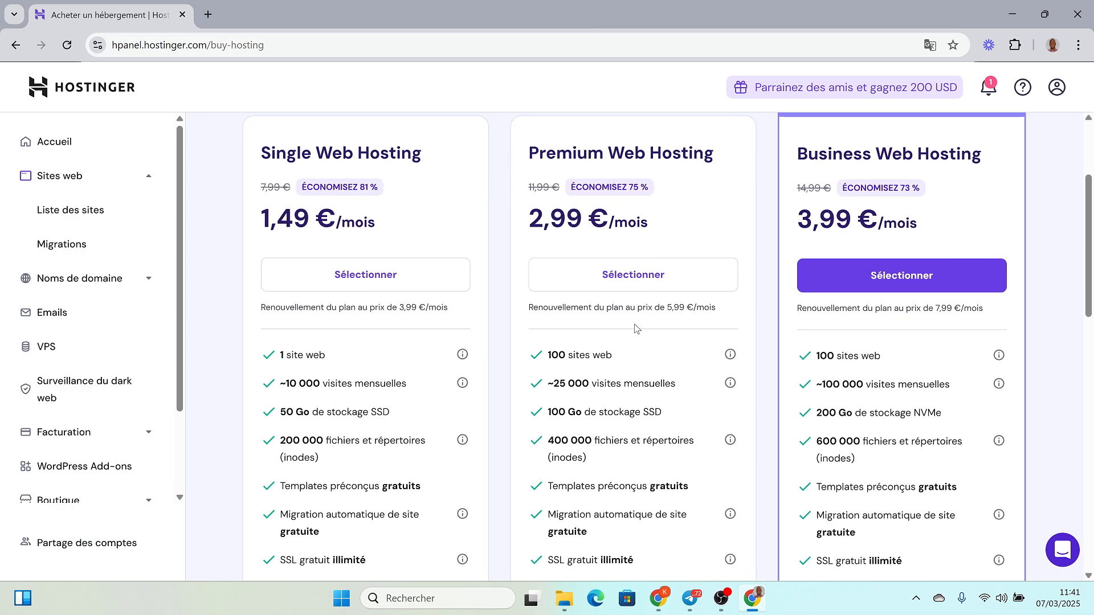
{"action": "scroll", "coordinate": [632, 473], "scroll_direction": "down", "scroll_amount": 5}
{"action": "scroll", "coordinate": [622, 365], "scroll_direction": "up", "scroll_amount": 5}
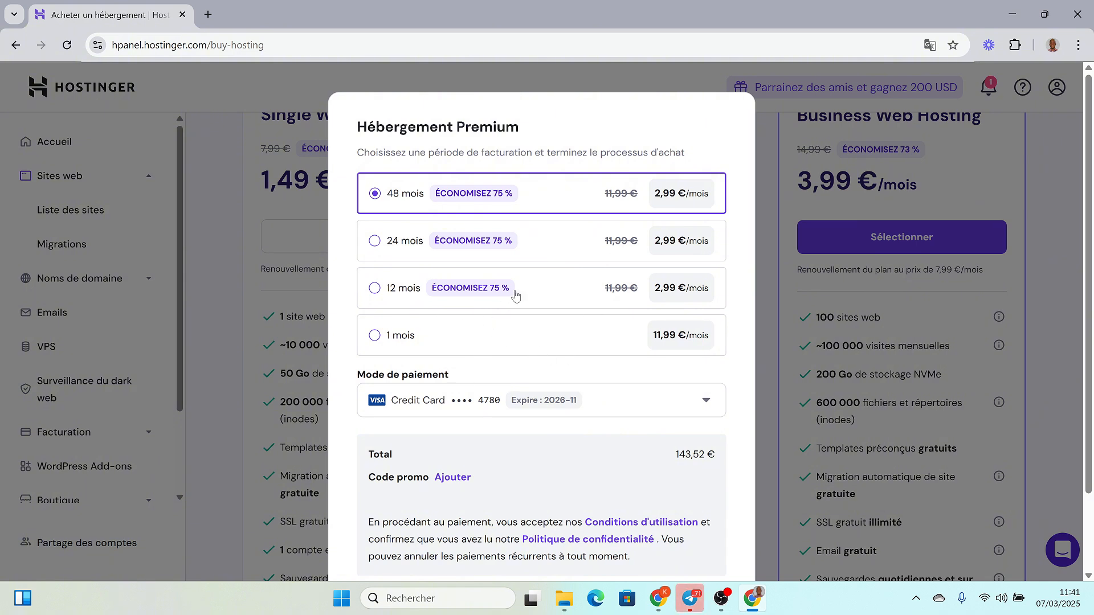
Step: Choose the 12-month billing period for the Premium hosting, view the other payment option and keep the saved Visa card
{"action": "left_click", "coordinate": [502, 293]}
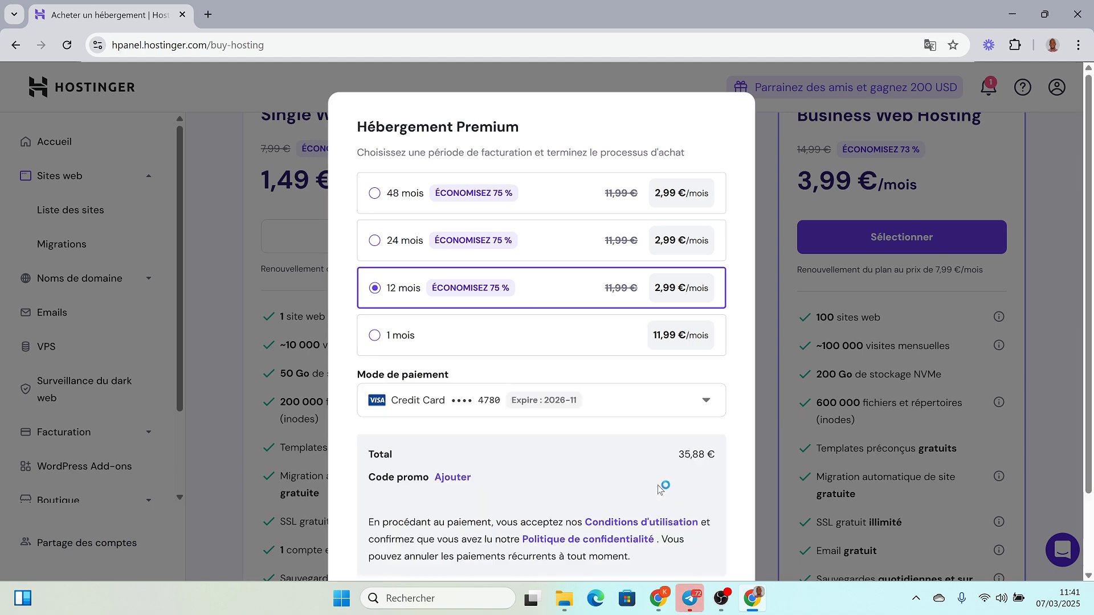
{"action": "scroll", "coordinate": [552, 456], "scroll_direction": "down", "scroll_amount": 2}
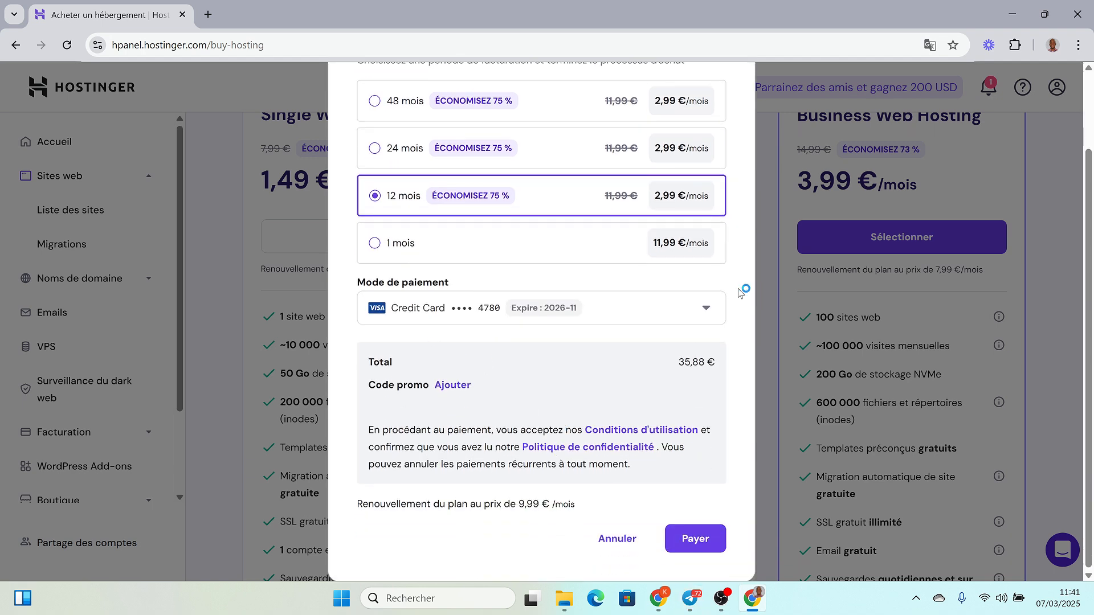
{"action": "left_click", "coordinate": [706, 310]}
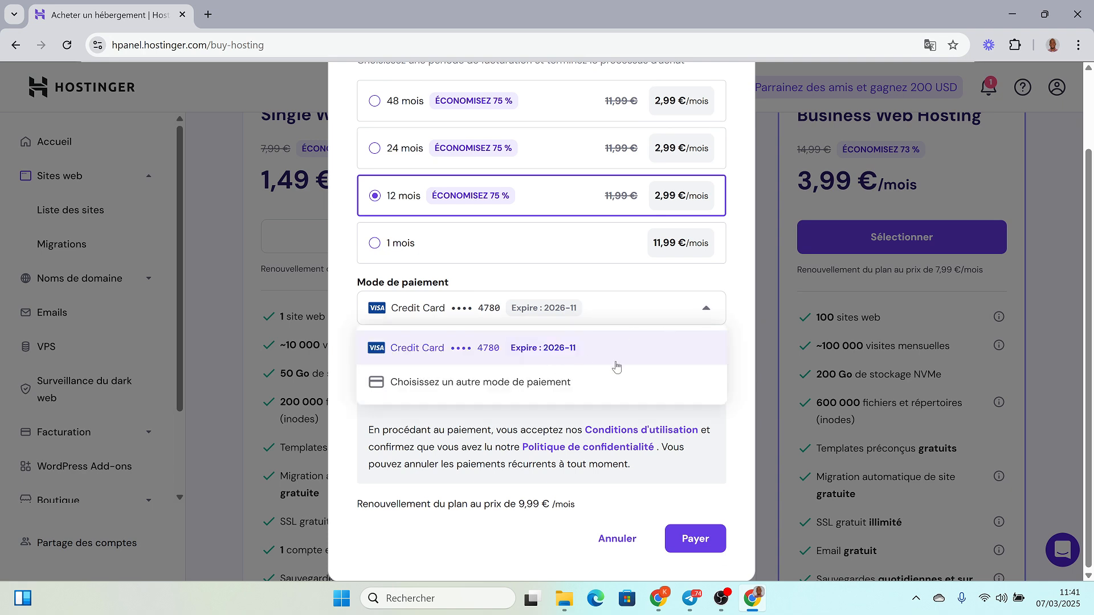
{"action": "left_click", "coordinate": [566, 394]}
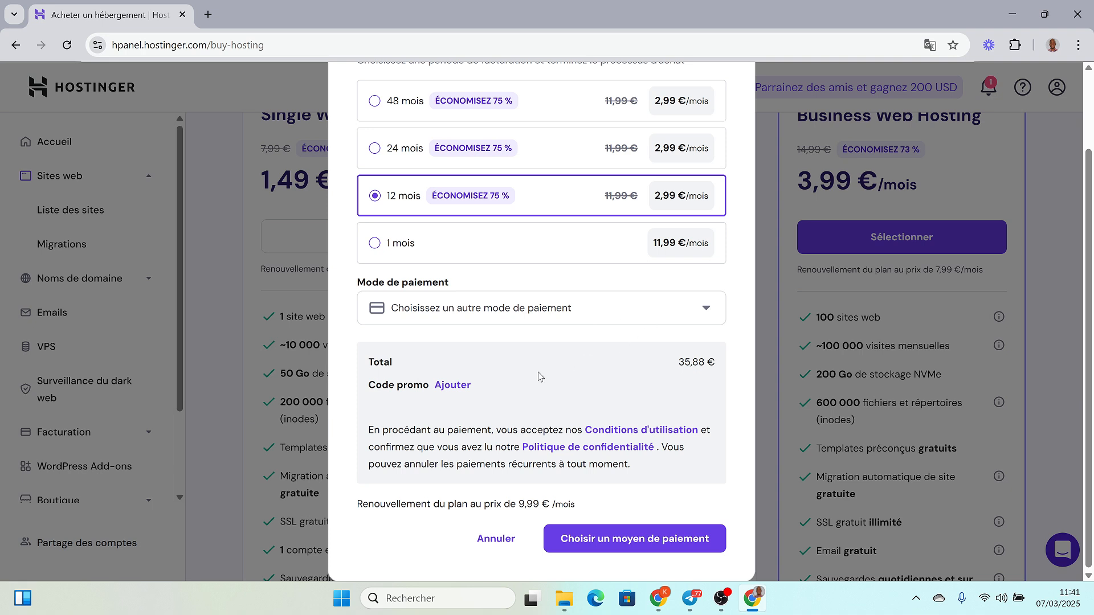
{"action": "left_click", "coordinate": [696, 313]}
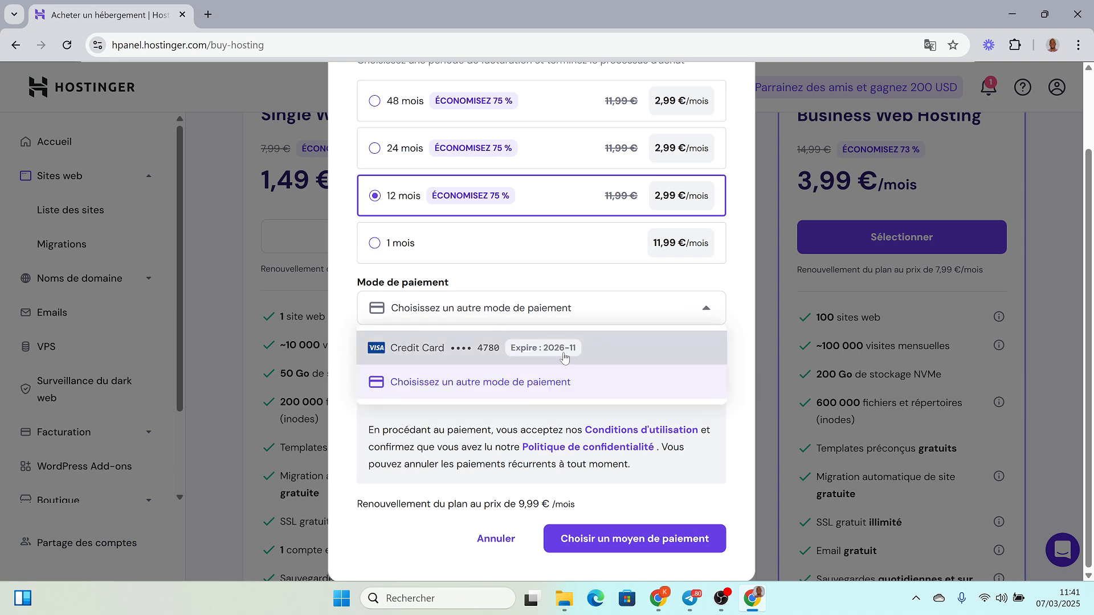
{"action": "left_click", "coordinate": [633, 347]}
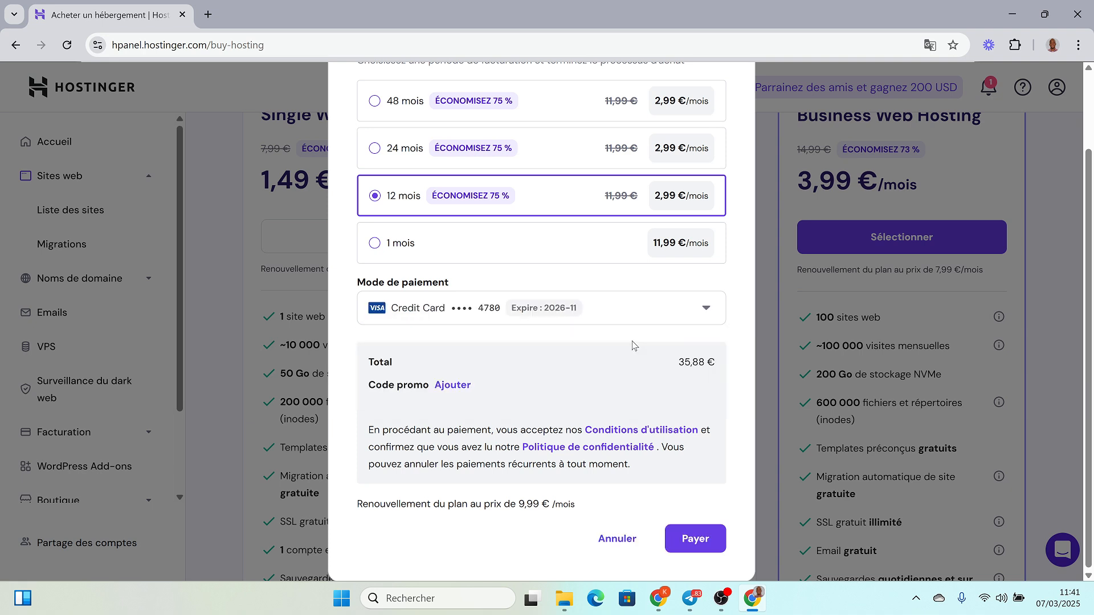
Step: Pay for the Premium hosting plan and continue to its configuration
{"action": "left_click", "coordinate": [690, 539]}
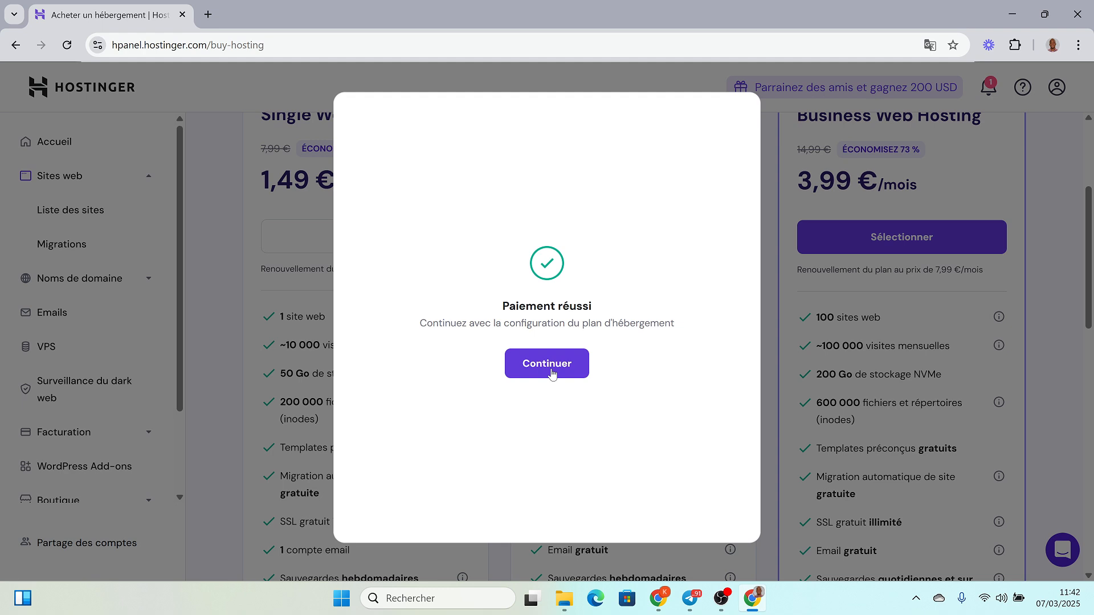
{"action": "left_click", "coordinate": [552, 373]}
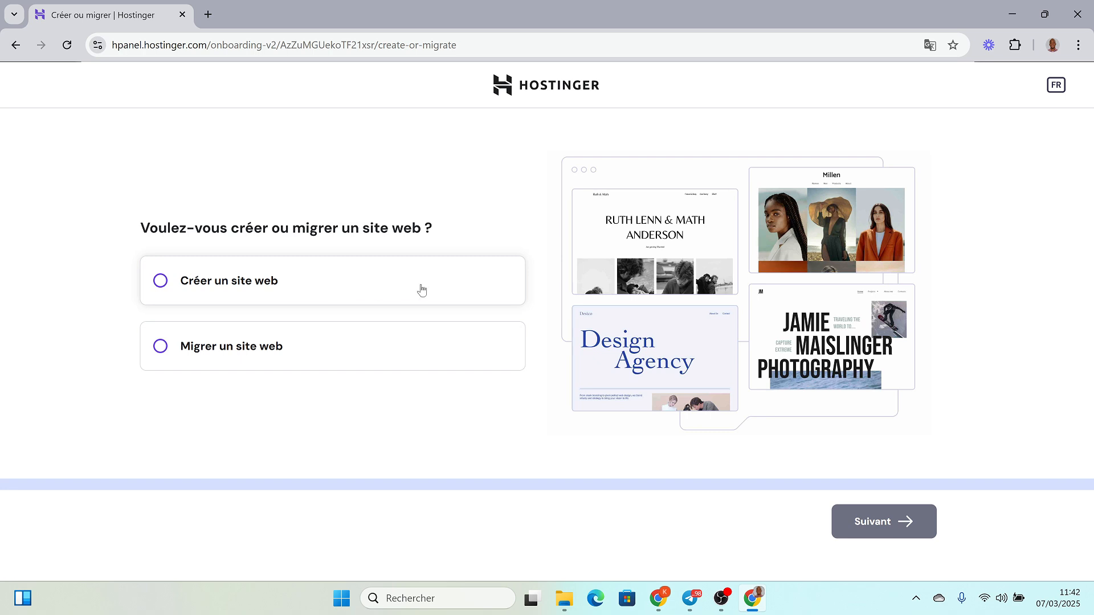
Step: Choose to create a website in the hosting setup and point out the empty PHP/HTML website option among the platforms
{"action": "left_click", "coordinate": [422, 290]}
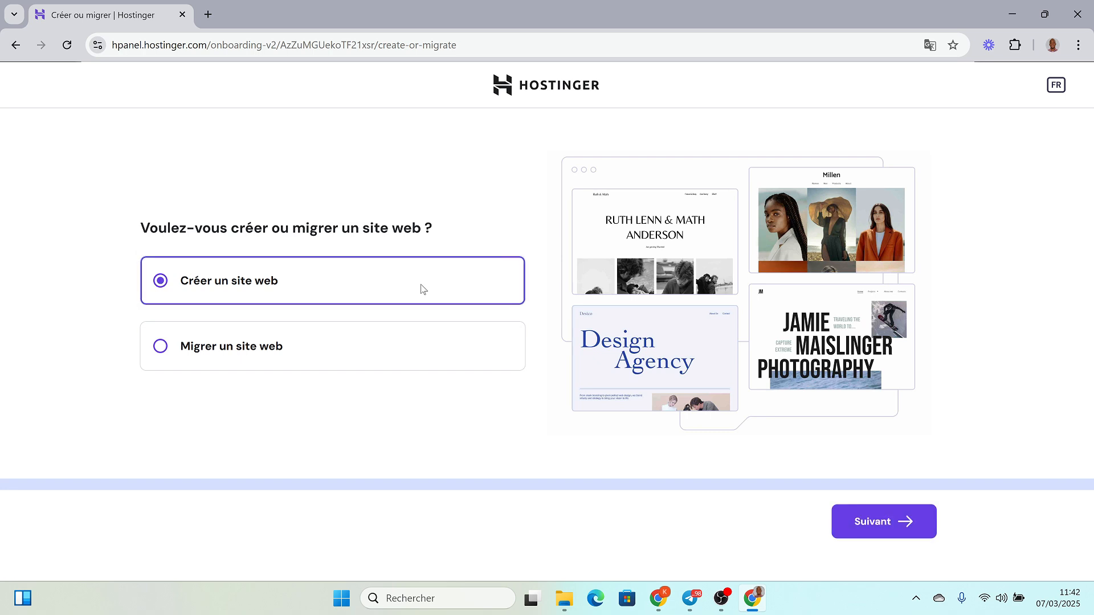
{"action": "left_click", "coordinate": [881, 528]}
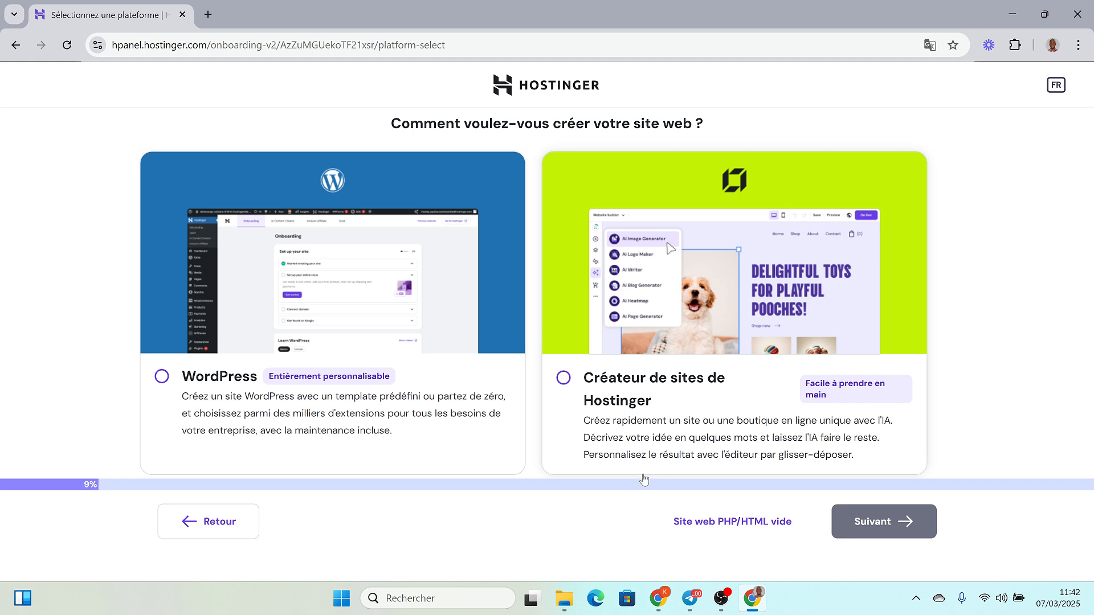
{"action": "left_click", "coordinate": [681, 533]}
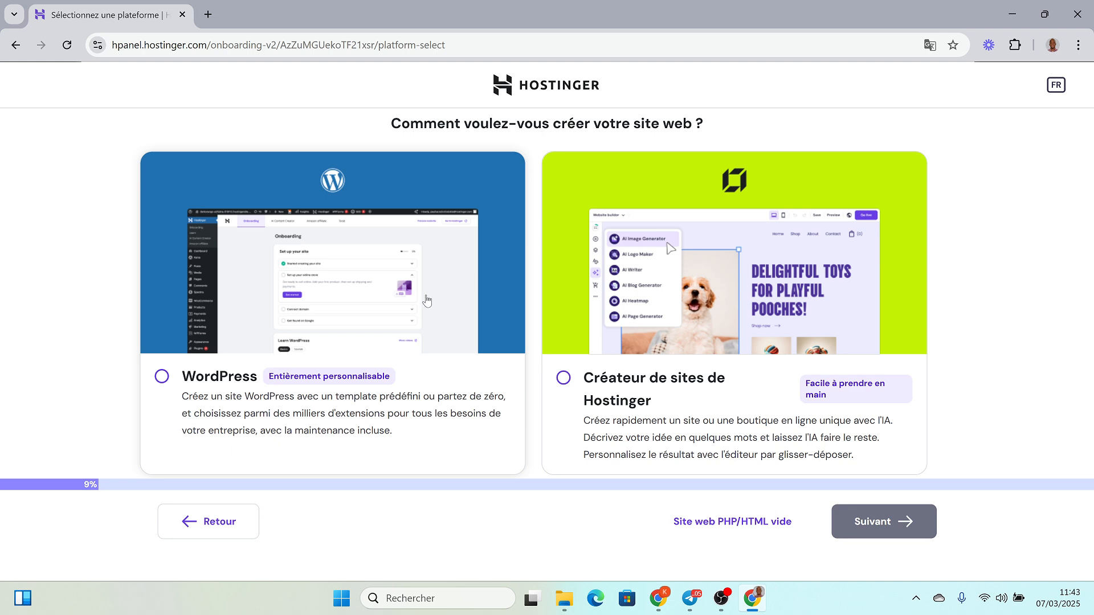
Step: Choose an empty PHP/HTML website and search the free domain names for partenigagnant
{"action": "left_click", "coordinate": [733, 523]}
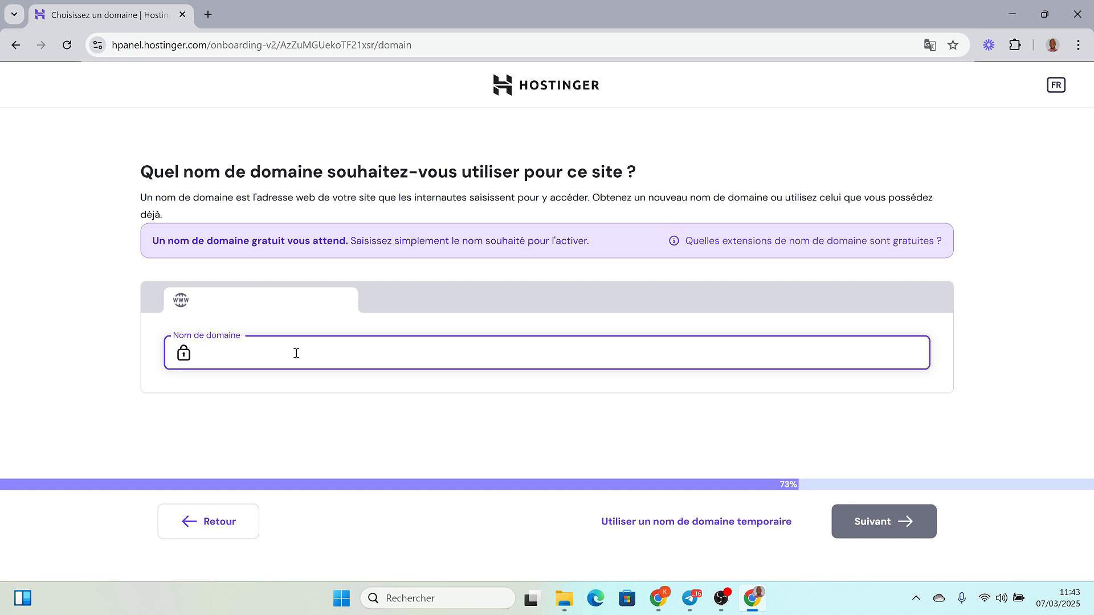
{"action": "type", "text": "g"}
{"action": "type", "text": "pa"}
{"action": "type", "text": "rtenigag"}
{"action": "type", "text": "n"}
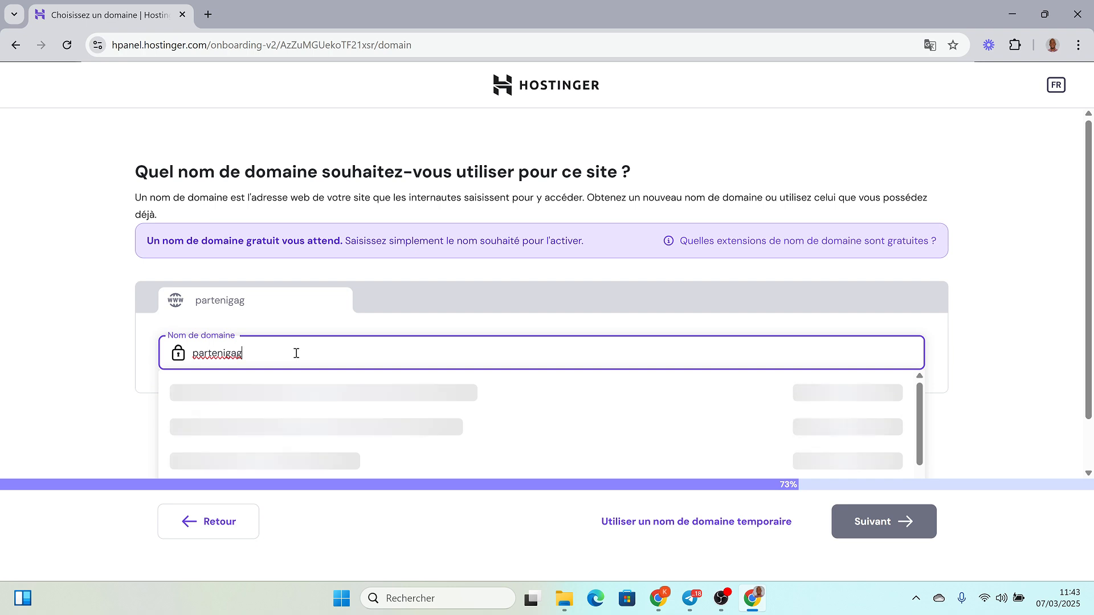
{"action": "type", "text": "ant"}
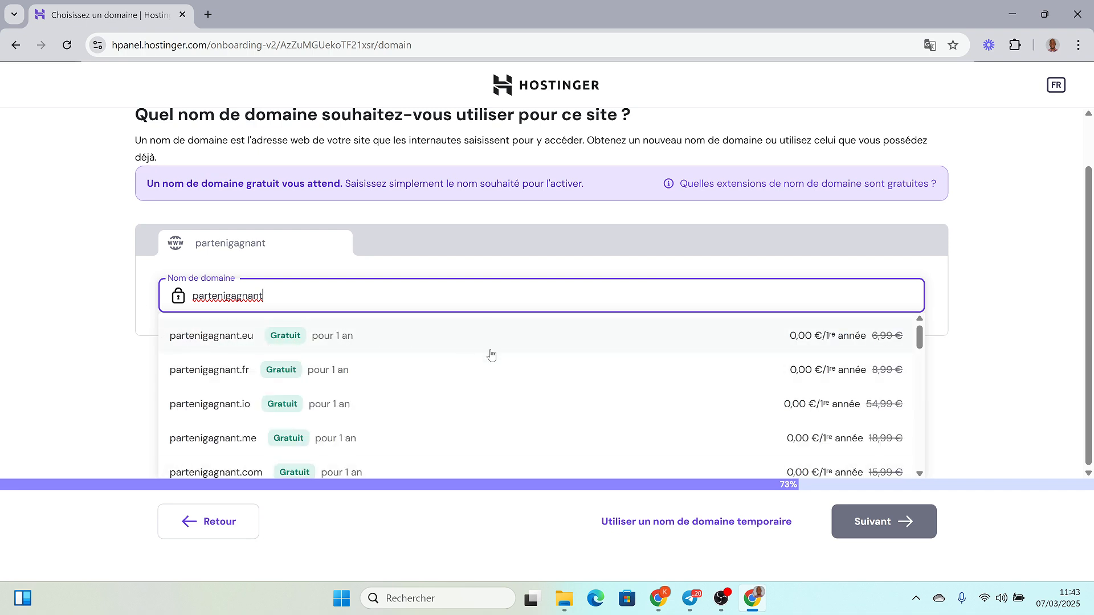
{"action": "scroll", "coordinate": [492, 355], "scroll_direction": "down", "scroll_amount": 2}
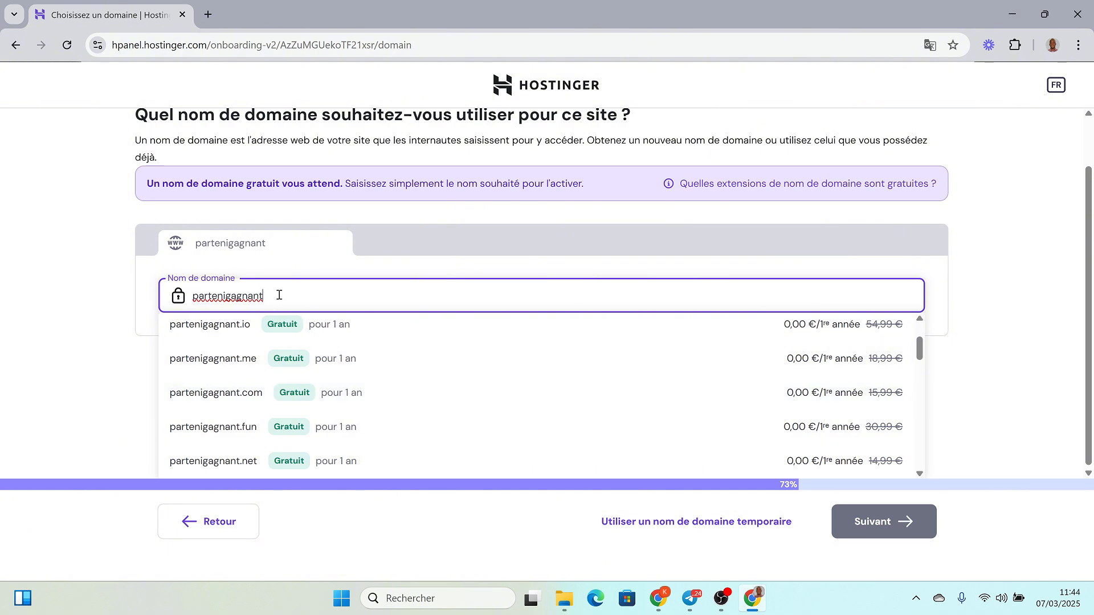
Step: Replace the domain name search with therdo
{"action": "key", "text": "BackSpace"}
{"action": "key", "text": "BackSpace"}
{"action": "key", "text": "BackSpace"}
{"action": "key", "text": "BackSpace"}
{"action": "key", "text": "BackSpace"}
{"action": "key", "text": "BackSpace"}
{"action": "key", "text": "BackSpace"}
{"action": "key", "text": "BackSpace"}
{"action": "key", "text": "BackSpace"}
{"action": "key", "text": "BackSpace"}
{"action": "key", "text": "BackSpace"}
{"action": "key", "text": "BackSpace"}
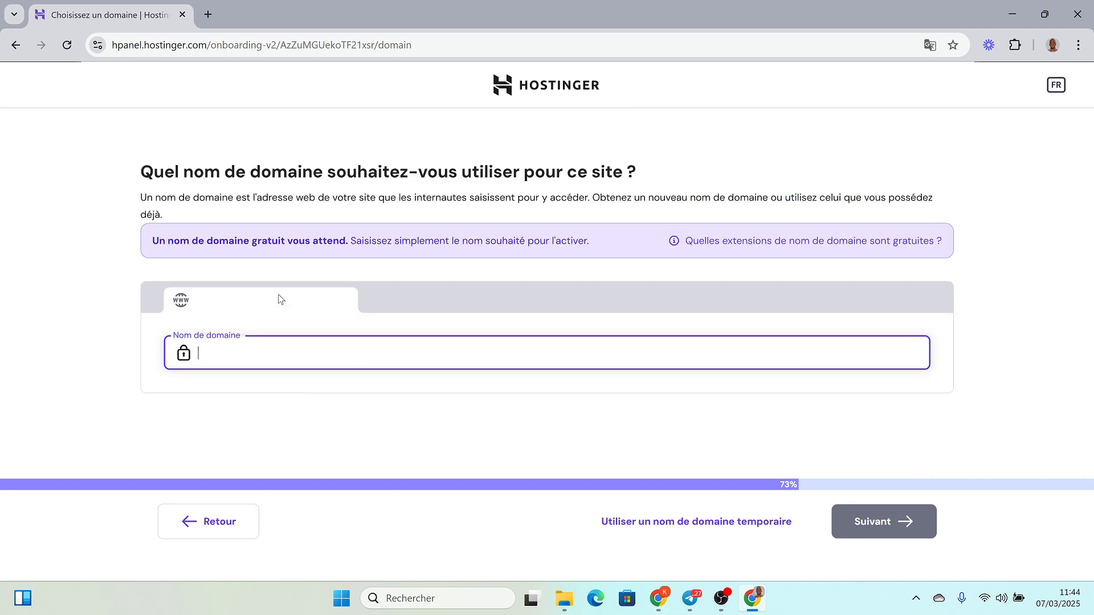
{"action": "type", "text": "therdo"}
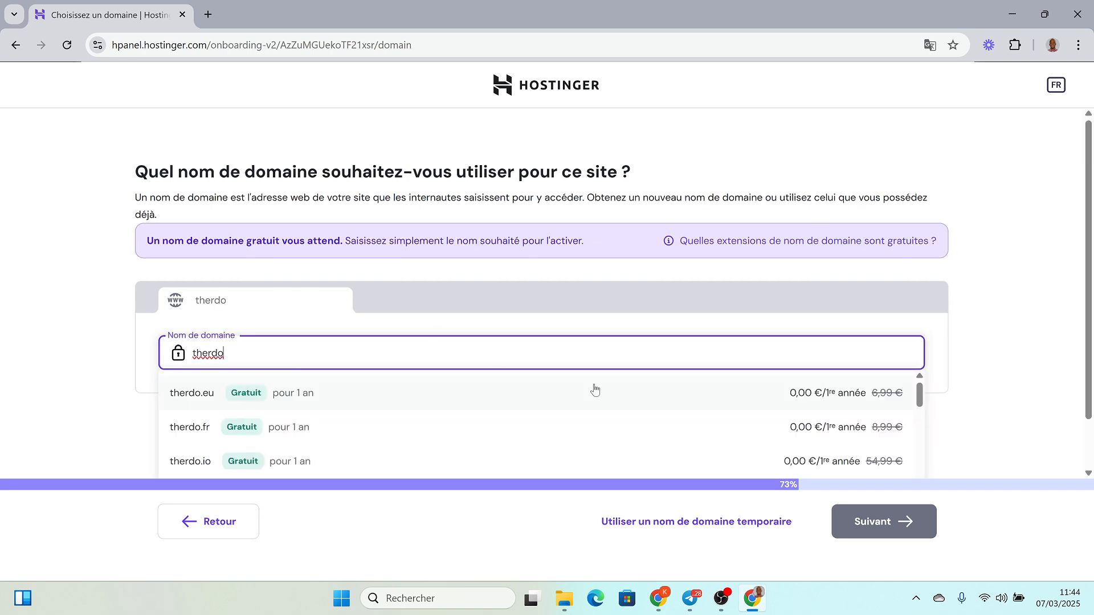
Step: Compare the extensions offered for therdo, select the free therdo.shop domain and continue to its registration
{"action": "scroll", "coordinate": [595, 389], "scroll_direction": "down", "scroll_amount": 2}
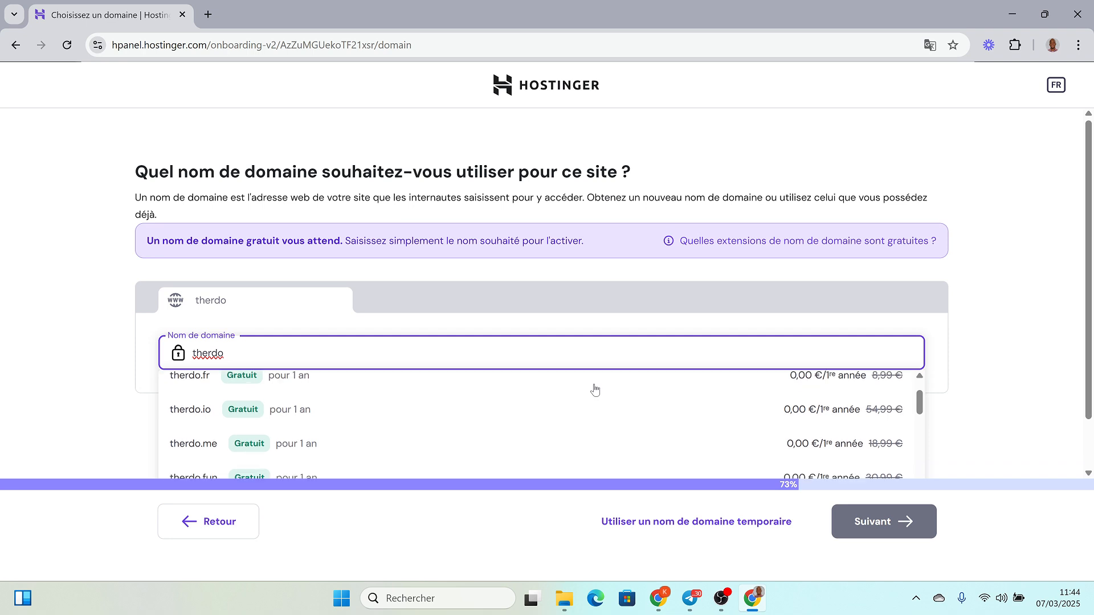
{"action": "scroll", "coordinate": [595, 390], "scroll_direction": "down", "scroll_amount": 4}
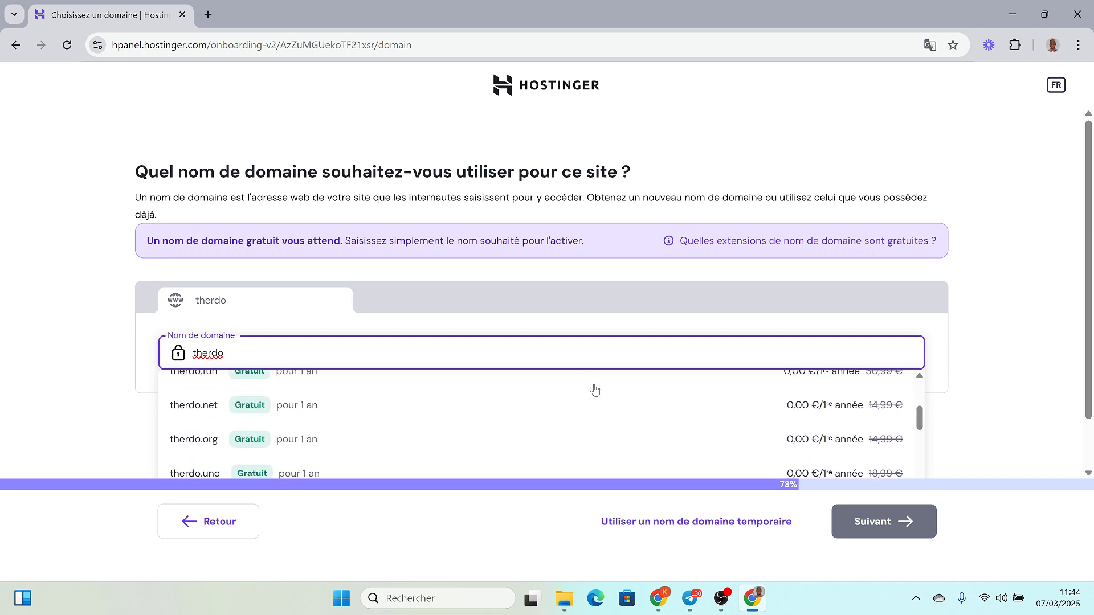
{"action": "scroll", "coordinate": [595, 389], "scroll_direction": "up", "scroll_amount": 6}
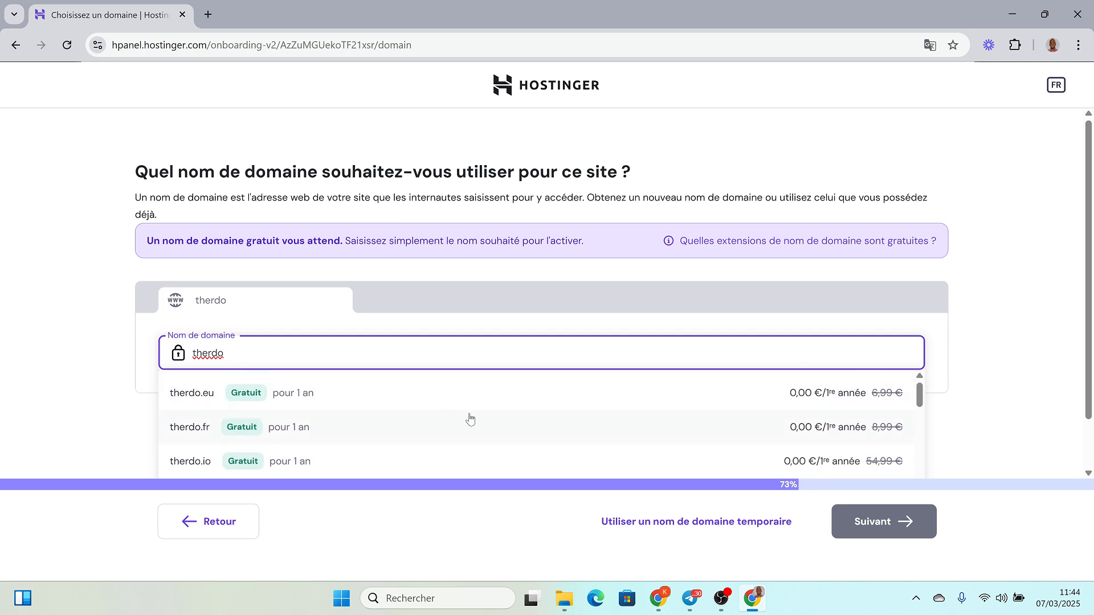
{"action": "scroll", "coordinate": [477, 420], "scroll_direction": "down", "scroll_amount": 4}
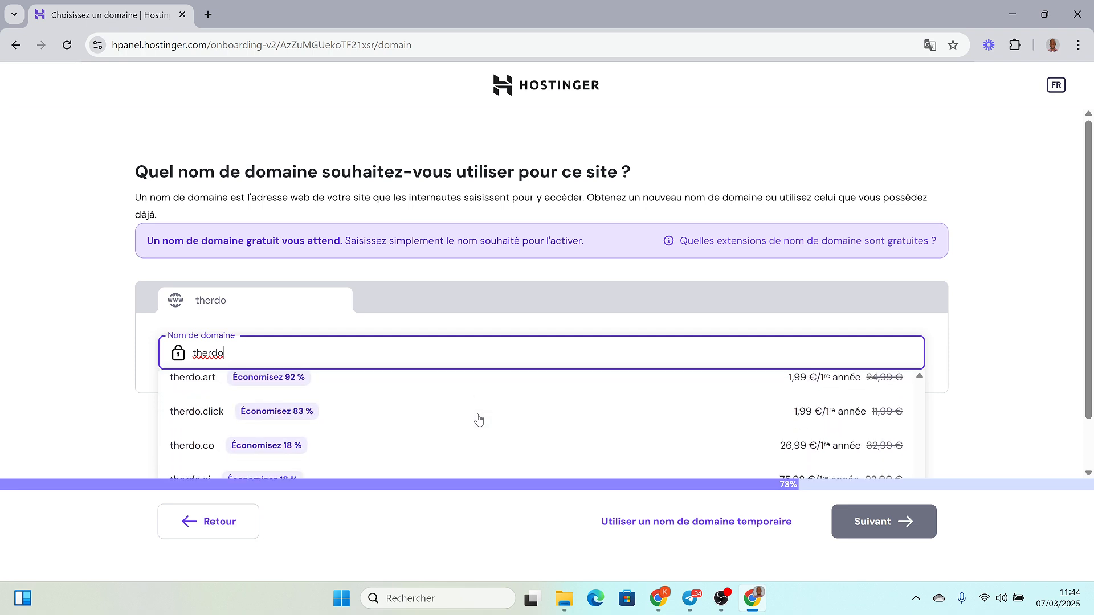
{"action": "scroll", "coordinate": [478, 420], "scroll_direction": "down", "scroll_amount": 1}
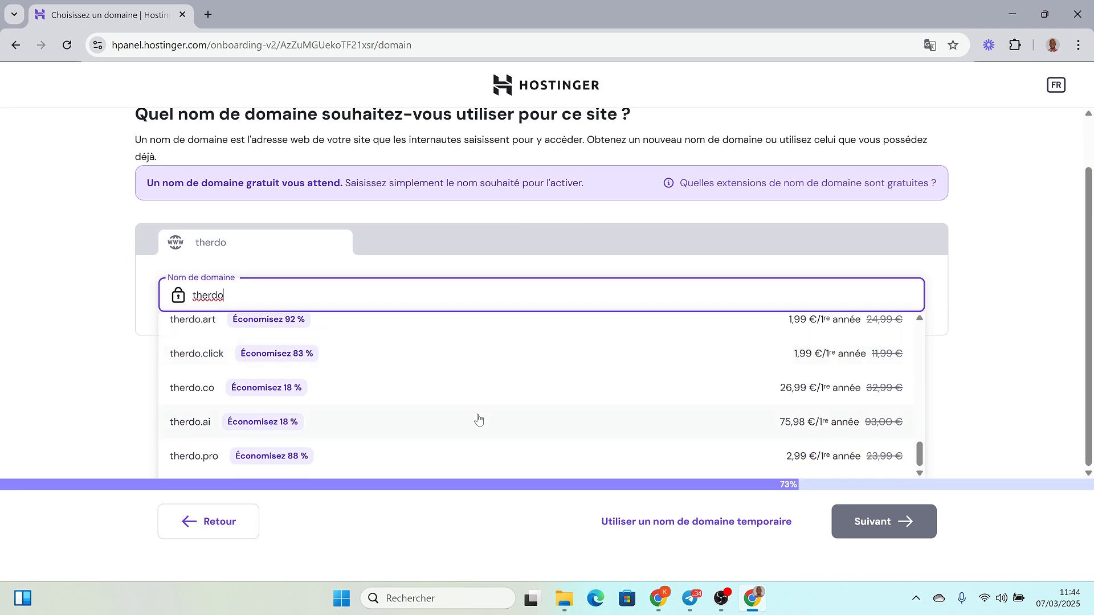
{"action": "scroll", "coordinate": [479, 420], "scroll_direction": "up", "scroll_amount": 8}
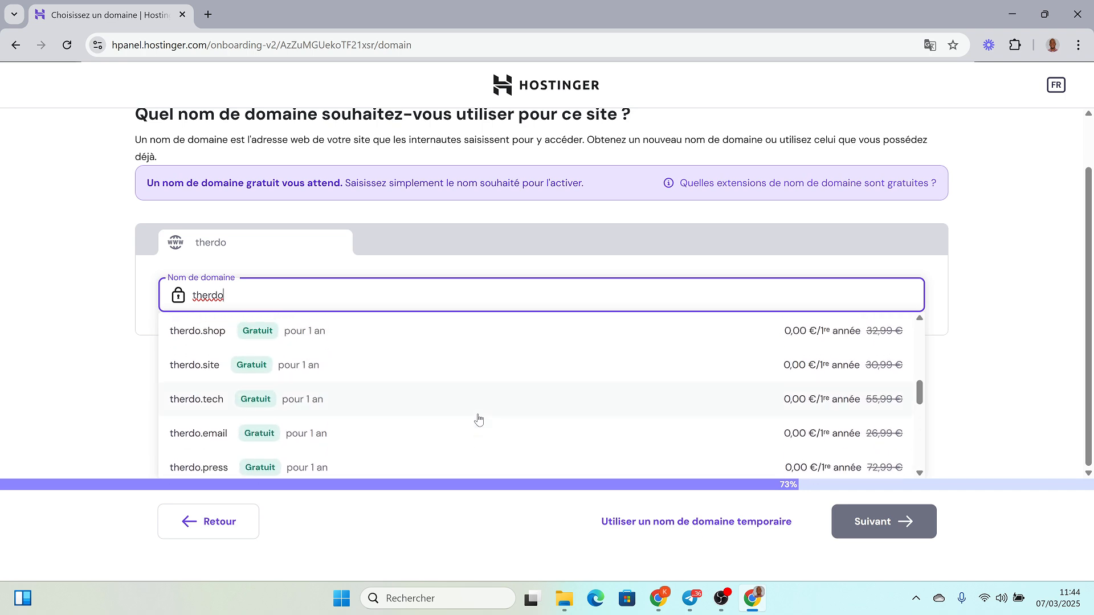
{"action": "scroll", "coordinate": [478, 420], "scroll_direction": "up", "scroll_amount": 1}
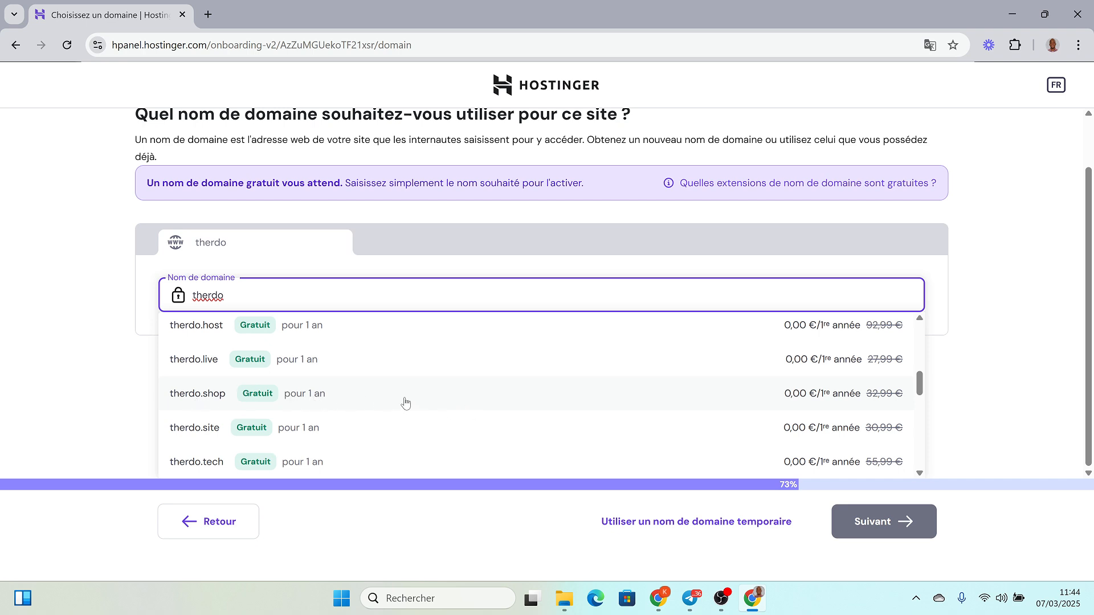
{"action": "left_click", "coordinate": [359, 394]}
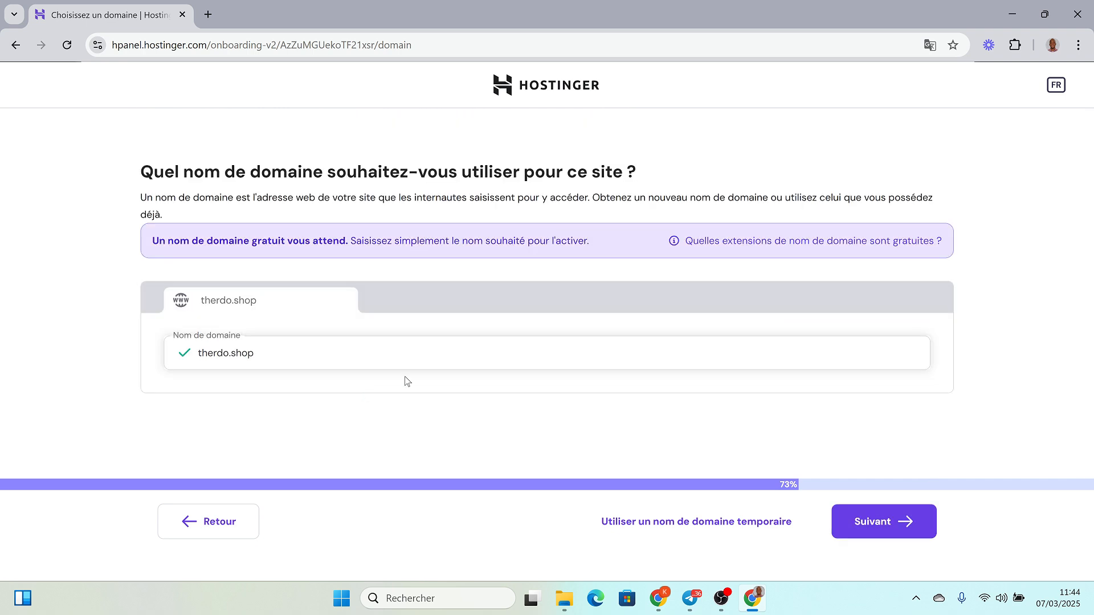
{"action": "left_click", "coordinate": [896, 528]}
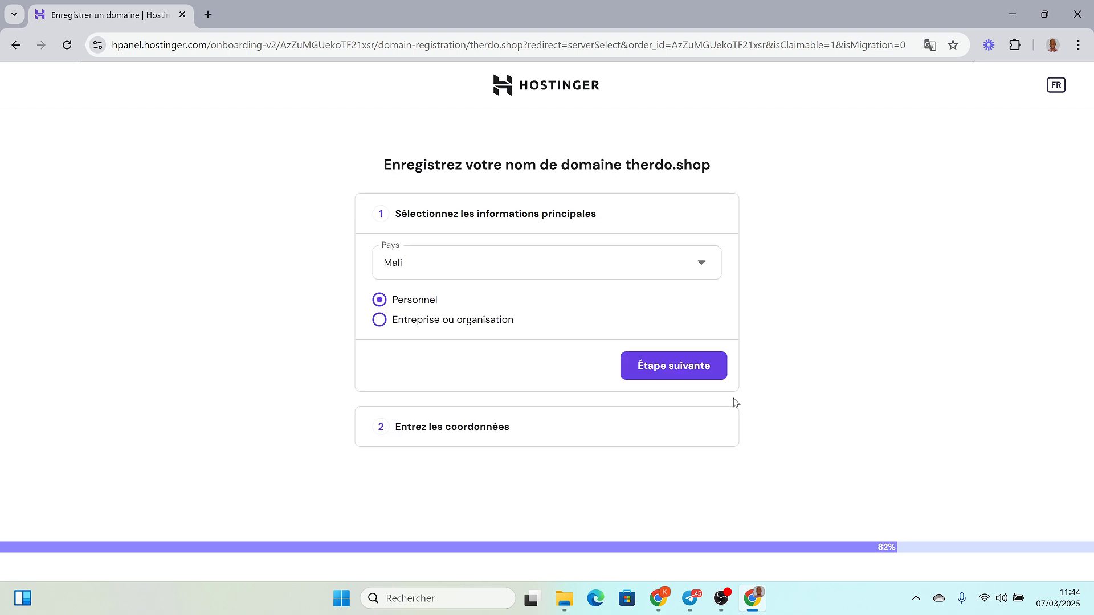
Step: Register therdo.shop as a personal domain in Mali with the saved contact details and keep France as the data centre
{"action": "left_click", "coordinate": [674, 366]}
{"action": "scroll", "coordinate": [536, 295], "scroll_direction": "down", "scroll_amount": 1}
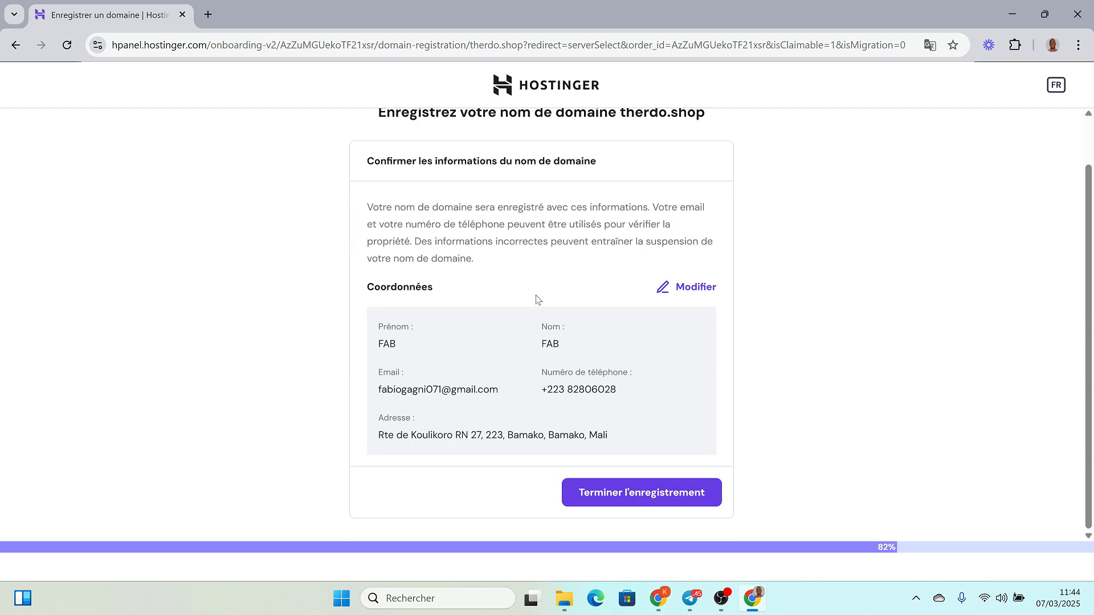
{"action": "left_click", "coordinate": [635, 509]}
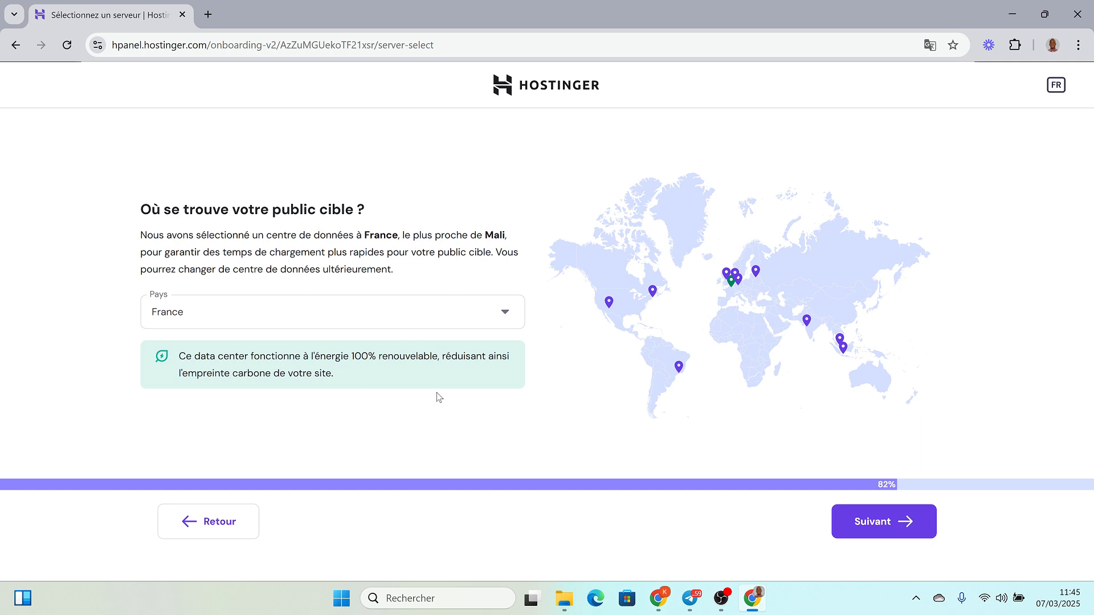
{"action": "left_click", "coordinate": [844, 532]}
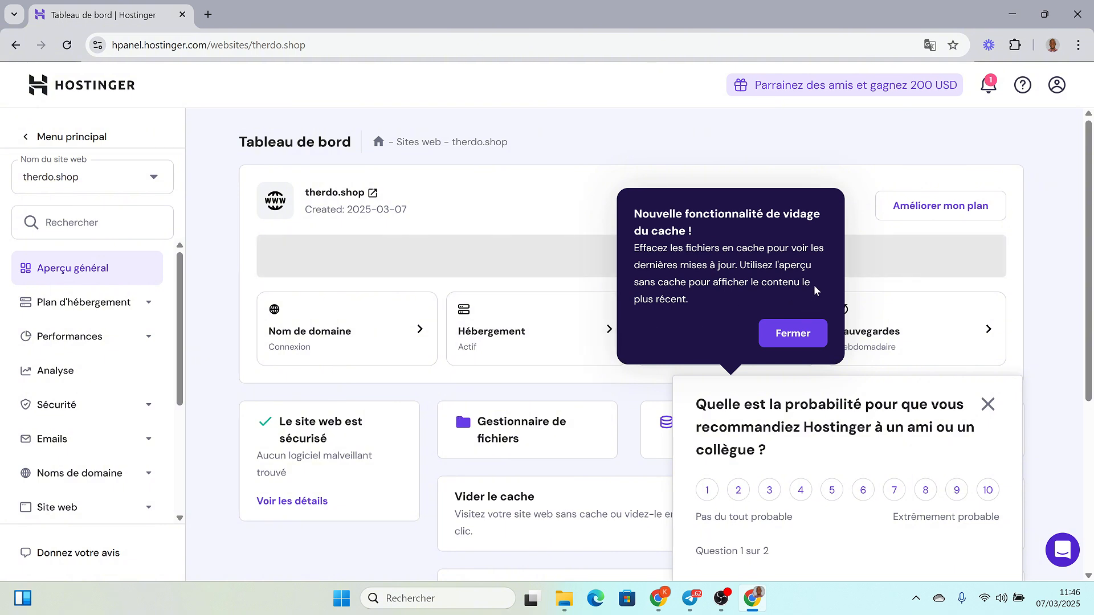
Step: Dismiss the cache notice and the recommendation survey, and open the file manager for therdo.shop
{"action": "left_click", "coordinate": [802, 336]}
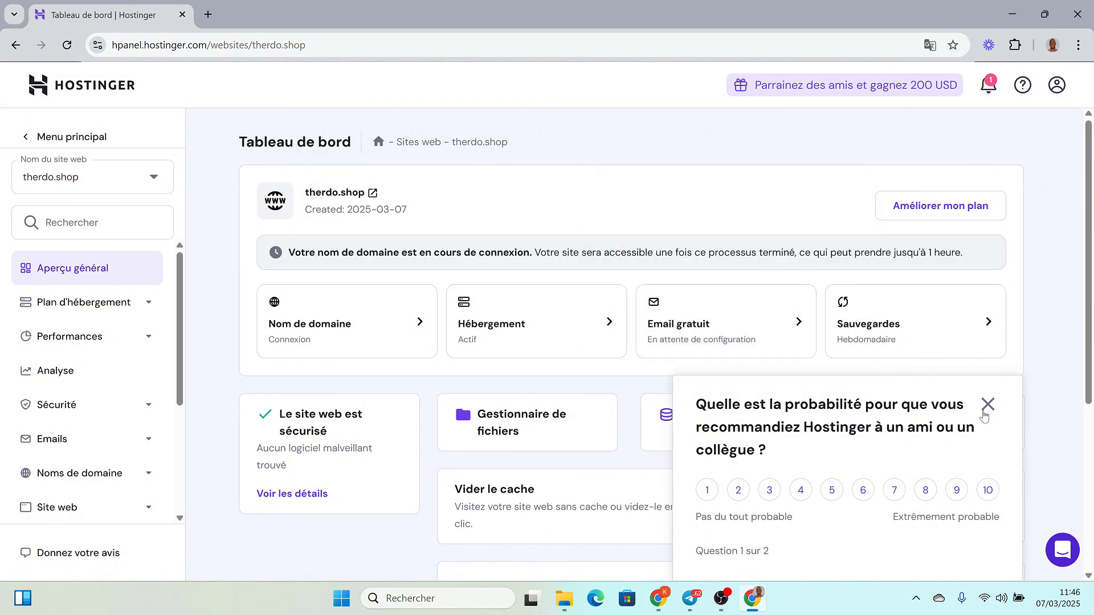
{"action": "left_click", "coordinate": [988, 405]}
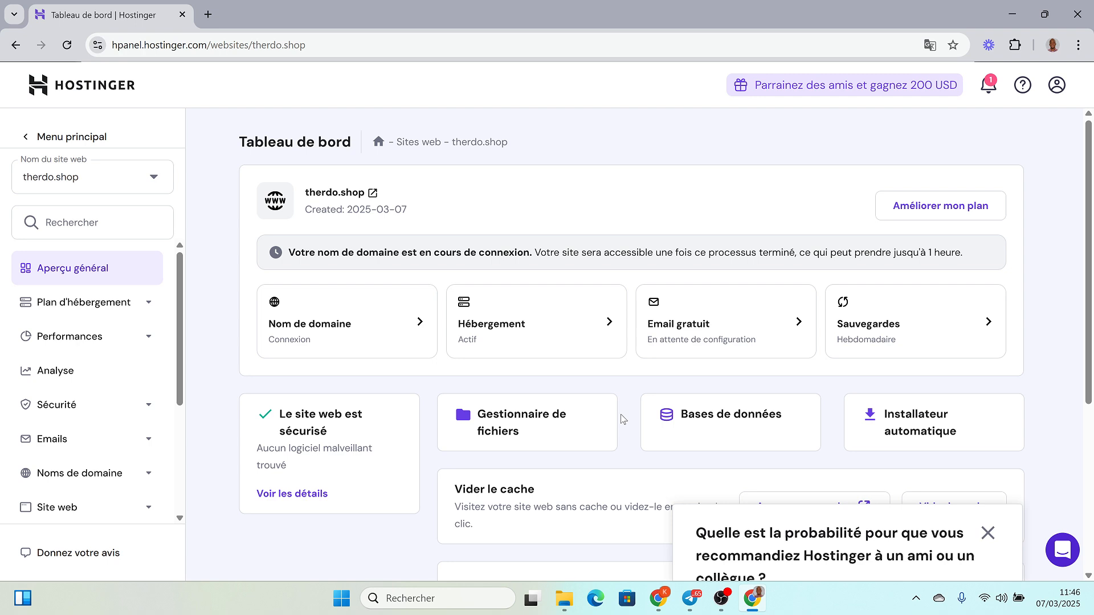
{"action": "left_click", "coordinate": [553, 421]}
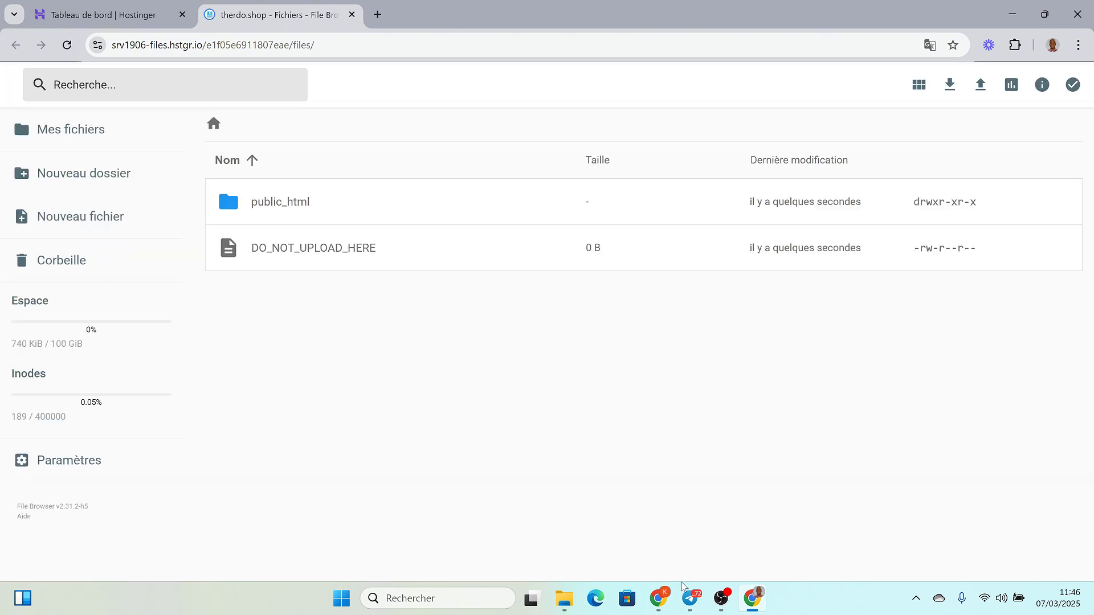
Step: Switch to the other Chrome window to view the ISIS Immobilier project in Bolt, and return to the file manager
{"action": "mouse_move", "coordinate": [691, 600]}
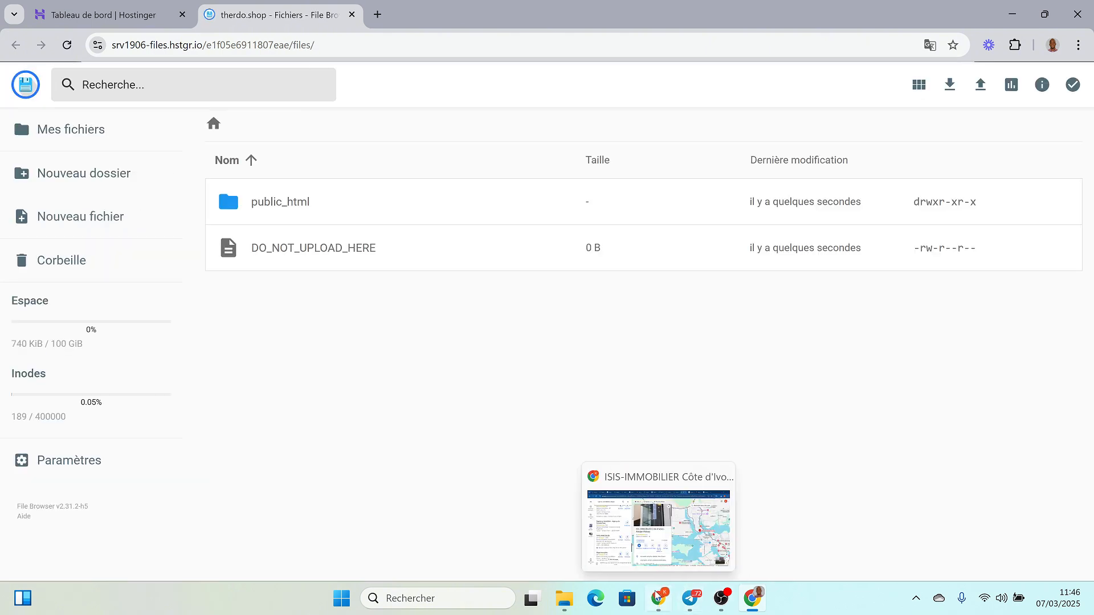
{"action": "left_click", "coordinate": [660, 598]}
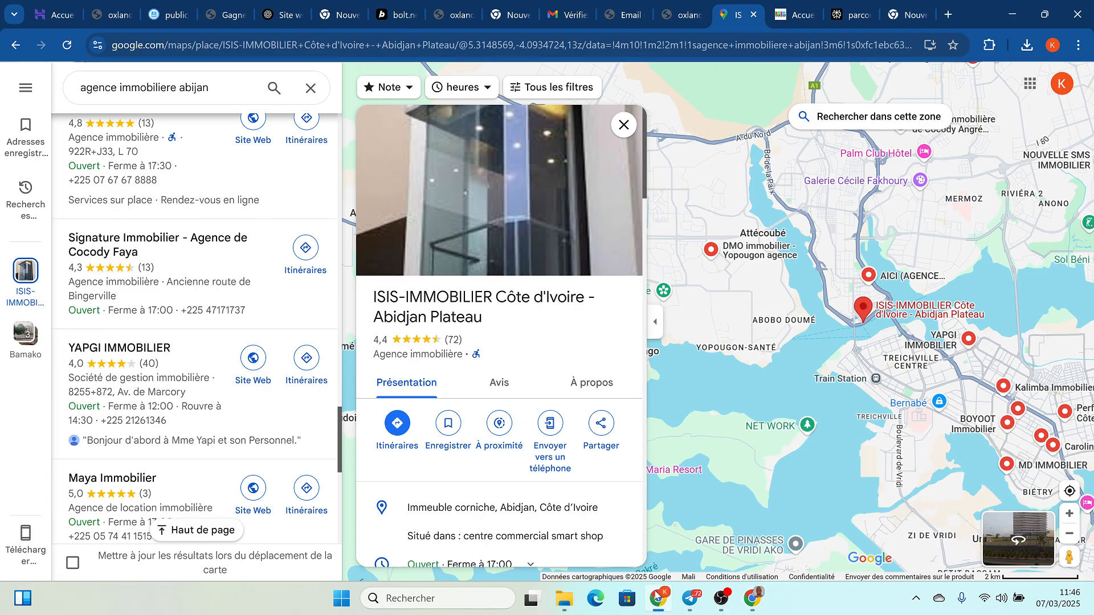
{"action": "left_click", "coordinate": [397, 12]}
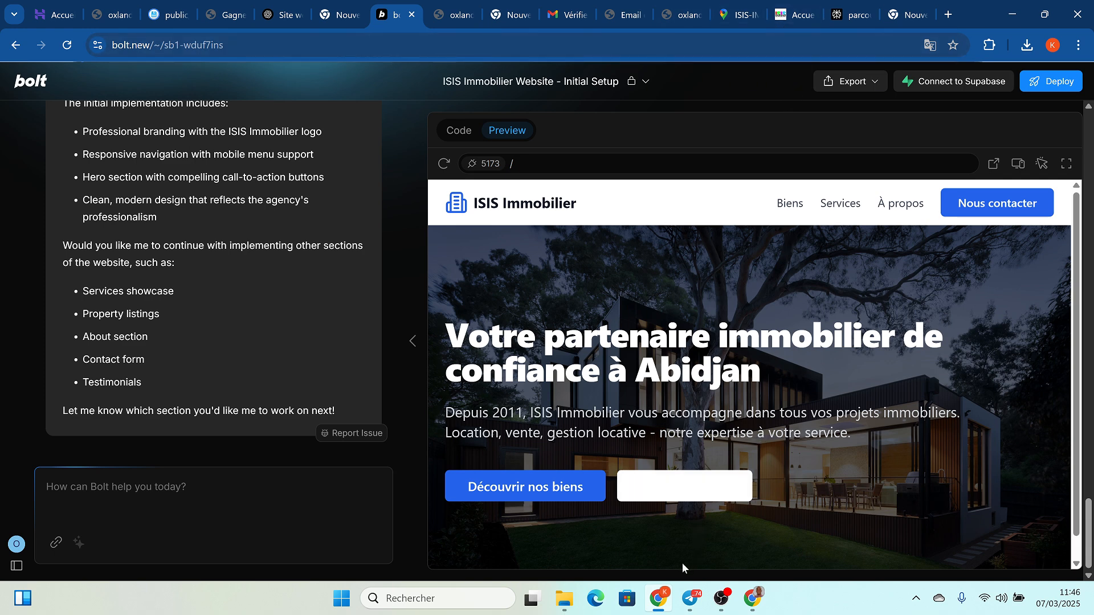
{"action": "left_click", "coordinate": [753, 599]}
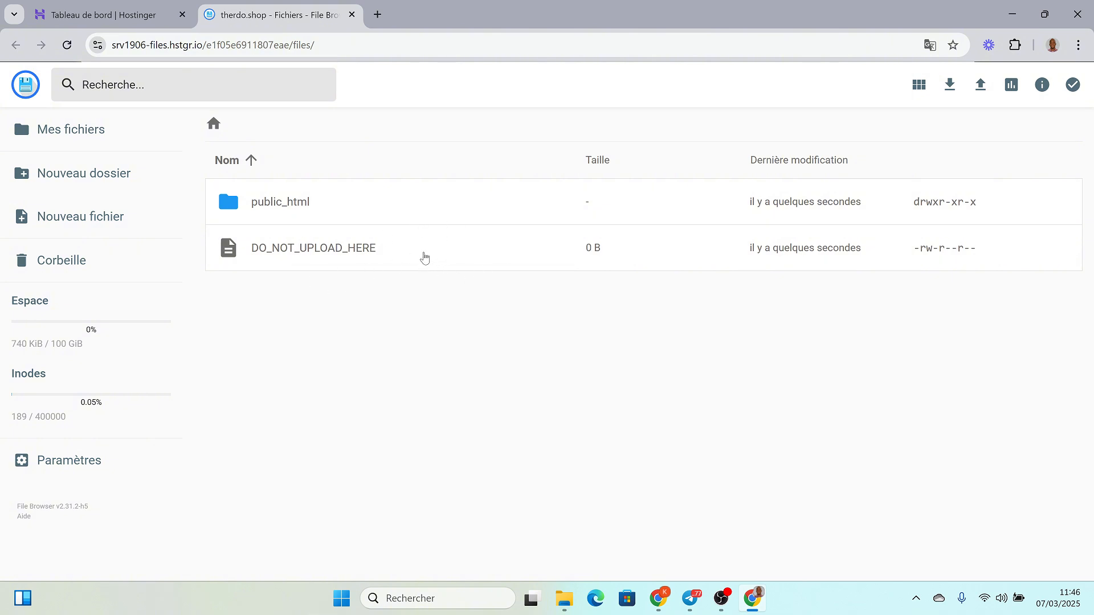
Step: Permanently delete the DO_NOT_UPLOAD_HERE file from the site's root folder, bypassing the trash
{"action": "right_click", "coordinate": [409, 254]}
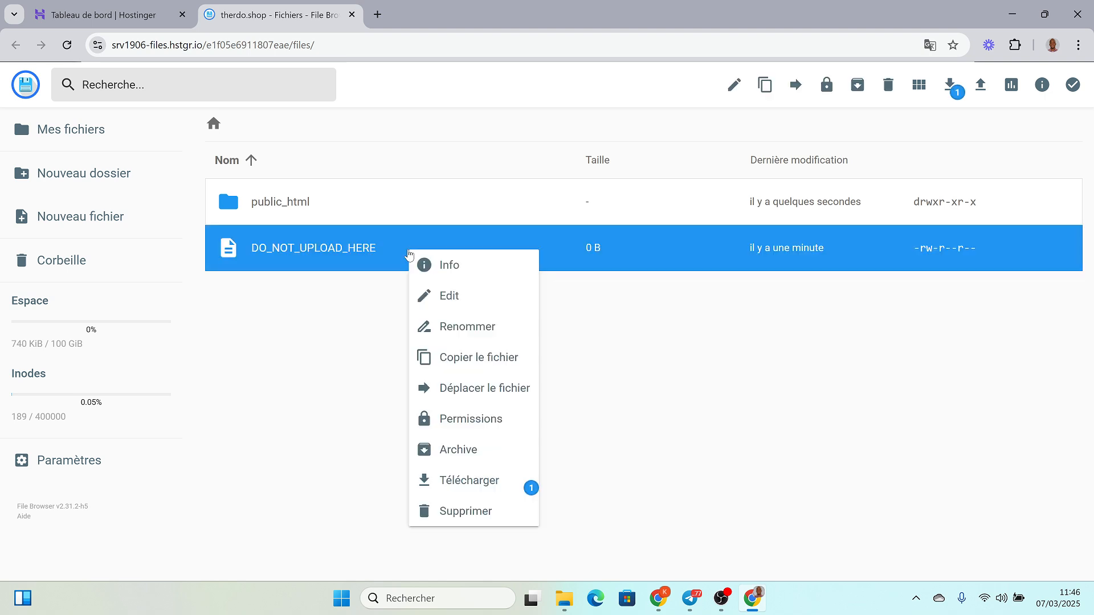
{"action": "left_click", "coordinate": [481, 512]}
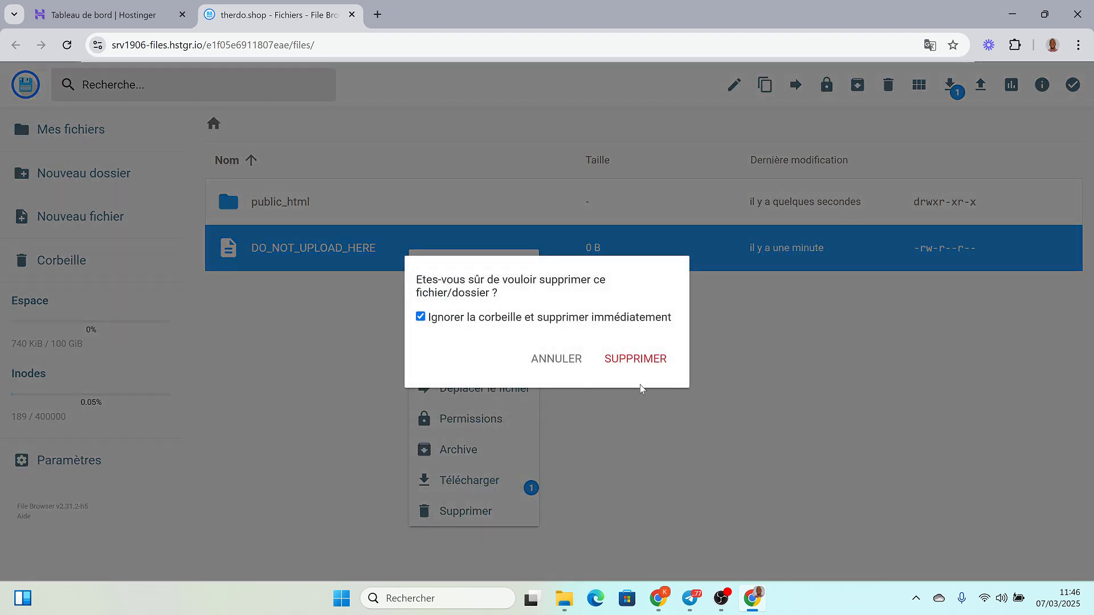
{"action": "left_click", "coordinate": [635, 360]}
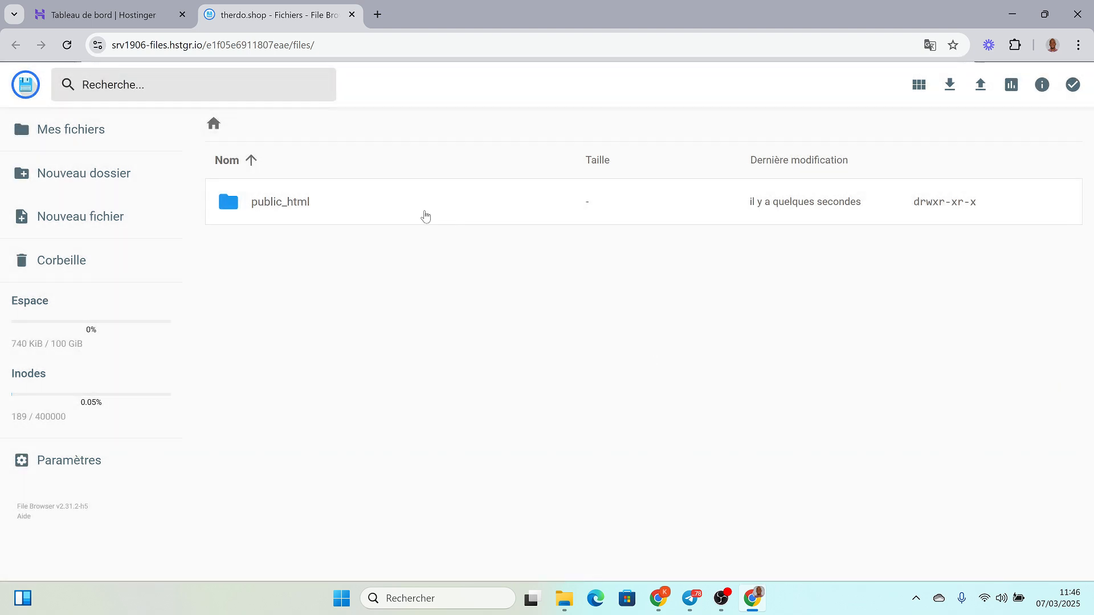
Step: Open the public_html folder and permanently delete its default.php file, bypassing the trash
{"action": "right_click", "coordinate": [424, 214]}
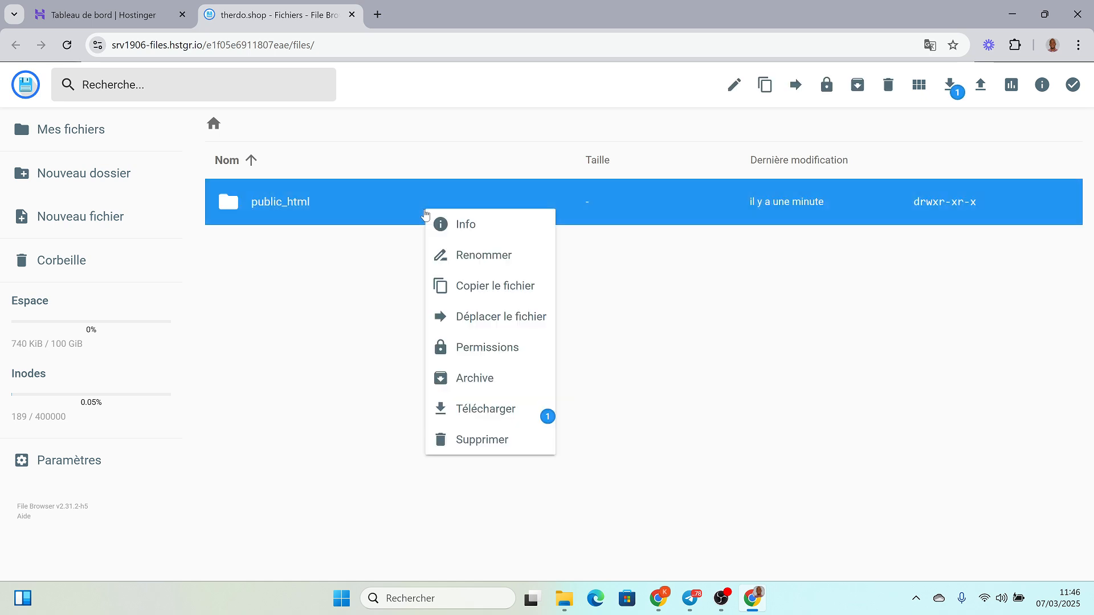
{"action": "left_click", "coordinate": [424, 214]}
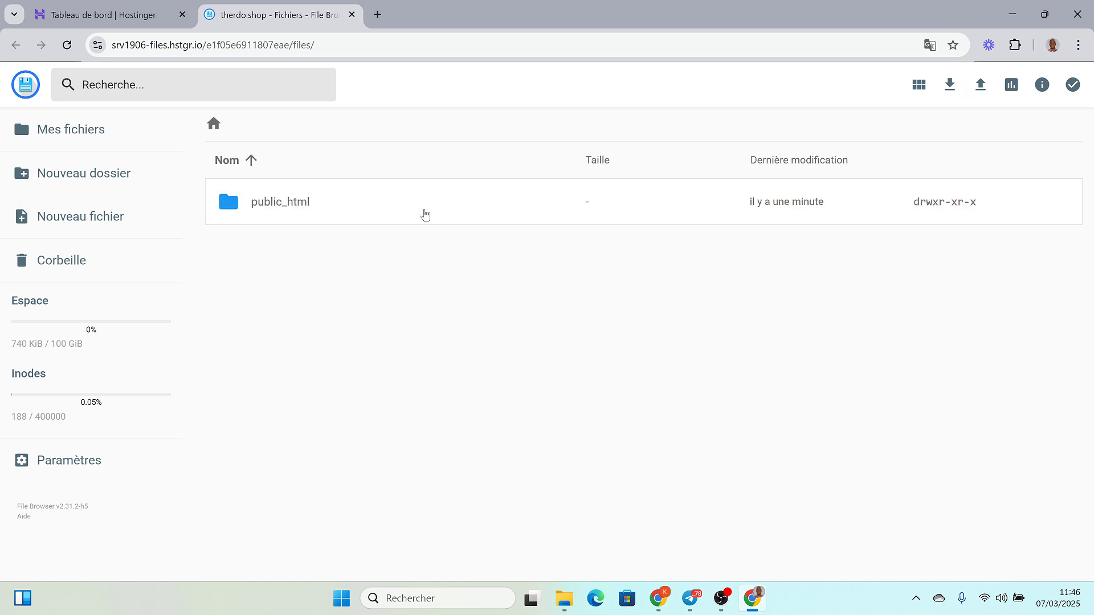
{"action": "left_click", "coordinate": [425, 214]}
{"action": "left_click", "coordinate": [424, 214]}
{"action": "left_click", "coordinate": [425, 214]}
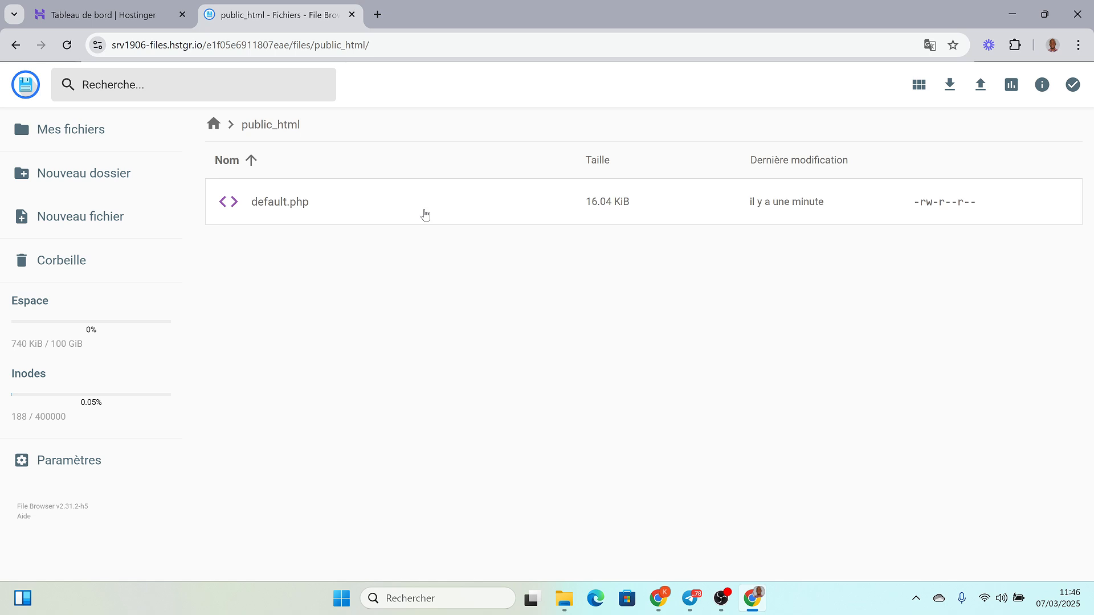
{"action": "right_click", "coordinate": [348, 212]}
{"action": "left_click", "coordinate": [373, 468]}
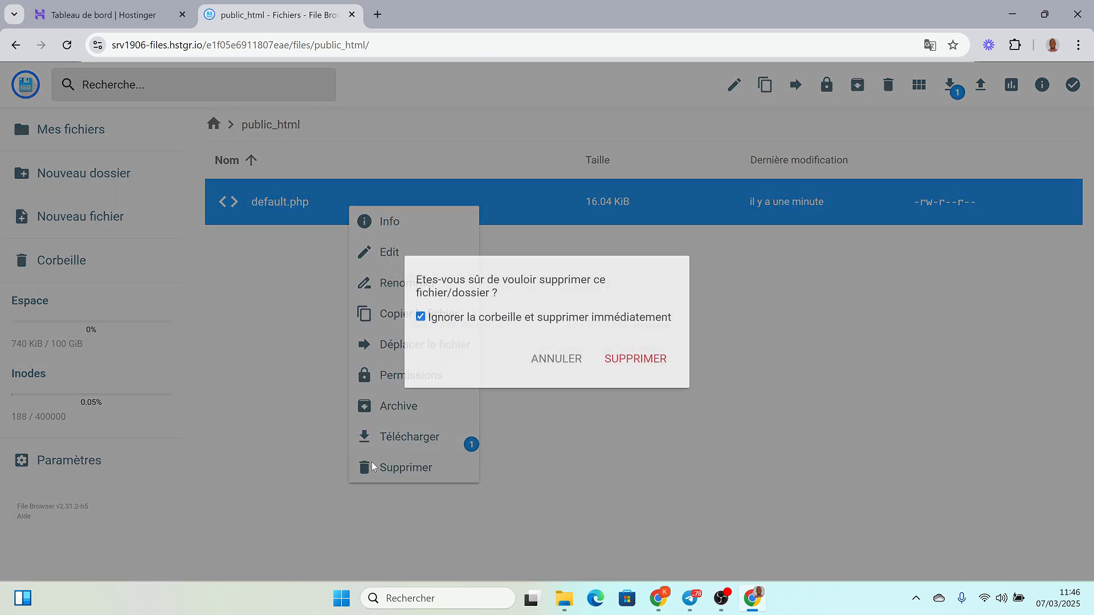
{"action": "left_click", "coordinate": [657, 362]}
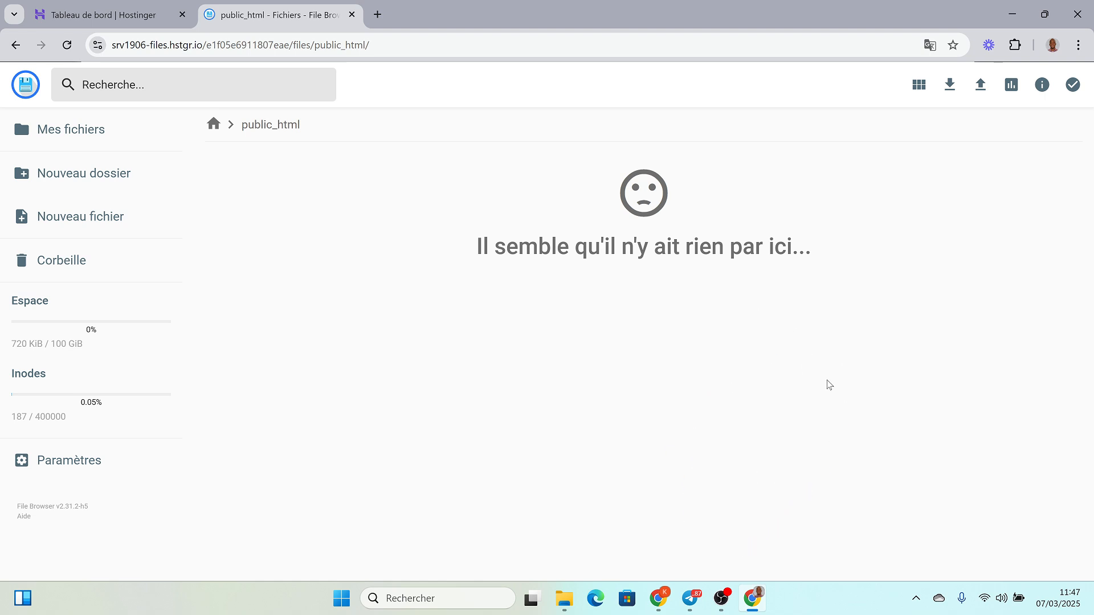
{"action": "mouse_move", "coordinate": [721, 596]}
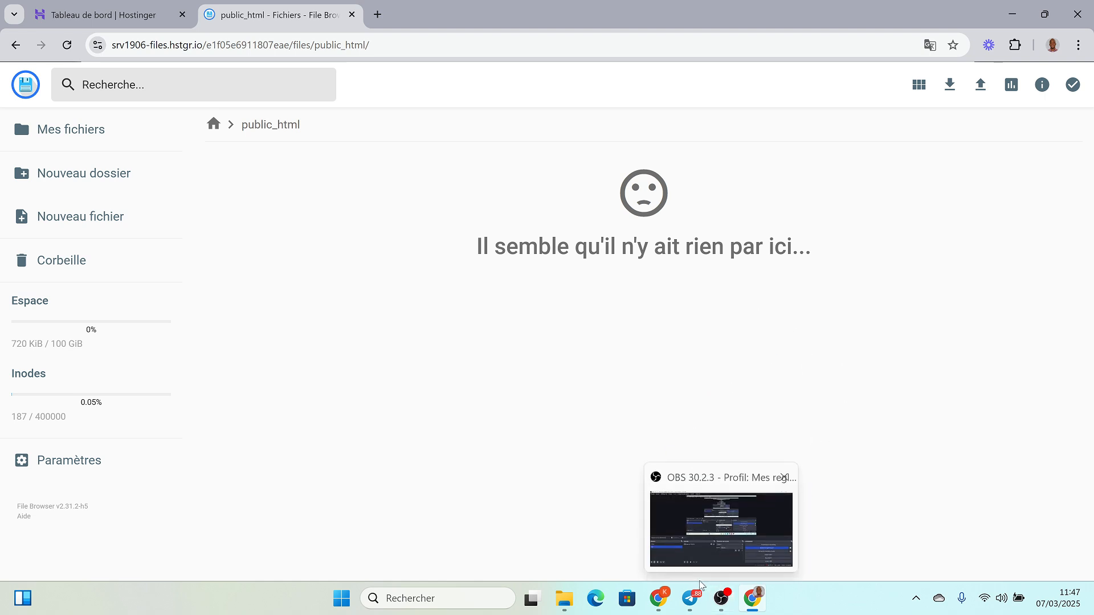